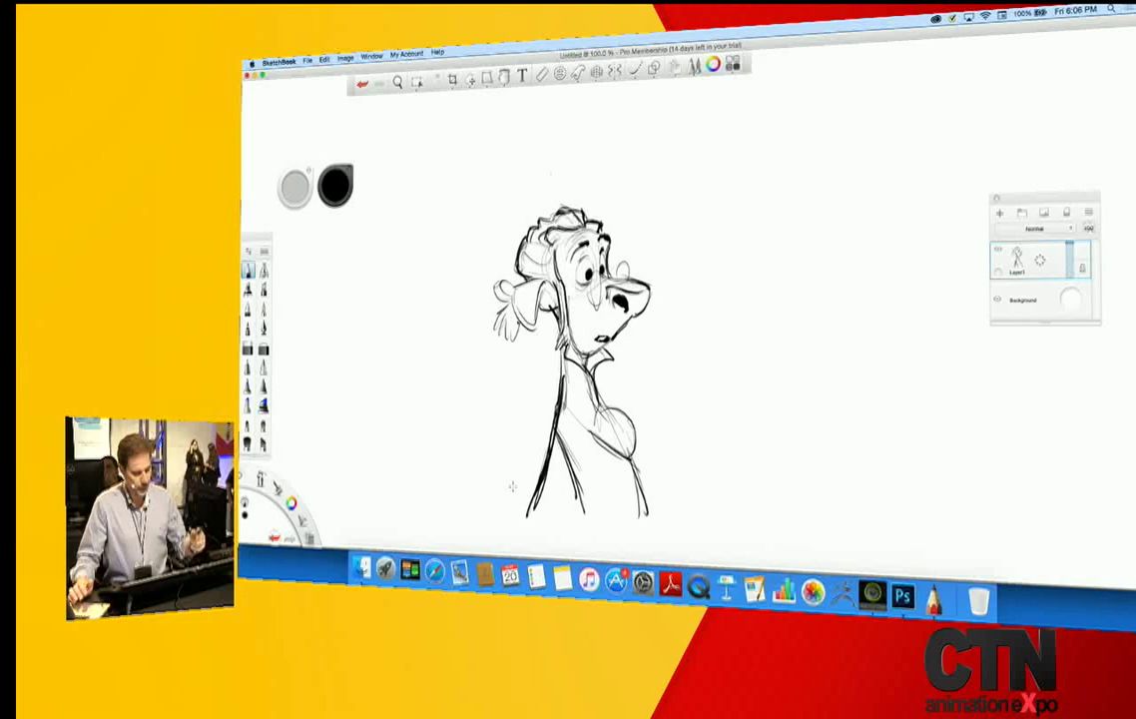
- Fade the rough sketch layer to about 15% opacity and add a new empty layer above it for inking
{"action": "left_click", "coordinate": [1072, 269]}
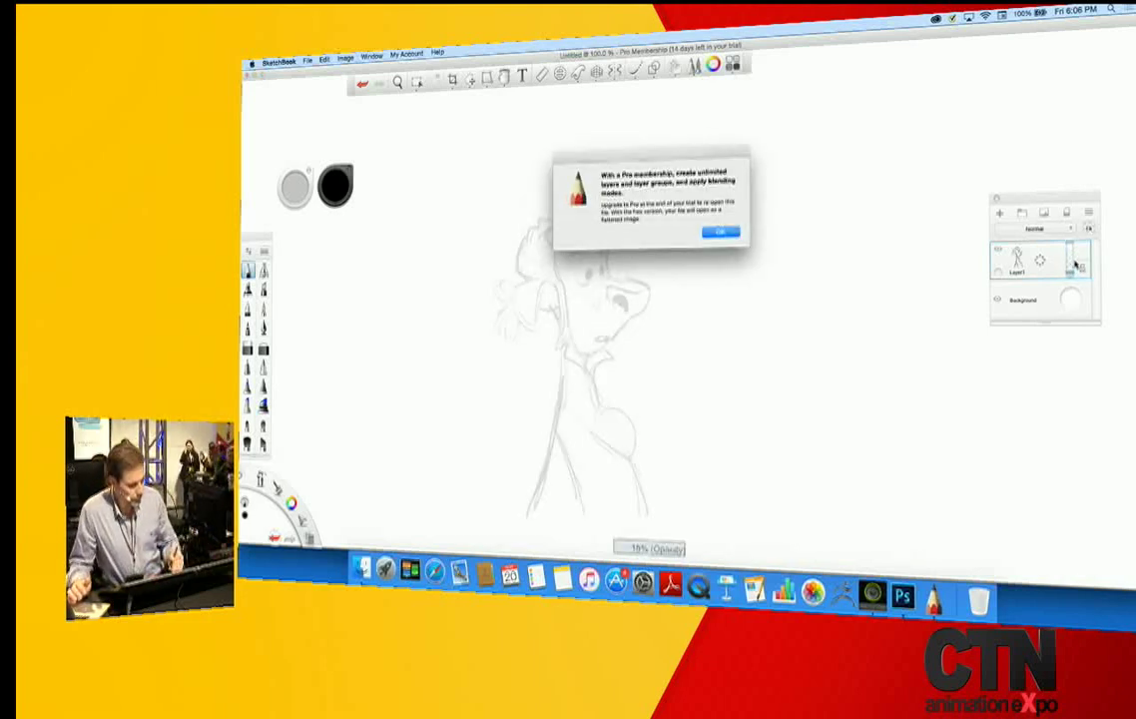
{"action": "left_click", "coordinate": [720, 231]}
{"action": "mouse_move", "coordinate": [1071, 258]}
{"action": "left_mouse_down"}
{"action": "mouse_move", "coordinate": [1072, 269]}
{"action": "mouse_move", "coordinate": [1055, 250]}
{"action": "mouse_move", "coordinate": [1054, 205]}
{"action": "left_mouse_up"}
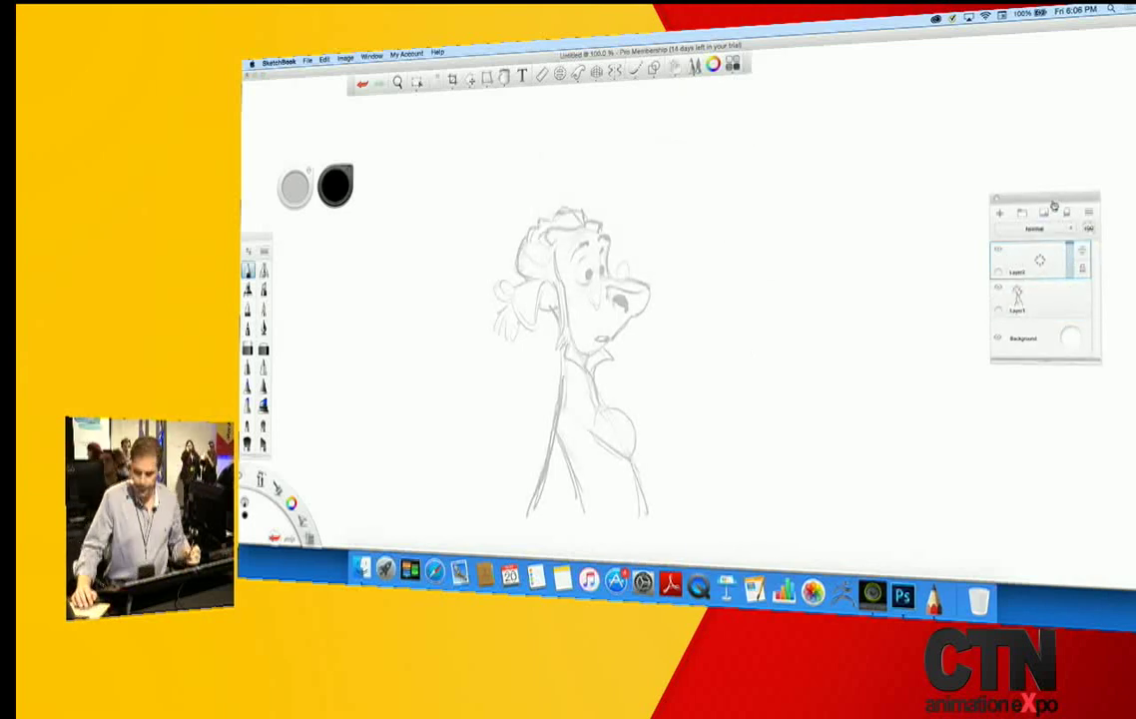
- Ink the near eye over the faded sketch, with a solid black pupil and an oval outline
{"action": "key", "text": "space"}
{"action": "mouse_move", "coordinate": [562, 363]}
{"action": "left_mouse_down"}
{"action": "mouse_move", "coordinate": [598, 385]}
{"action": "mouse_move", "coordinate": [624, 493]}
{"action": "left_mouse_up"}
{"action": "left_click_drag", "start_coordinate": [577, 391], "coordinate": [612, 361]}
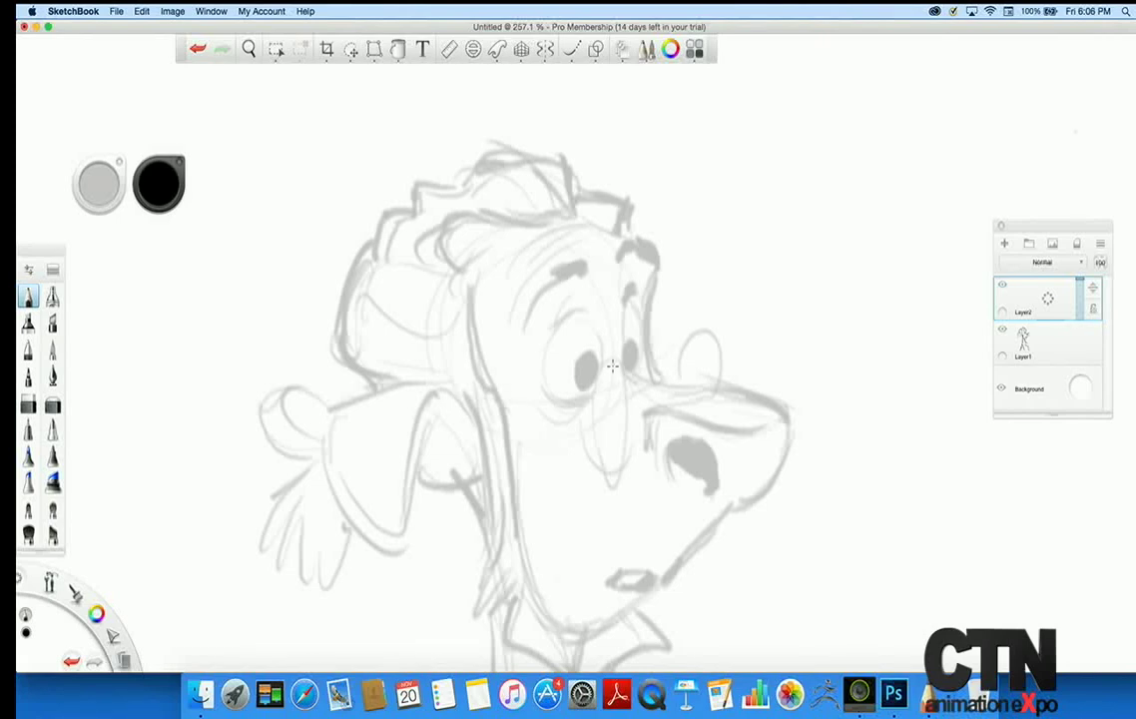
{"action": "left_click_drag", "start_coordinate": [584, 368], "coordinate": [589, 365]}
{"action": "mouse_move", "coordinate": [593, 393]}
{"action": "left_mouse_down"}
{"action": "mouse_move", "coordinate": [577, 303]}
{"action": "mouse_move", "coordinate": [551, 341]}
{"action": "mouse_move", "coordinate": [551, 330]}
{"action": "mouse_move", "coordinate": [547, 361]}
{"action": "mouse_move", "coordinate": [584, 401]}
{"action": "mouse_move", "coordinate": [550, 388]}
{"action": "mouse_move", "coordinate": [555, 400]}
{"action": "mouse_move", "coordinate": [543, 364]}
{"action": "left_mouse_up"}
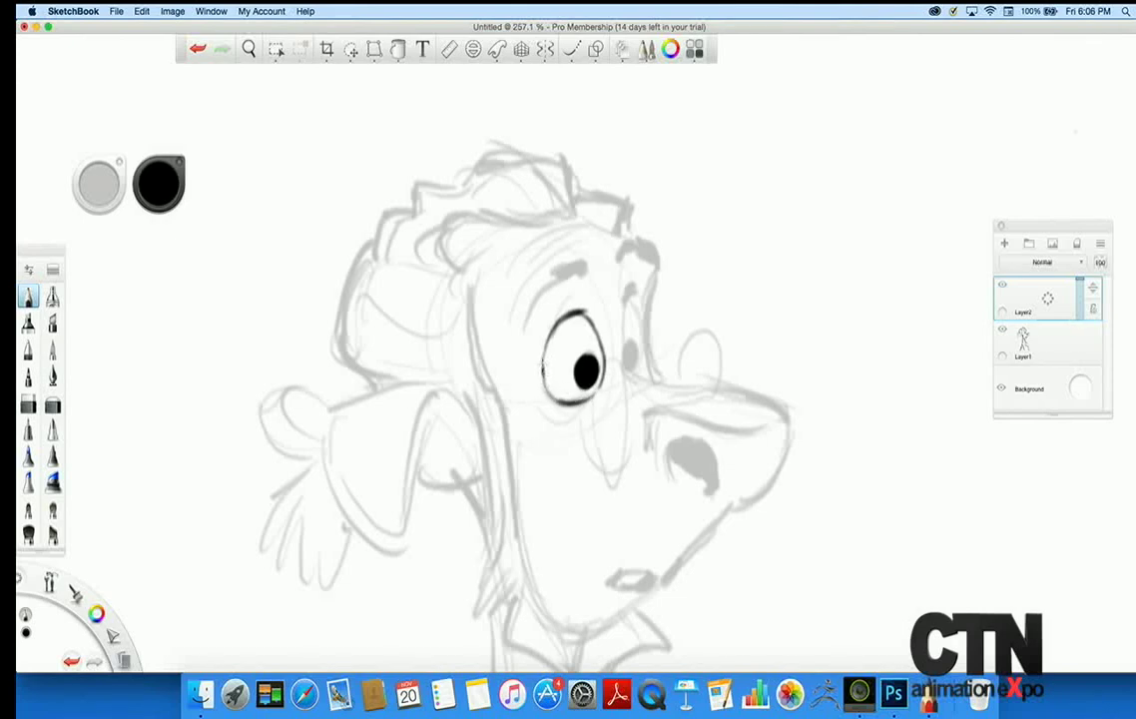
- Ink the far eye's outline, lid and solid pupil, plus the crease above the near eye
{"action": "mouse_move", "coordinate": [624, 360]}
{"action": "left_mouse_down"}
{"action": "mouse_move", "coordinate": [626, 270]}
{"action": "mouse_move", "coordinate": [626, 294]}
{"action": "left_mouse_up"}
{"action": "left_click_drag", "start_coordinate": [560, 306], "coordinate": [553, 309]}
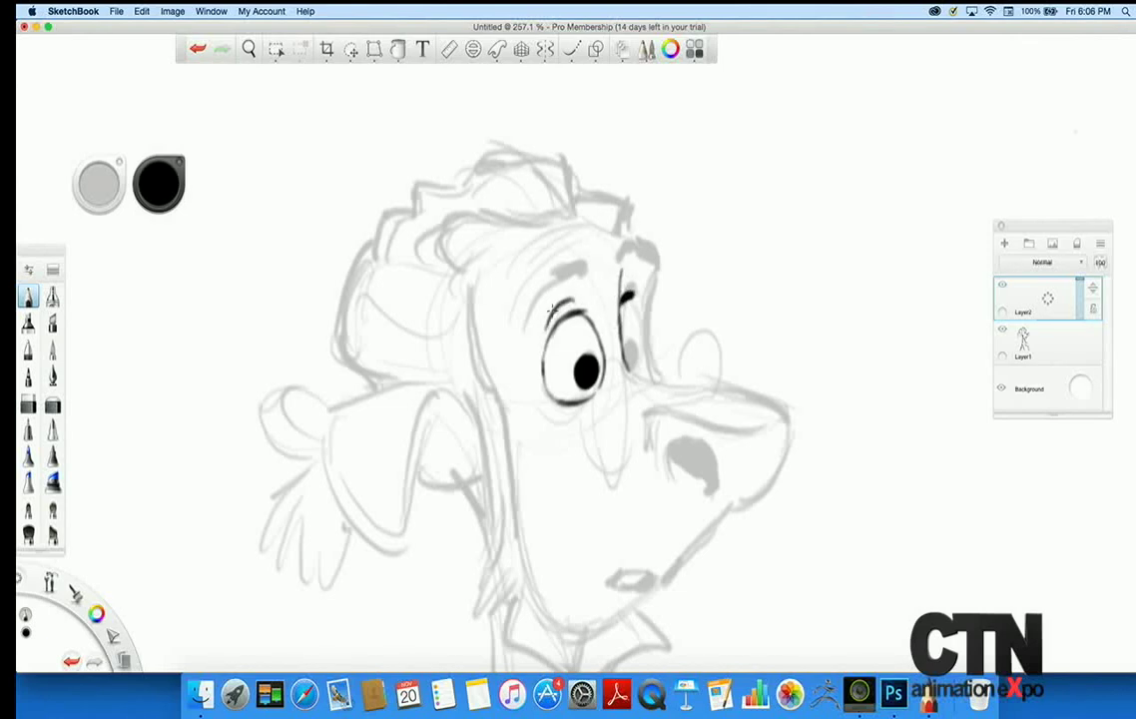
{"action": "mouse_move", "coordinate": [639, 370]}
{"action": "left_mouse_down"}
{"action": "mouse_move", "coordinate": [646, 329]}
{"action": "mouse_move", "coordinate": [631, 303]}
{"action": "left_mouse_up"}
{"action": "left_click_drag", "start_coordinate": [629, 348], "coordinate": [631, 360]}
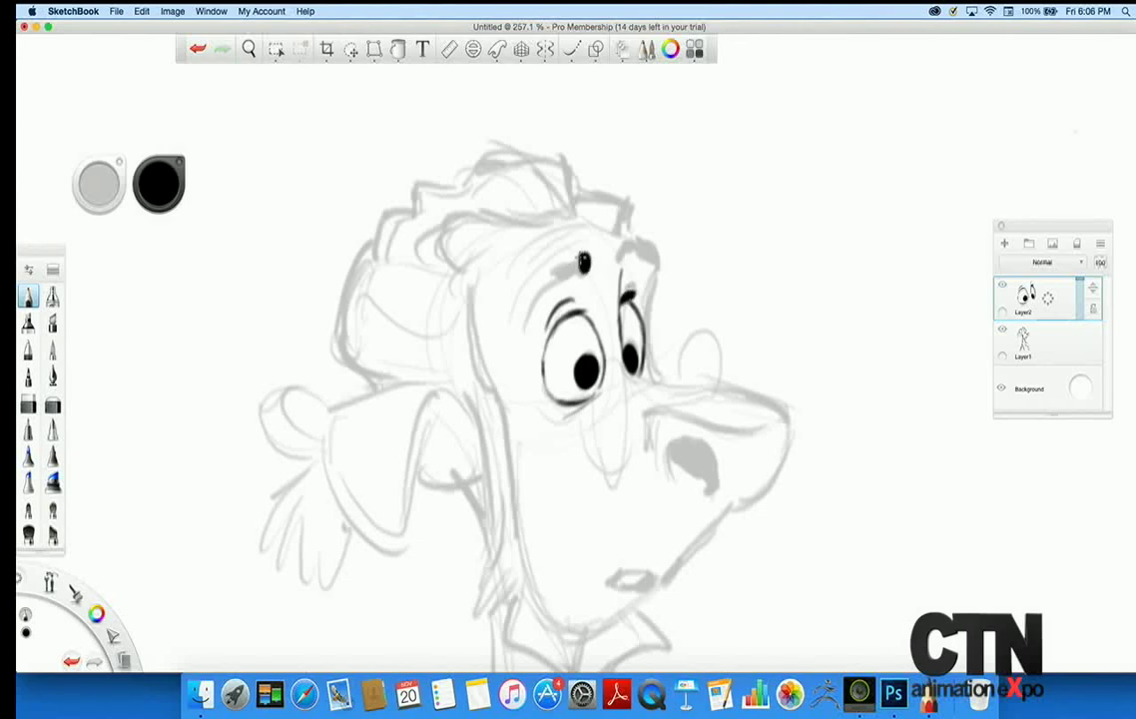
- Ink both eyebrows as thick black shapes and add the far contour of the brow and forehead
{"action": "mouse_move", "coordinate": [547, 284]}
{"action": "left_mouse_down"}
{"action": "mouse_move", "coordinate": [572, 263]}
{"action": "mouse_move", "coordinate": [517, 347]}
{"action": "left_mouse_up"}
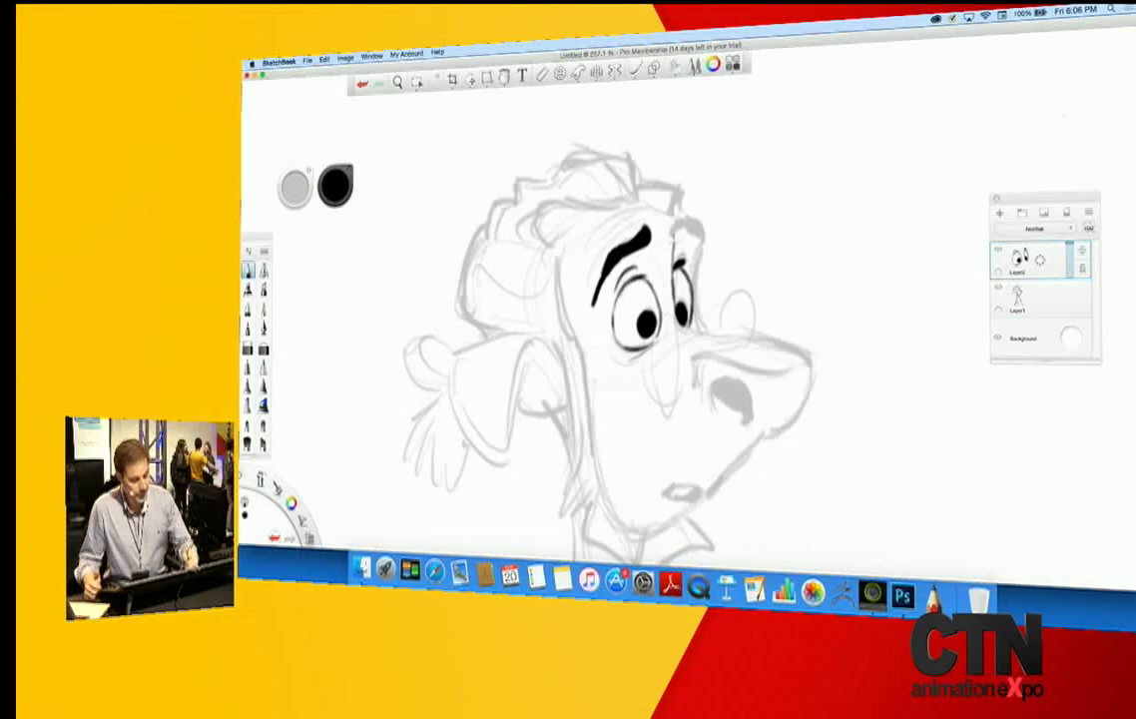
{"action": "left_click_drag", "start_coordinate": [677, 242], "coordinate": [702, 239]}
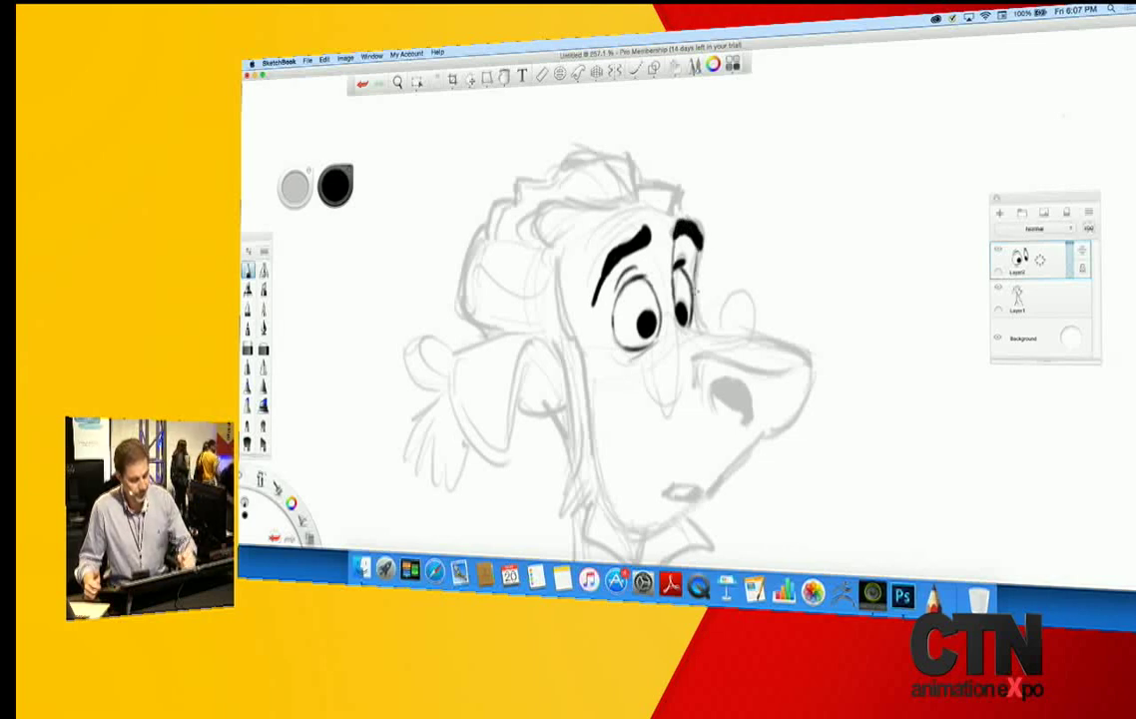
{"action": "left_click_drag", "start_coordinate": [697, 252], "coordinate": [704, 333]}
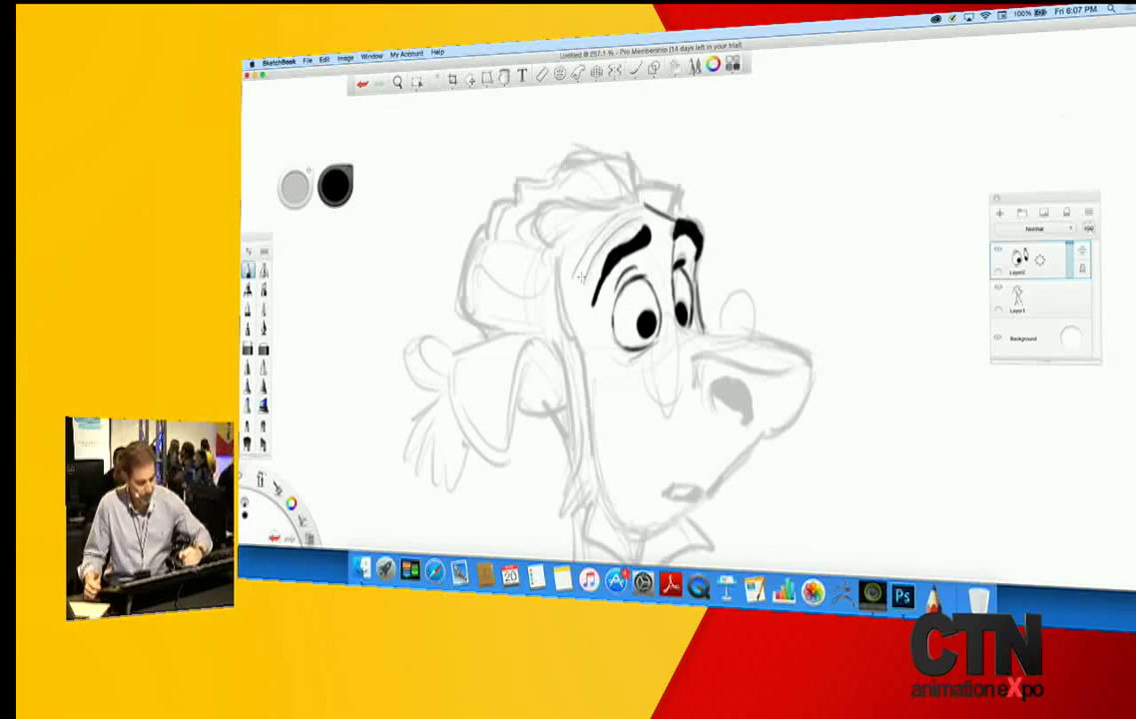
- Ink the near side of the face, the outline of the hair section behind it and the ragged sideburn
{"action": "left_click_drag", "start_coordinate": [656, 360], "coordinate": [606, 437]}
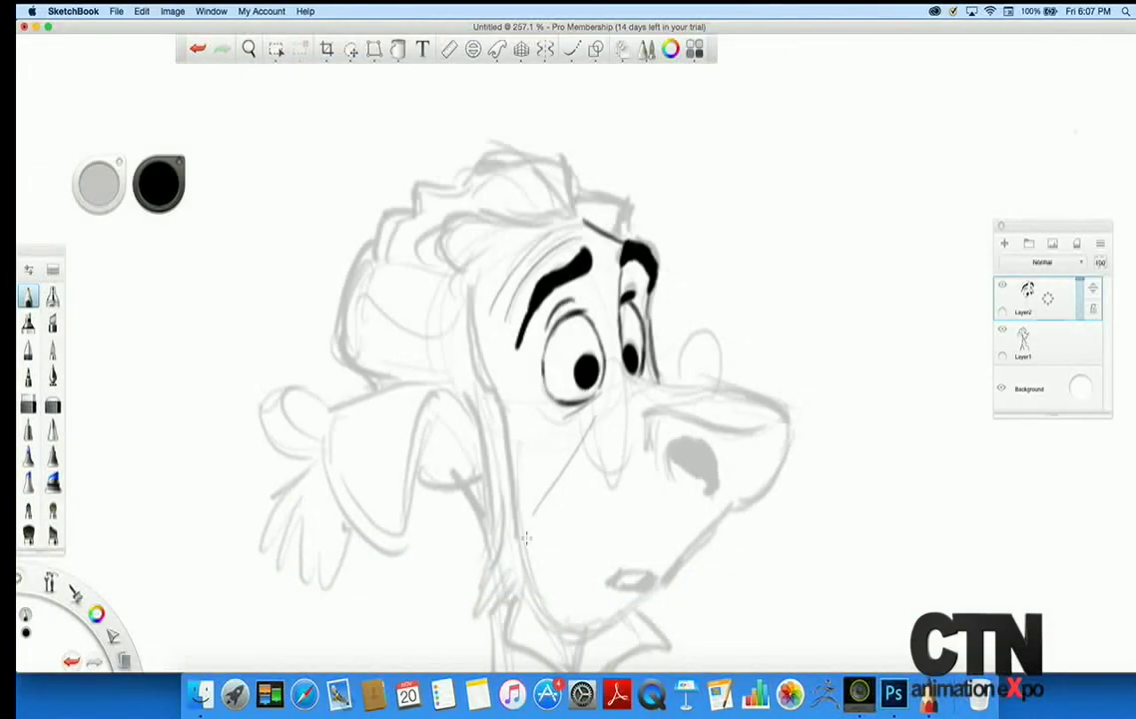
{"action": "key", "text": "super+z"}
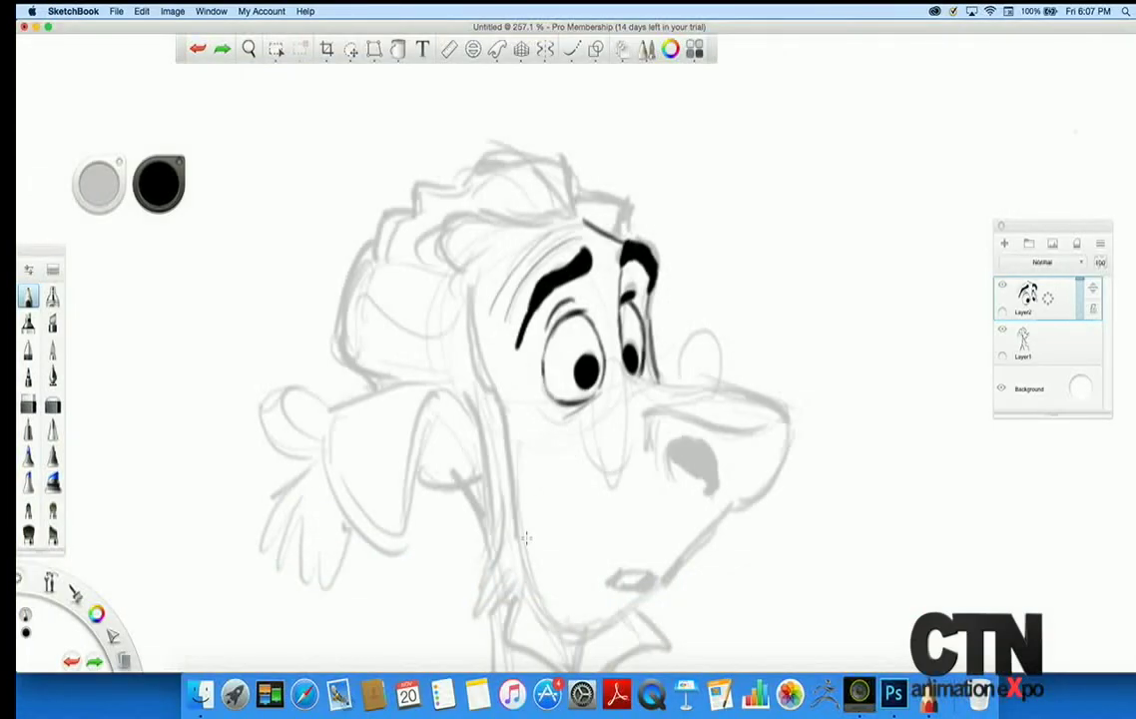
{"action": "mouse_move", "coordinate": [507, 404]}
{"action": "left_mouse_down"}
{"action": "mouse_move", "coordinate": [515, 488]}
{"action": "mouse_move", "coordinate": [479, 363]}
{"action": "mouse_move", "coordinate": [469, 267]}
{"action": "mouse_move", "coordinate": [369, 249]}
{"action": "mouse_move", "coordinate": [337, 364]}
{"action": "left_mouse_up"}
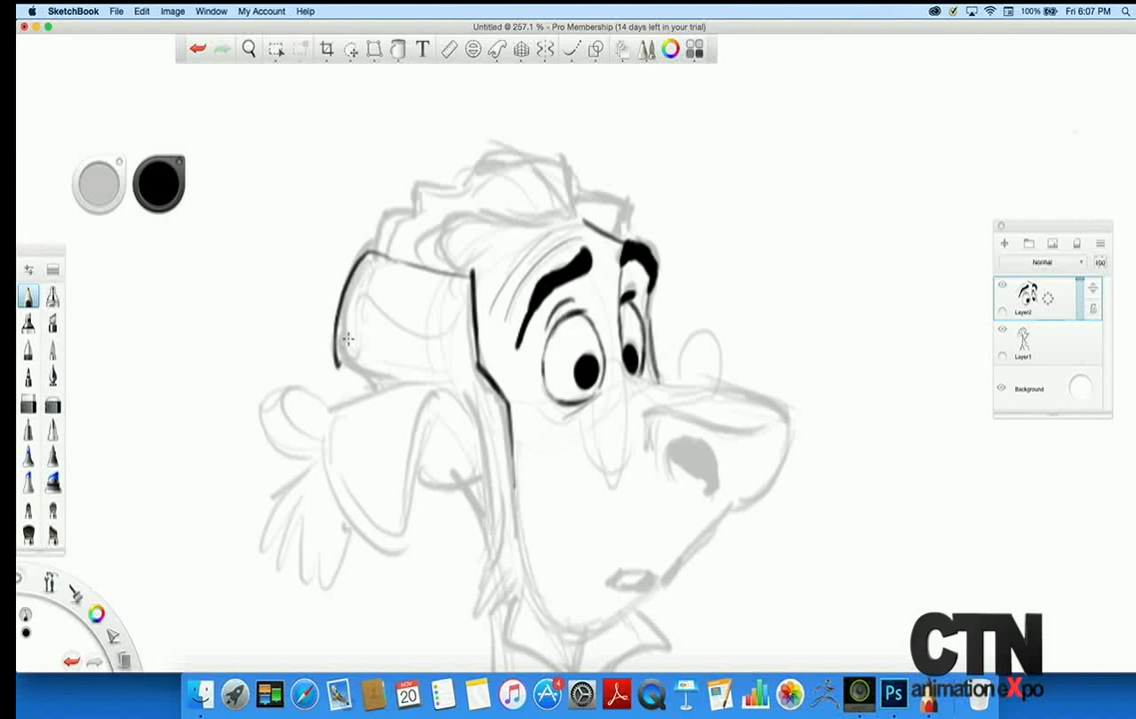
{"action": "mouse_move", "coordinate": [474, 378]}
{"action": "left_mouse_down"}
{"action": "mouse_move", "coordinate": [492, 455]}
{"action": "mouse_move", "coordinate": [470, 568]}
{"action": "mouse_move", "coordinate": [474, 608]}
{"action": "mouse_move", "coordinate": [502, 582]}
{"action": "mouse_move", "coordinate": [528, 607]}
{"action": "left_mouse_up"}
{"action": "left_click_drag", "start_coordinate": [515, 489], "coordinate": [539, 611]}
- Ink the long nose with a filled nostril, then the small open mouth and the line down to the chin
{"action": "mouse_move", "coordinate": [719, 509]}
{"action": "left_mouse_down"}
{"action": "mouse_move", "coordinate": [776, 478]}
{"action": "mouse_move", "coordinate": [769, 486]}
{"action": "mouse_move", "coordinate": [787, 411]}
{"action": "left_mouse_up"}
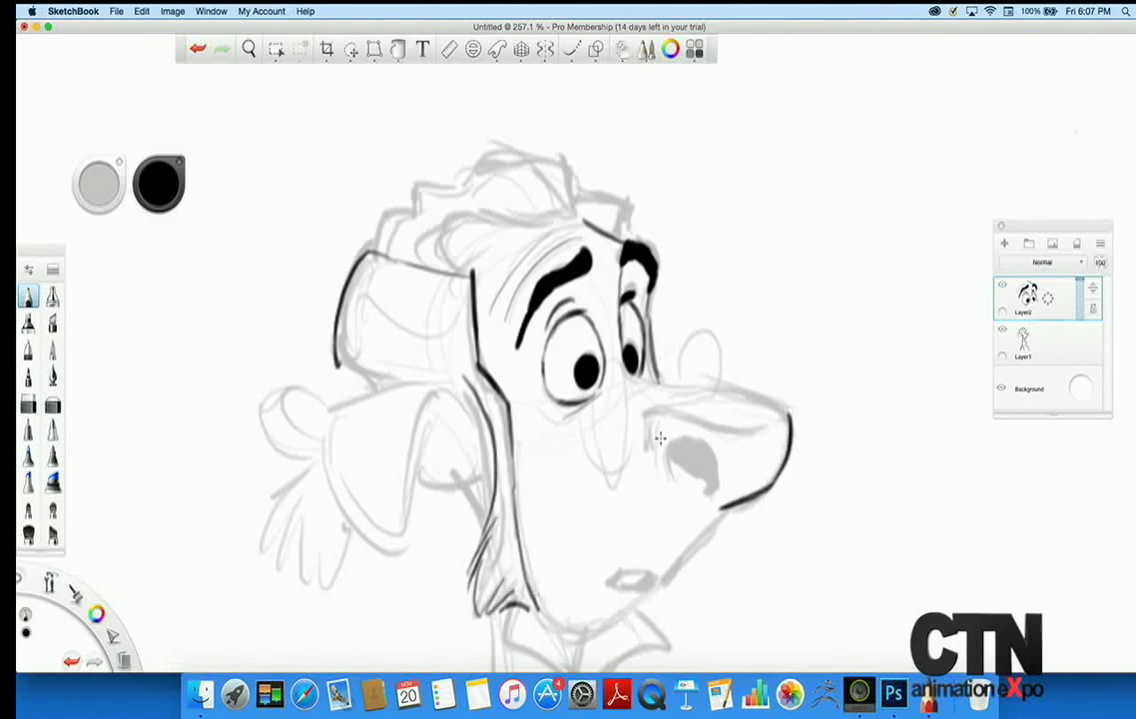
{"action": "left_click_drag", "start_coordinate": [655, 463], "coordinate": [649, 418]}
{"action": "mouse_move", "coordinate": [778, 420]}
{"action": "left_mouse_down"}
{"action": "mouse_move", "coordinate": [660, 412]}
{"action": "mouse_move", "coordinate": [696, 413]}
{"action": "mouse_move", "coordinate": [664, 405]}
{"action": "mouse_move", "coordinate": [728, 394]}
{"action": "left_mouse_up"}
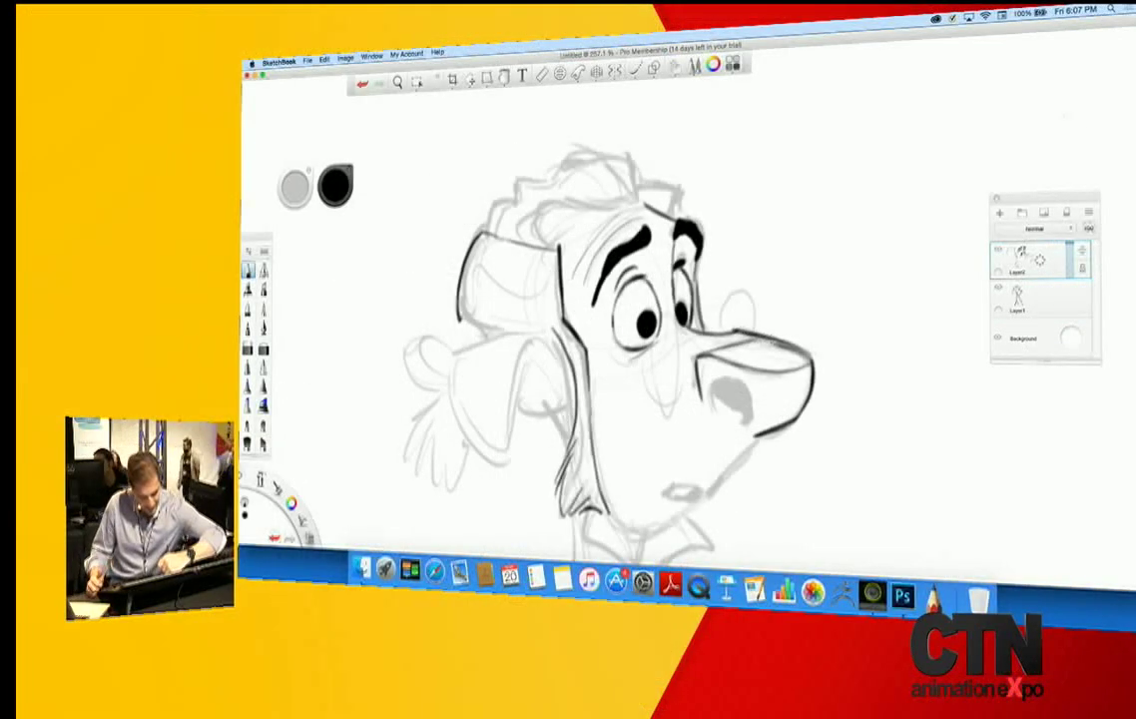
{"action": "mouse_move", "coordinate": [746, 428]}
{"action": "left_mouse_down"}
{"action": "mouse_move", "coordinate": [752, 397]}
{"action": "mouse_move", "coordinate": [721, 375]}
{"action": "mouse_move", "coordinate": [712, 401]}
{"action": "mouse_move", "coordinate": [715, 376]}
{"action": "mouse_move", "coordinate": [741, 386]}
{"action": "mouse_move", "coordinate": [746, 403]}
{"action": "mouse_move", "coordinate": [715, 384]}
{"action": "mouse_move", "coordinate": [745, 413]}
{"action": "mouse_move", "coordinate": [738, 402]}
{"action": "left_mouse_up"}
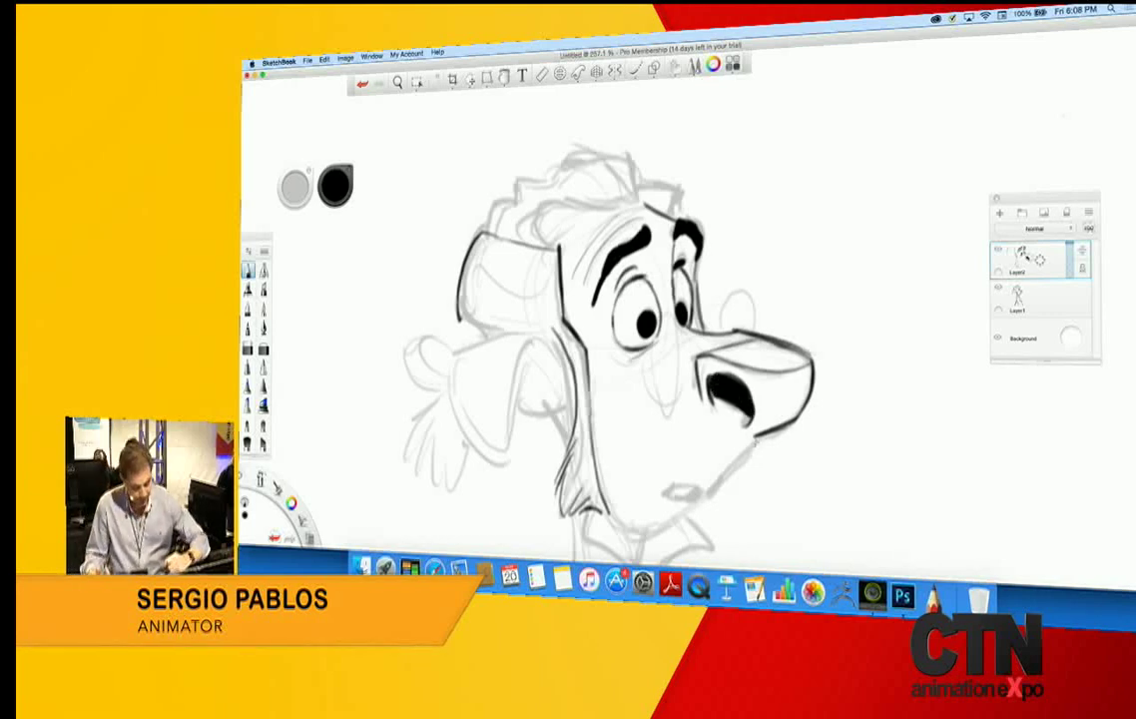
{"action": "mouse_move", "coordinate": [684, 488]}
{"action": "left_mouse_down"}
{"action": "mouse_move", "coordinate": [666, 497]}
{"action": "mouse_move", "coordinate": [694, 498]}
{"action": "left_mouse_up"}
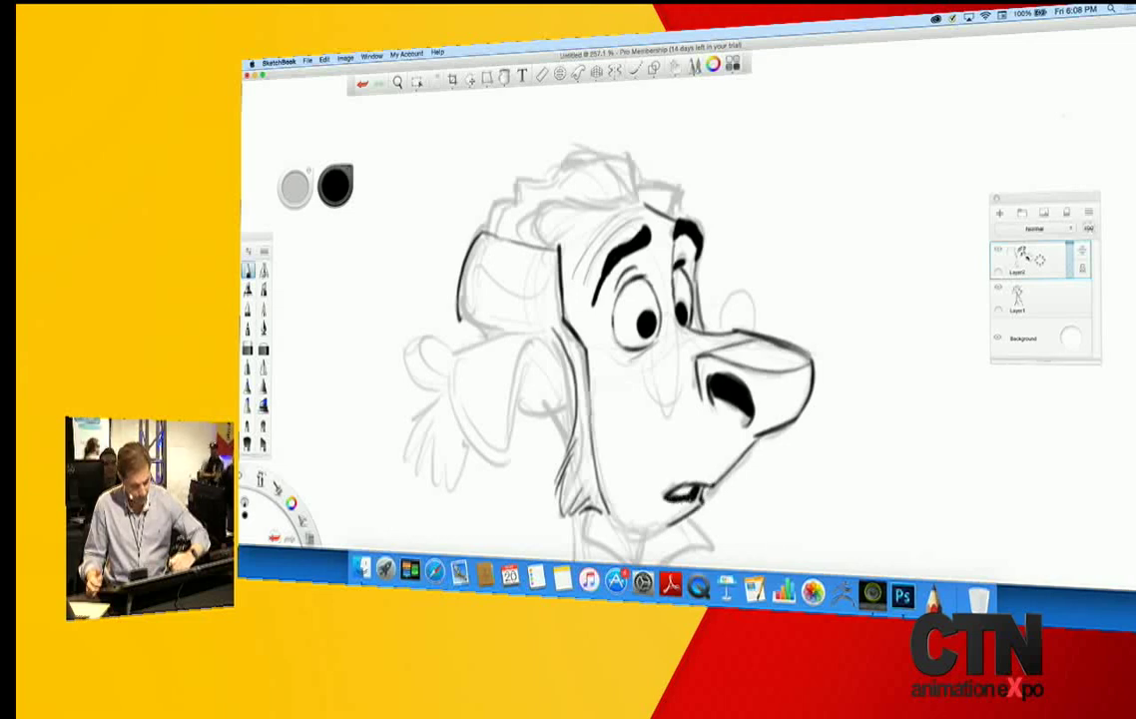
- Ink the underside of the chin and both pointed flaps of the open collar
{"action": "key", "text": "space"}
{"action": "mouse_move", "coordinate": [585, 458]}
{"action": "left_mouse_down"}
{"action": "mouse_move", "coordinate": [551, 451]}
{"action": "mouse_move", "coordinate": [557, 487]}
{"action": "mouse_move", "coordinate": [571, 366]}
{"action": "mouse_move", "coordinate": [577, 396]}
{"action": "mouse_move", "coordinate": [657, 380]}
{"action": "mouse_move", "coordinate": [624, 420]}
{"action": "mouse_move", "coordinate": [596, 307]}
{"action": "left_mouse_up"}
{"action": "key", "text": "space"}
{"action": "mouse_move", "coordinate": [572, 387]}
{"action": "left_mouse_down"}
{"action": "mouse_move", "coordinate": [542, 369]}
{"action": "mouse_move", "coordinate": [566, 377]}
{"action": "left_mouse_up"}
{"action": "left_click_drag", "start_coordinate": [637, 446], "coordinate": [662, 531]}
{"action": "left_click_drag", "start_coordinate": [588, 433], "coordinate": [653, 492]}
{"action": "left_click_drag", "start_coordinate": [589, 406], "coordinate": [584, 429]}
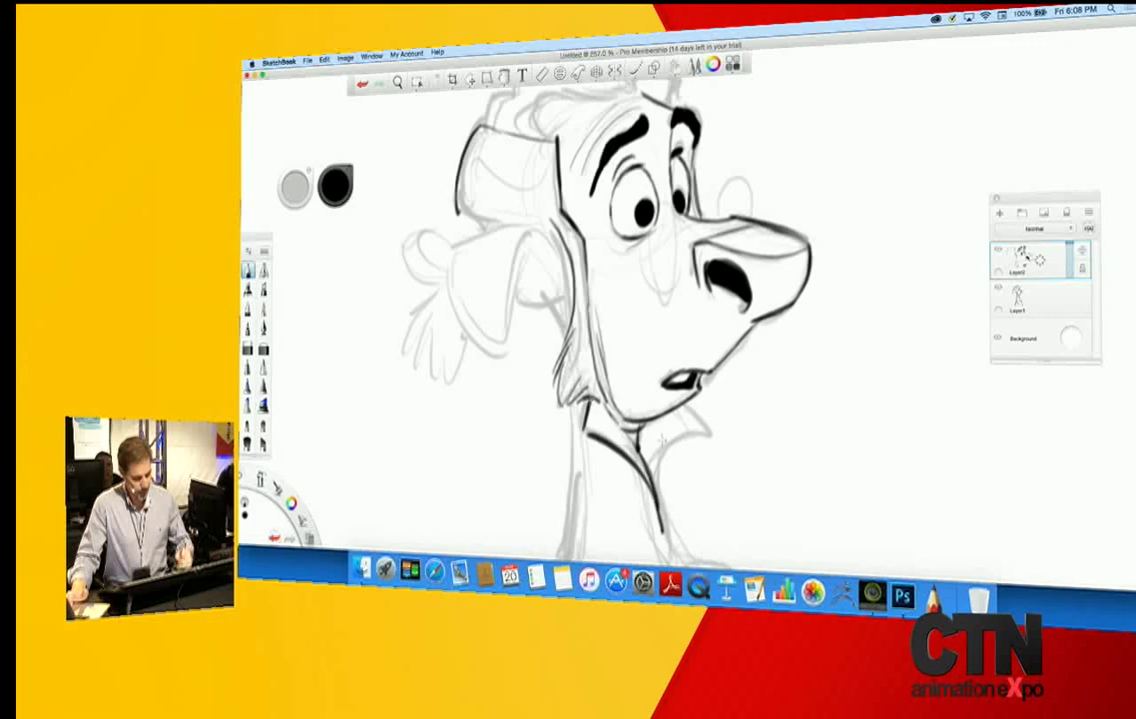
{"action": "mouse_move", "coordinate": [660, 509]}
{"action": "left_mouse_down"}
{"action": "mouse_move", "coordinate": [660, 459]}
{"action": "mouse_move", "coordinate": [708, 433]}
{"action": "left_mouse_up"}
{"action": "left_click_drag", "start_coordinate": [708, 433], "coordinate": [682, 406]}
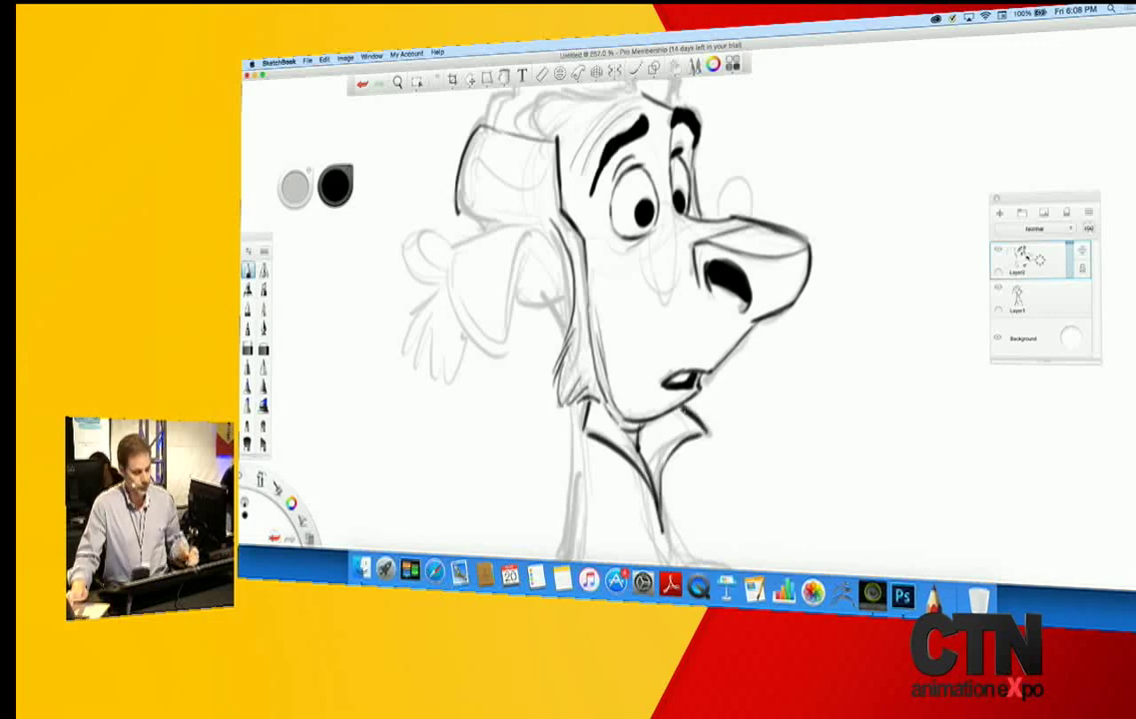
- Ink the back of the neck and the chest, including the neckline running down from the collar
{"action": "key", "text": "space"}
{"action": "left_click_drag", "start_coordinate": [534, 437], "coordinate": [475, 445]}
{"action": "left_click_drag", "start_coordinate": [494, 486], "coordinate": [540, 445]}
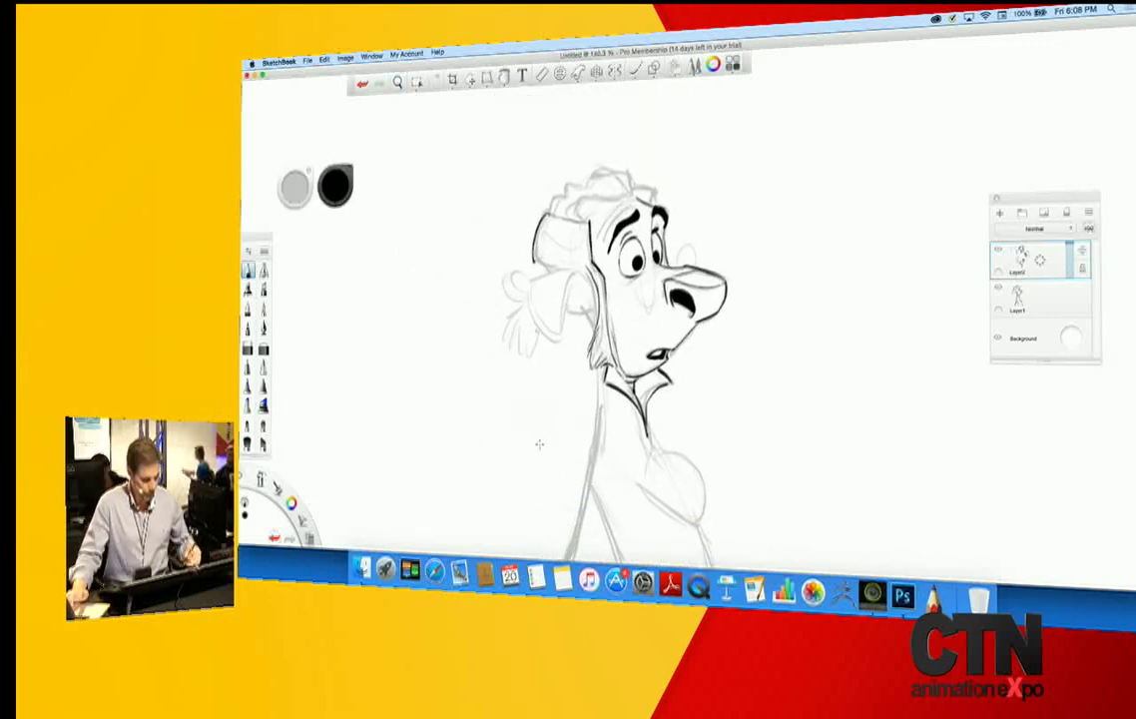
{"action": "mouse_move", "coordinate": [603, 368]}
{"action": "left_mouse_down"}
{"action": "mouse_move", "coordinate": [599, 446]}
{"action": "mouse_move", "coordinate": [662, 525]}
{"action": "mouse_move", "coordinate": [704, 522]}
{"action": "left_mouse_up"}
{"action": "mouse_move", "coordinate": [581, 404]}
{"action": "left_mouse_down"}
{"action": "mouse_move", "coordinate": [575, 445]}
{"action": "mouse_move", "coordinate": [599, 452]}
{"action": "mouse_move", "coordinate": [613, 481]}
{"action": "left_mouse_up"}
{"action": "left_click_drag", "start_coordinate": [607, 443], "coordinate": [629, 483]}
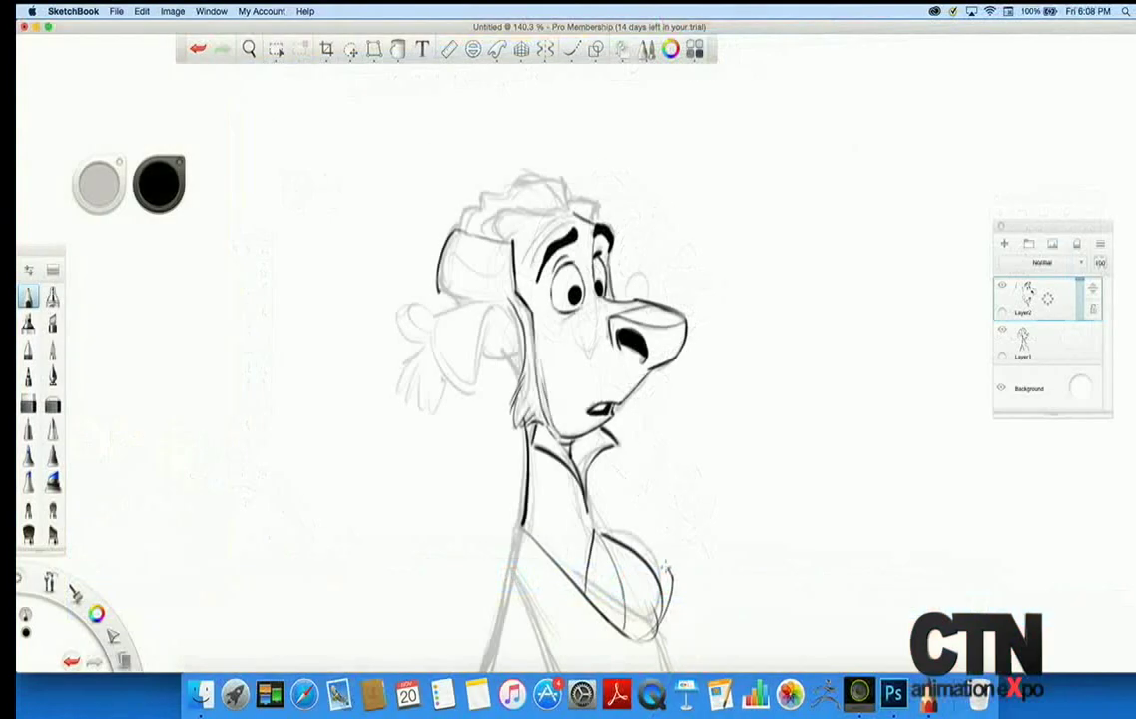
{"action": "left_click_drag", "start_coordinate": [547, 469], "coordinate": [596, 509]}
{"action": "mouse_move", "coordinate": [531, 449]}
{"action": "left_mouse_down"}
{"action": "mouse_move", "coordinate": [555, 479]}
{"action": "mouse_move", "coordinate": [539, 477]}
{"action": "left_mouse_up"}
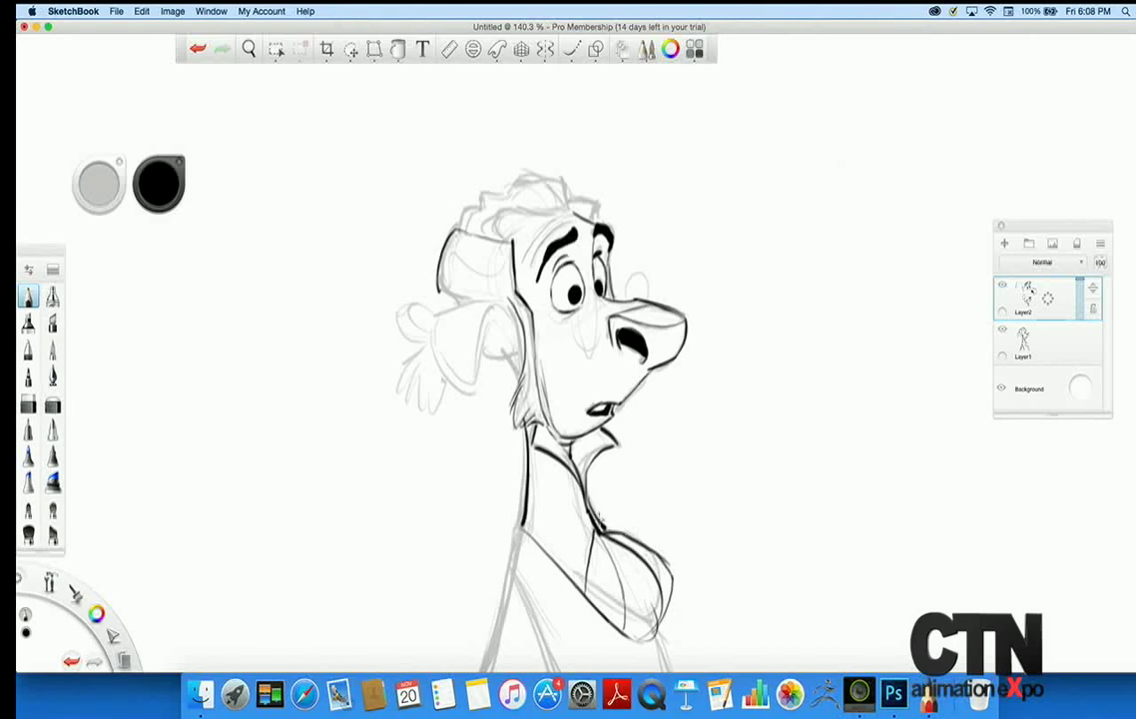
- Ink the ear, the folded shape hanging behind it and the inner lines of the hair section above
{"action": "key", "text": "space"}
{"action": "left_click_drag", "start_coordinate": [423, 391], "coordinate": [468, 372]}
{"action": "left_click_drag", "start_coordinate": [492, 462], "coordinate": [508, 554]}
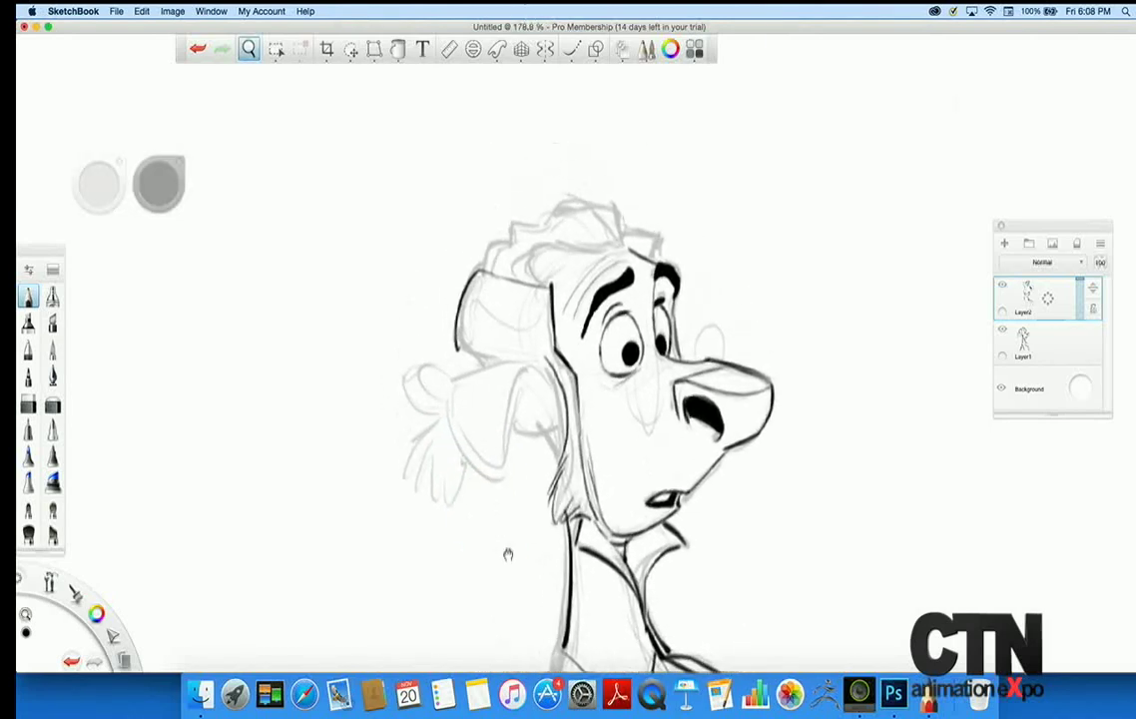
{"action": "mouse_move", "coordinate": [555, 381]}
{"action": "left_mouse_down"}
{"action": "mouse_move", "coordinate": [521, 354]}
{"action": "mouse_move", "coordinate": [445, 381]}
{"action": "left_mouse_up"}
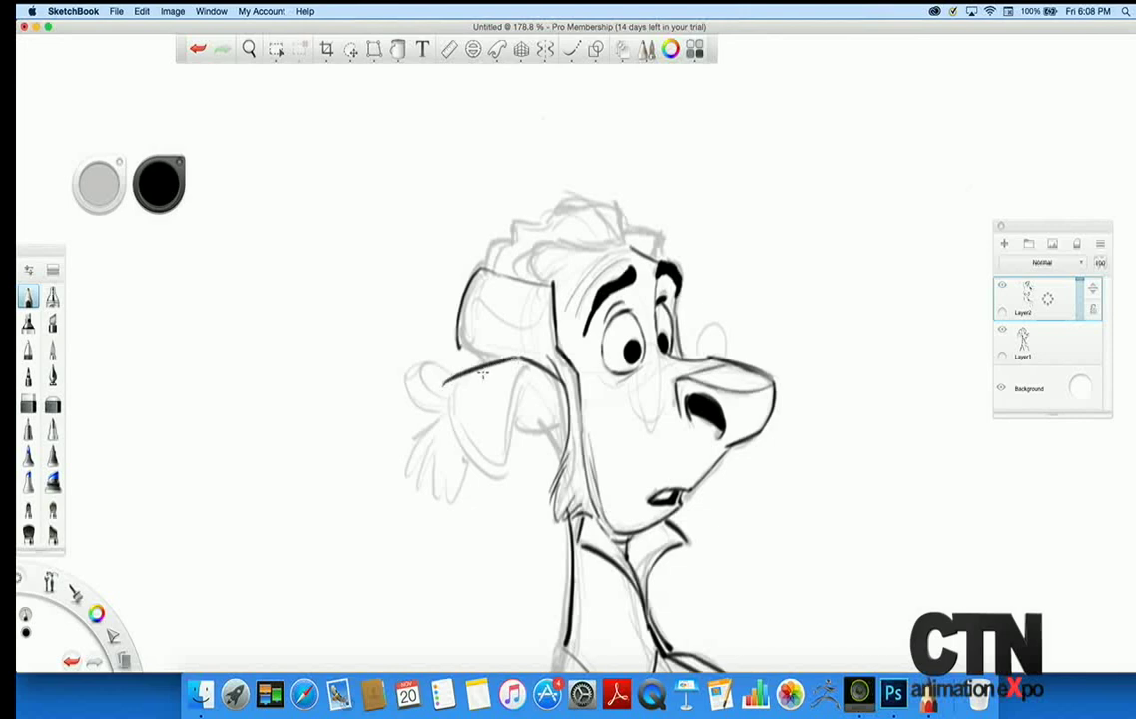
{"action": "mouse_move", "coordinate": [566, 410]}
{"action": "left_mouse_down"}
{"action": "mouse_move", "coordinate": [519, 361]}
{"action": "mouse_move", "coordinate": [500, 475]}
{"action": "mouse_move", "coordinate": [481, 475]}
{"action": "mouse_move", "coordinate": [448, 432]}
{"action": "mouse_move", "coordinate": [442, 387]}
{"action": "mouse_move", "coordinate": [529, 435]}
{"action": "mouse_move", "coordinate": [545, 399]}
{"action": "left_mouse_up"}
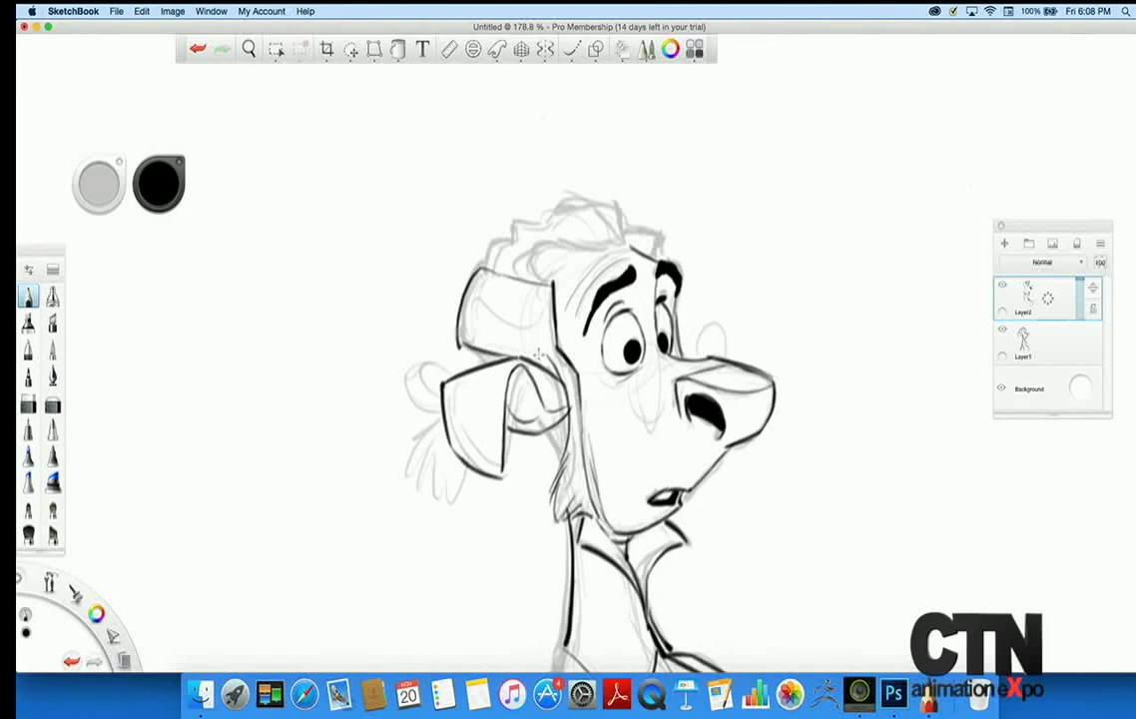
{"action": "left_click_drag", "start_coordinate": [551, 285], "coordinate": [485, 288]}
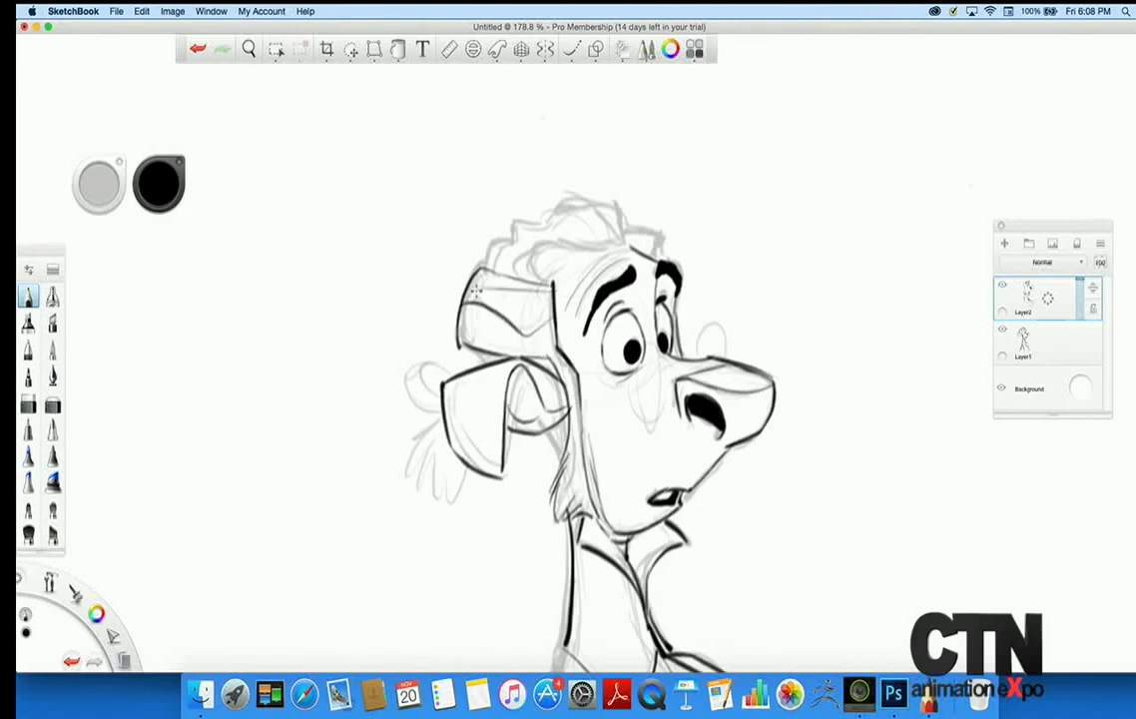
{"action": "left_click_drag", "start_coordinate": [492, 357], "coordinate": [467, 349]}
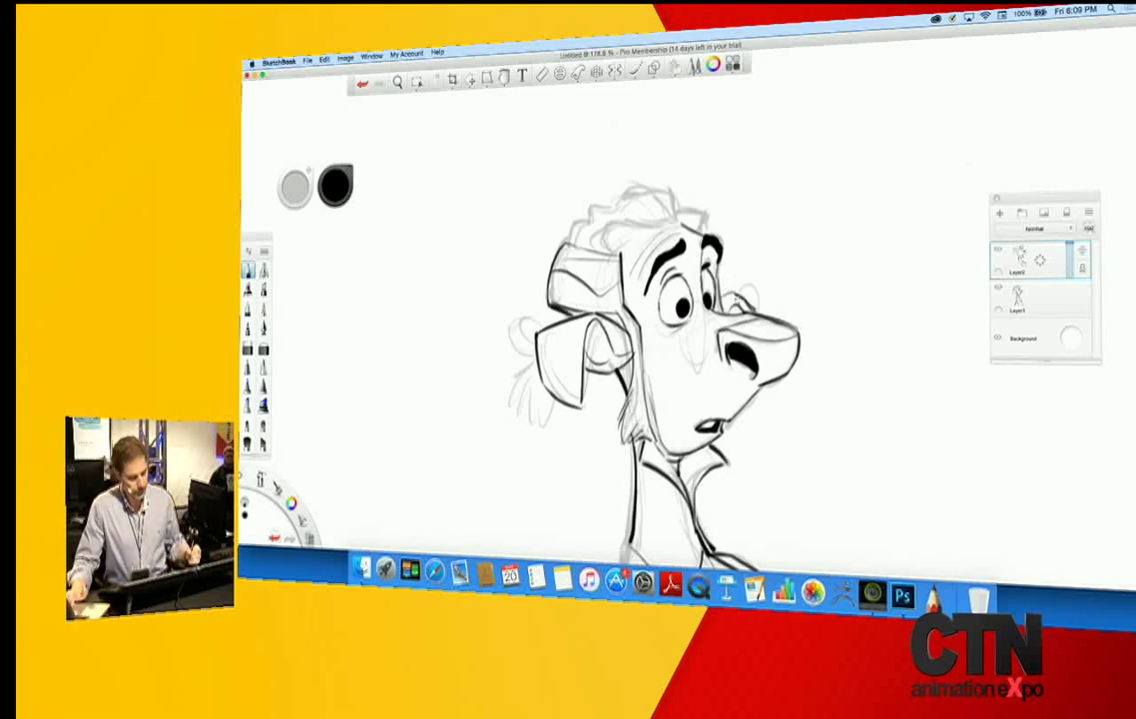
- Ink the rounded form behind the bridge of the nose and the oval cheek shape below the near eye
{"action": "key", "text": "space"}
{"action": "left_click_drag", "start_coordinate": [614, 350], "coordinate": [643, 571]}
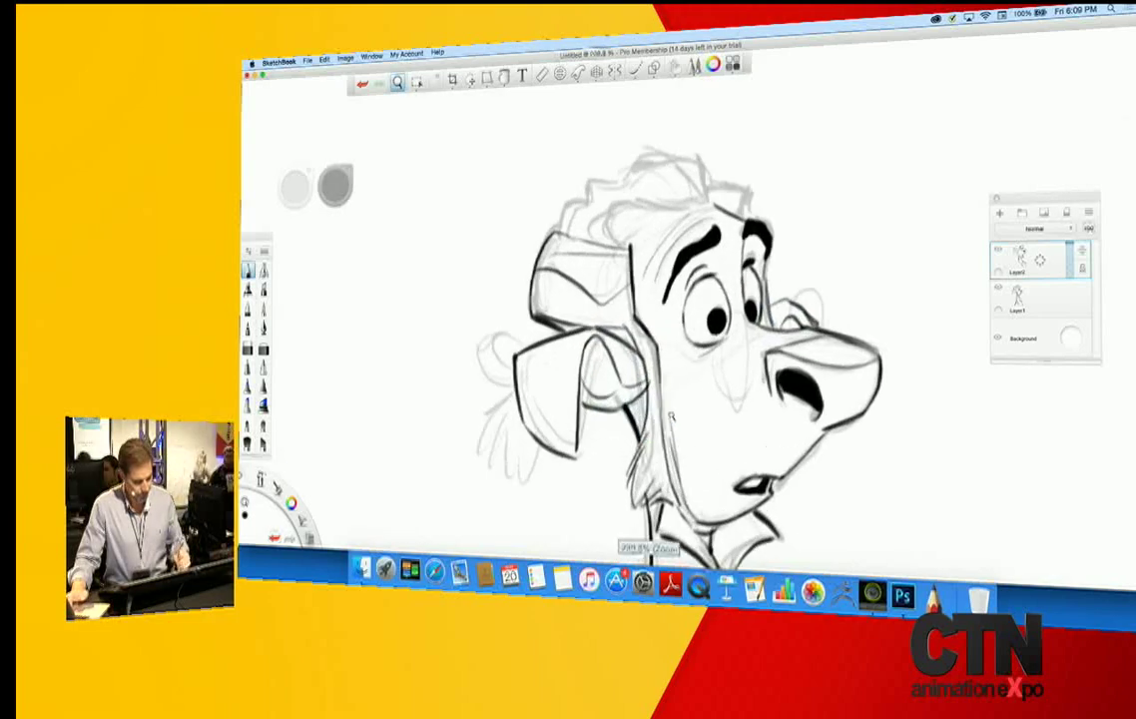
{"action": "left_click_drag", "start_coordinate": [647, 420], "coordinate": [649, 446]}
{"action": "mouse_move", "coordinate": [697, 379]}
{"action": "left_mouse_down"}
{"action": "mouse_move", "coordinate": [707, 414]}
{"action": "mouse_move", "coordinate": [740, 427]}
{"action": "left_mouse_up"}
{"action": "mouse_move", "coordinate": [788, 327]}
{"action": "left_mouse_down"}
{"action": "mouse_move", "coordinate": [821, 338]}
{"action": "mouse_move", "coordinate": [822, 356]}
{"action": "left_mouse_up"}
{"action": "left_click_drag", "start_coordinate": [613, 334], "coordinate": [630, 385]}
- Ink the shoulder, the near arm and the front of the torso down to the bottom of the sketch
{"action": "key", "text": "space"}
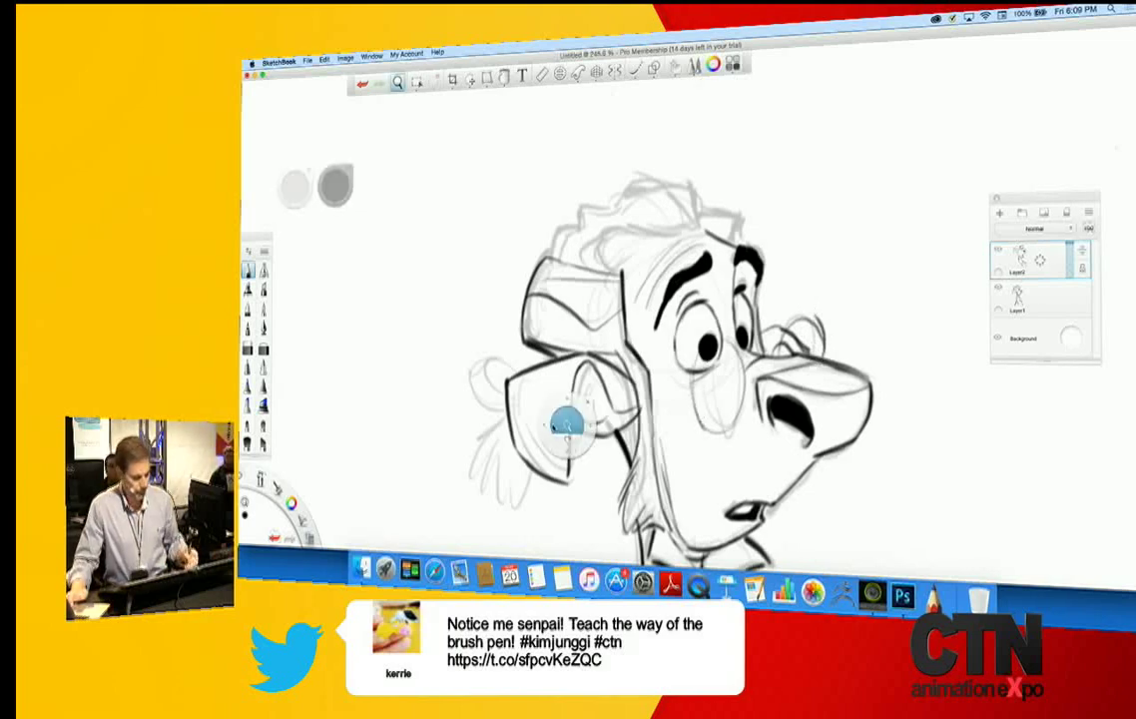
{"action": "left_click_drag", "start_coordinate": [570, 419], "coordinate": [641, 565]}
{"action": "mouse_move", "coordinate": [555, 491]}
{"action": "left_mouse_down"}
{"action": "mouse_move", "coordinate": [522, 354]}
{"action": "mouse_move", "coordinate": [526, 291]}
{"action": "left_mouse_up"}
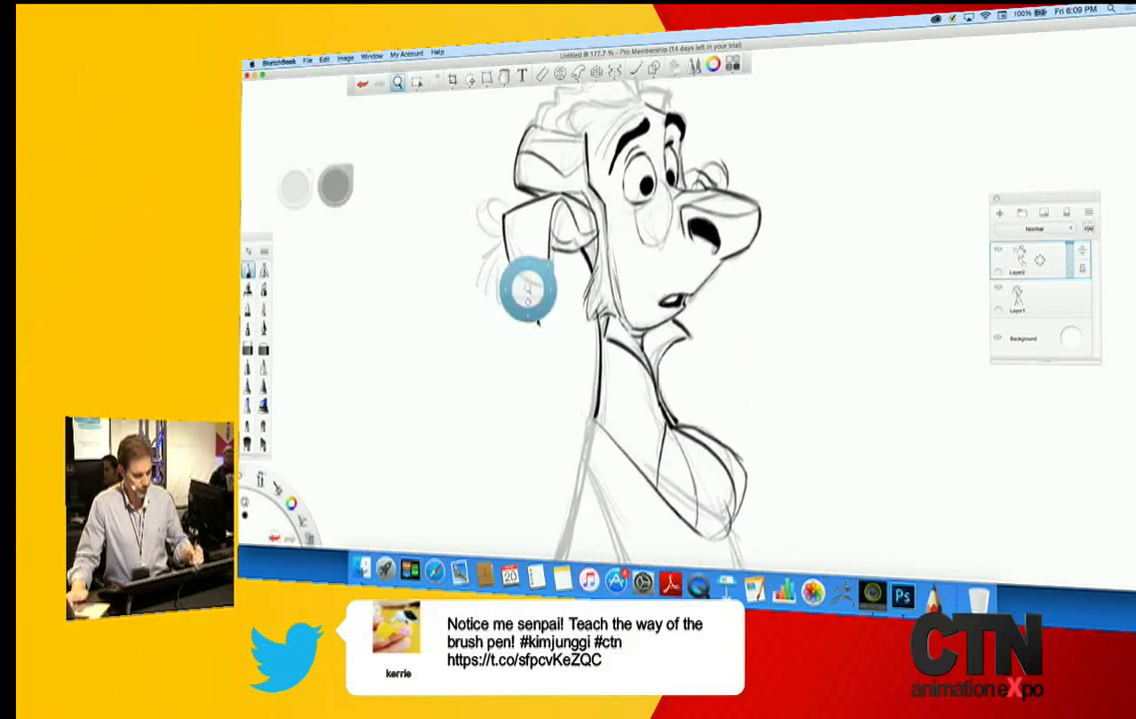
{"action": "left_click_drag", "start_coordinate": [575, 421], "coordinate": [564, 470]}
{"action": "left_click_drag", "start_coordinate": [556, 471], "coordinate": [559, 400]}
{"action": "mouse_move", "coordinate": [606, 330]}
{"action": "left_mouse_down"}
{"action": "mouse_move", "coordinate": [596, 371]}
{"action": "mouse_move", "coordinate": [648, 501]}
{"action": "left_mouse_up"}
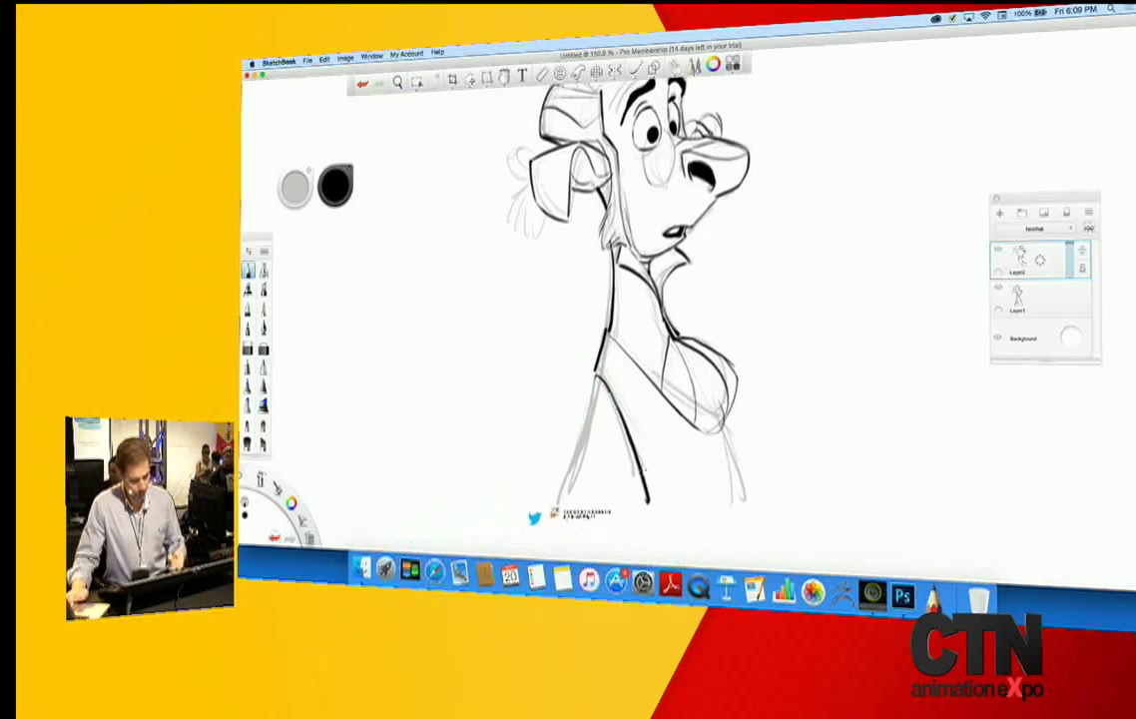
{"action": "left_click_drag", "start_coordinate": [726, 429], "coordinate": [747, 509]}
{"action": "left_click_drag", "start_coordinate": [597, 378], "coordinate": [565, 489]}
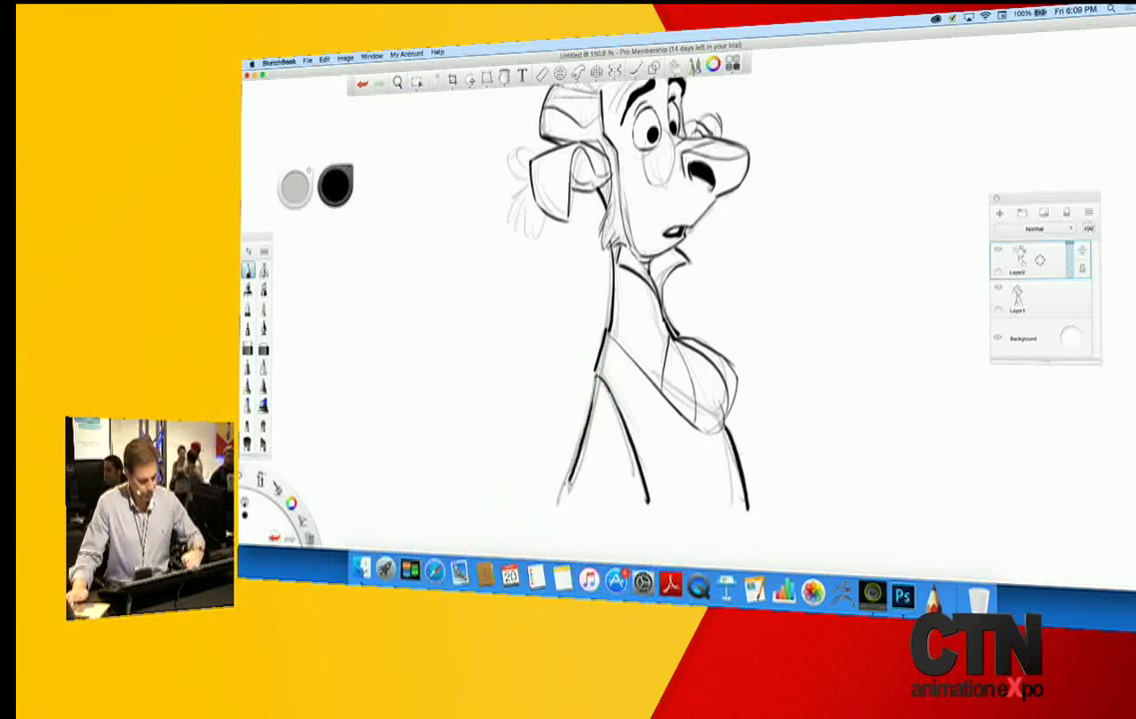
{"action": "left_click_drag", "start_coordinate": [621, 424], "coordinate": [638, 503]}
- Ink the small looped knot and the loose hair tuft at the back of the head
{"action": "key", "text": "space"}
{"action": "mouse_move", "coordinate": [504, 412]}
{"action": "left_mouse_down"}
{"action": "mouse_move", "coordinate": [492, 361]}
{"action": "mouse_move", "coordinate": [502, 395]}
{"action": "left_mouse_up"}
{"action": "left_click_drag", "start_coordinate": [502, 395], "coordinate": [544, 479]}
{"action": "left_click_drag", "start_coordinate": [416, 458], "coordinate": [500, 405]}
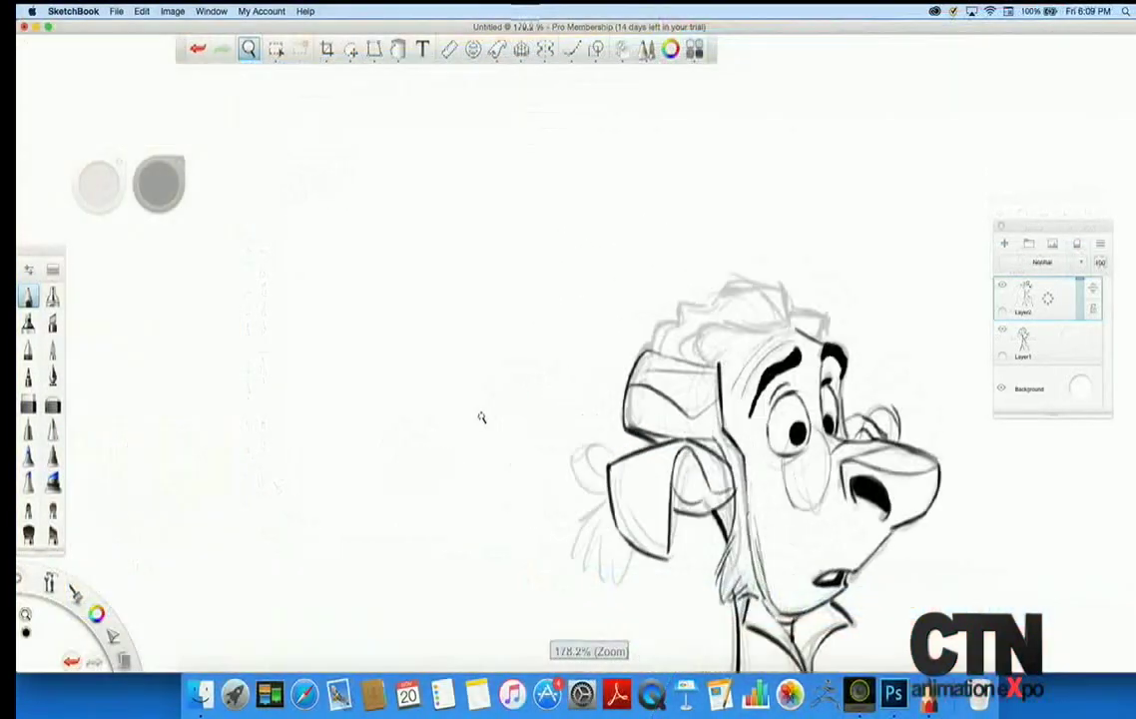
{"action": "mouse_move", "coordinate": [449, 445]}
{"action": "left_mouse_down"}
{"action": "mouse_move", "coordinate": [448, 526]}
{"action": "mouse_move", "coordinate": [444, 482]}
{"action": "left_mouse_up"}
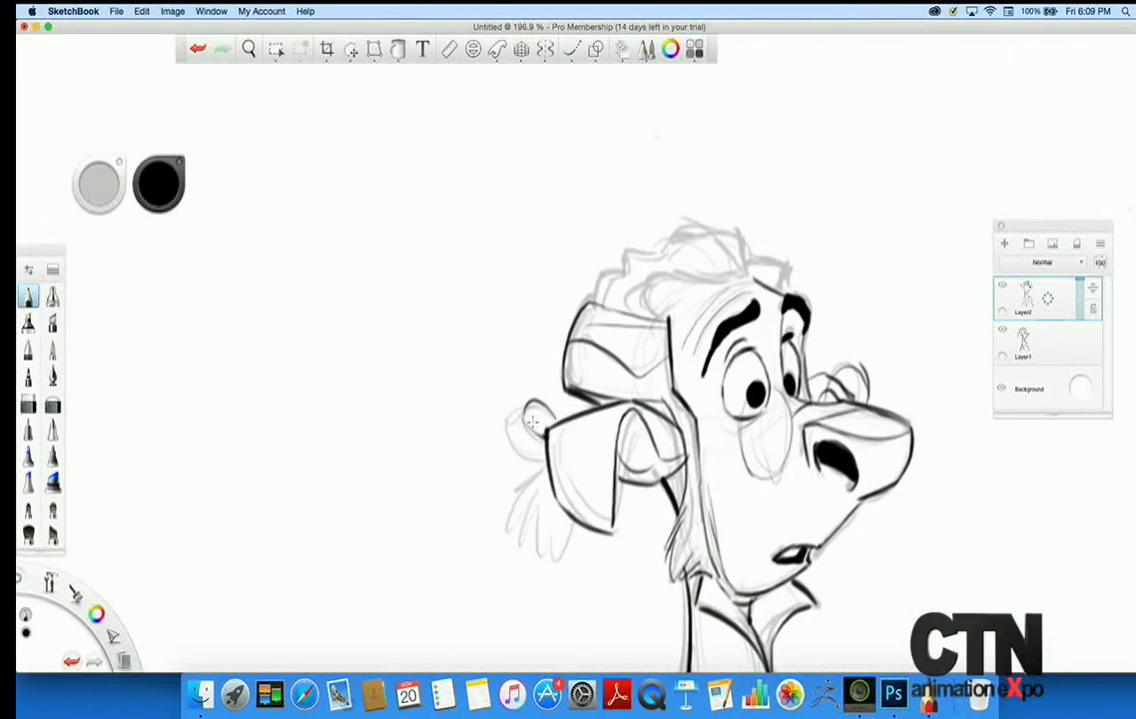
{"action": "mouse_move", "coordinate": [521, 450]}
{"action": "left_mouse_down"}
{"action": "mouse_move", "coordinate": [546, 423]}
{"action": "mouse_move", "coordinate": [507, 483]}
{"action": "mouse_move", "coordinate": [545, 467]}
{"action": "left_mouse_up"}
{"action": "mouse_move", "coordinate": [537, 475]}
{"action": "left_mouse_down"}
{"action": "mouse_move", "coordinate": [506, 527]}
{"action": "mouse_move", "coordinate": [530, 497]}
{"action": "left_mouse_up"}
{"action": "mouse_move", "coordinate": [540, 495]}
{"action": "left_mouse_down"}
{"action": "mouse_move", "coordinate": [523, 553]}
{"action": "mouse_move", "coordinate": [559, 528]}
{"action": "left_mouse_up"}
{"action": "left_click_drag", "start_coordinate": [542, 550], "coordinate": [574, 519]}
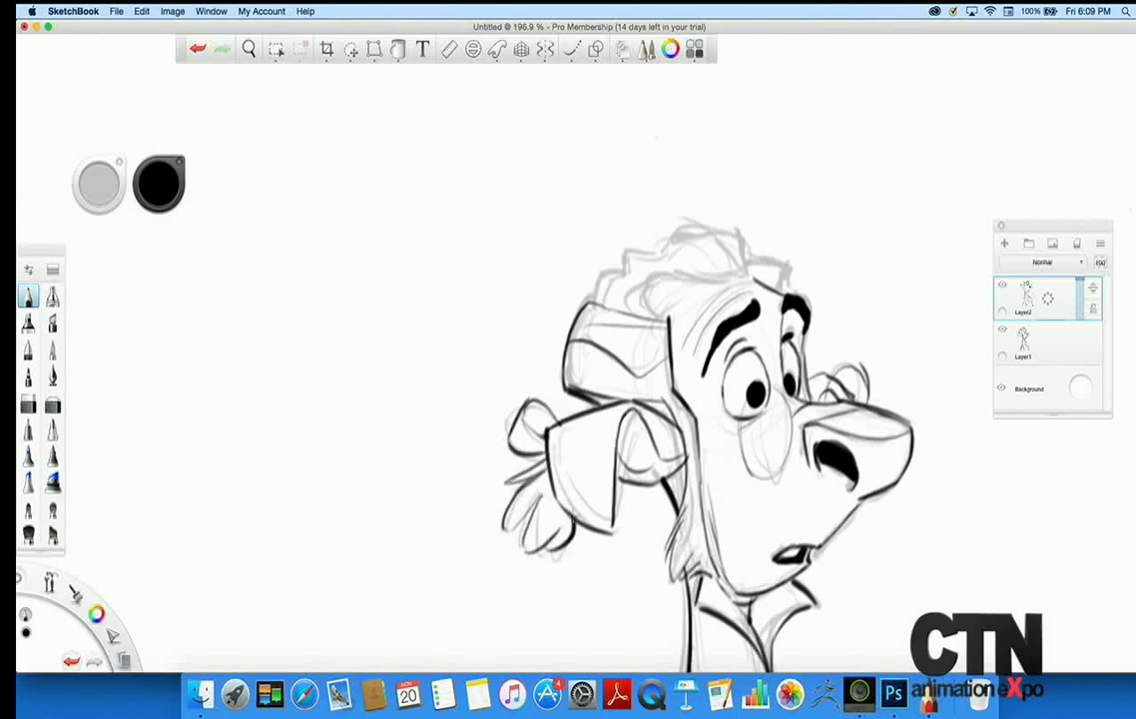
- Ink the wavy hair on top of the head from the forehead to the back
{"action": "key", "text": "space"}
{"action": "left_click_drag", "start_coordinate": [474, 465], "coordinate": [441, 547]}
{"action": "mouse_move", "coordinate": [643, 360]}
{"action": "left_mouse_down"}
{"action": "mouse_move", "coordinate": [616, 339]}
{"action": "mouse_move", "coordinate": [623, 333]}
{"action": "mouse_move", "coordinate": [609, 338]}
{"action": "mouse_move", "coordinate": [644, 315]}
{"action": "mouse_move", "coordinate": [743, 303]}
{"action": "mouse_move", "coordinate": [715, 235]}
{"action": "mouse_move", "coordinate": [737, 259]}
{"action": "mouse_move", "coordinate": [649, 231]}
{"action": "mouse_move", "coordinate": [672, 236]}
{"action": "mouse_move", "coordinate": [631, 269]}
{"action": "mouse_move", "coordinate": [583, 270]}
{"action": "mouse_move", "coordinate": [587, 288]}
{"action": "mouse_move", "coordinate": [554, 302]}
{"action": "mouse_move", "coordinate": [544, 342]}
{"action": "left_mouse_up"}
{"action": "left_click_drag", "start_coordinate": [737, 297], "coordinate": [662, 235]}
{"action": "left_click_drag", "start_coordinate": [697, 291], "coordinate": [642, 259]}
{"action": "left_click_drag", "start_coordinate": [745, 274], "coordinate": [805, 303]}
{"action": "key", "text": "space"}
{"action": "left_click_drag", "start_coordinate": [474, 504], "coordinate": [360, 506]}
{"action": "left_click_drag", "start_coordinate": [418, 589], "coordinate": [397, 452]}
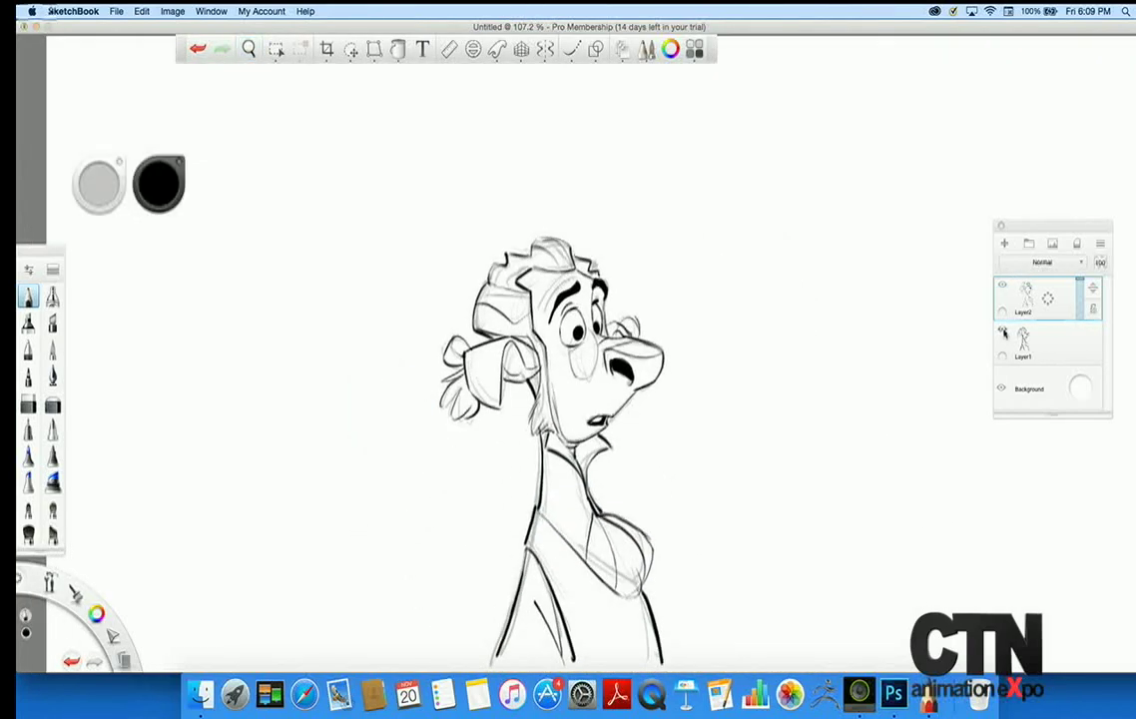
- Compare the inked character with the rough sketch by toggling Layer1's visibility, leaving the rough sketch hidden
{"action": "left_click", "coordinate": [1003, 330]}
{"action": "left_click", "coordinate": [1003, 330]}
{"action": "left_click", "coordinate": [1003, 331]}
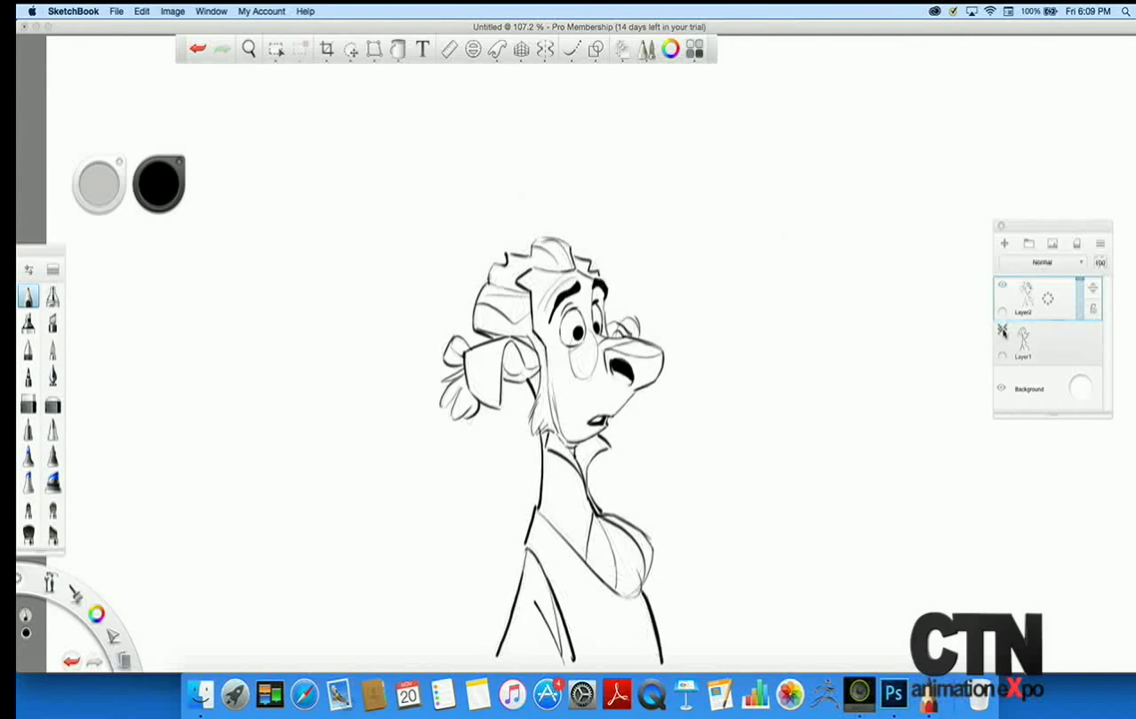
{"action": "left_click", "coordinate": [1003, 333]}
{"action": "left_click", "coordinate": [1002, 332]}
{"action": "key", "text": "space"}
{"action": "mouse_move", "coordinate": [831, 427]}
{"action": "left_mouse_down"}
{"action": "mouse_move", "coordinate": [741, 434]}
{"action": "mouse_move", "coordinate": [600, 539]}
{"action": "mouse_move", "coordinate": [499, 552]}
{"action": "left_mouse_up"}
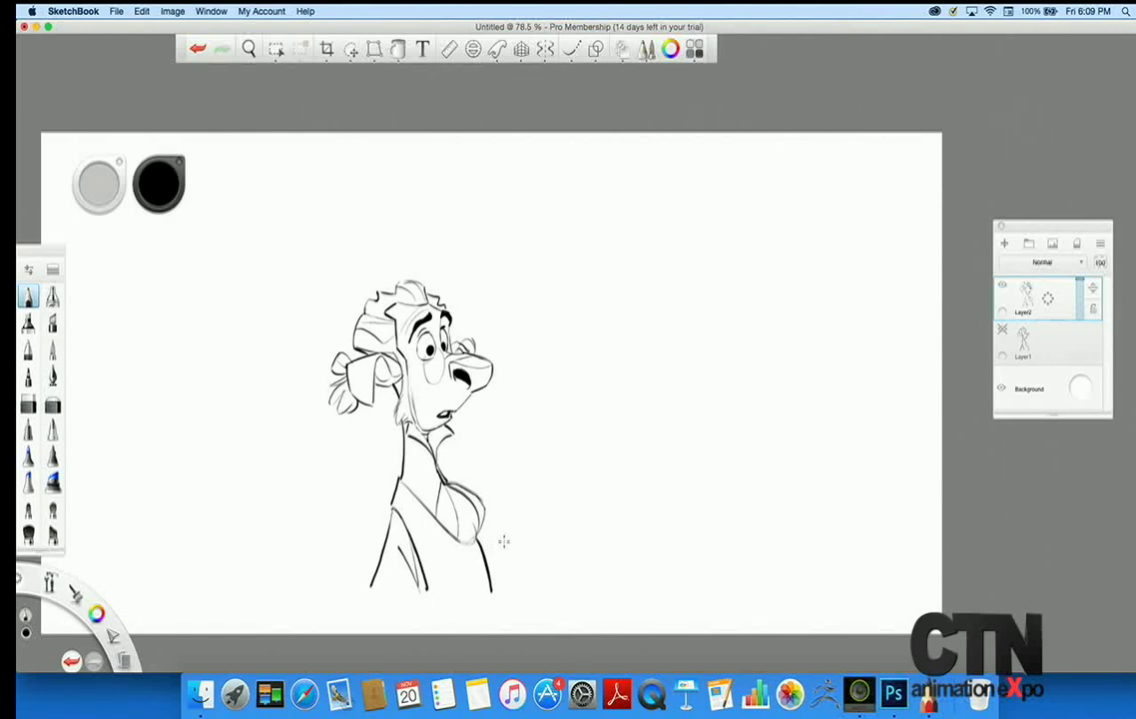
- Hide the inked drawing on Layer2 and add a new empty layer above it
{"action": "left_click", "coordinate": [1004, 287]}
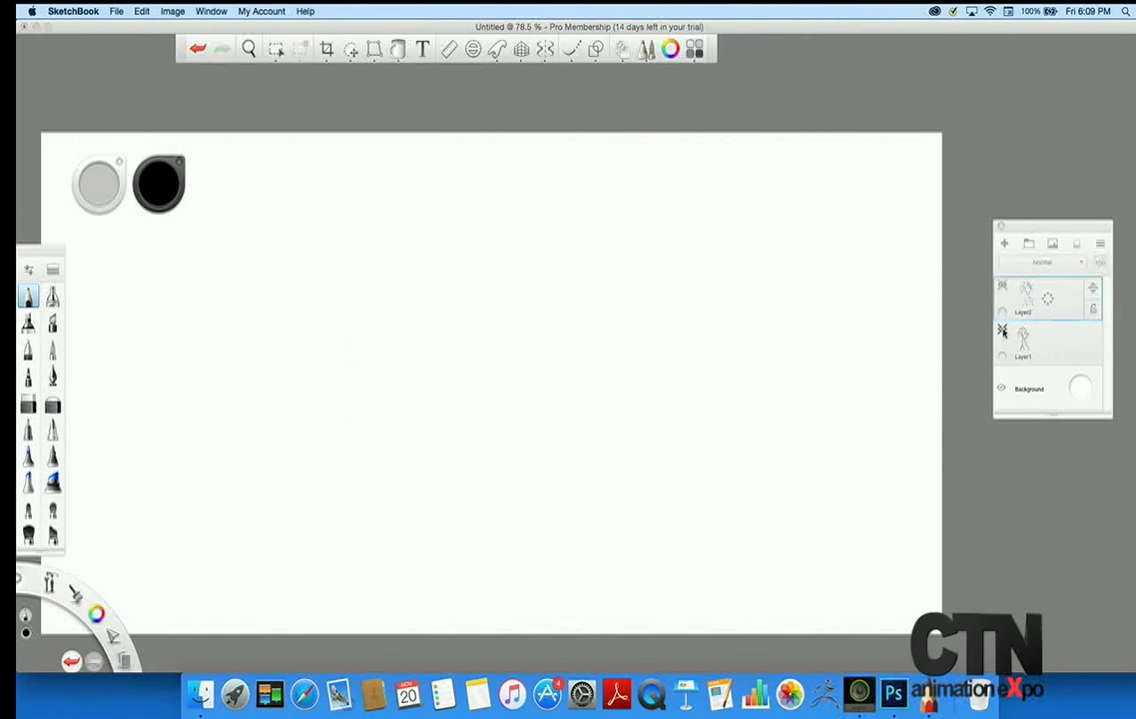
{"action": "left_click_drag", "start_coordinate": [1056, 296], "coordinate": [1055, 235]}
{"action": "left_click", "coordinate": [1057, 252]}
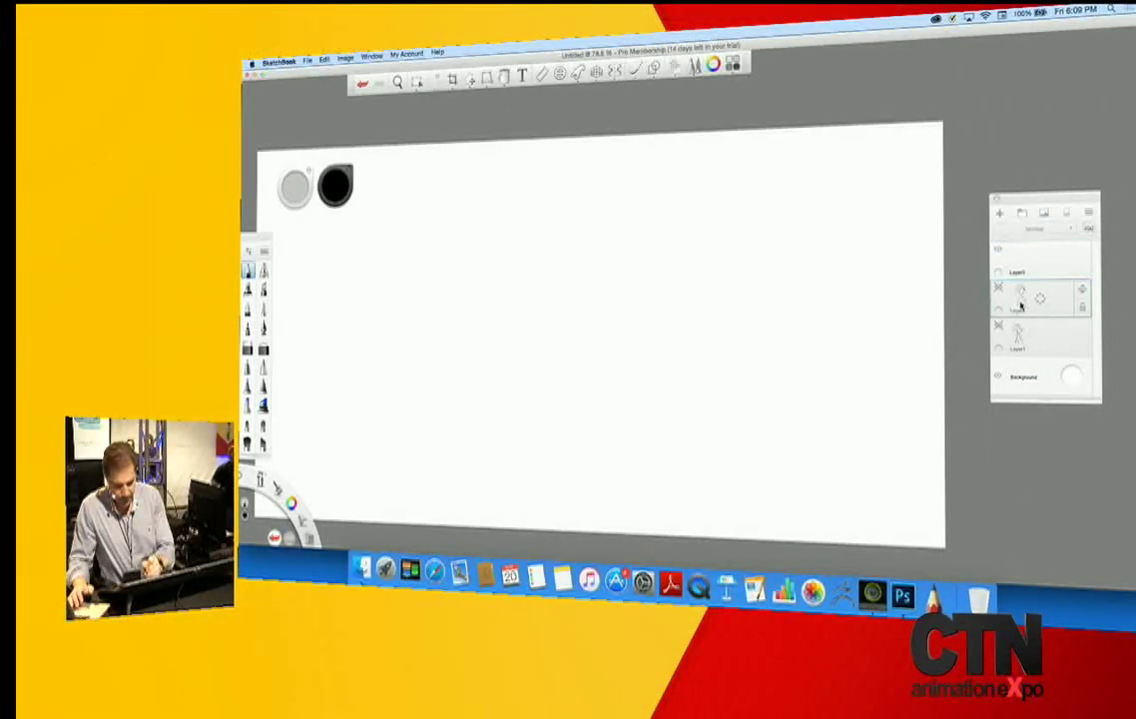
- Show Layer2 to reposition its inked character with the transform tool, and hide the layer again
{"action": "left_click", "coordinate": [998, 287]}
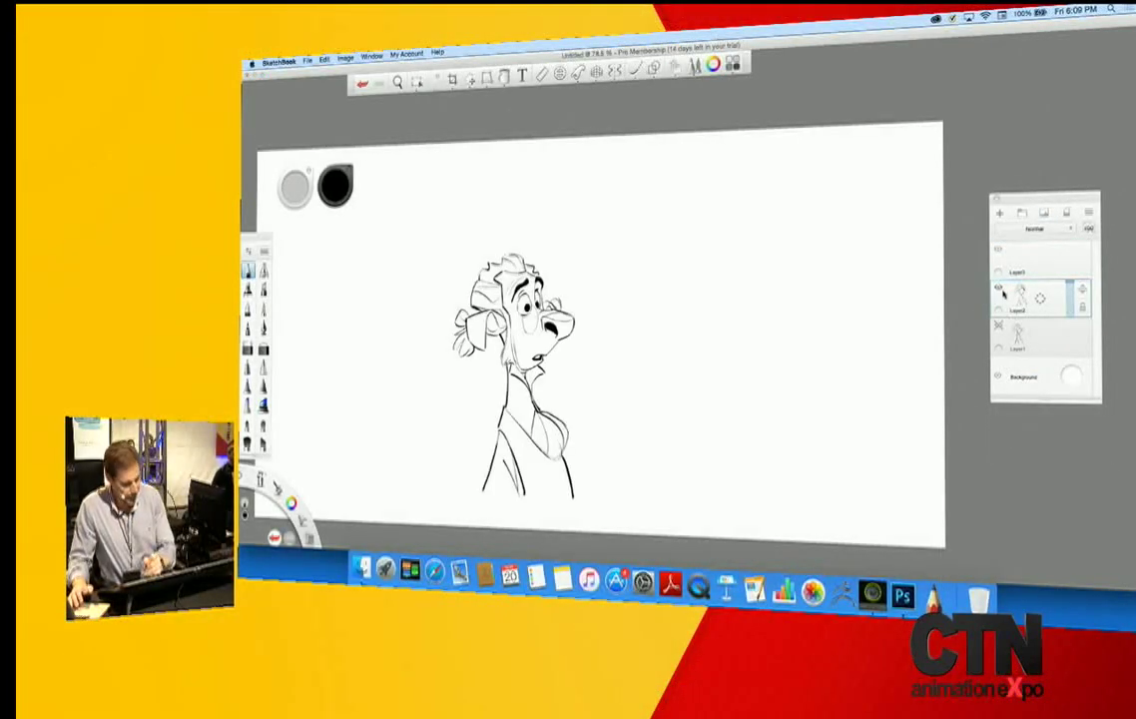
{"action": "left_click_drag", "start_coordinate": [302, 521], "coordinate": [280, 510]}
{"action": "mouse_move", "coordinate": [480, 486]}
{"action": "left_mouse_down"}
{"action": "mouse_move", "coordinate": [769, 390]}
{"action": "mouse_move", "coordinate": [426, 402]}
{"action": "mouse_move", "coordinate": [277, 381]}
{"action": "mouse_move", "coordinate": [309, 403]}
{"action": "mouse_move", "coordinate": [290, 375]}
{"action": "left_mouse_up"}
{"action": "key", "text": "Escape"}
{"action": "left_click", "coordinate": [999, 289]}
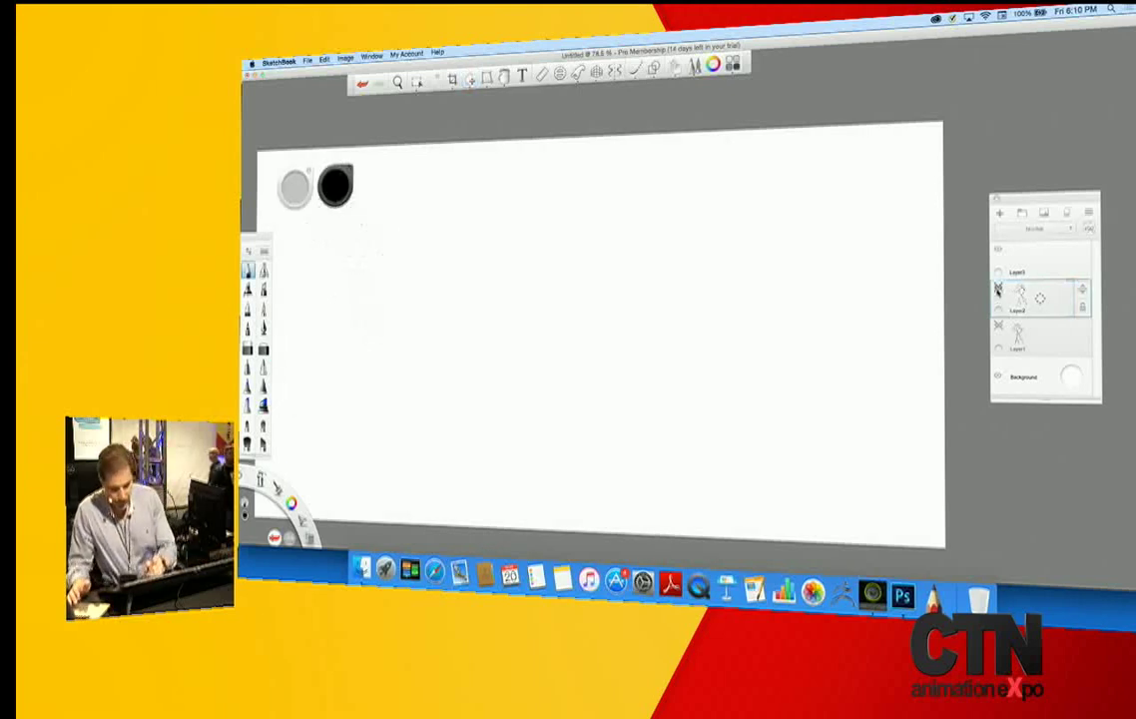
- On the empty Layer3, rough in an elephant's ear bump, forehead and the outer line of its hanging trunk
{"action": "left_click", "coordinate": [1021, 258]}
{"action": "key", "text": "space"}
{"action": "left_click_drag", "start_coordinate": [545, 373], "coordinate": [624, 469]}
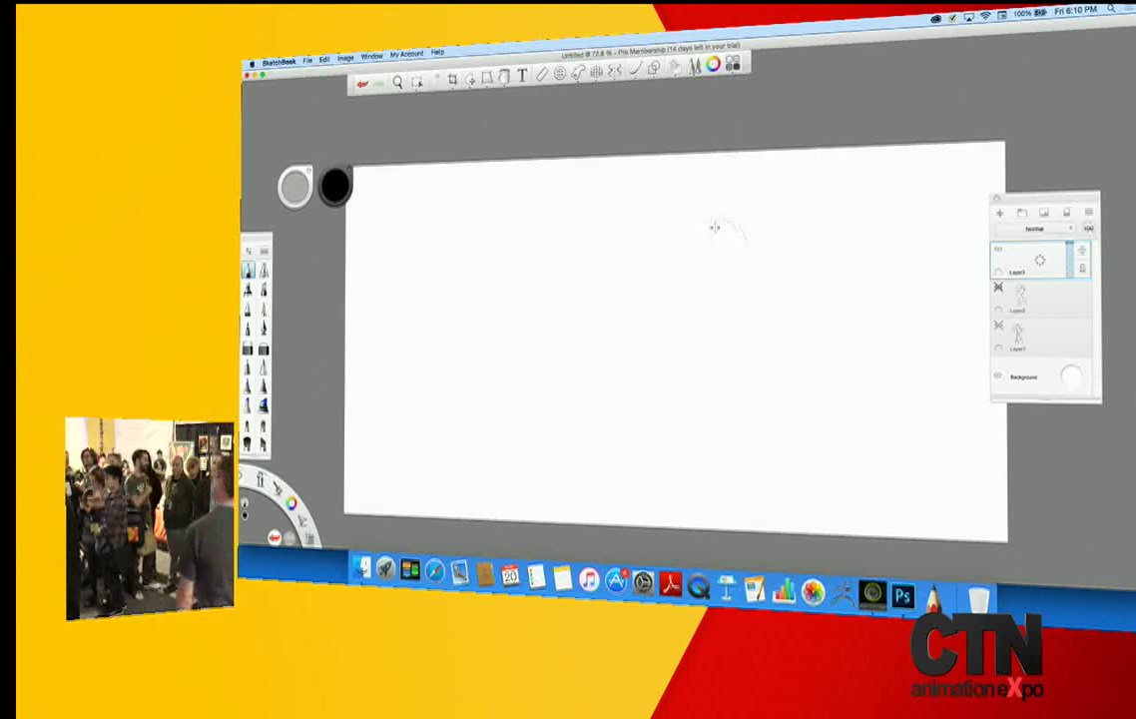
{"action": "mouse_move", "coordinate": [813, 289]}
{"action": "left_mouse_down"}
{"action": "mouse_move", "coordinate": [825, 334]}
{"action": "mouse_move", "coordinate": [807, 450]}
{"action": "left_mouse_up"}
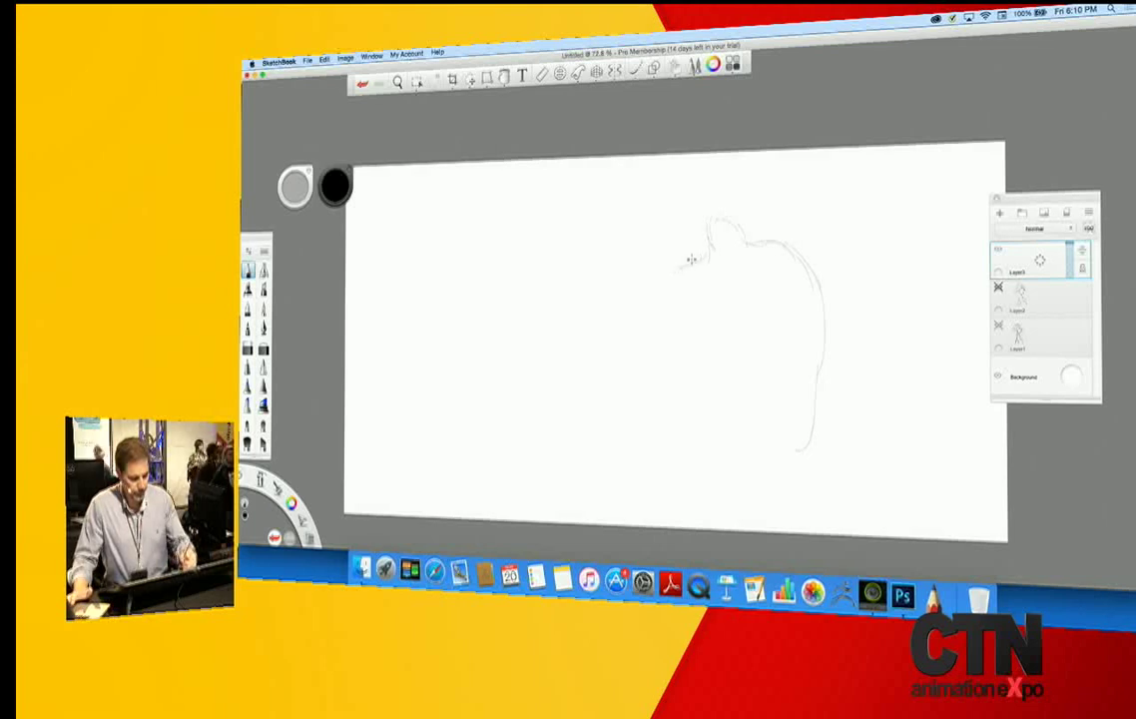
- Sketch the elephant's back and large rounded body, the ear shape and the inner edge of the trunk
{"action": "left_click_drag", "start_coordinate": [657, 262], "coordinate": [570, 230]}
{"action": "left_click_drag", "start_coordinate": [649, 254], "coordinate": [588, 230]}
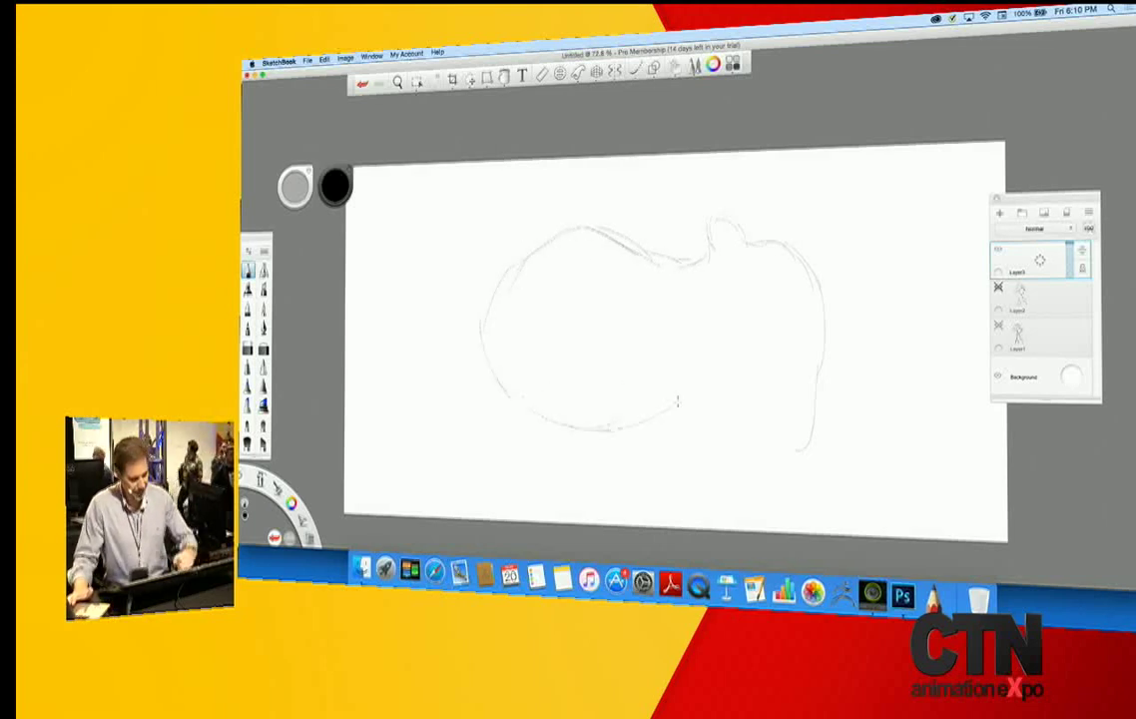
{"action": "left_click_drag", "start_coordinate": [734, 322], "coordinate": [767, 294]}
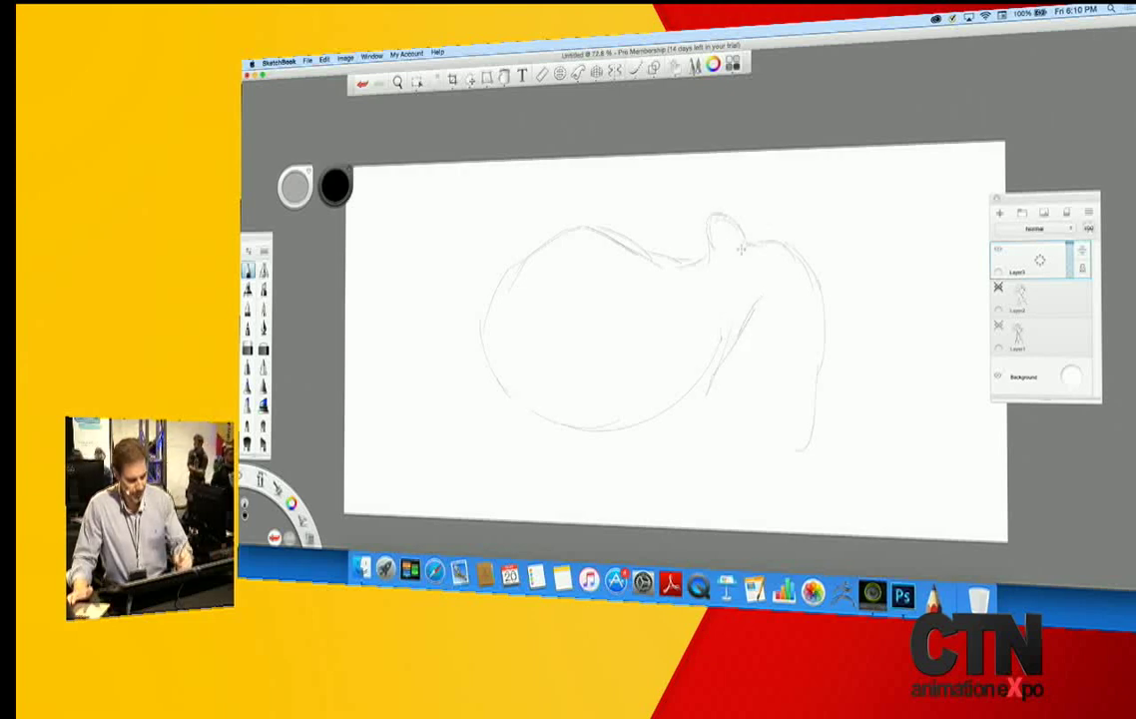
{"action": "left_click_drag", "start_coordinate": [741, 236], "coordinate": [712, 262]}
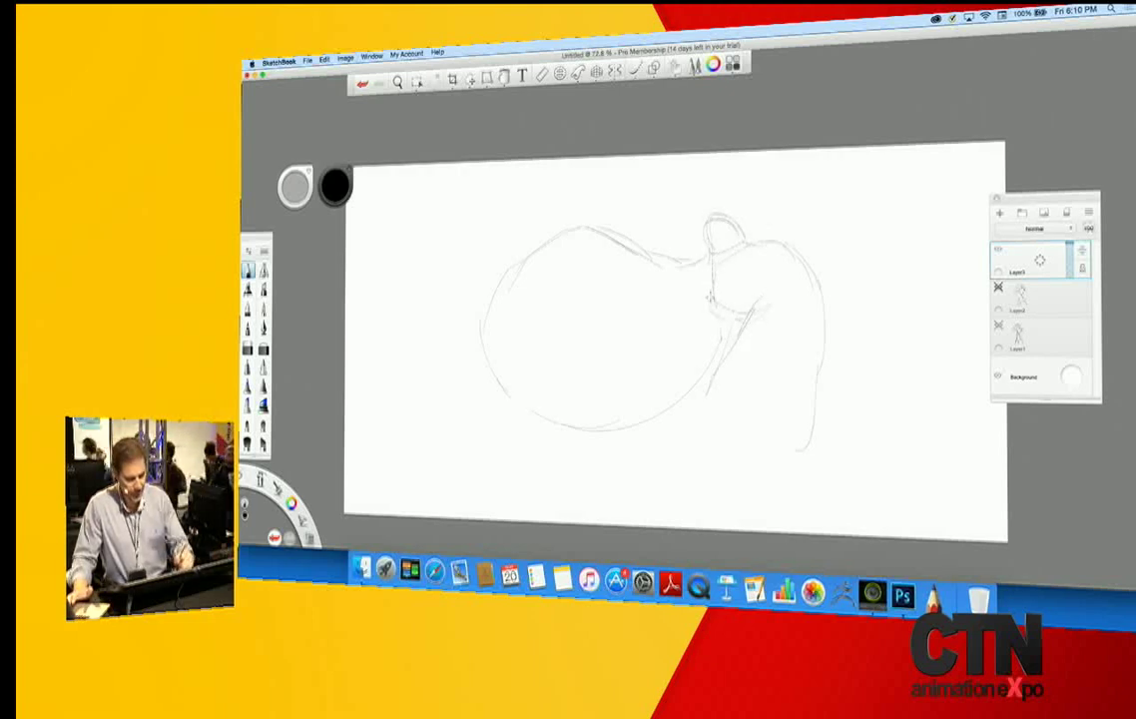
{"action": "mouse_move", "coordinate": [782, 348]}
{"action": "left_mouse_down"}
{"action": "mouse_move", "coordinate": [783, 410]}
{"action": "mouse_move", "coordinate": [771, 469]}
{"action": "mouse_move", "coordinate": [753, 475]}
{"action": "mouse_move", "coordinate": [752, 489]}
{"action": "mouse_move", "coordinate": [791, 482]}
{"action": "mouse_move", "coordinate": [827, 360]}
{"action": "left_mouse_up"}
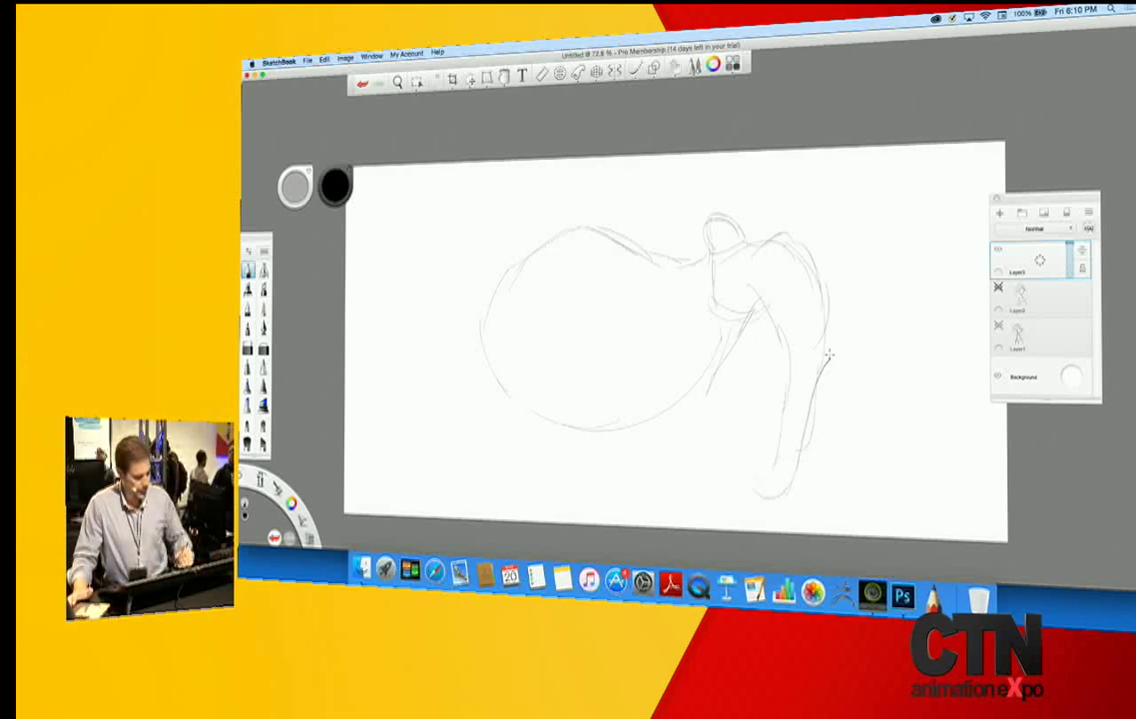
- Scale the whole elephant sketch down with the transform tool to leave room for the legs
{"action": "left_click_drag", "start_coordinate": [303, 519], "coordinate": [282, 490]}
{"action": "mouse_move", "coordinate": [475, 446]}
{"action": "left_mouse_down"}
{"action": "mouse_move", "coordinate": [462, 468]}
{"action": "mouse_move", "coordinate": [454, 421]}
{"action": "left_mouse_up"}
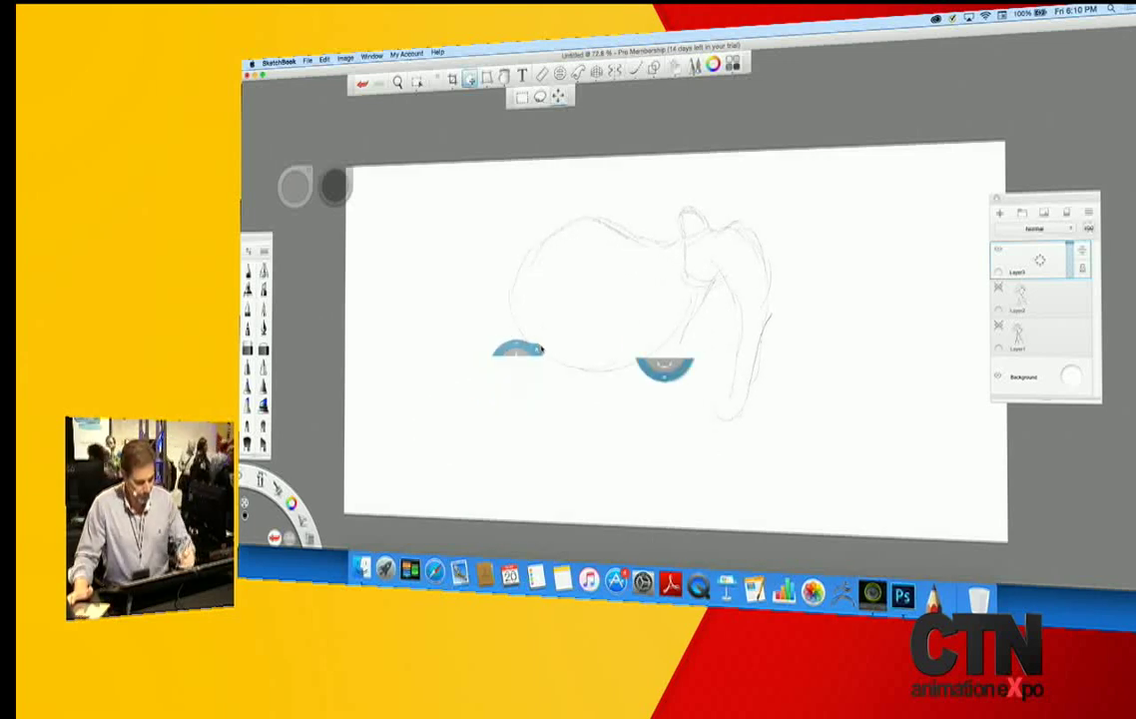
{"action": "key", "text": "Escape"}
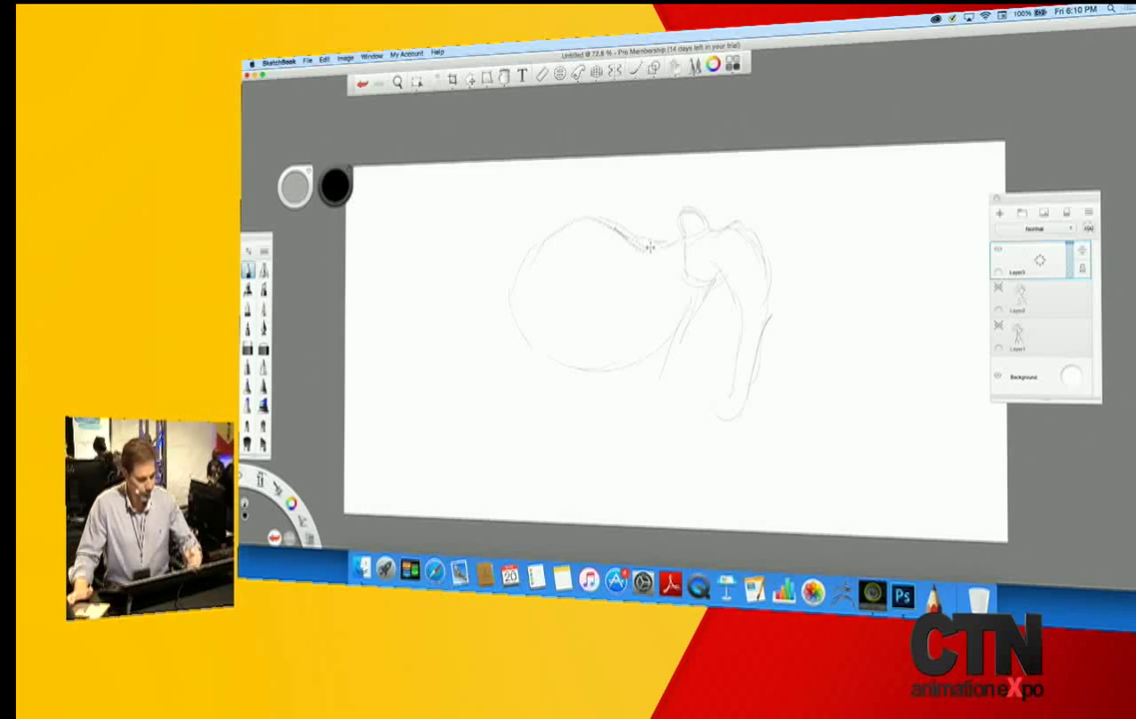
- Restate the back and belly contours and rough in the front leg stepping forward under the trunk
{"action": "mouse_move", "coordinate": [631, 248]}
{"action": "left_mouse_down"}
{"action": "mouse_move", "coordinate": [589, 216]}
{"action": "mouse_move", "coordinate": [505, 279]}
{"action": "mouse_move", "coordinate": [525, 337]}
{"action": "mouse_move", "coordinate": [562, 352]}
{"action": "left_mouse_up"}
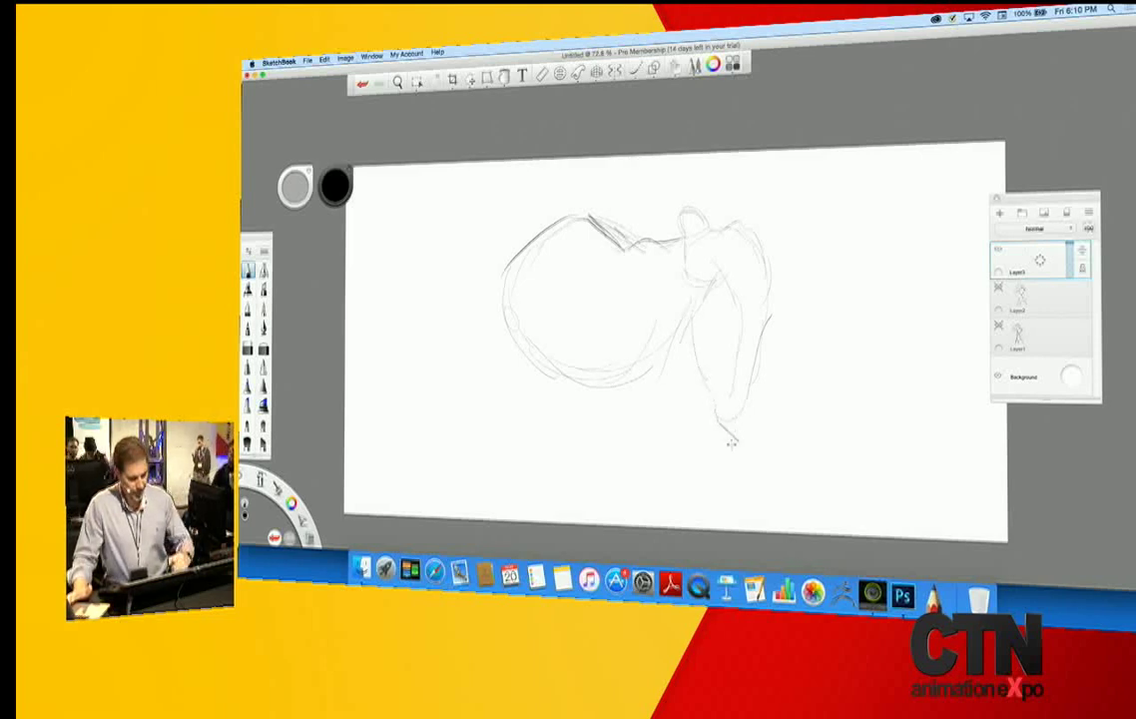
{"action": "mouse_move", "coordinate": [703, 436]}
{"action": "left_mouse_down"}
{"action": "mouse_move", "coordinate": [677, 375]}
{"action": "mouse_move", "coordinate": [647, 361]}
{"action": "left_mouse_up"}
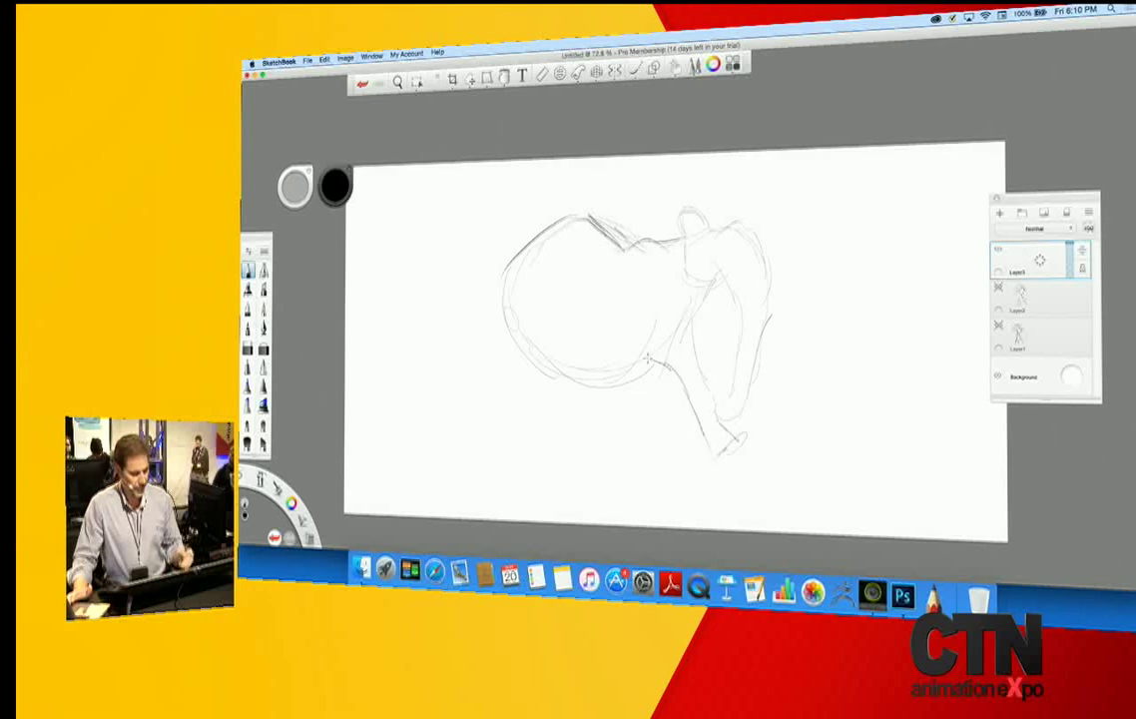
{"action": "left_click_drag", "start_coordinate": [690, 404], "coordinate": [649, 361]}
{"action": "mouse_move", "coordinate": [727, 441]}
{"action": "left_mouse_down"}
{"action": "mouse_move", "coordinate": [746, 431]}
{"action": "mouse_move", "coordinate": [725, 406]}
{"action": "left_mouse_up"}
- Rough in the standing front leg and the near hind leg with their feet, and the rump line between back and leg
{"action": "left_click_drag", "start_coordinate": [645, 348], "coordinate": [611, 463]}
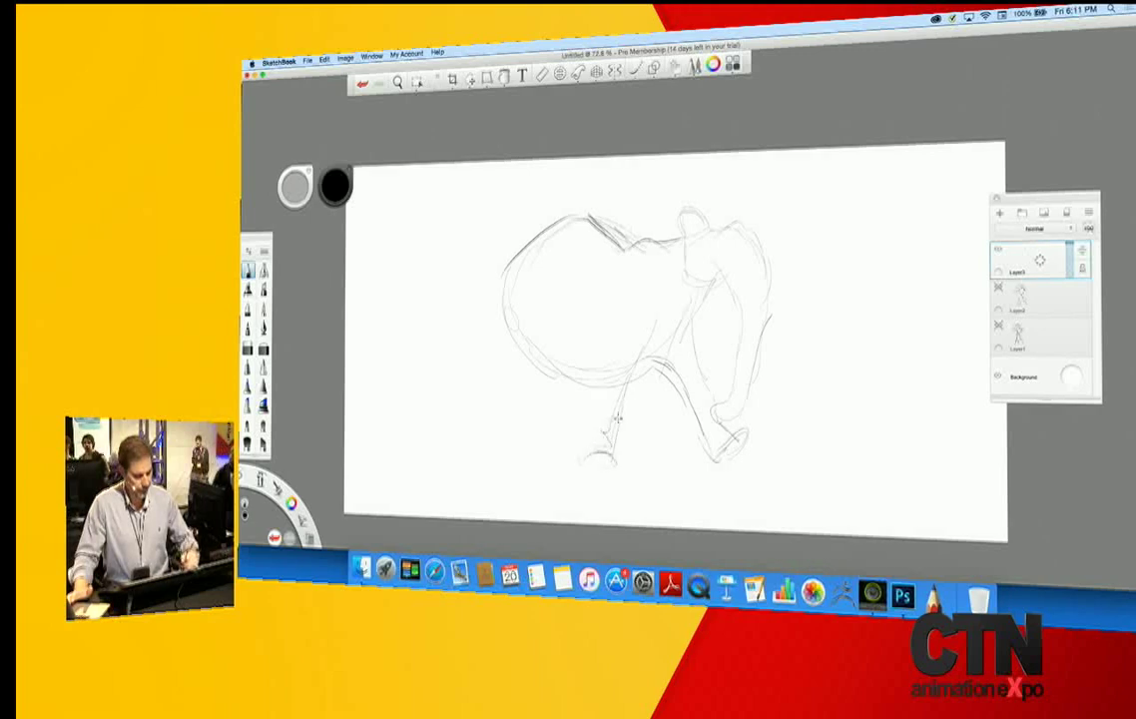
{"action": "left_click_drag", "start_coordinate": [539, 372], "coordinate": [532, 271]}
{"action": "left_click_drag", "start_coordinate": [449, 281], "coordinate": [446, 261]}
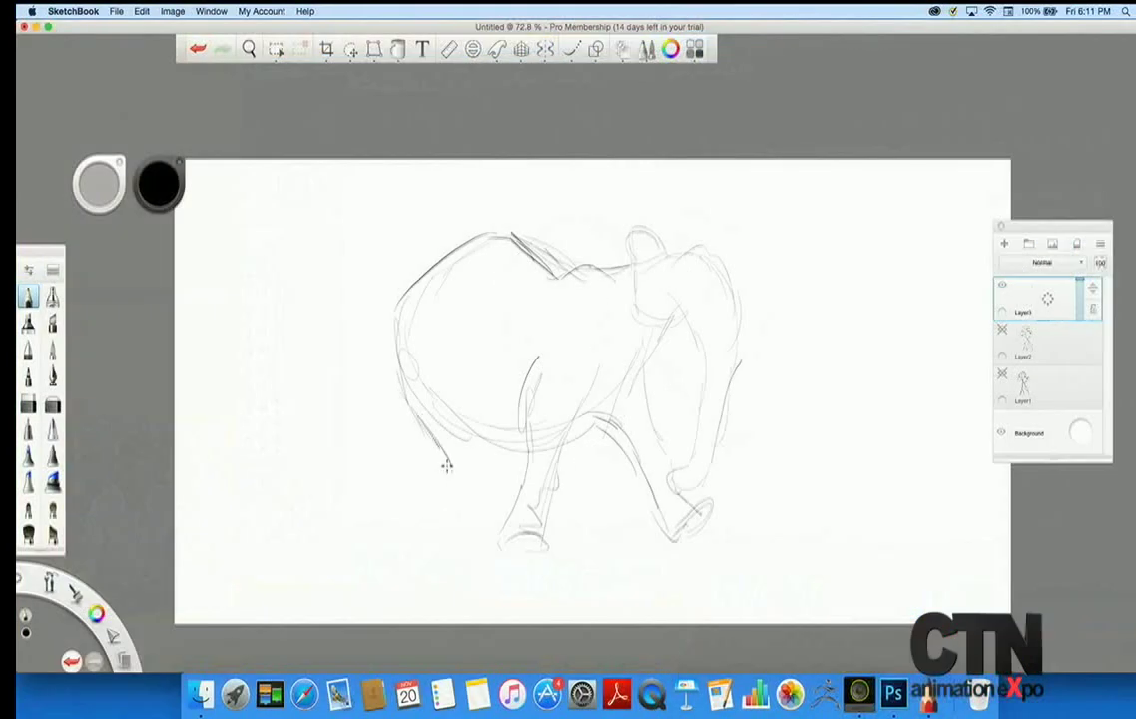
{"action": "mouse_move", "coordinate": [447, 465]}
{"action": "left_mouse_down"}
{"action": "mouse_move", "coordinate": [483, 537]}
{"action": "mouse_move", "coordinate": [464, 526]}
{"action": "left_mouse_up"}
{"action": "mouse_move", "coordinate": [489, 457]}
{"action": "left_mouse_down"}
{"action": "mouse_move", "coordinate": [475, 515]}
{"action": "mouse_move", "coordinate": [491, 452]}
{"action": "left_mouse_up"}
{"action": "left_click_drag", "start_coordinate": [464, 400], "coordinate": [479, 522]}
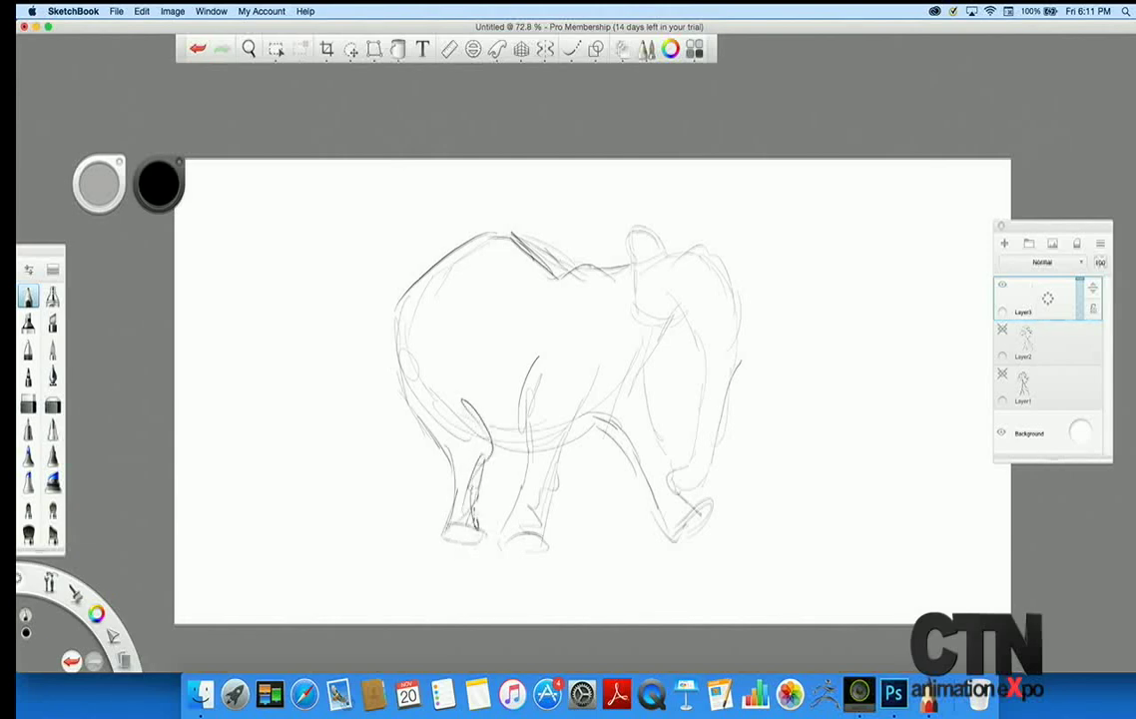
- Sketch the far hind leg trailing behind the body and the short belly line between the standing legs
{"action": "left_click_drag", "start_coordinate": [402, 406], "coordinate": [355, 462]}
{"action": "left_click_drag", "start_coordinate": [344, 506], "coordinate": [366, 524]}
{"action": "mouse_move", "coordinate": [366, 524]}
{"action": "left_mouse_down"}
{"action": "mouse_move", "coordinate": [363, 486]}
{"action": "mouse_move", "coordinate": [436, 420]}
{"action": "left_mouse_up"}
{"action": "left_click_drag", "start_coordinate": [524, 466], "coordinate": [487, 468]}
- Strengthen the contours of the rump, back, ear, chest and raised front foot with darker strokes
{"action": "mouse_move", "coordinate": [451, 455]}
{"action": "left_mouse_down"}
{"action": "mouse_move", "coordinate": [395, 389]}
{"action": "mouse_move", "coordinate": [411, 289]}
{"action": "left_mouse_up"}
{"action": "mouse_move", "coordinate": [407, 291]}
{"action": "left_mouse_down"}
{"action": "mouse_move", "coordinate": [399, 410]}
{"action": "mouse_move", "coordinate": [421, 436]}
{"action": "left_mouse_up"}
{"action": "left_click_drag", "start_coordinate": [422, 436], "coordinate": [403, 313]}
{"action": "mouse_move", "coordinate": [562, 291]}
{"action": "left_mouse_down"}
{"action": "mouse_move", "coordinate": [633, 253]}
{"action": "mouse_move", "coordinate": [670, 253]}
{"action": "mouse_move", "coordinate": [682, 320]}
{"action": "mouse_move", "coordinate": [666, 263]}
{"action": "left_mouse_up"}
{"action": "mouse_move", "coordinate": [670, 262]}
{"action": "left_mouse_down"}
{"action": "mouse_move", "coordinate": [713, 265]}
{"action": "mouse_move", "coordinate": [739, 336]}
{"action": "mouse_move", "coordinate": [552, 458]}
{"action": "mouse_move", "coordinate": [621, 388]}
{"action": "left_mouse_up"}
{"action": "left_click_drag", "start_coordinate": [683, 534], "coordinate": [716, 496]}
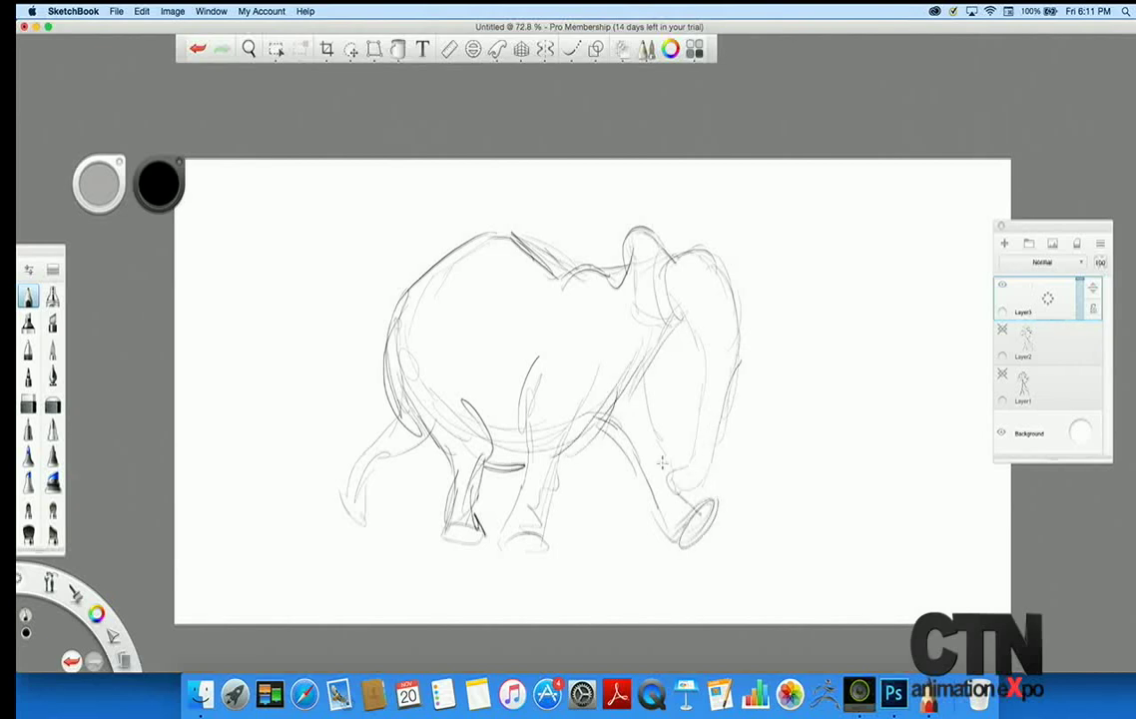
{"action": "left_click_drag", "start_coordinate": [566, 283], "coordinate": [572, 292]}
{"action": "mouse_move", "coordinate": [552, 274]}
{"action": "left_mouse_down"}
{"action": "mouse_move", "coordinate": [409, 284]}
{"action": "mouse_move", "coordinate": [376, 366]}
{"action": "left_mouse_up"}
- Lasso the elephant's head, chest and standing legs and move them slightly away from the hindquarters to lengthen the body
{"action": "left_click", "coordinate": [113, 636]}
{"action": "left_click", "coordinate": [112, 635]}
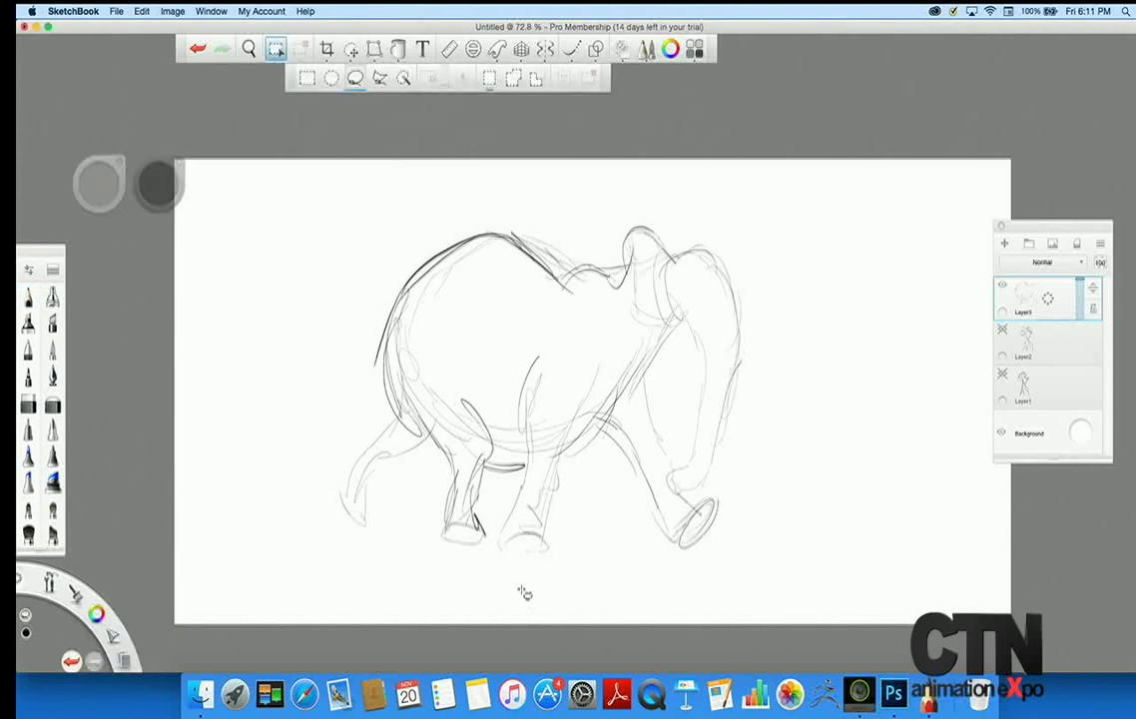
{"action": "mouse_move", "coordinate": [486, 598]}
{"action": "left_mouse_down"}
{"action": "mouse_move", "coordinate": [449, 546]}
{"action": "mouse_move", "coordinate": [596, 310]}
{"action": "mouse_move", "coordinate": [817, 536]}
{"action": "mouse_move", "coordinate": [479, 595]}
{"action": "left_mouse_up"}
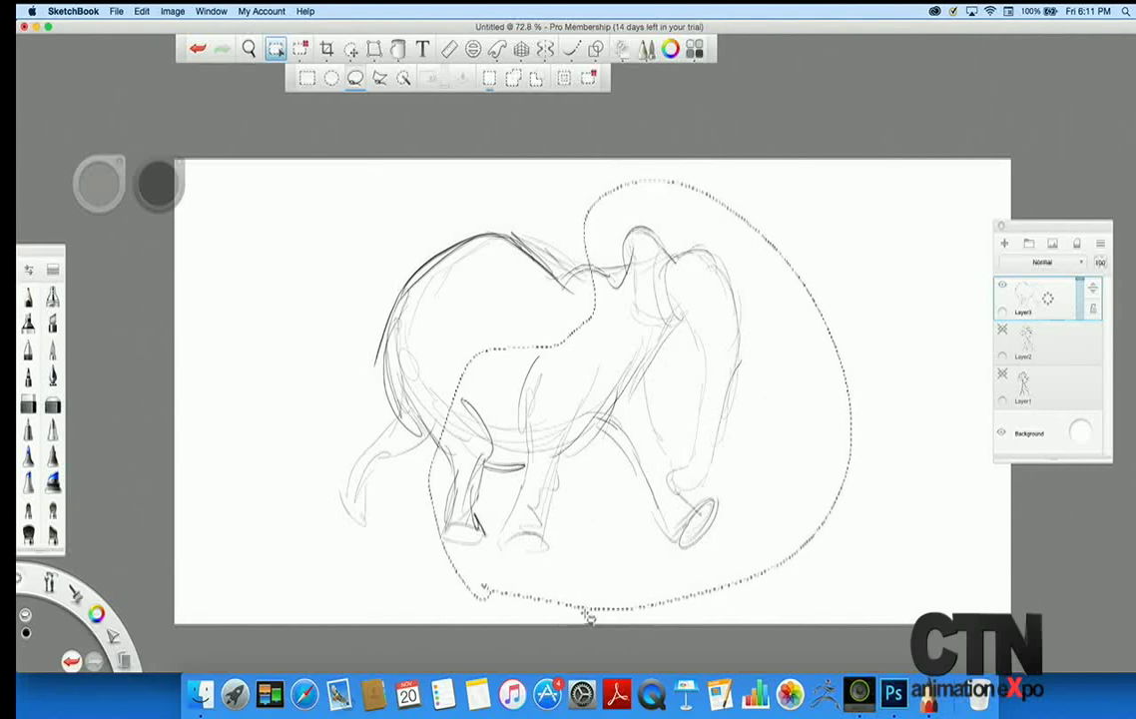
{"action": "left_click", "coordinate": [351, 50]}
{"action": "left_click_drag", "start_coordinate": [487, 396], "coordinate": [506, 396]}
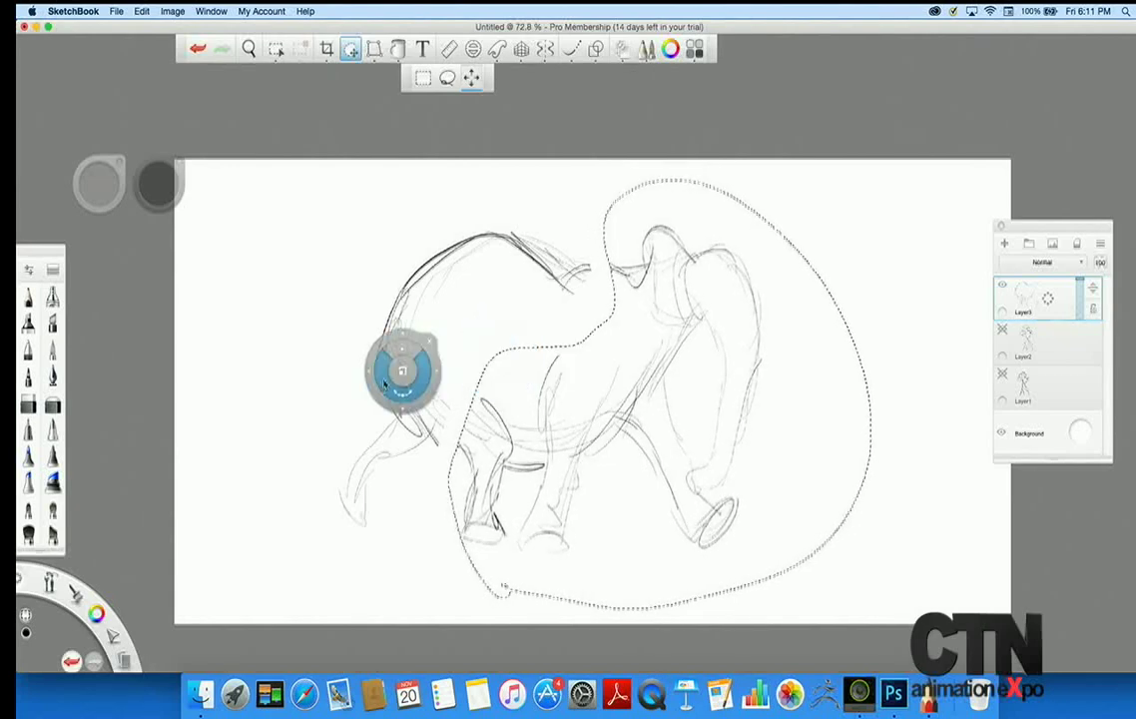
{"action": "left_click", "coordinate": [455, 341]}
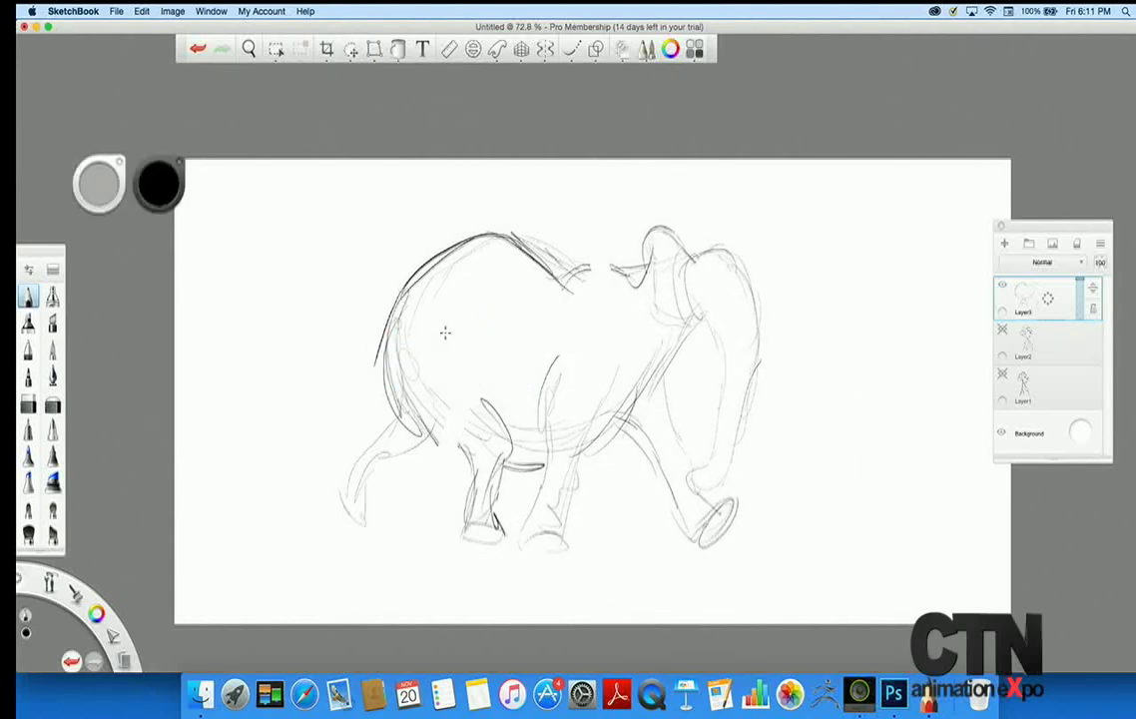
- Sketch the shoulder hump across the gap, the far ear and firmer trunk lines, undoing the last stroke at the trunk tip
{"action": "mouse_move", "coordinate": [585, 271]}
{"action": "left_mouse_down"}
{"action": "mouse_move", "coordinate": [624, 270]}
{"action": "mouse_move", "coordinate": [567, 257]}
{"action": "mouse_move", "coordinate": [616, 268]}
{"action": "mouse_move", "coordinate": [550, 300]}
{"action": "mouse_move", "coordinate": [668, 317]}
{"action": "left_mouse_up"}
{"action": "left_click_drag", "start_coordinate": [647, 235], "coordinate": [766, 289]}
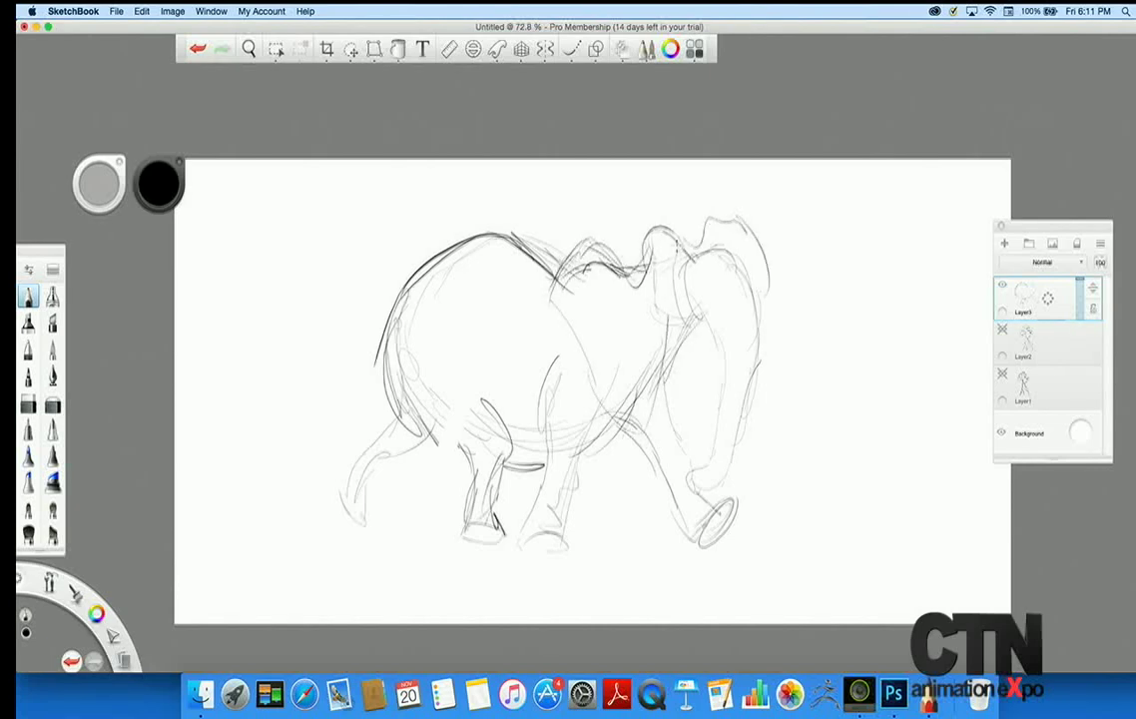
{"action": "mouse_move", "coordinate": [696, 261]}
{"action": "left_mouse_down"}
{"action": "mouse_move", "coordinate": [740, 287]}
{"action": "mouse_move", "coordinate": [726, 474]}
{"action": "mouse_move", "coordinate": [679, 488]}
{"action": "left_mouse_up"}
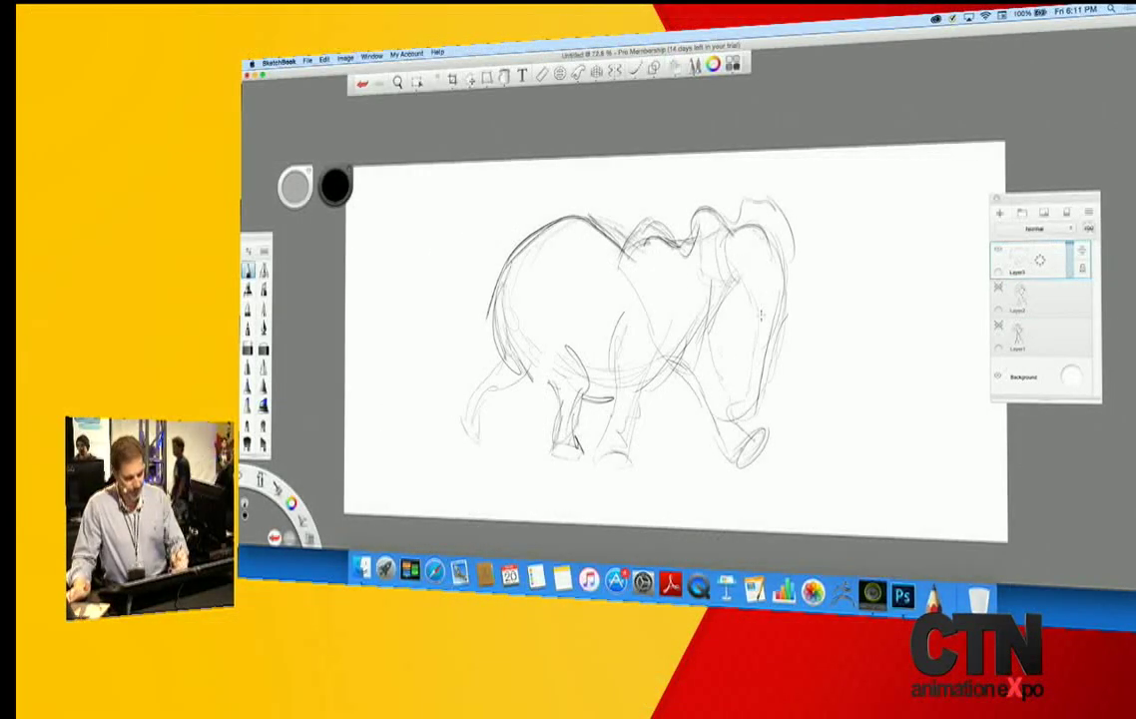
{"action": "mouse_move", "coordinate": [740, 386]}
{"action": "left_mouse_down"}
{"action": "mouse_move", "coordinate": [736, 416]}
{"action": "mouse_move", "coordinate": [733, 398]}
{"action": "left_mouse_up"}
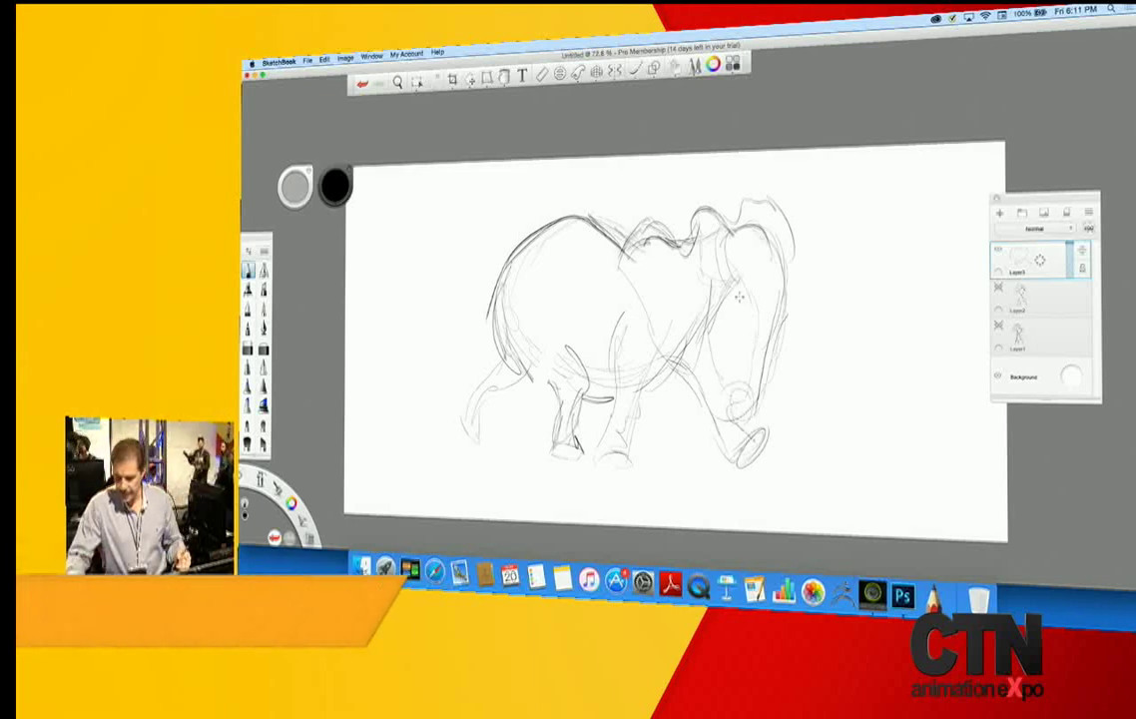
{"action": "key", "text": "super+z"}
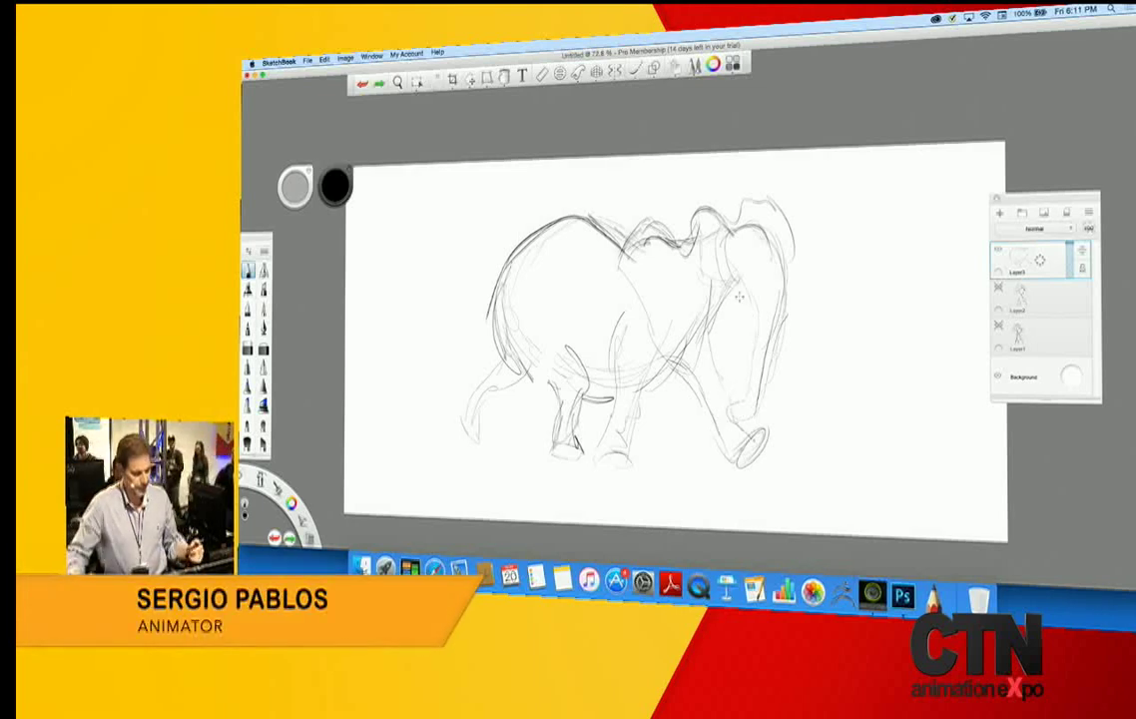
- Mirror the canvas so the elephant faces the other way, and lower Layer3's opacity to fade the sketch
{"action": "left_click", "coordinate": [345, 57]}
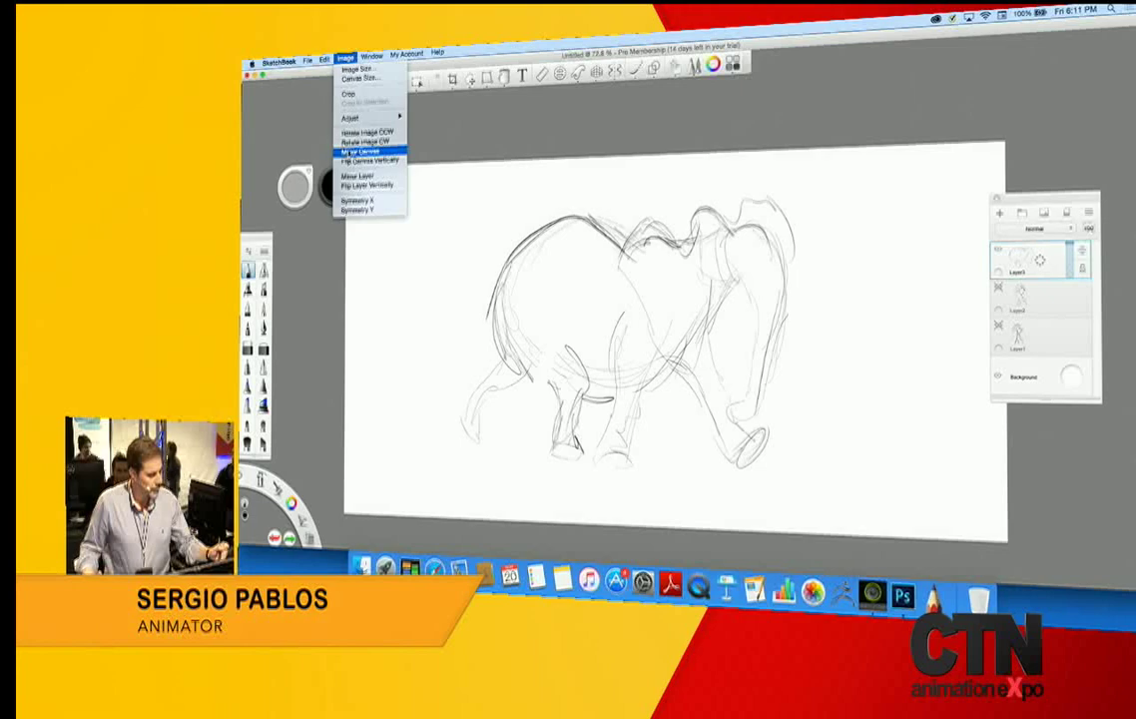
{"action": "left_click", "coordinate": [349, 145]}
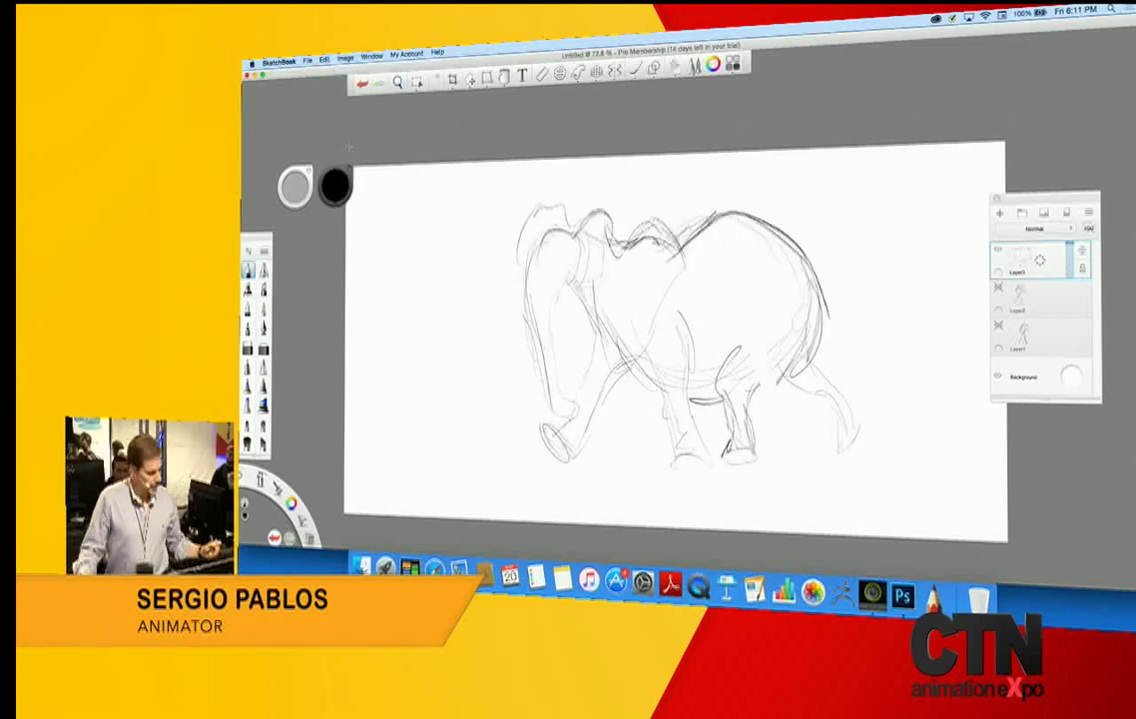
{"action": "left_click_drag", "start_coordinate": [1067, 268], "coordinate": [1068, 266]}
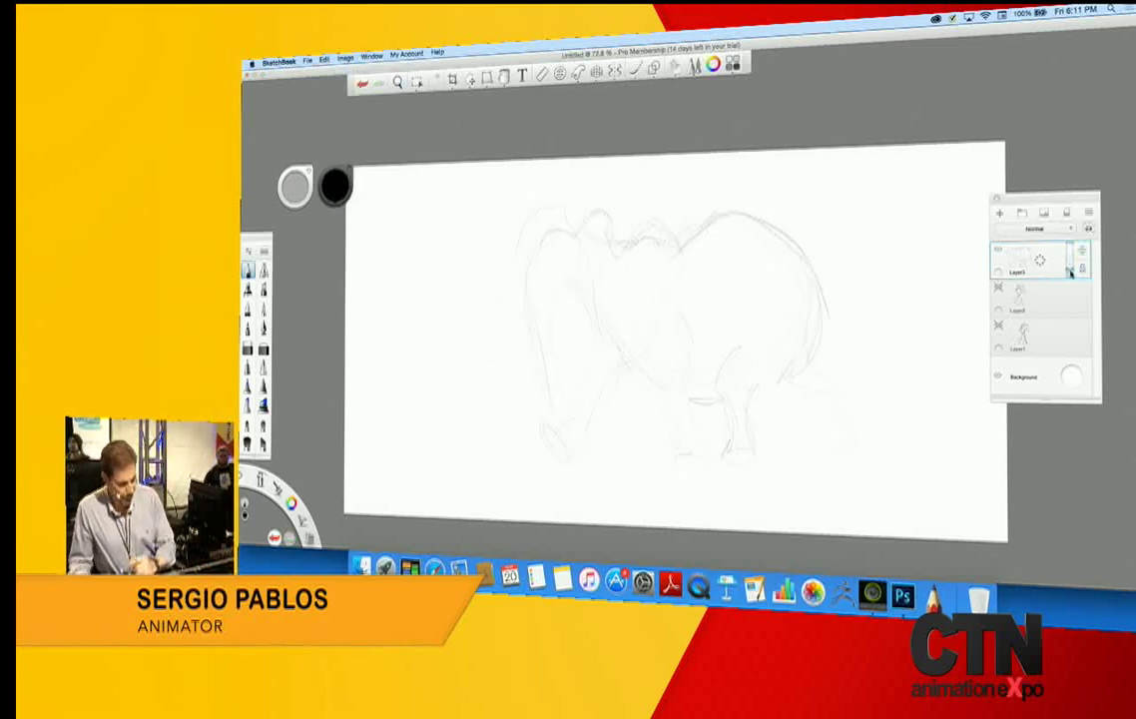
- Add a new layer above the faded sketch and redraw the forehead, ear, chest, belly and rump contours
{"action": "left_click", "coordinate": [1042, 211]}
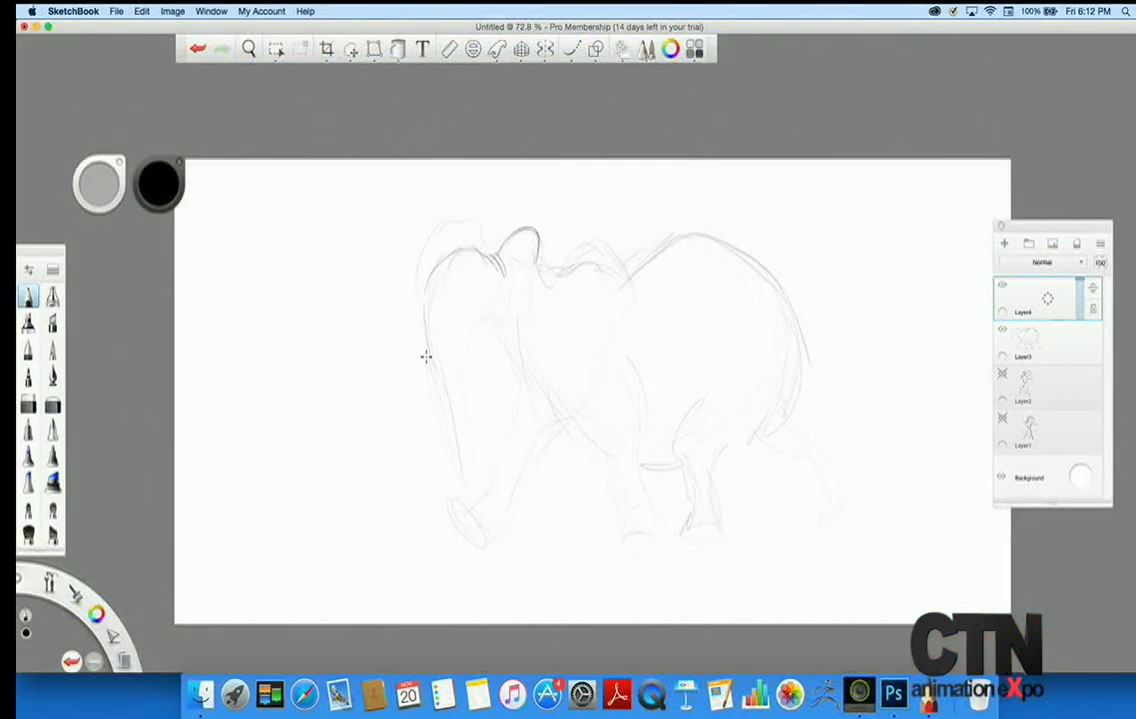
{"action": "left_click_drag", "start_coordinate": [426, 357], "coordinate": [405, 450]}
{"action": "mouse_move", "coordinate": [428, 513]}
{"action": "left_mouse_down"}
{"action": "mouse_move", "coordinate": [437, 456]}
{"action": "mouse_move", "coordinate": [475, 408]}
{"action": "mouse_move", "coordinate": [403, 537]}
{"action": "left_mouse_up"}
{"action": "mouse_move", "coordinate": [424, 417]}
{"action": "left_mouse_down"}
{"action": "mouse_move", "coordinate": [404, 471]}
{"action": "mouse_move", "coordinate": [411, 516]}
{"action": "mouse_move", "coordinate": [465, 400]}
{"action": "mouse_move", "coordinate": [431, 430]}
{"action": "mouse_move", "coordinate": [426, 394]}
{"action": "mouse_move", "coordinate": [428, 419]}
{"action": "mouse_move", "coordinate": [398, 434]}
{"action": "left_mouse_up"}
{"action": "mouse_move", "coordinate": [531, 229]}
{"action": "left_mouse_down"}
{"action": "mouse_move", "coordinate": [530, 261]}
{"action": "mouse_move", "coordinate": [512, 260]}
{"action": "mouse_move", "coordinate": [539, 290]}
{"action": "mouse_move", "coordinate": [515, 326]}
{"action": "mouse_move", "coordinate": [501, 317]}
{"action": "mouse_move", "coordinate": [516, 321]}
{"action": "mouse_move", "coordinate": [544, 293]}
{"action": "mouse_move", "coordinate": [538, 321]}
{"action": "mouse_move", "coordinate": [589, 447]}
{"action": "left_mouse_up"}
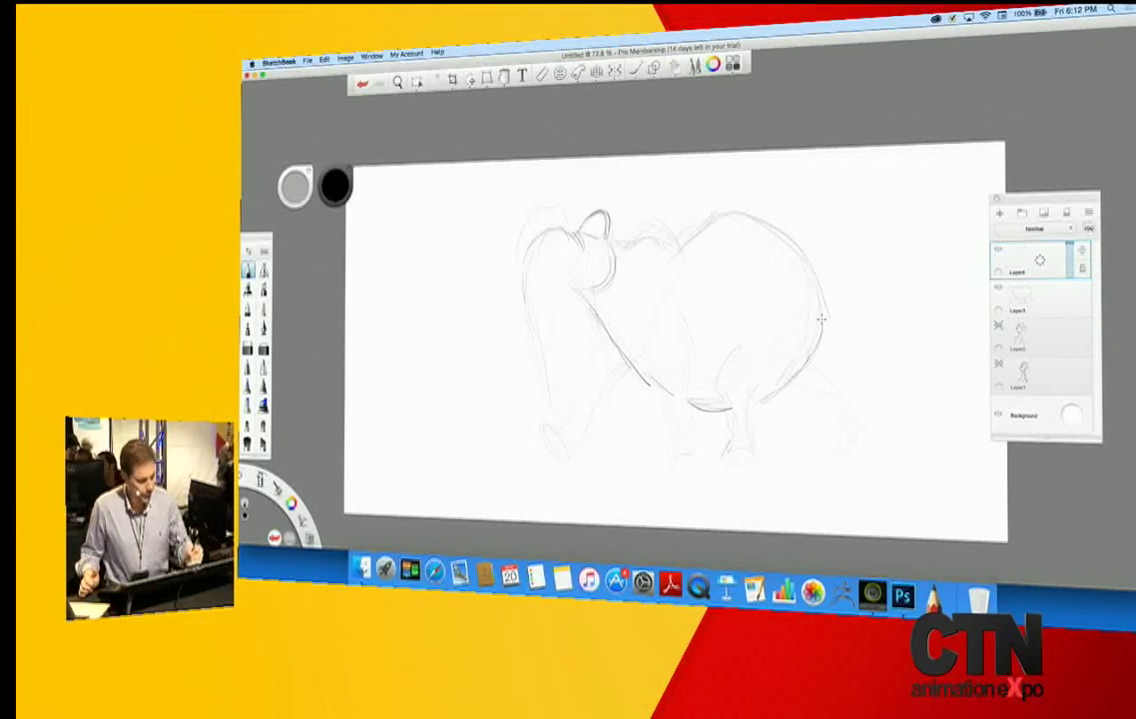
- Refine the elephant's topline from the neck over the shoulder hump to the start of the back
{"action": "mouse_move", "coordinate": [611, 236]}
{"action": "left_mouse_down"}
{"action": "mouse_move", "coordinate": [630, 255]}
{"action": "mouse_move", "coordinate": [668, 258]}
{"action": "mouse_move", "coordinate": [723, 210]}
{"action": "left_mouse_up"}
{"action": "left_click_drag", "start_coordinate": [700, 236], "coordinate": [722, 211]}
{"action": "left_click_drag", "start_coordinate": [659, 240], "coordinate": [684, 270]}
- Draw the planted front leg with shoulder lines and the front leg reaching forward with its tilted oval foot
{"action": "mouse_move", "coordinate": [627, 317]}
{"action": "left_mouse_down"}
{"action": "mouse_move", "coordinate": [671, 424]}
{"action": "mouse_move", "coordinate": [706, 454]}
{"action": "left_mouse_up"}
{"action": "mouse_move", "coordinate": [682, 308]}
{"action": "left_mouse_down"}
{"action": "mouse_move", "coordinate": [697, 376]}
{"action": "mouse_move", "coordinate": [703, 320]}
{"action": "left_mouse_up"}
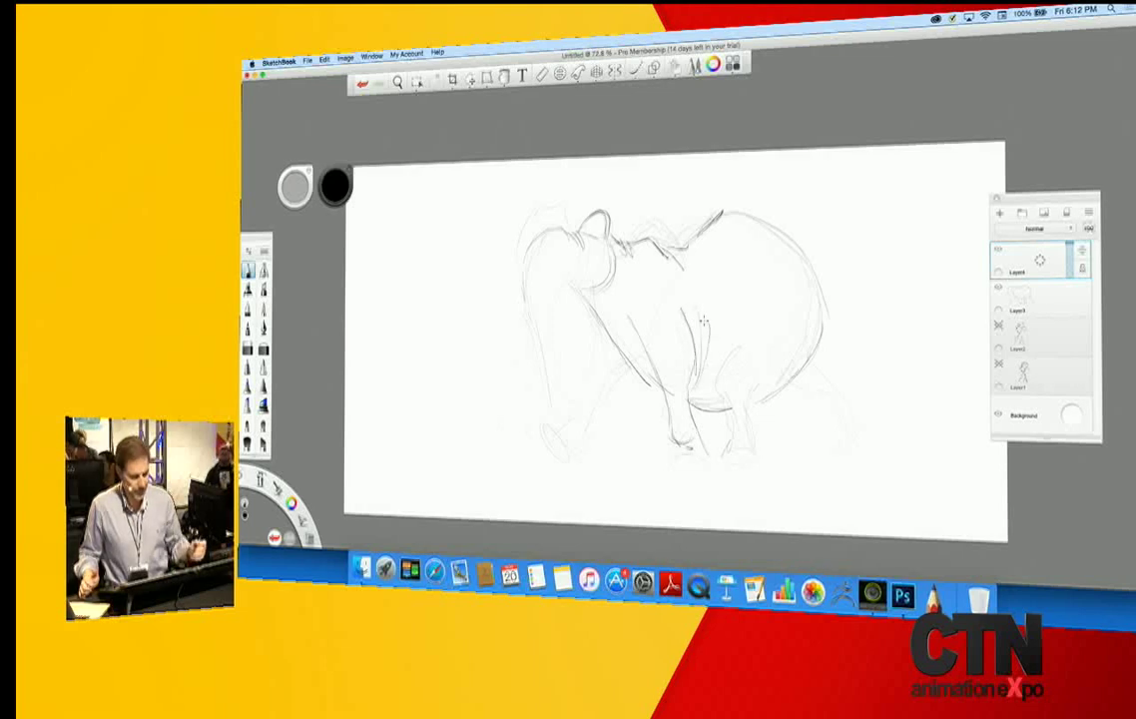
{"action": "mouse_move", "coordinate": [658, 388]}
{"action": "left_mouse_down"}
{"action": "mouse_move", "coordinate": [600, 335]}
{"action": "mouse_move", "coordinate": [602, 323]}
{"action": "mouse_move", "coordinate": [573, 417]}
{"action": "left_mouse_up"}
{"action": "mouse_move", "coordinate": [638, 374]}
{"action": "left_mouse_down"}
{"action": "mouse_move", "coordinate": [606, 390]}
{"action": "mouse_move", "coordinate": [615, 385]}
{"action": "mouse_move", "coordinate": [580, 449]}
{"action": "left_mouse_up"}
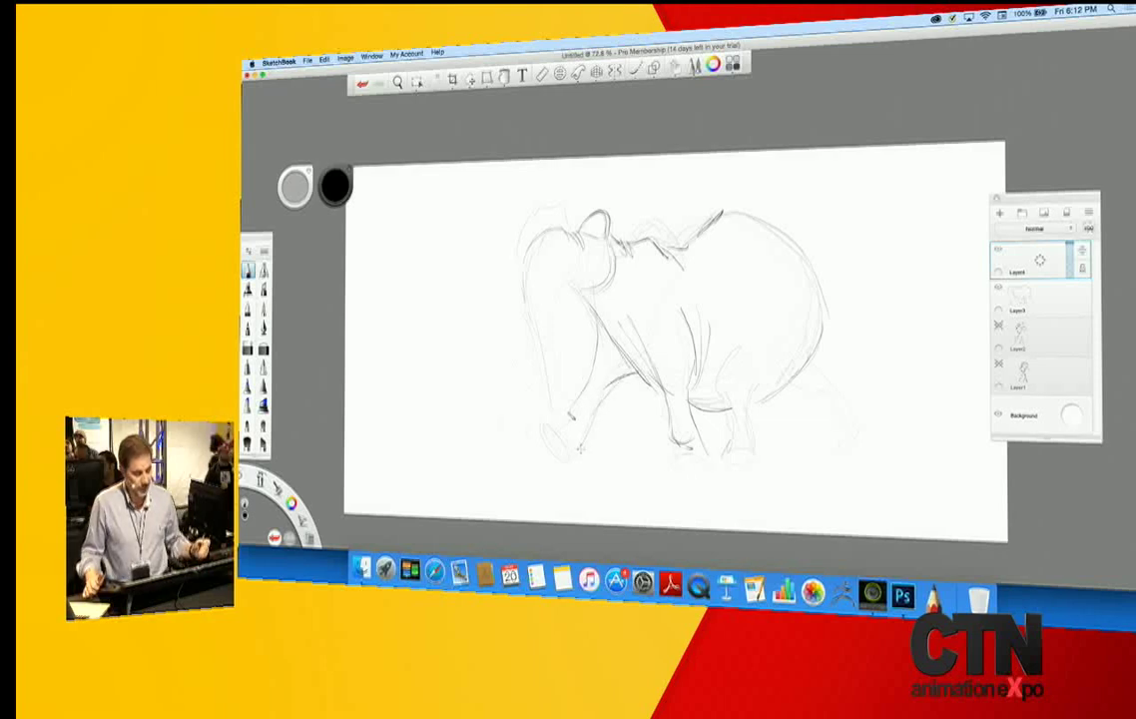
{"action": "left_click", "coordinate": [633, 387]}
{"action": "mouse_move", "coordinate": [563, 446]}
{"action": "left_mouse_down"}
{"action": "mouse_move", "coordinate": [559, 429]}
{"action": "mouse_move", "coordinate": [539, 423]}
{"action": "left_mouse_up"}
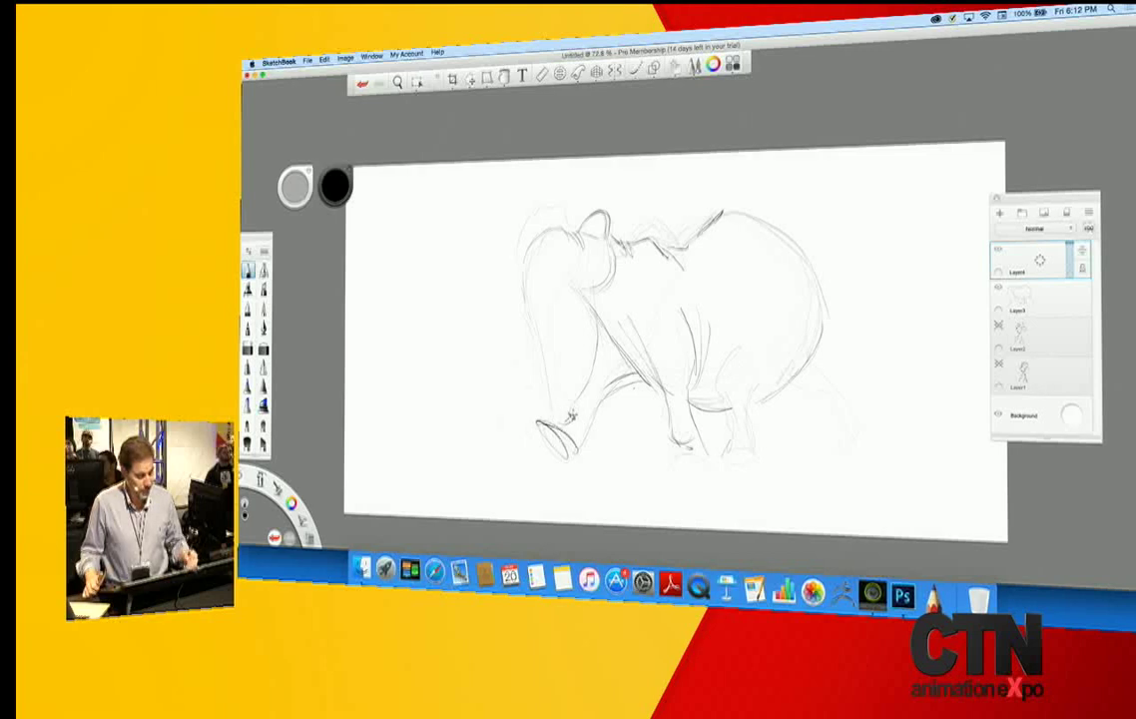
- Sketch a front view of an elephant's skull with eye sockets and two tusks in the blank area ahead of the elephant
{"action": "mouse_move", "coordinate": [403, 296]}
{"action": "left_mouse_down"}
{"action": "mouse_move", "coordinate": [423, 425]}
{"action": "mouse_move", "coordinate": [433, 456]}
{"action": "left_mouse_up"}
{"action": "mouse_move", "coordinate": [444, 468]}
{"action": "left_mouse_down"}
{"action": "mouse_move", "coordinate": [448, 369]}
{"action": "mouse_move", "coordinate": [476, 225]}
{"action": "mouse_move", "coordinate": [414, 222]}
{"action": "left_mouse_up"}
{"action": "left_click_drag", "start_coordinate": [442, 373], "coordinate": [439, 428]}
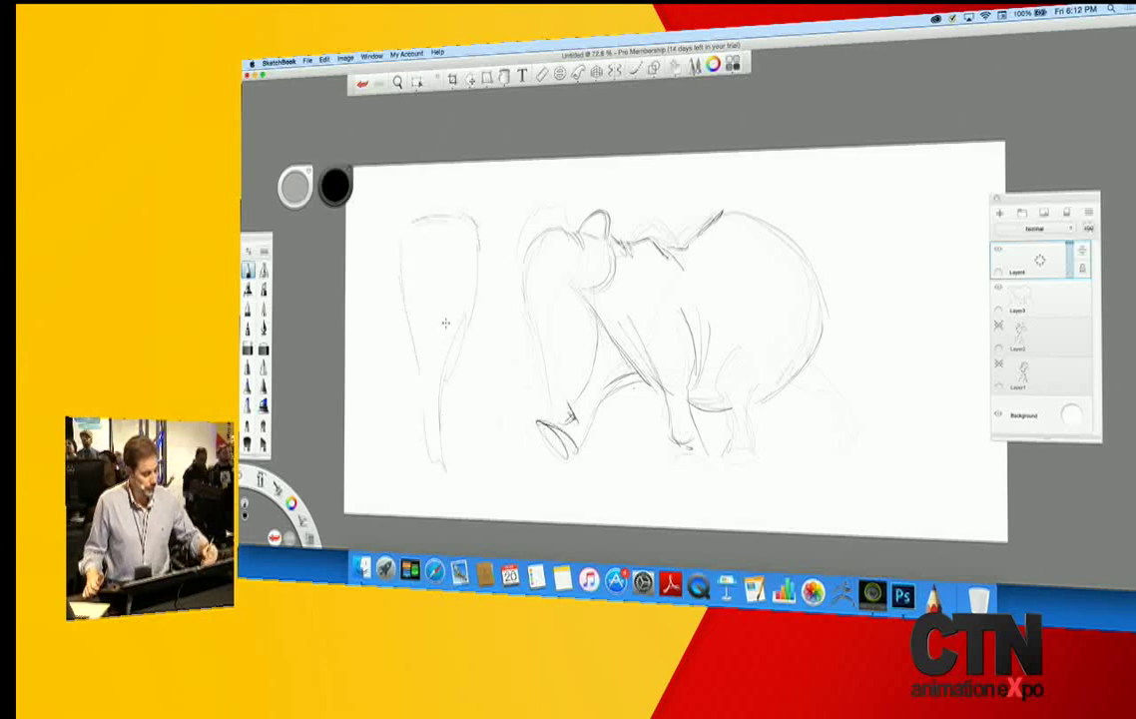
{"action": "left_click_drag", "start_coordinate": [408, 225], "coordinate": [505, 208]}
{"action": "mouse_move", "coordinate": [470, 222]}
{"action": "left_mouse_down"}
{"action": "mouse_move", "coordinate": [469, 268]}
{"action": "mouse_move", "coordinate": [448, 305]}
{"action": "left_mouse_up"}
{"action": "left_click_drag", "start_coordinate": [413, 347], "coordinate": [417, 375]}
{"action": "left_click_drag", "start_coordinate": [407, 307], "coordinate": [410, 311]}
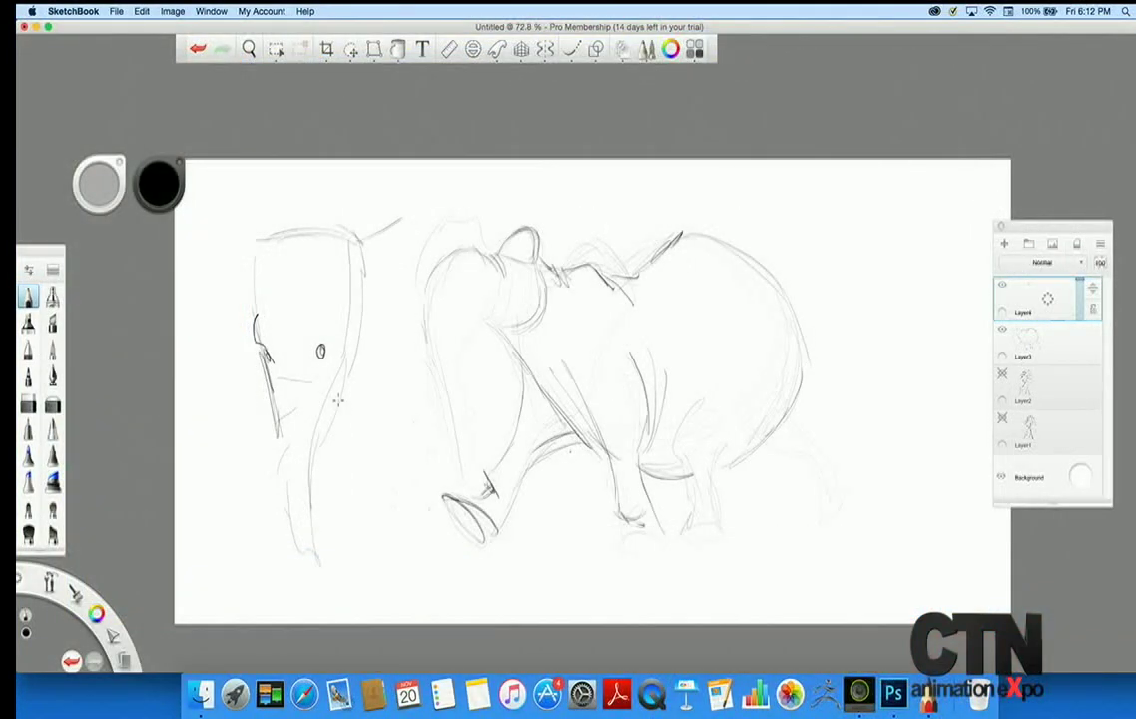
{"action": "left_click_drag", "start_coordinate": [336, 406], "coordinate": [300, 577]}
{"action": "left_click_drag", "start_coordinate": [281, 444], "coordinate": [248, 570]}
{"action": "left_click_drag", "start_coordinate": [276, 500], "coordinate": [282, 427]}
{"action": "mouse_move", "coordinate": [255, 237]}
{"action": "left_mouse_down"}
{"action": "mouse_move", "coordinate": [297, 260]}
{"action": "mouse_move", "coordinate": [317, 228]}
{"action": "mouse_move", "coordinate": [346, 238]}
{"action": "mouse_move", "coordinate": [356, 282]}
{"action": "left_mouse_up"}
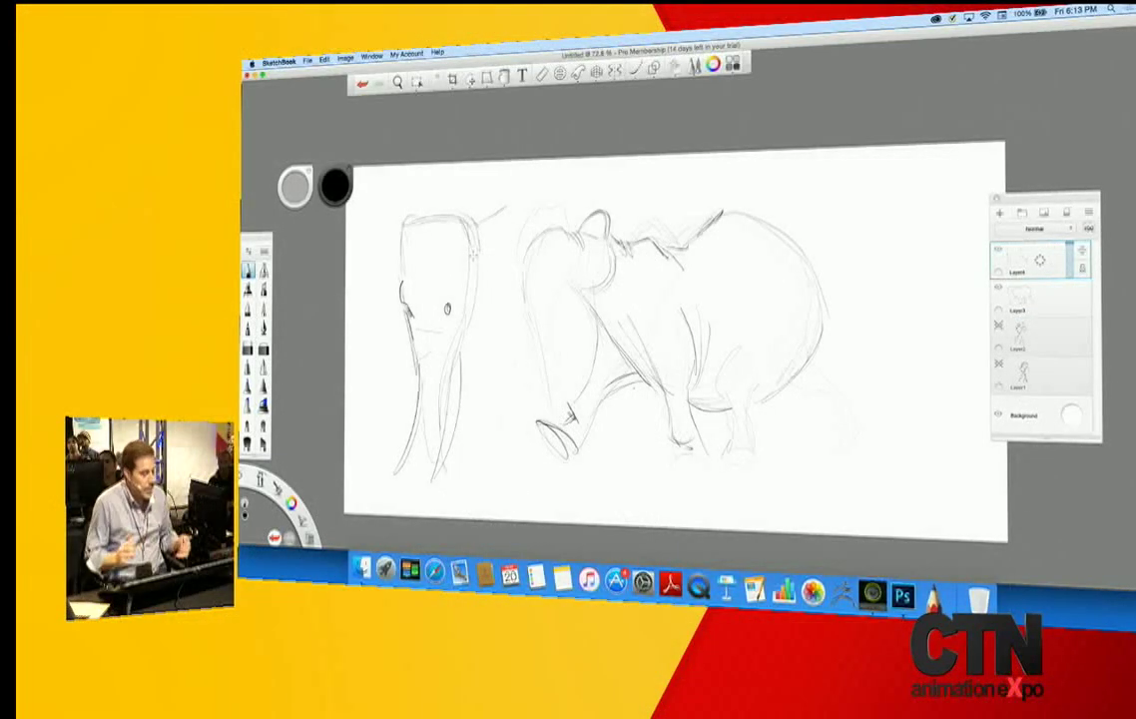
- Undo all strokes of the skull study ahead of the elephant
{"action": "key", "text": "super+z"}
{"action": "key", "text": "super+z"}
{"action": "key", "text": "super+z"}
{"action": "key", "text": "super+z"}
{"action": "key", "text": "super+z"}
{"action": "key", "text": "super+z"}
{"action": "key", "text": "super+z"}
{"action": "key", "text": "super+z"}
{"action": "key", "text": "super+z"}
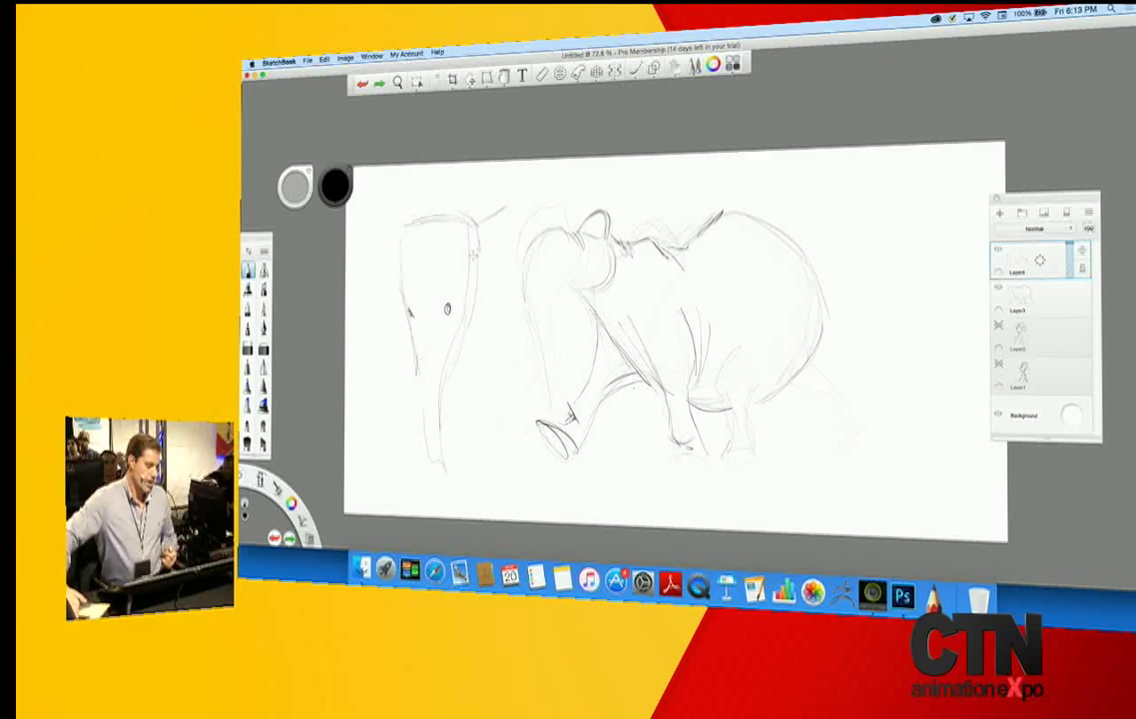
{"action": "key", "text": "super+z"}
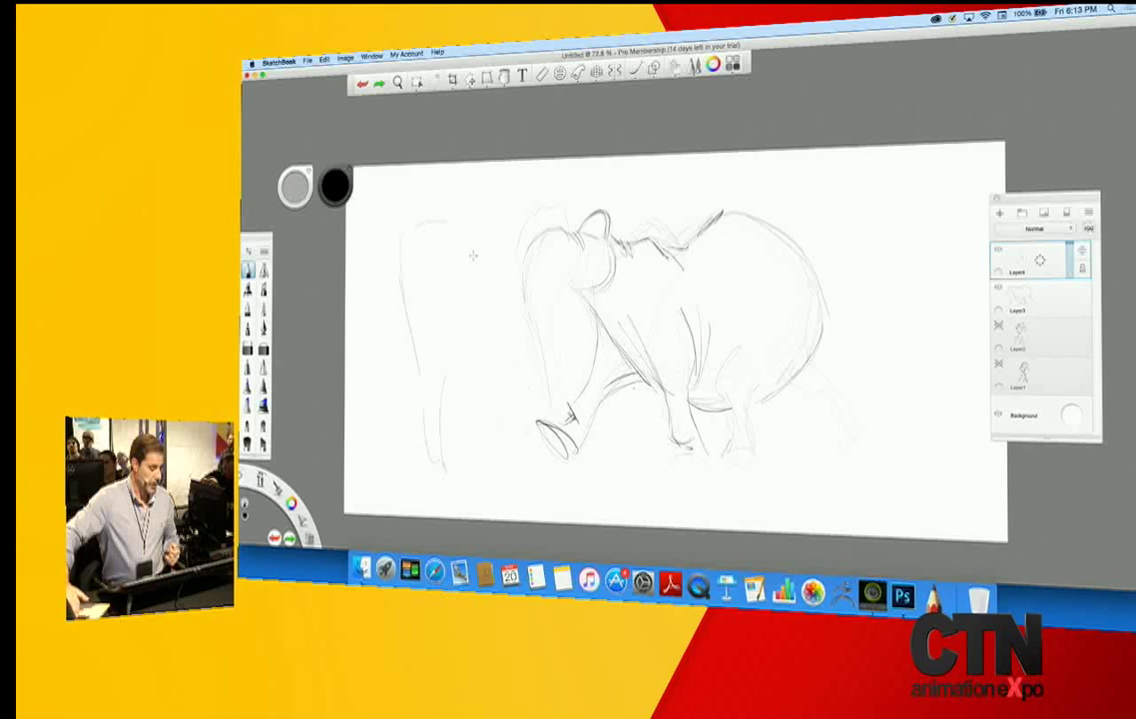
{"action": "key", "text": "super+z"}
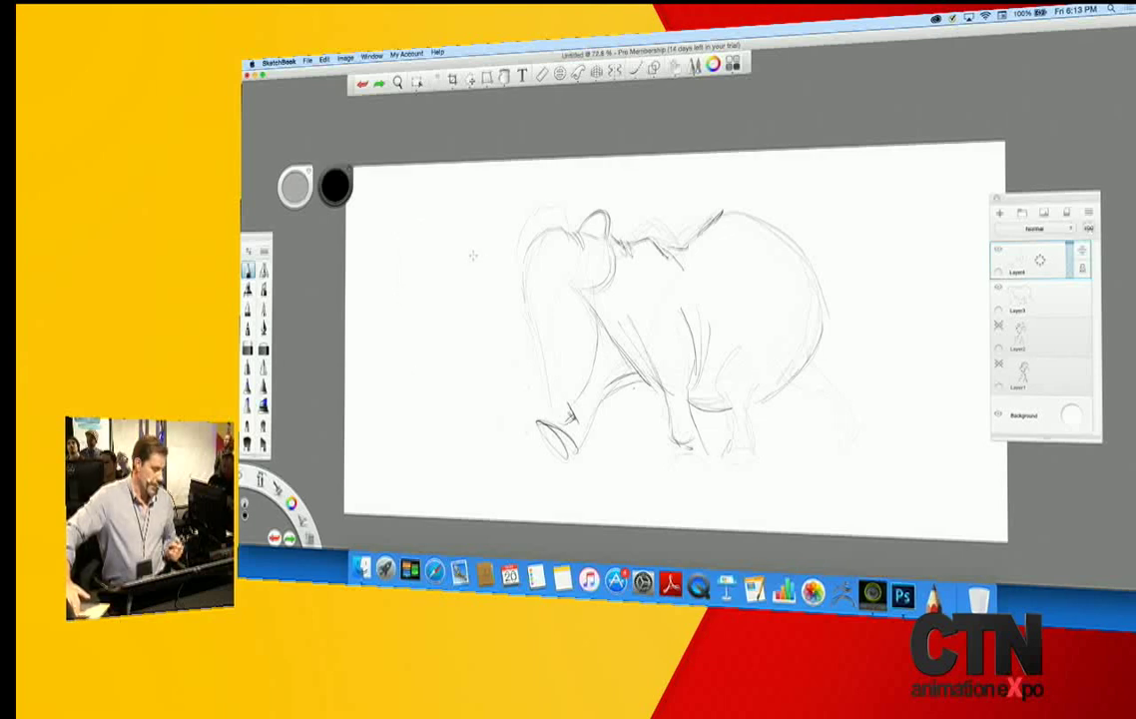
- Draw the forehead, the trunk swinging forward with a curled tip, and the cheek, undoing the first trunk line
{"action": "left_click_drag", "start_coordinate": [563, 230], "coordinate": [529, 248]}
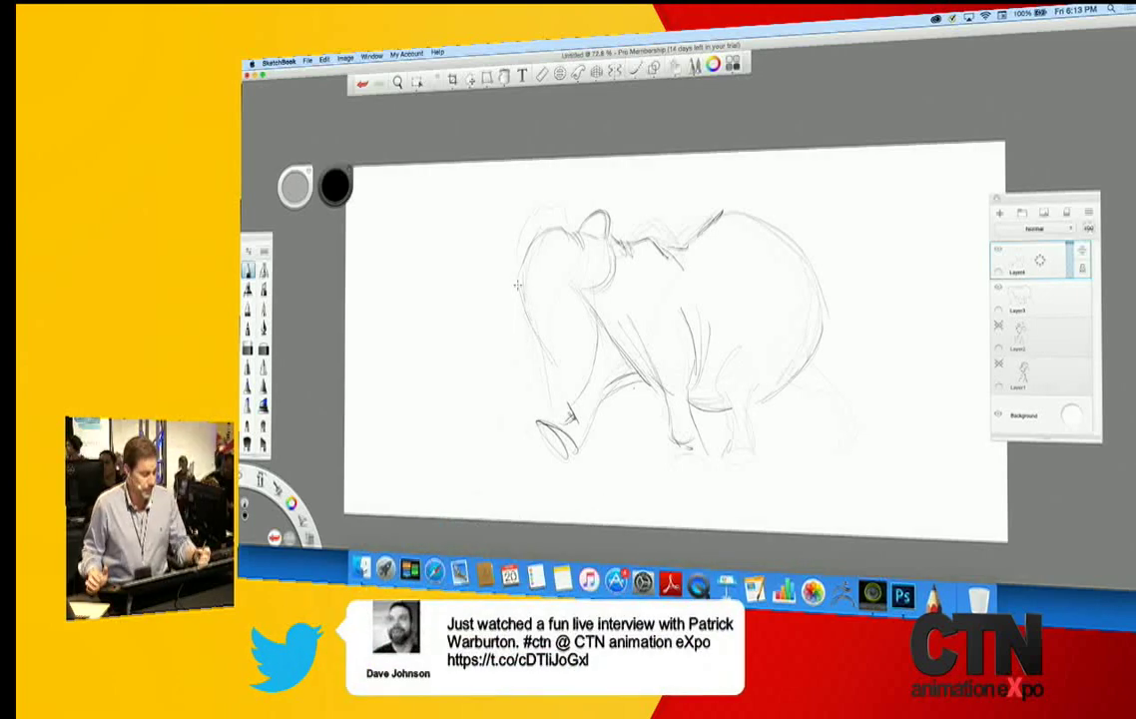
{"action": "mouse_move", "coordinate": [517, 285]}
{"action": "left_mouse_down"}
{"action": "mouse_move", "coordinate": [557, 366]}
{"action": "mouse_move", "coordinate": [574, 447]}
{"action": "mouse_move", "coordinate": [612, 444]}
{"action": "left_mouse_up"}
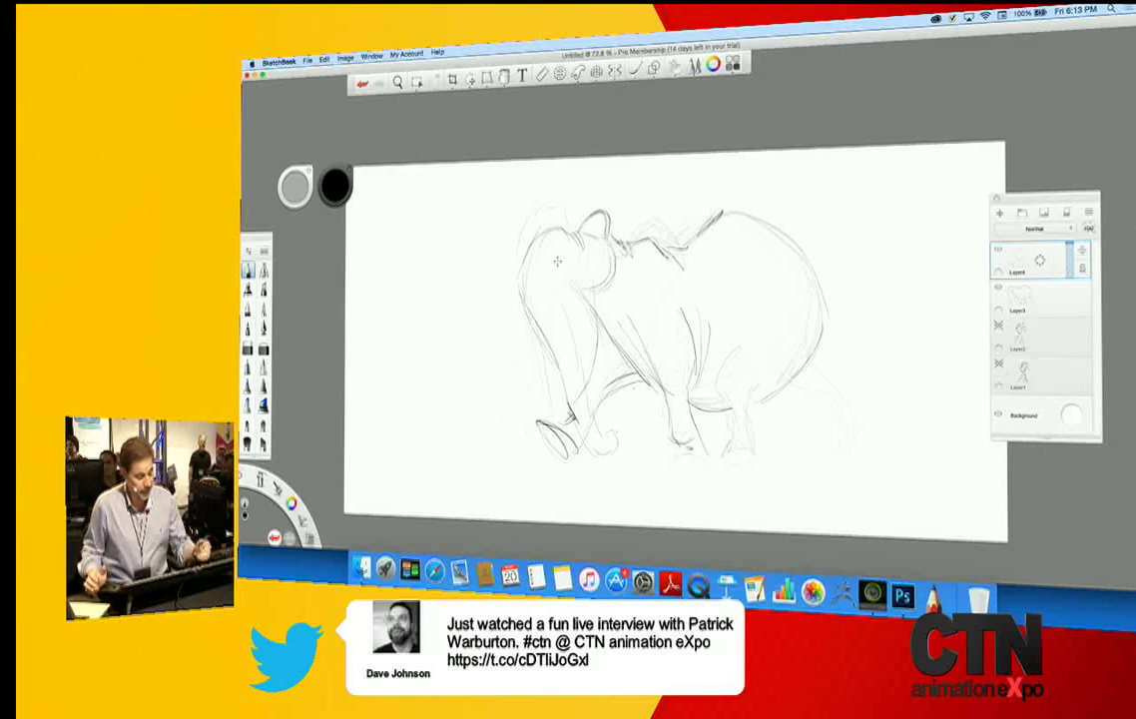
{"action": "key", "text": "super+z"}
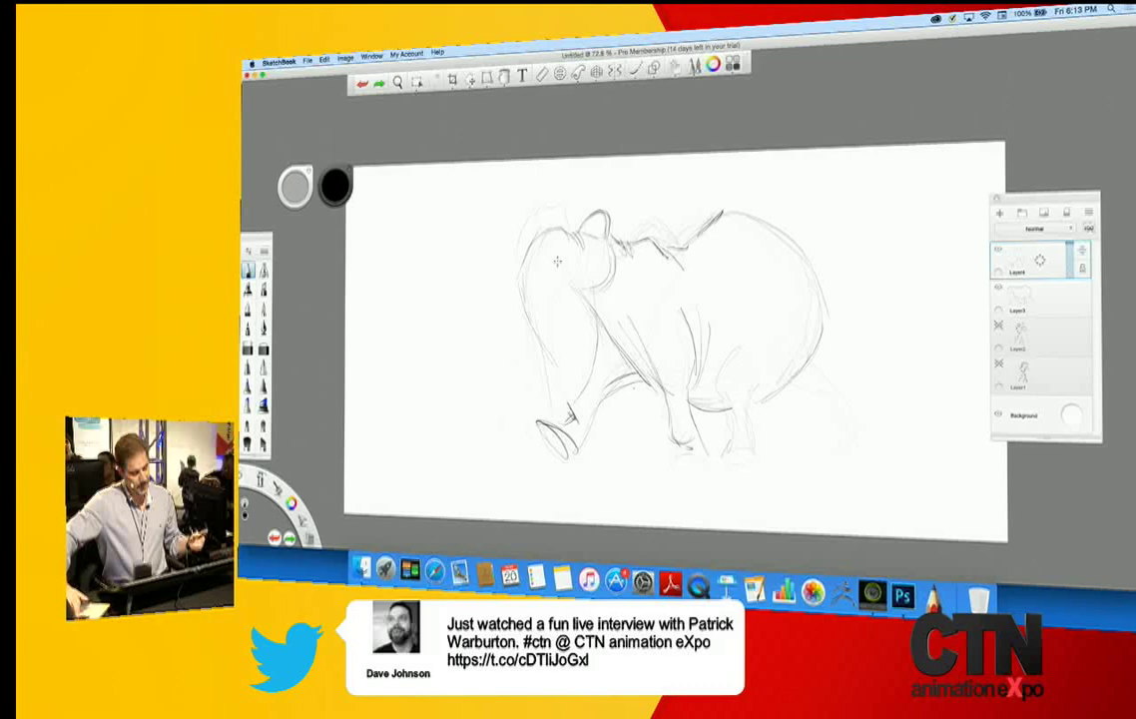
{"action": "left_click_drag", "start_coordinate": [513, 305], "coordinate": [514, 341]}
{"action": "mouse_move", "coordinate": [531, 238]}
{"action": "left_mouse_down"}
{"action": "mouse_move", "coordinate": [510, 268]}
{"action": "mouse_move", "coordinate": [488, 427]}
{"action": "mouse_move", "coordinate": [506, 424]}
{"action": "mouse_move", "coordinate": [497, 436]}
{"action": "mouse_move", "coordinate": [516, 382]}
{"action": "left_mouse_up"}
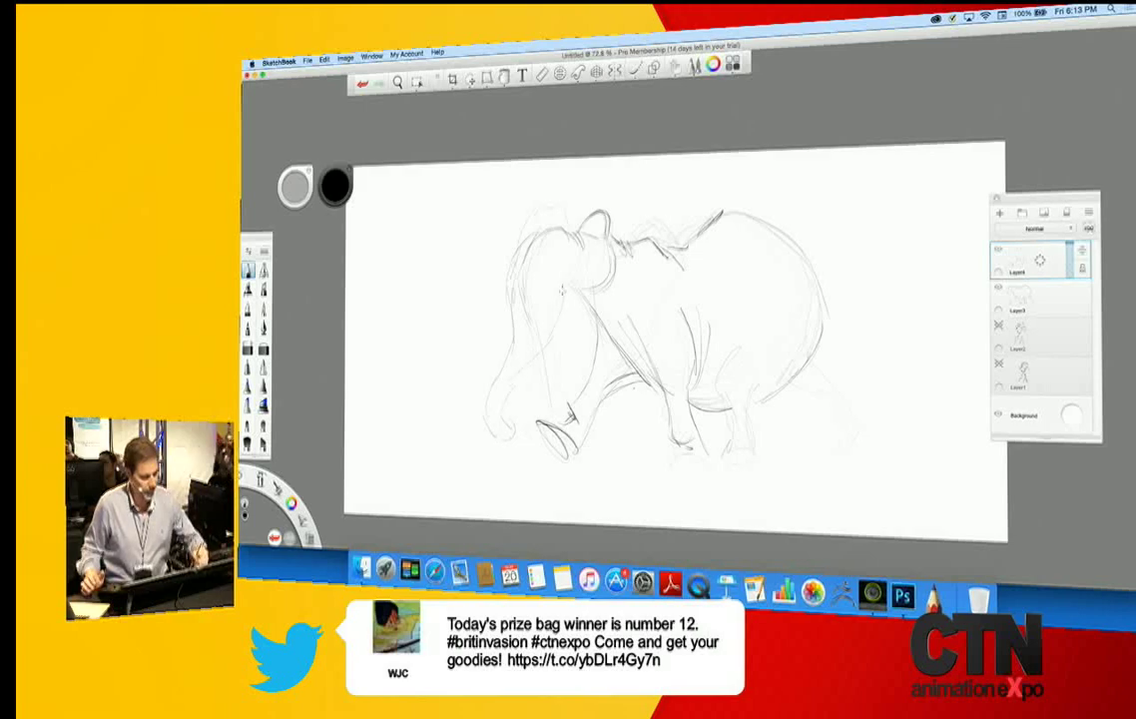
{"action": "mouse_move", "coordinate": [532, 242]}
{"action": "left_mouse_down"}
{"action": "mouse_move", "coordinate": [508, 356]}
{"action": "mouse_move", "coordinate": [592, 252]}
{"action": "mouse_move", "coordinate": [580, 257]}
{"action": "mouse_move", "coordinate": [592, 215]}
{"action": "mouse_move", "coordinate": [611, 240]}
{"action": "mouse_move", "coordinate": [656, 215]}
{"action": "left_mouse_up"}
- Draw the front edge of the near hind leg and flat oval feet under the planted front and hind legs
{"action": "left_click_drag", "start_coordinate": [762, 305], "coordinate": [718, 395]}
{"action": "left_click_drag", "start_coordinate": [747, 338], "coordinate": [767, 307]}
{"action": "mouse_move", "coordinate": [733, 397]}
{"action": "left_mouse_down"}
{"action": "mouse_move", "coordinate": [742, 443]}
{"action": "mouse_move", "coordinate": [726, 457]}
{"action": "mouse_move", "coordinate": [762, 460]}
{"action": "left_mouse_up"}
{"action": "mouse_move", "coordinate": [671, 461]}
{"action": "left_mouse_down"}
{"action": "mouse_move", "coordinate": [704, 457]}
{"action": "mouse_move", "coordinate": [686, 452]}
{"action": "mouse_move", "coordinate": [768, 454]}
{"action": "left_mouse_up"}
{"action": "left_click_drag", "start_coordinate": [751, 447], "coordinate": [734, 445]}
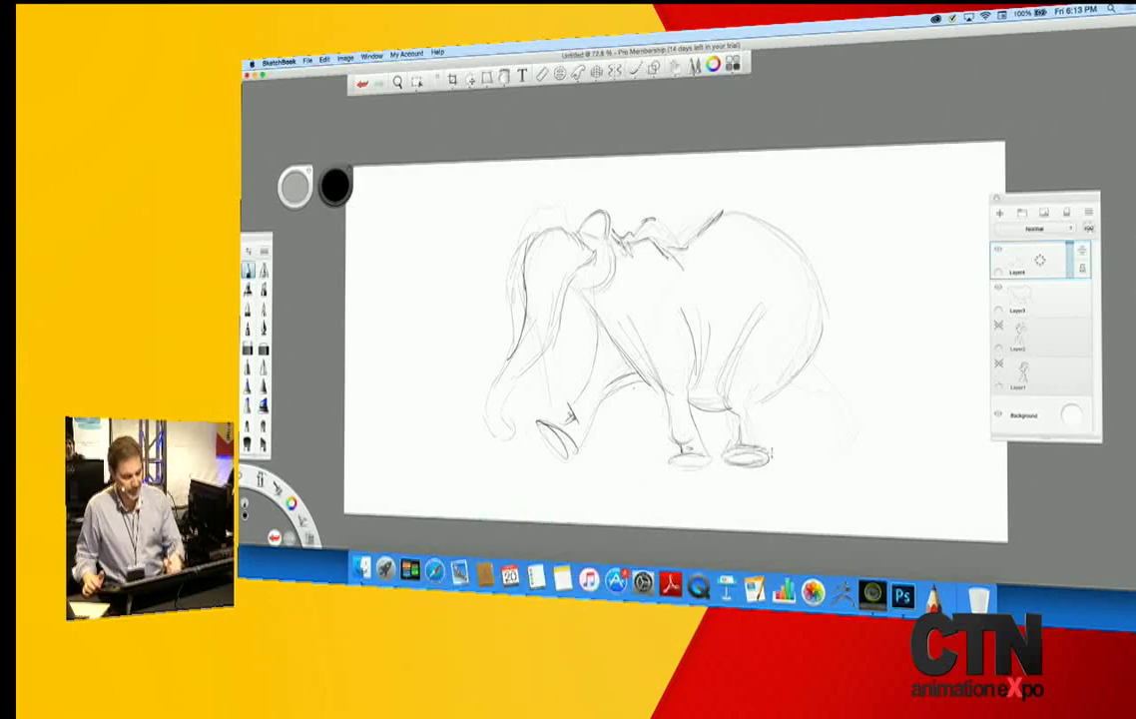
- Add the near hind leg's back edge and thigh contour, and firm up the line at the top of the forward leg
{"action": "left_click_drag", "start_coordinate": [679, 354], "coordinate": [689, 405]}
{"action": "mouse_move", "coordinate": [786, 375]}
{"action": "left_mouse_down"}
{"action": "mouse_move", "coordinate": [764, 409]}
{"action": "mouse_move", "coordinate": [724, 381]}
{"action": "left_mouse_up"}
{"action": "left_click_drag", "start_coordinate": [787, 274], "coordinate": [737, 361]}
{"action": "left_click_drag", "start_coordinate": [640, 375], "coordinate": [608, 362]}
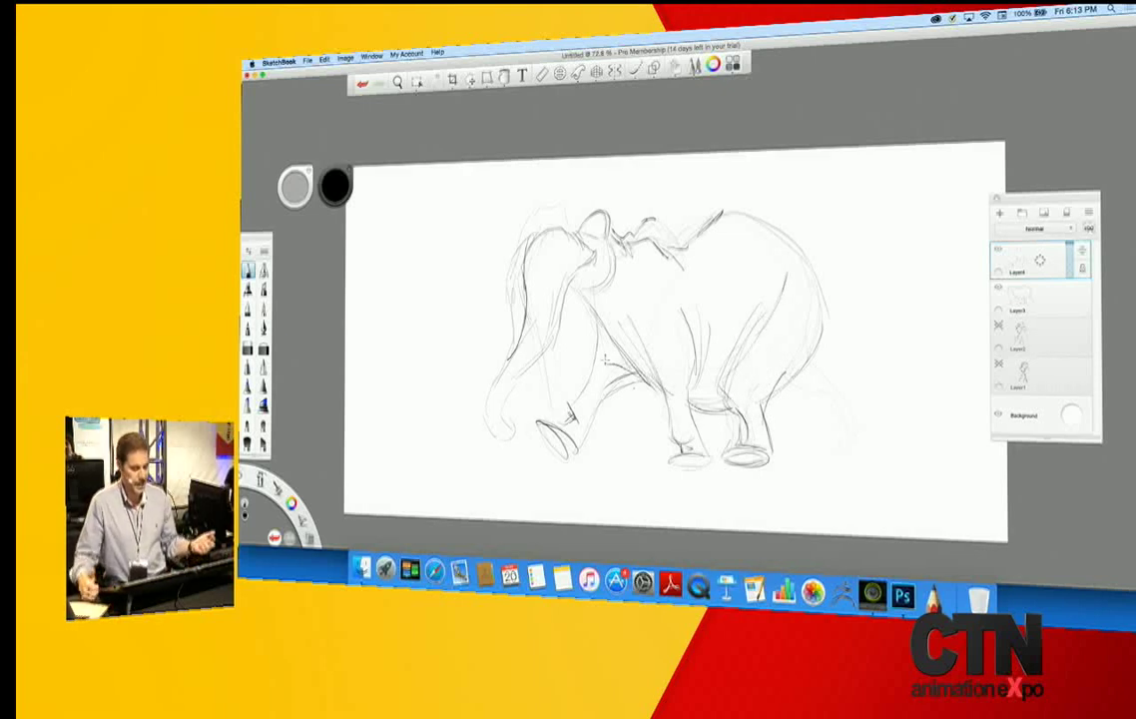
- Darken the back and rump contour and sketch the far hind leg trailing behind the body
{"action": "mouse_move", "coordinate": [729, 213]}
{"action": "left_mouse_down"}
{"action": "mouse_move", "coordinate": [795, 245]}
{"action": "mouse_move", "coordinate": [811, 274]}
{"action": "left_mouse_up"}
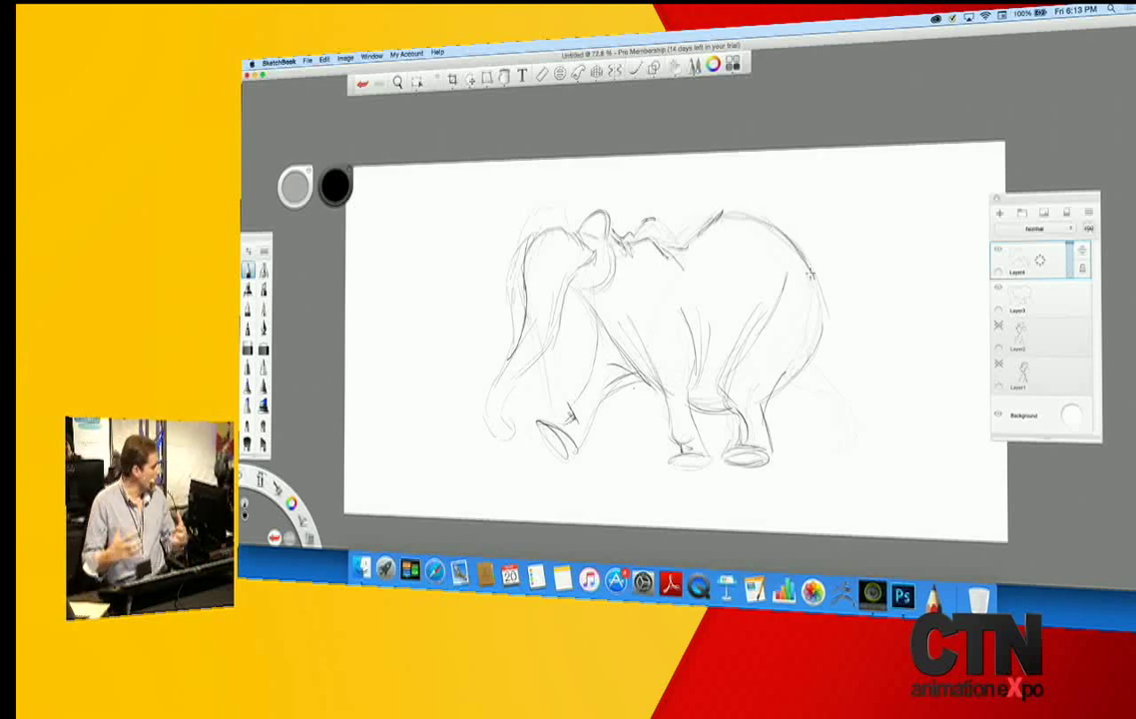
{"action": "left_click_drag", "start_coordinate": [811, 272], "coordinate": [816, 349]}
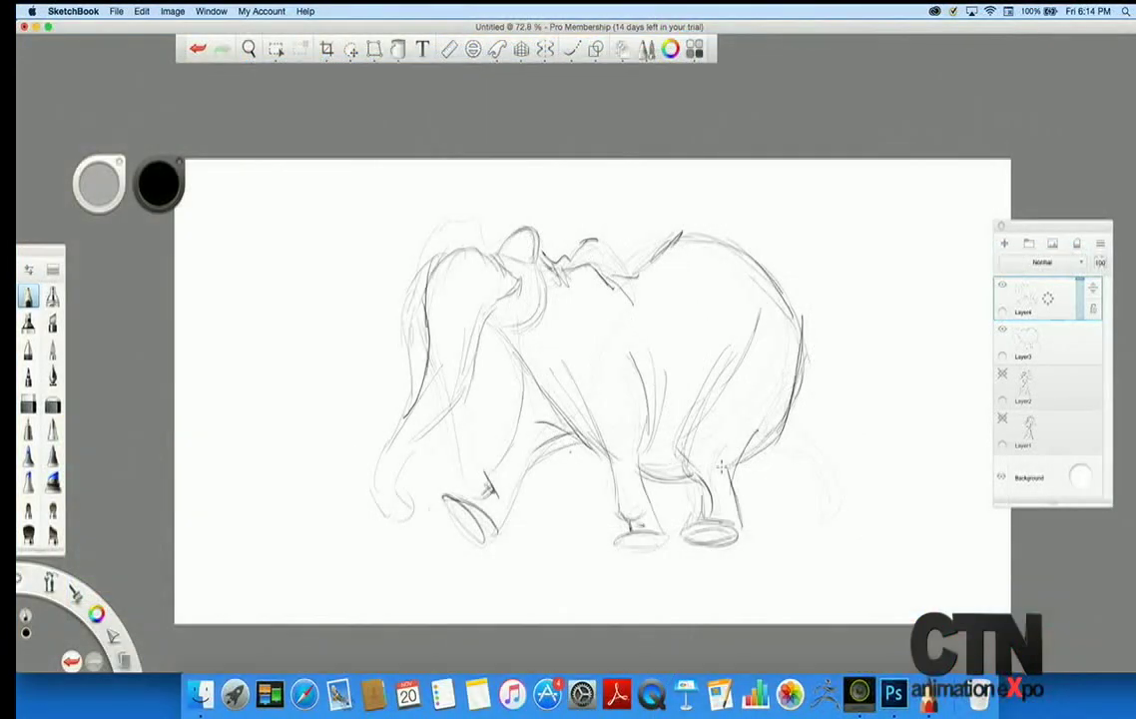
{"action": "mouse_move", "coordinate": [801, 432]}
{"action": "left_mouse_down"}
{"action": "mouse_move", "coordinate": [847, 489]}
{"action": "mouse_move", "coordinate": [820, 531]}
{"action": "mouse_move", "coordinate": [828, 494]}
{"action": "left_mouse_up"}
{"action": "mouse_move", "coordinate": [769, 453]}
{"action": "left_mouse_down"}
{"action": "mouse_move", "coordinate": [796, 452]}
{"action": "mouse_move", "coordinate": [824, 507]}
{"action": "left_mouse_up"}
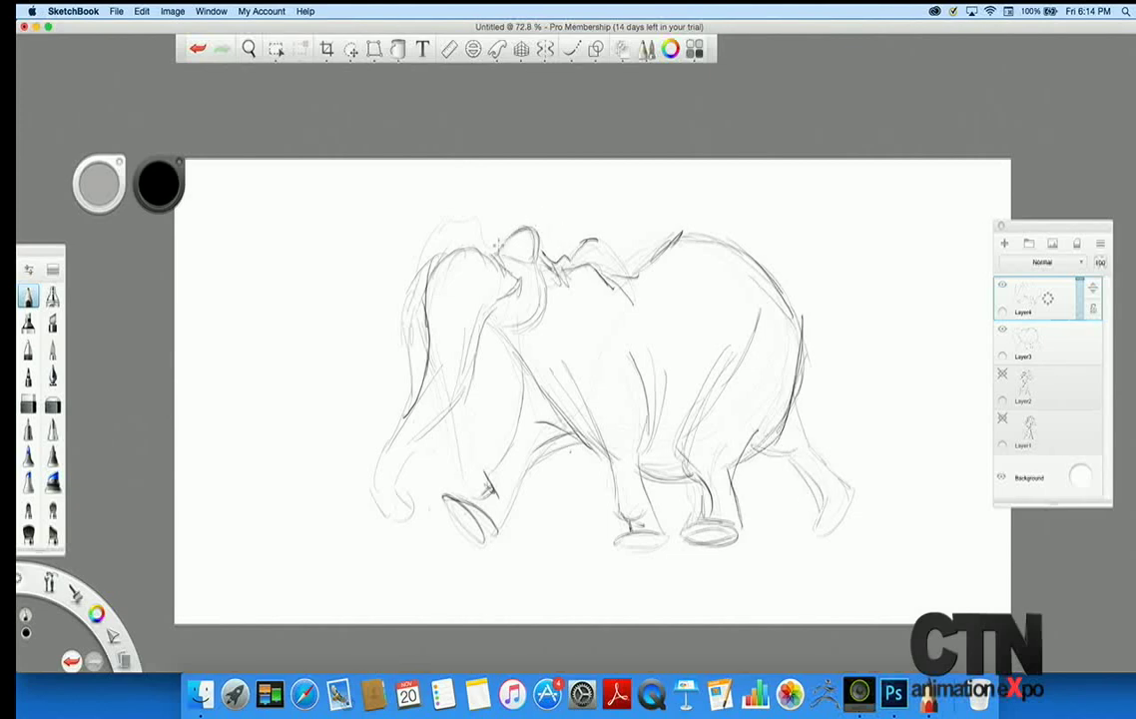
- Draw the brow line and the large ear shape hanging from behind the head down to the chest
{"action": "left_click_drag", "start_coordinate": [504, 250], "coordinate": [538, 249]}
{"action": "mouse_move", "coordinate": [501, 239]}
{"action": "left_mouse_down"}
{"action": "mouse_move", "coordinate": [463, 218]}
{"action": "mouse_move", "coordinate": [436, 243]}
{"action": "mouse_move", "coordinate": [532, 244]}
{"action": "mouse_move", "coordinate": [603, 333]}
{"action": "left_mouse_up"}
{"action": "mouse_move", "coordinate": [577, 240]}
{"action": "left_mouse_down"}
{"action": "mouse_move", "coordinate": [606, 326]}
{"action": "mouse_move", "coordinate": [559, 422]}
{"action": "left_mouse_up"}
{"action": "left_click_drag", "start_coordinate": [534, 318], "coordinate": [560, 430]}
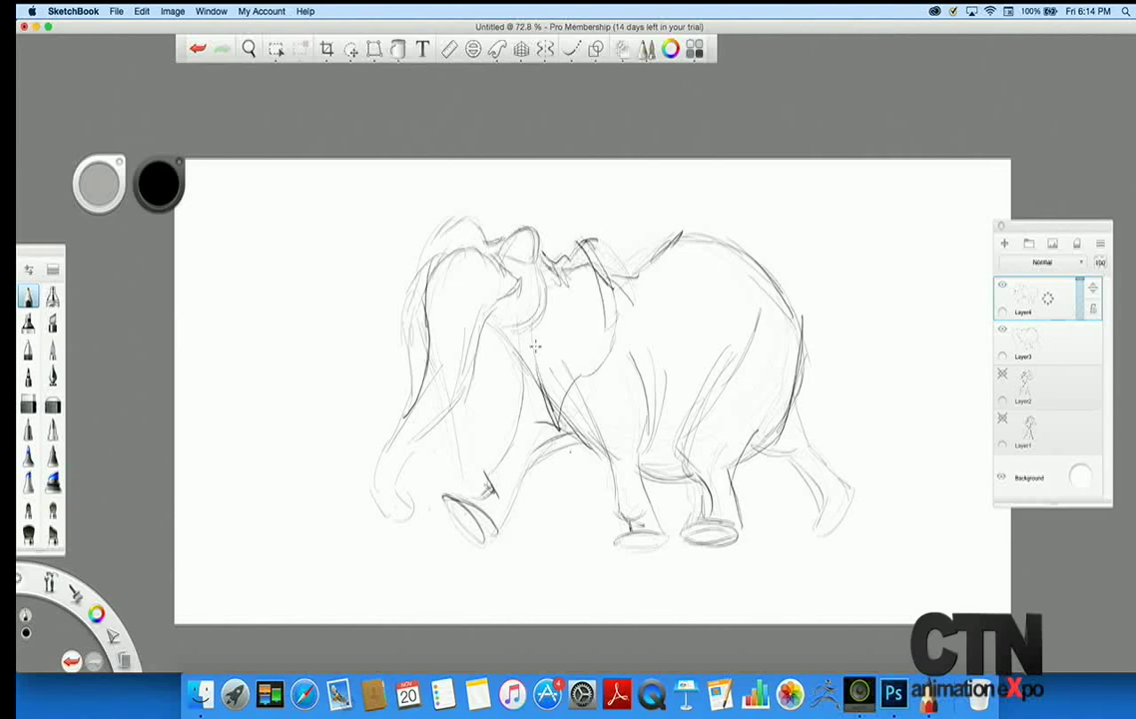
- Sketch the mouth line, the peaked top of the head, a darker front trunk edge and a long oval on the trunk's base
{"action": "left_click_drag", "start_coordinate": [476, 359], "coordinate": [481, 388]}
{"action": "mouse_move", "coordinate": [467, 211]}
{"action": "left_mouse_down"}
{"action": "mouse_move", "coordinate": [438, 245]}
{"action": "mouse_move", "coordinate": [468, 205]}
{"action": "mouse_move", "coordinate": [508, 231]}
{"action": "left_mouse_up"}
{"action": "mouse_move", "coordinate": [433, 350]}
{"action": "left_mouse_down"}
{"action": "mouse_move", "coordinate": [388, 454]}
{"action": "mouse_move", "coordinate": [385, 505]}
{"action": "left_mouse_up"}
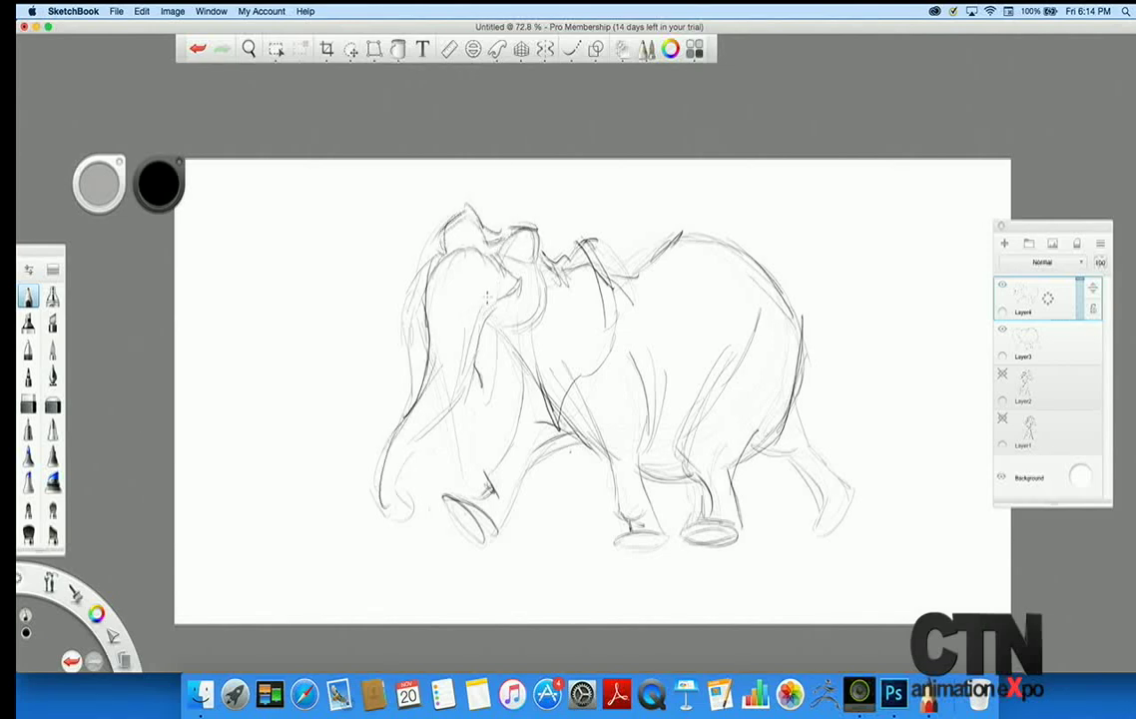
{"action": "left_click_drag", "start_coordinate": [465, 261], "coordinate": [439, 352]}
{"action": "mouse_move", "coordinate": [439, 357]}
{"action": "left_mouse_down"}
{"action": "mouse_move", "coordinate": [489, 331]}
{"action": "mouse_move", "coordinate": [473, 267]}
{"action": "left_mouse_up"}
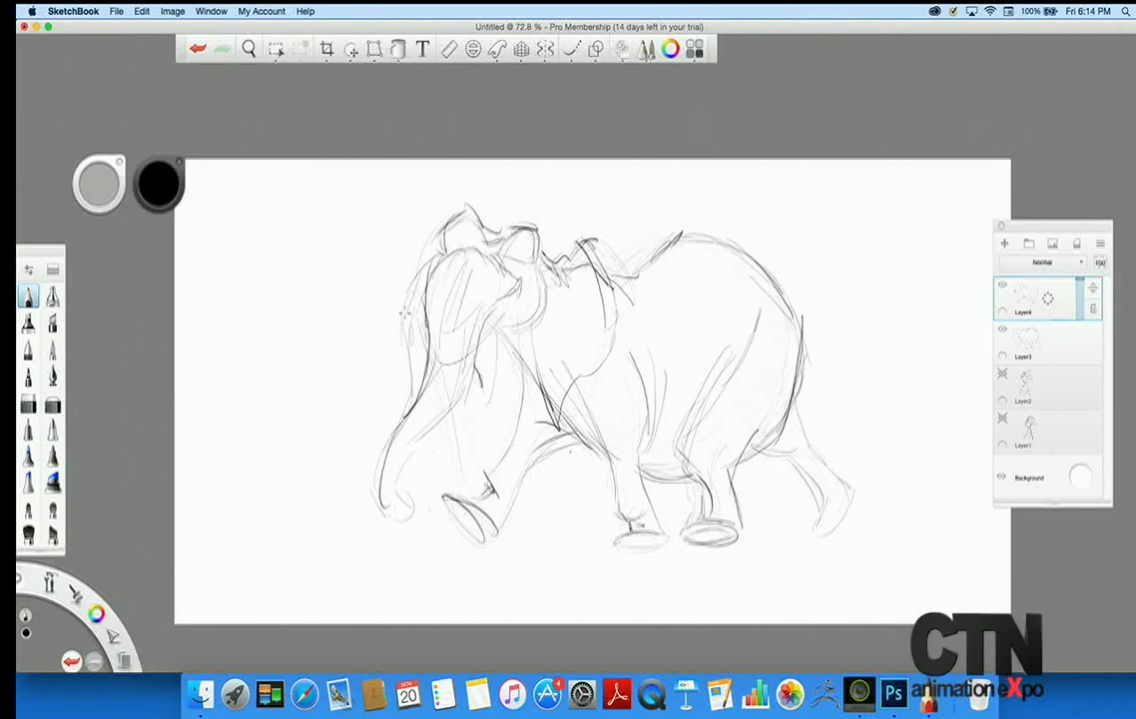
- Sketch the long tusk curving forward and up to a point, and strengthen the trunk and back contours
{"action": "mouse_move", "coordinate": [325, 220]}
{"action": "left_mouse_down"}
{"action": "mouse_move", "coordinate": [405, 335]}
{"action": "mouse_move", "coordinate": [477, 268]}
{"action": "left_mouse_up"}
{"action": "left_click_drag", "start_coordinate": [442, 347], "coordinate": [497, 308]}
{"action": "left_click_drag", "start_coordinate": [418, 316], "coordinate": [343, 281]}
{"action": "left_click_drag", "start_coordinate": [345, 209], "coordinate": [328, 251]}
{"action": "left_click_drag", "start_coordinate": [327, 251], "coordinate": [396, 328]}
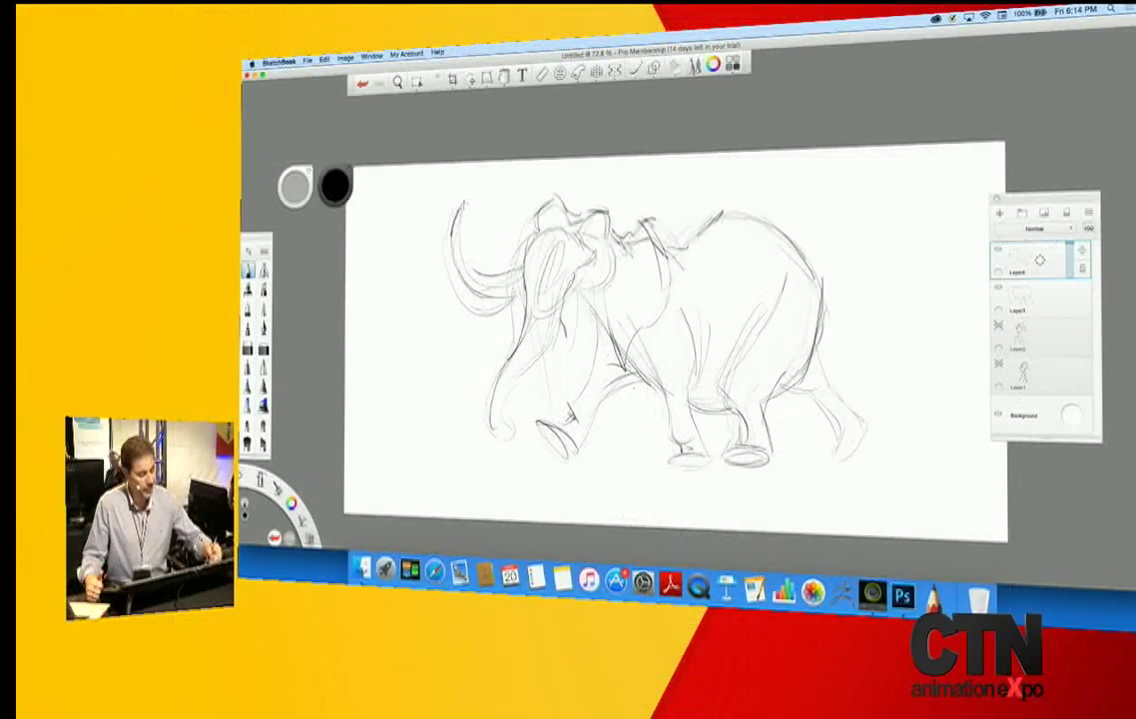
{"action": "left_click_drag", "start_coordinate": [463, 204], "coordinate": [465, 234]}
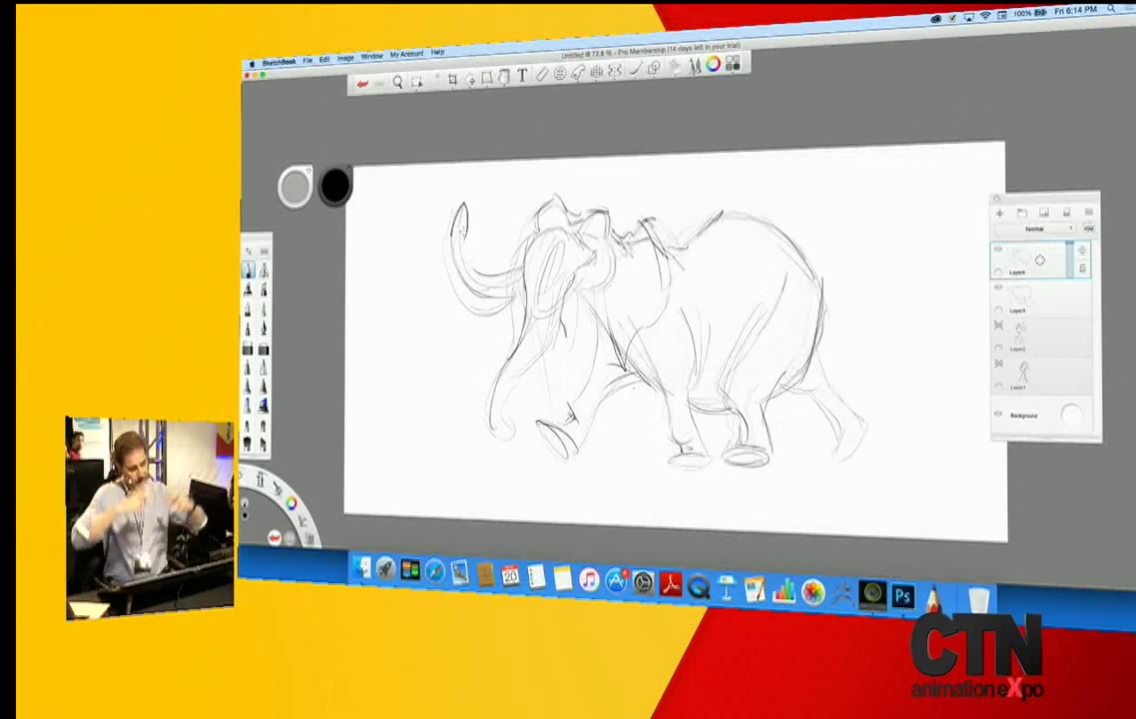
{"action": "left_click_drag", "start_coordinate": [503, 420], "coordinate": [528, 369]}
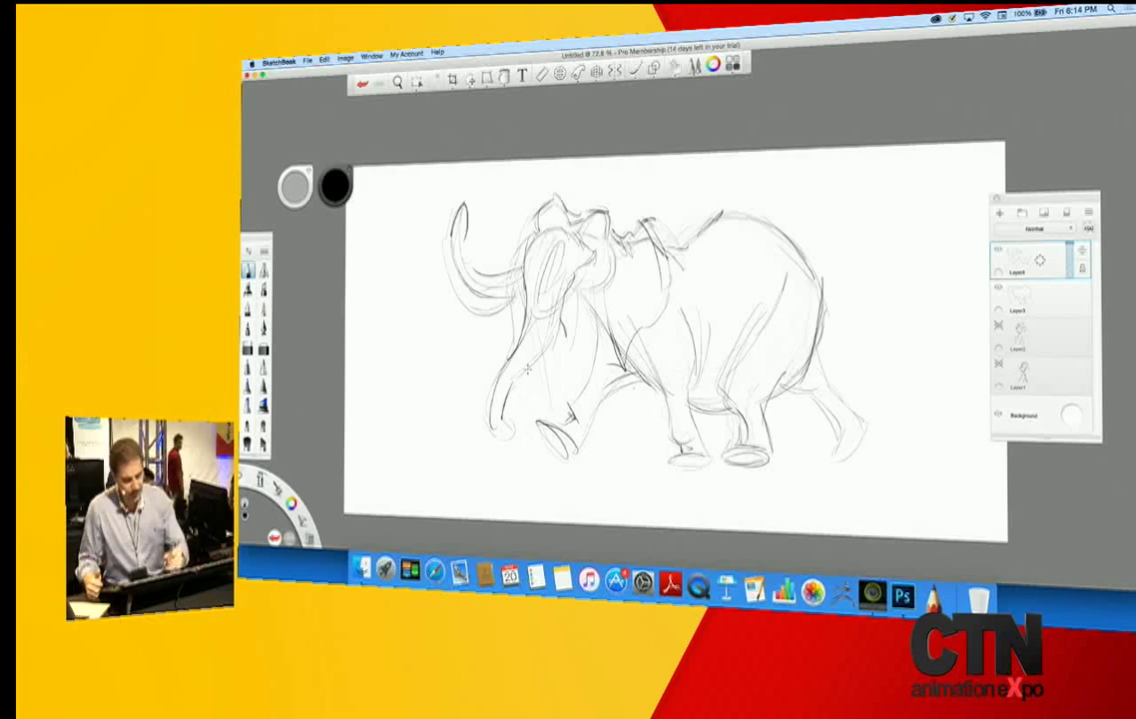
{"action": "mouse_move", "coordinate": [822, 286]}
{"action": "left_mouse_down"}
{"action": "mouse_move", "coordinate": [774, 232]}
{"action": "mouse_move", "coordinate": [723, 207]}
{"action": "left_mouse_up"}
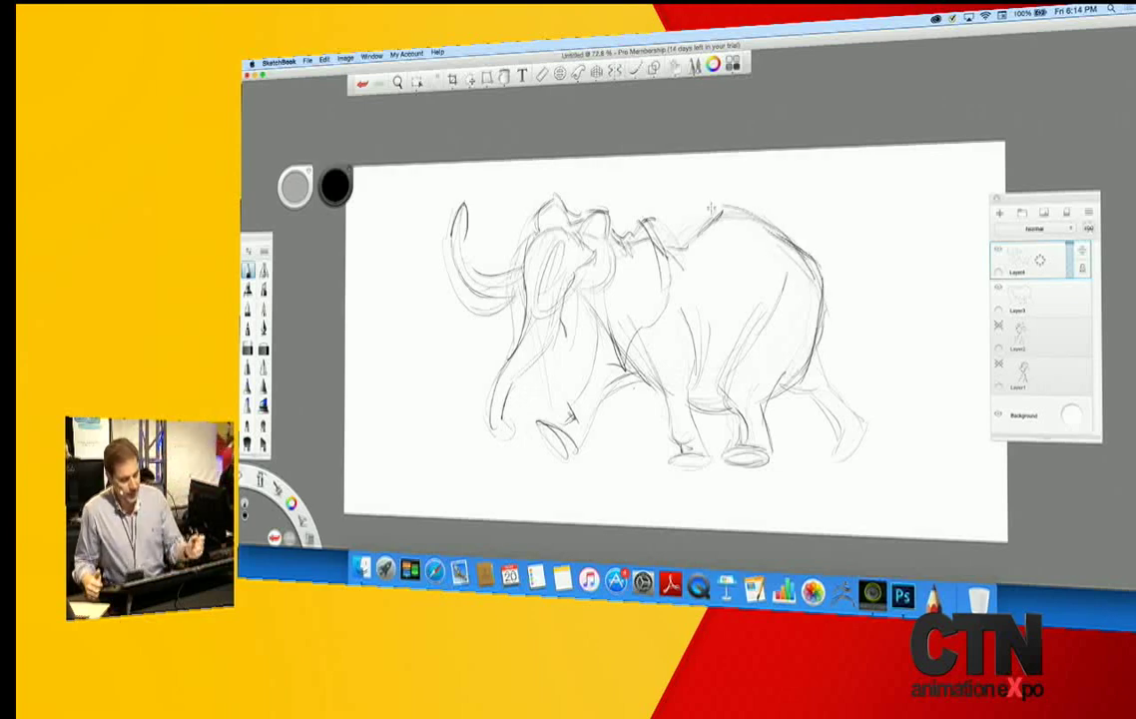
- Delete the faded Layer3 sketch, and on Layer4 redraw the back contour and add a long tail
{"action": "left_click", "coordinate": [1041, 299]}
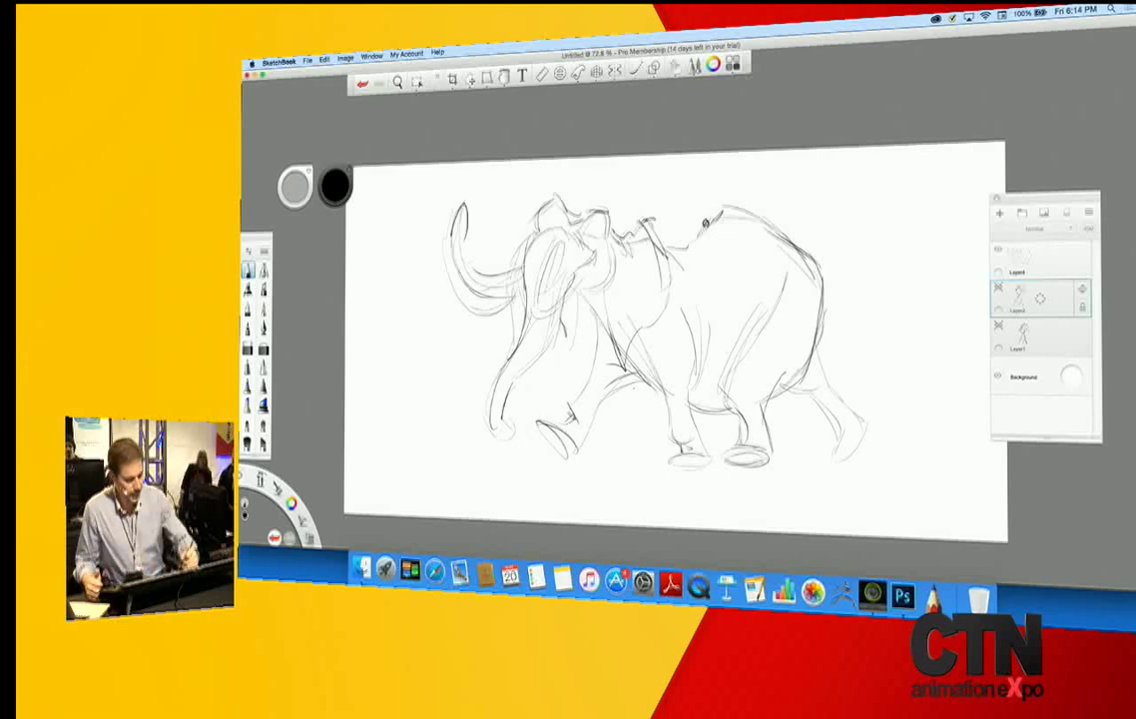
{"action": "left_click", "coordinate": [1029, 260]}
{"action": "mouse_move", "coordinate": [677, 249]}
{"action": "left_mouse_down"}
{"action": "mouse_move", "coordinate": [726, 207]}
{"action": "mouse_move", "coordinate": [796, 255]}
{"action": "left_mouse_up"}
{"action": "mouse_move", "coordinate": [824, 313]}
{"action": "left_mouse_down"}
{"action": "mouse_move", "coordinate": [910, 357]}
{"action": "mouse_move", "coordinate": [818, 311]}
{"action": "left_mouse_up"}
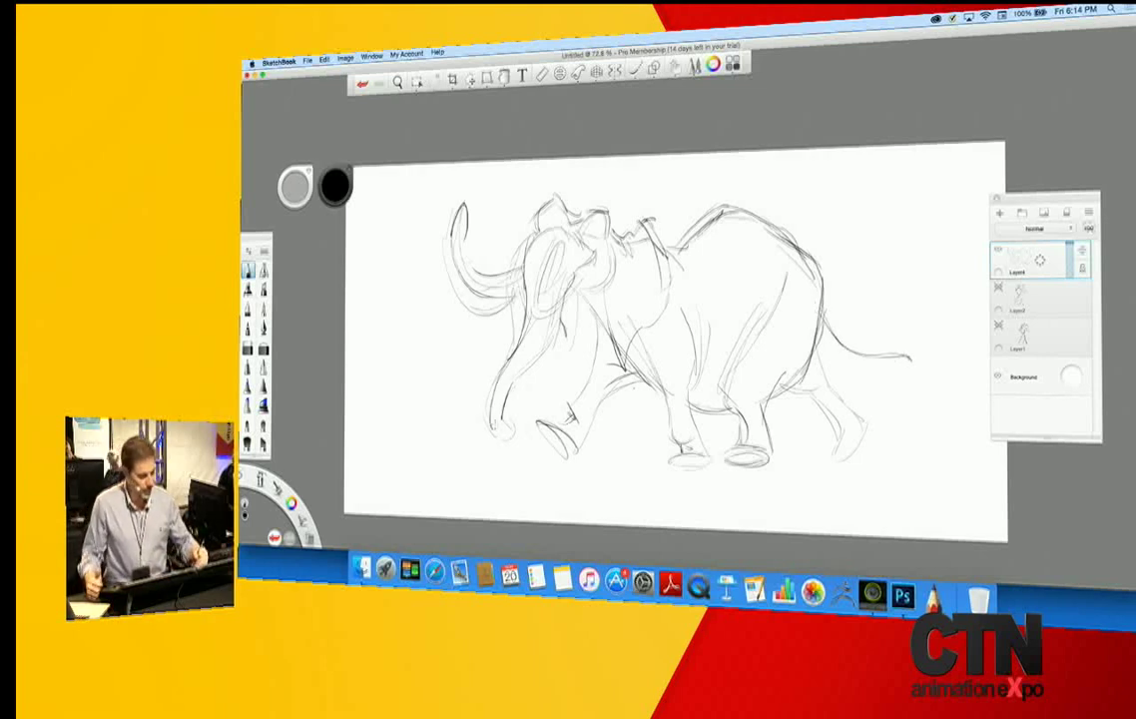
- Lower Layer4's opacity to fade the elephant sketch and add a new layer above it
{"action": "mouse_move", "coordinate": [1070, 250]}
{"action": "left_mouse_down"}
{"action": "mouse_move", "coordinate": [1071, 270]}
{"action": "mouse_move", "coordinate": [1040, 204]}
{"action": "left_mouse_up"}
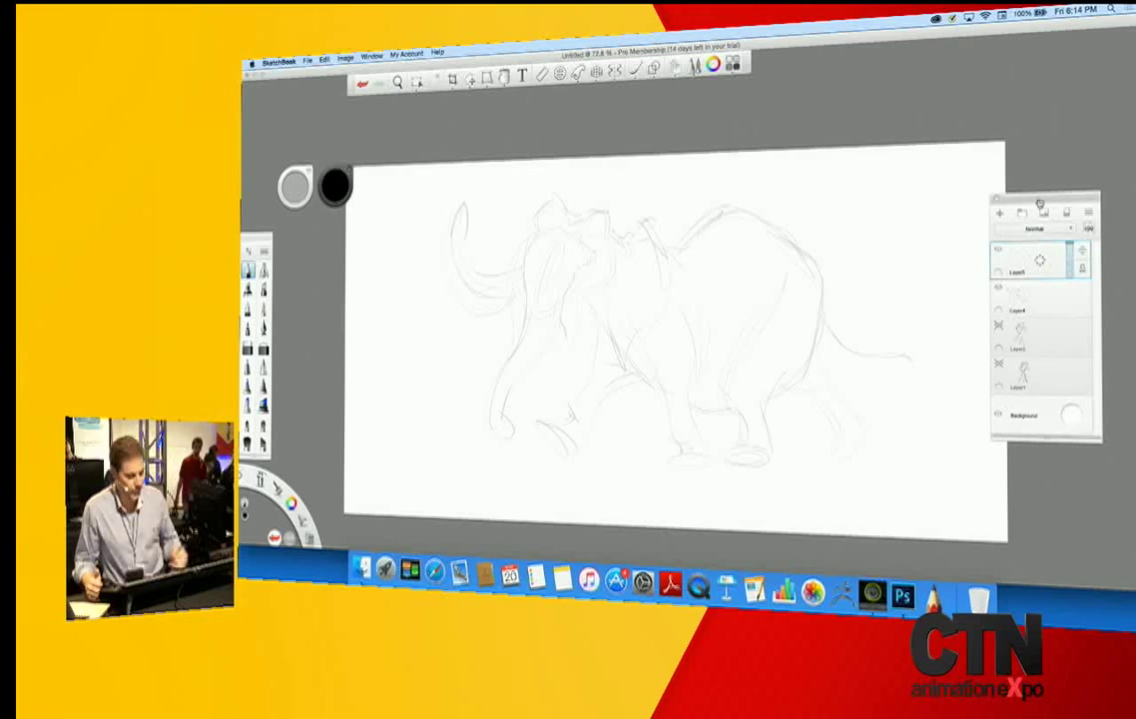
- Try a bold continuous outline around the elephant's neck, back, rump, belly and chest, and undo it
{"action": "mouse_move", "coordinate": [617, 241]}
{"action": "left_mouse_down"}
{"action": "mouse_move", "coordinate": [656, 240]}
{"action": "mouse_move", "coordinate": [699, 211]}
{"action": "mouse_move", "coordinate": [842, 269]}
{"action": "mouse_move", "coordinate": [760, 409]}
{"action": "mouse_move", "coordinate": [588, 316]}
{"action": "left_mouse_up"}
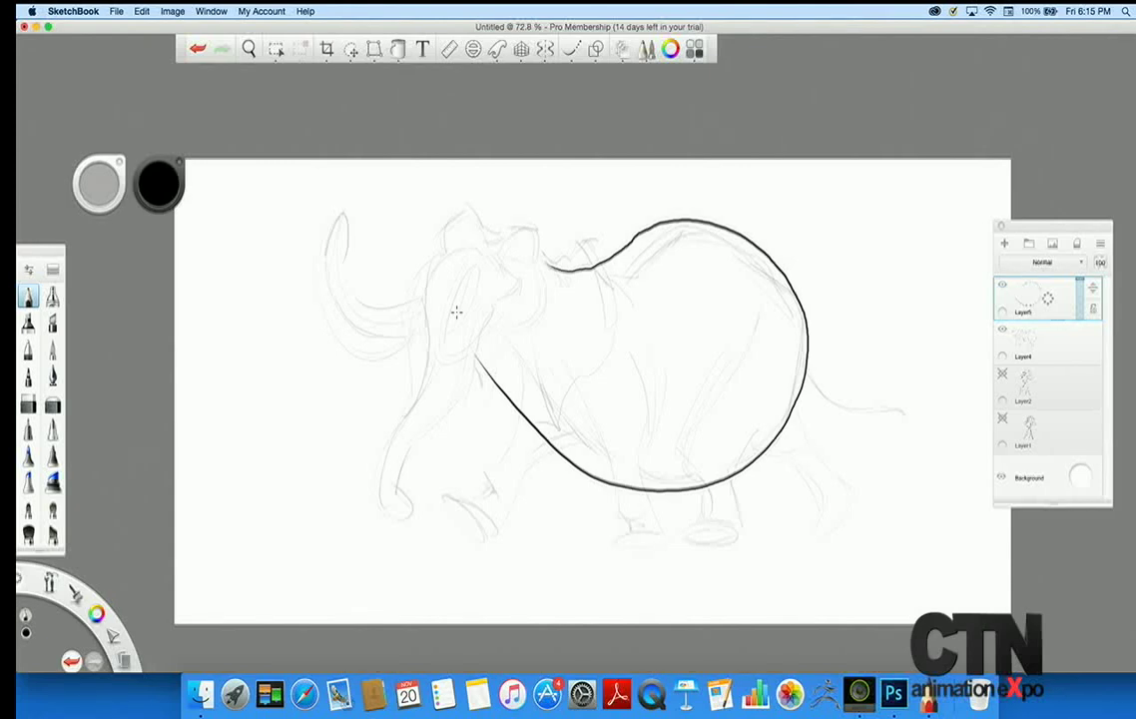
{"action": "key", "text": "ctrl+z"}
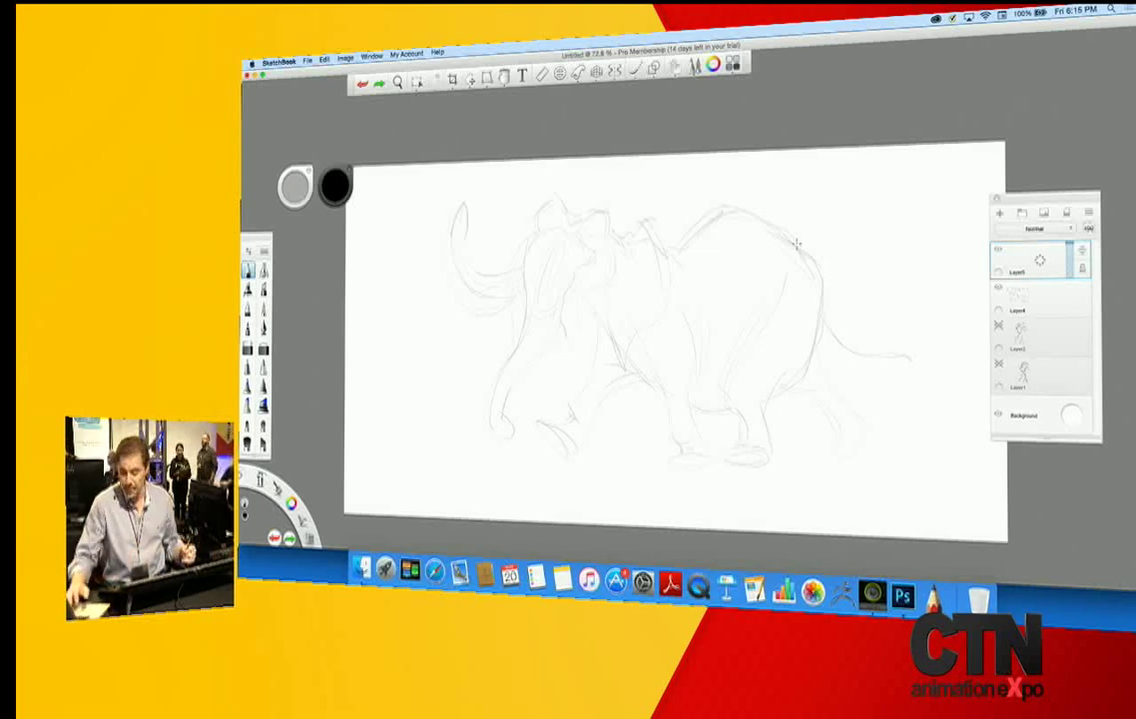
- Draw short wrinkle lines at the base of the trunk, just below the eyes, on the new layer
{"action": "key", "text": "space"}
{"action": "mouse_move", "coordinate": [560, 404]}
{"action": "left_mouse_down"}
{"action": "mouse_move", "coordinate": [604, 437]}
{"action": "mouse_move", "coordinate": [621, 490]}
{"action": "left_mouse_up"}
{"action": "mouse_move", "coordinate": [501, 407]}
{"action": "left_mouse_down"}
{"action": "mouse_move", "coordinate": [543, 406]}
{"action": "mouse_move", "coordinate": [562, 420]}
{"action": "left_mouse_up"}
{"action": "left_click_drag", "start_coordinate": [563, 446], "coordinate": [587, 560]}
{"action": "left_click_drag", "start_coordinate": [544, 408], "coordinate": [577, 434]}
{"action": "left_click_drag", "start_coordinate": [582, 441], "coordinate": [575, 481]}
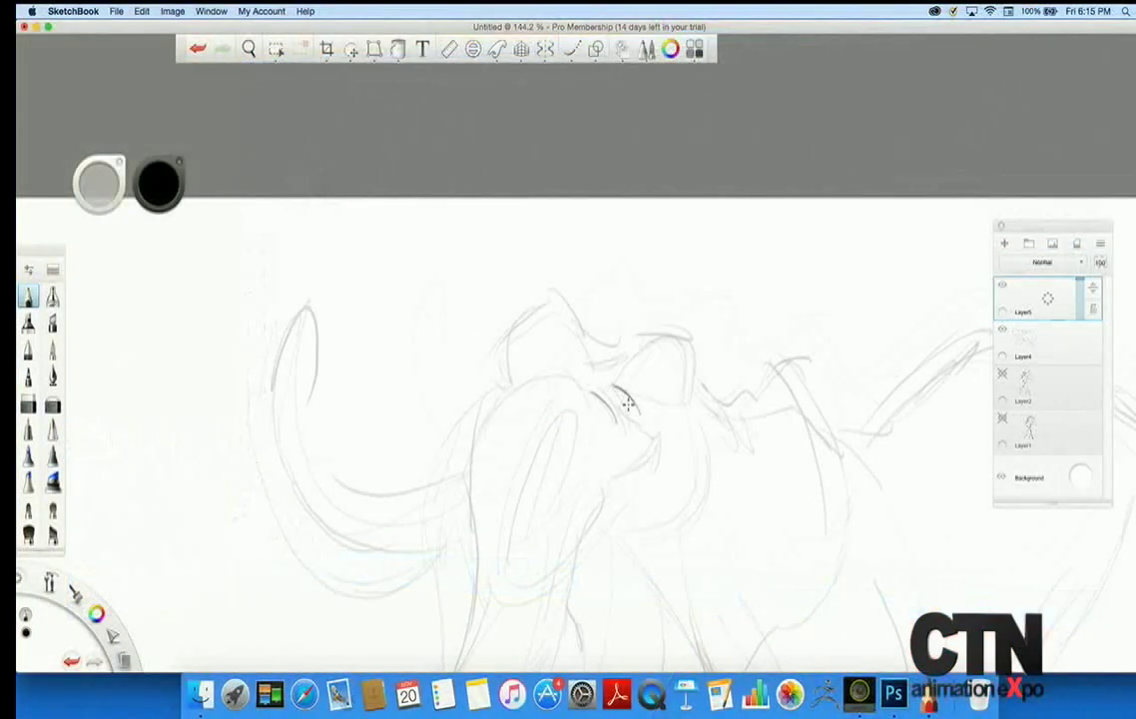
- Draw both eyes with solid black pupils and heavy upper lids above the trunk's base
{"action": "mouse_move", "coordinate": [617, 386]}
{"action": "left_mouse_down"}
{"action": "mouse_move", "coordinate": [642, 415]}
{"action": "mouse_move", "coordinate": [634, 394]}
{"action": "mouse_move", "coordinate": [658, 373]}
{"action": "mouse_move", "coordinate": [623, 390]}
{"action": "mouse_move", "coordinate": [657, 349]}
{"action": "mouse_move", "coordinate": [654, 402]}
{"action": "mouse_move", "coordinate": [640, 376]}
{"action": "mouse_move", "coordinate": [638, 393]}
{"action": "mouse_move", "coordinate": [643, 373]}
{"action": "mouse_move", "coordinate": [655, 385]}
{"action": "mouse_move", "coordinate": [621, 379]}
{"action": "left_mouse_up"}
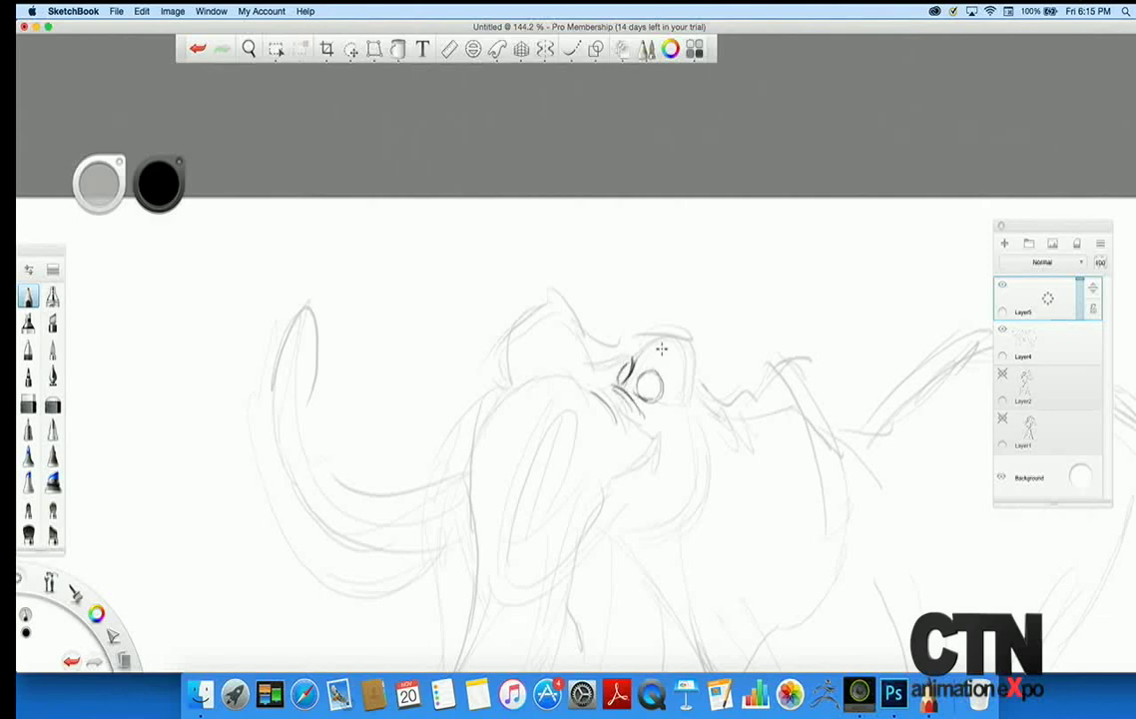
{"action": "mouse_move", "coordinate": [667, 342]}
{"action": "left_mouse_down"}
{"action": "mouse_move", "coordinate": [674, 378]}
{"action": "mouse_move", "coordinate": [636, 335]}
{"action": "mouse_move", "coordinate": [616, 384]}
{"action": "left_mouse_up"}
{"action": "mouse_move", "coordinate": [647, 385]}
{"action": "left_mouse_down"}
{"action": "mouse_move", "coordinate": [655, 392]}
{"action": "mouse_move", "coordinate": [655, 380]}
{"action": "left_mouse_up"}
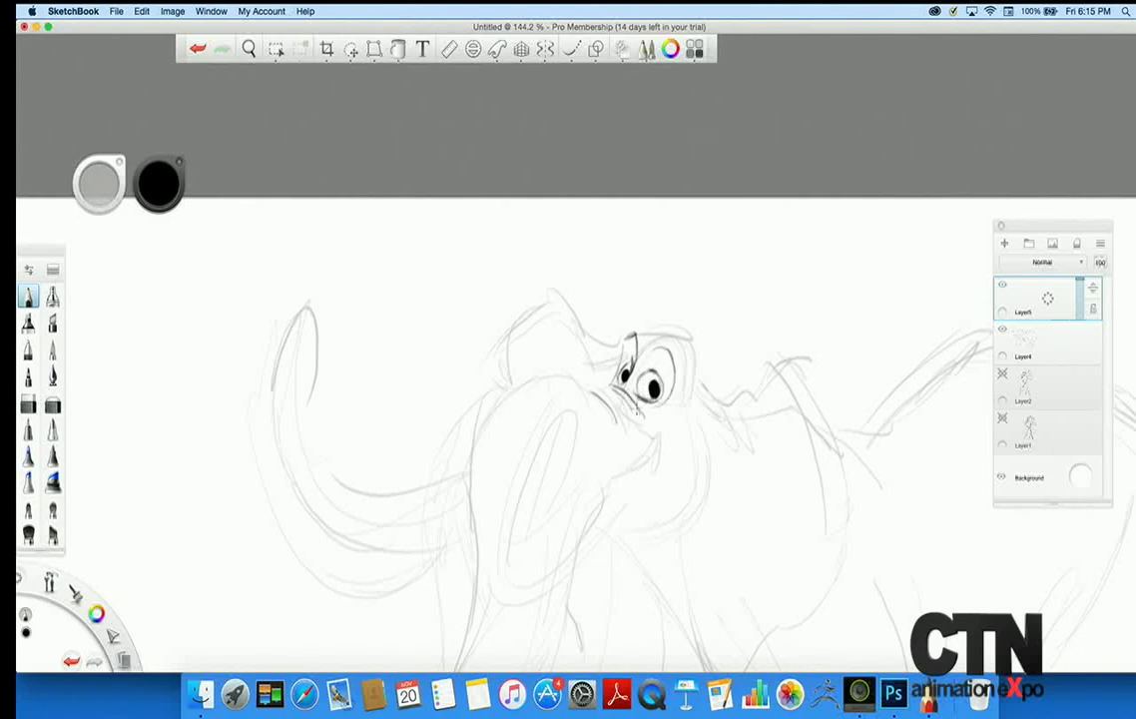
{"action": "mouse_move", "coordinate": [655, 345]}
{"action": "left_mouse_down"}
{"action": "mouse_move", "coordinate": [673, 360]}
{"action": "mouse_move", "coordinate": [627, 338]}
{"action": "left_mouse_up"}
- Draw the wrinkle below the near eye and the mouth corner, undoing the last line running down from it
{"action": "mouse_move", "coordinate": [641, 411]}
{"action": "left_mouse_down"}
{"action": "mouse_move", "coordinate": [672, 441]}
{"action": "mouse_move", "coordinate": [672, 458]}
{"action": "mouse_move", "coordinate": [615, 481]}
{"action": "mouse_move", "coordinate": [651, 453]}
{"action": "mouse_move", "coordinate": [611, 501]}
{"action": "left_mouse_up"}
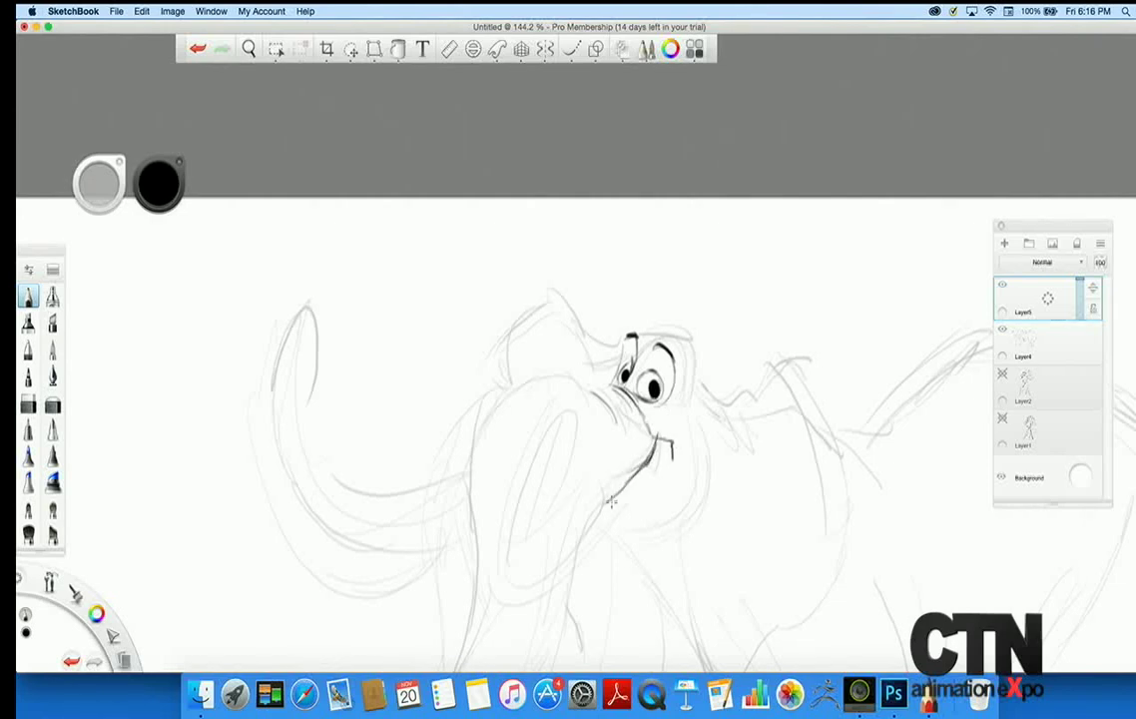
{"action": "key", "text": "super+z"}
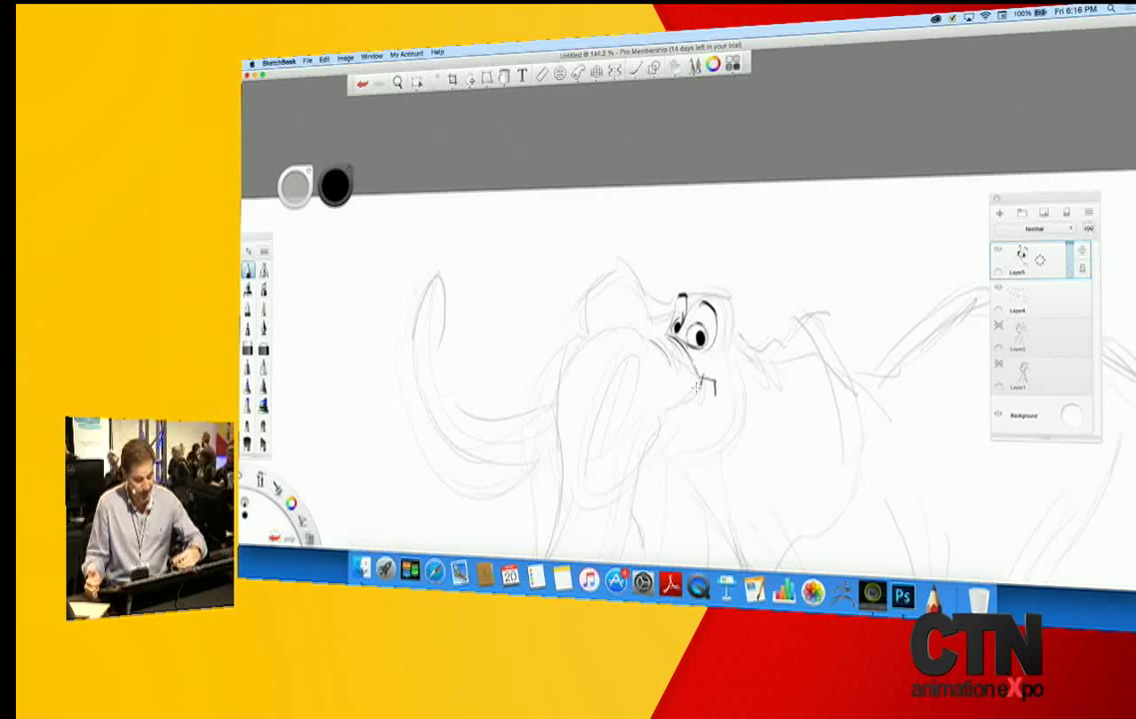
- Draw the smiling mouth line with a bold lower curve, and outline the near tusk crossing beside it
{"action": "mouse_move", "coordinate": [694, 405]}
{"action": "left_mouse_down"}
{"action": "mouse_move", "coordinate": [674, 422]}
{"action": "mouse_move", "coordinate": [637, 418]}
{"action": "left_mouse_up"}
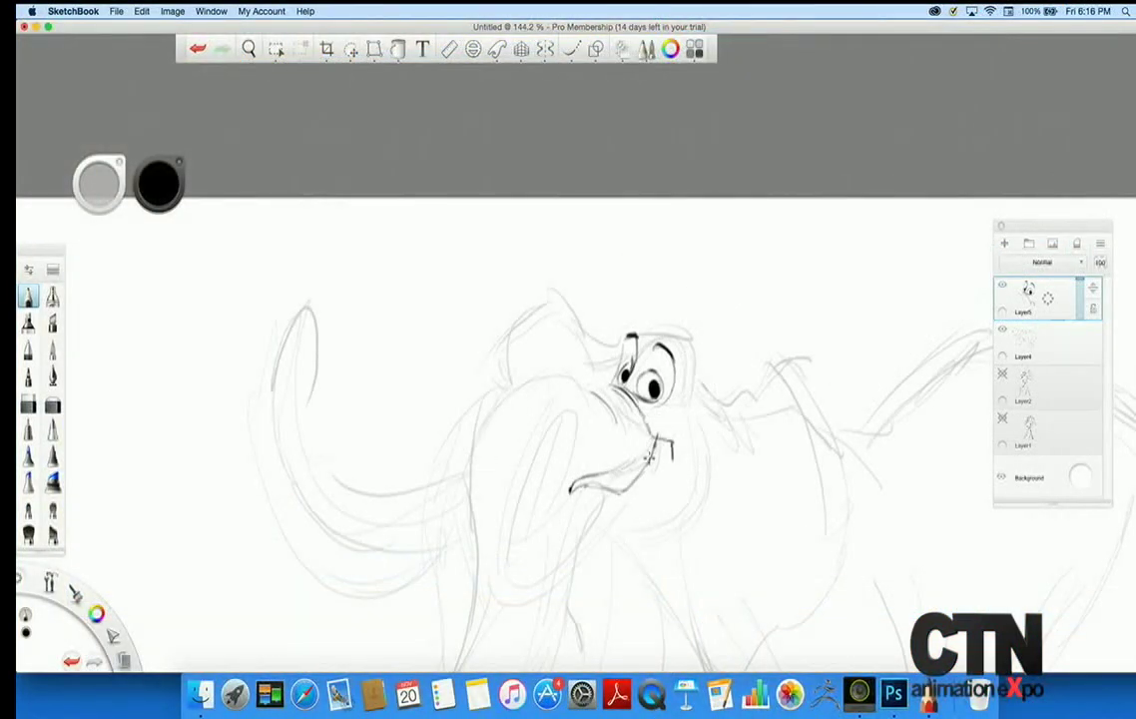
{"action": "left_click_drag", "start_coordinate": [656, 437], "coordinate": [627, 491]}
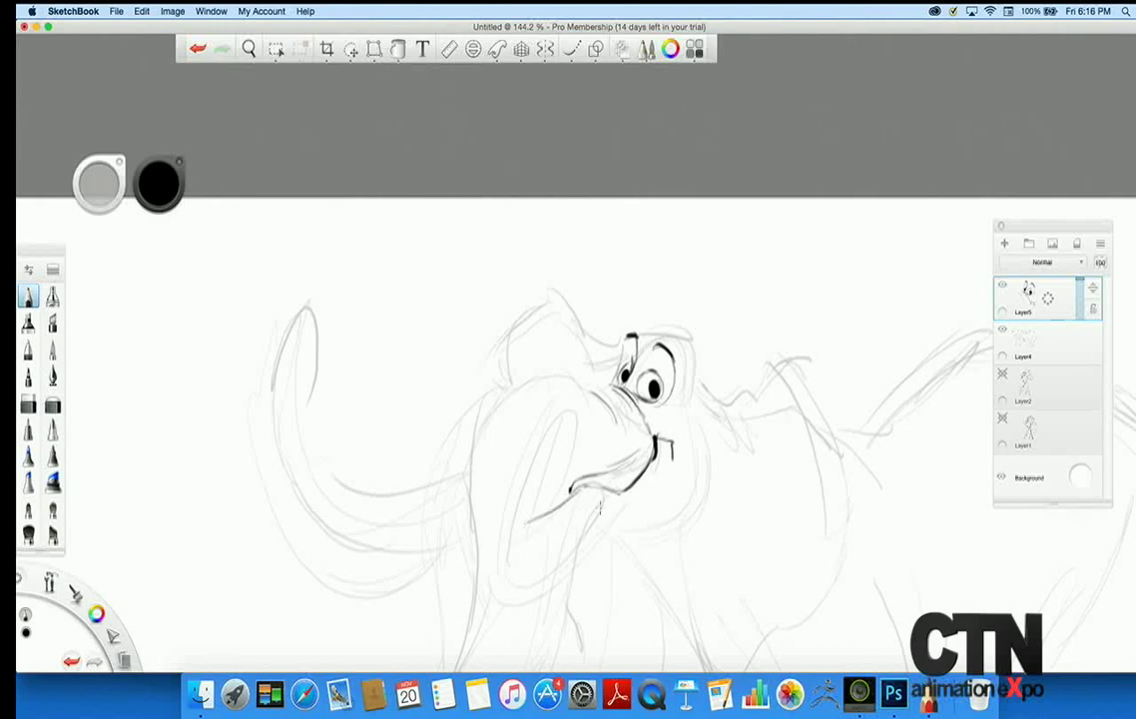
{"action": "left_click_drag", "start_coordinate": [612, 488], "coordinate": [526, 573]}
{"action": "left_click_drag", "start_coordinate": [576, 539], "coordinate": [507, 576]}
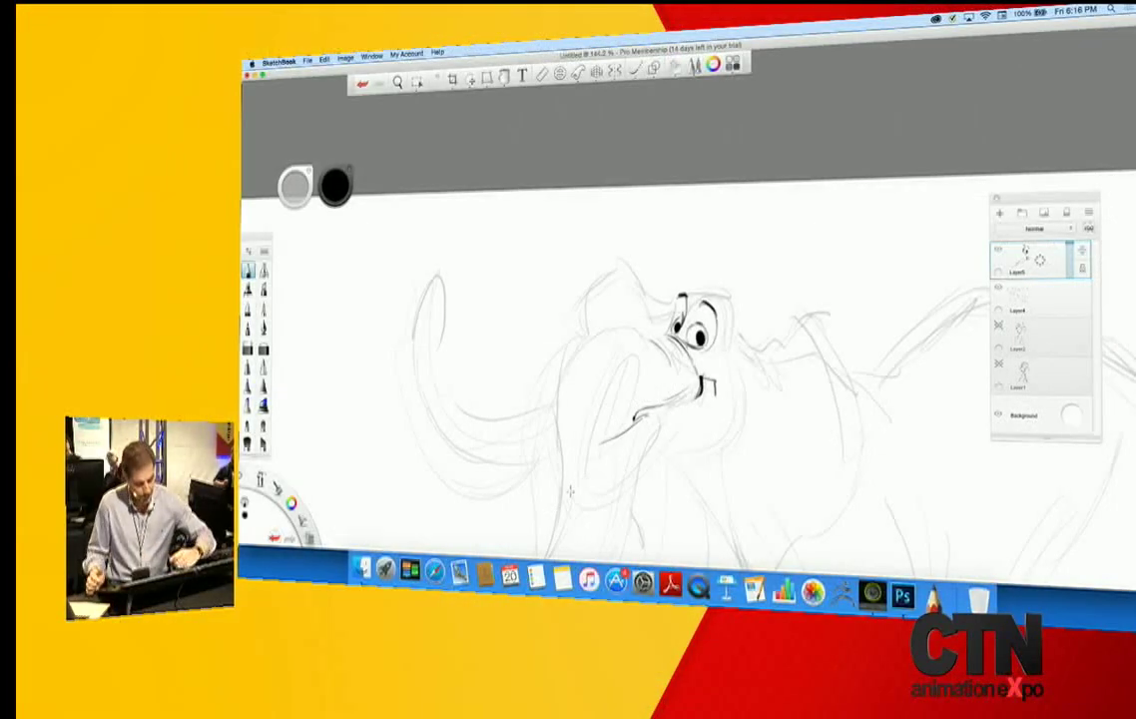
{"action": "left_click_drag", "start_coordinate": [700, 397], "coordinate": [676, 425]}
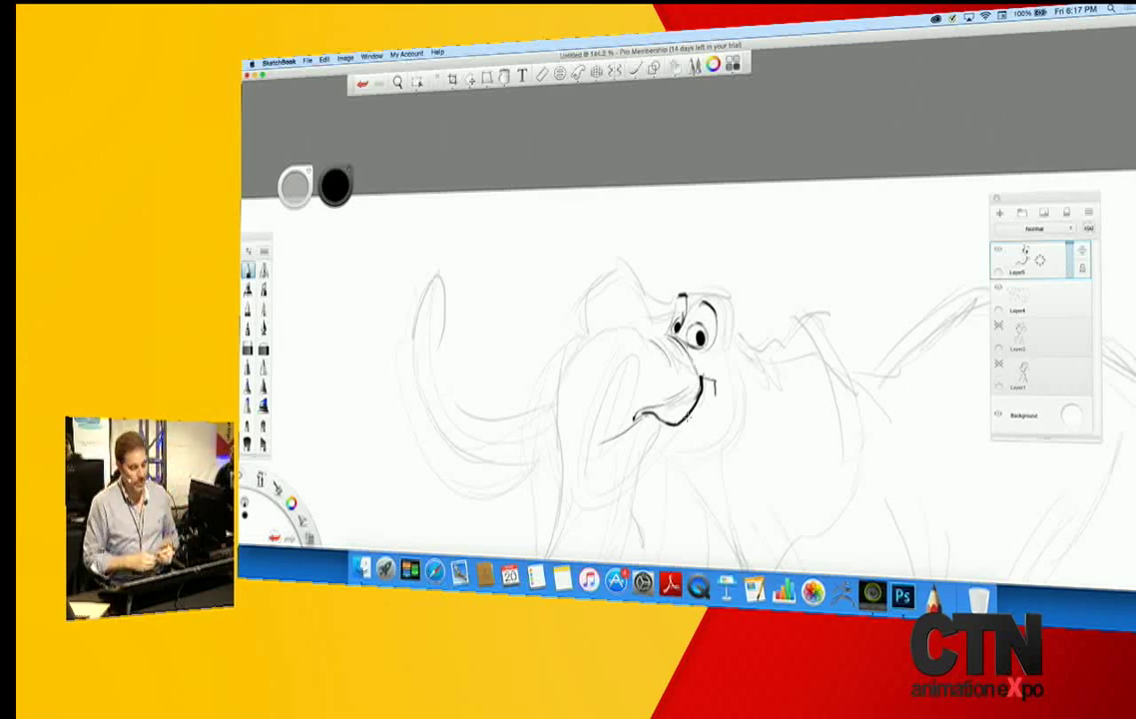
{"action": "mouse_move", "coordinate": [639, 353]}
{"action": "left_mouse_down"}
{"action": "mouse_move", "coordinate": [591, 439]}
{"action": "mouse_move", "coordinate": [588, 498]}
{"action": "mouse_move", "coordinate": [645, 456]}
{"action": "mouse_move", "coordinate": [617, 420]}
{"action": "mouse_move", "coordinate": [635, 378]}
{"action": "left_mouse_up"}
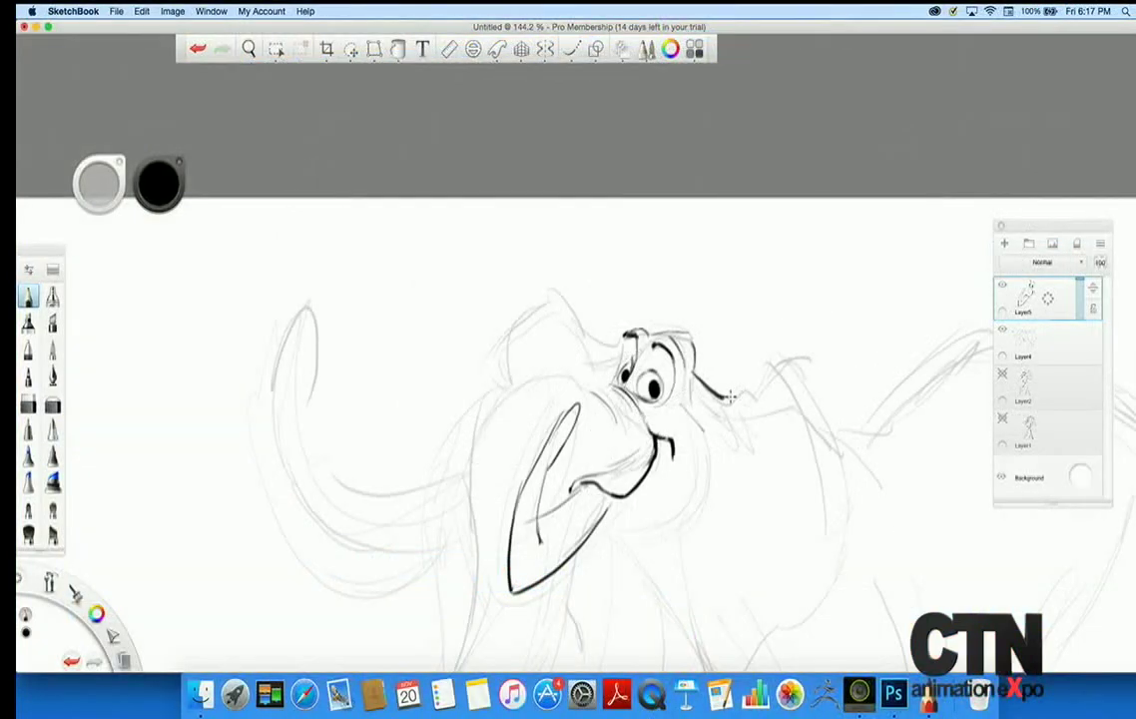
- Outline the upper fold of the near ear and continue down its notched outer edge
{"action": "mouse_move", "coordinate": [724, 397]}
{"action": "left_mouse_down"}
{"action": "mouse_move", "coordinate": [774, 364]}
{"action": "mouse_move", "coordinate": [840, 447]}
{"action": "mouse_move", "coordinate": [855, 499]}
{"action": "mouse_move", "coordinate": [817, 506]}
{"action": "mouse_move", "coordinate": [774, 378]}
{"action": "mouse_move", "coordinate": [728, 440]}
{"action": "mouse_move", "coordinate": [691, 410]}
{"action": "mouse_move", "coordinate": [685, 377]}
{"action": "left_mouse_up"}
{"action": "left_click_drag", "start_coordinate": [816, 502], "coordinate": [848, 552]}
{"action": "left_click_drag", "start_coordinate": [835, 553], "coordinate": [830, 597]}
- Draw the rounded front of the trunk's base and the curve of the cheek and jaw
{"action": "key", "text": "space"}
{"action": "left_click_drag", "start_coordinate": [616, 556], "coordinate": [583, 594]}
{"action": "mouse_move", "coordinate": [565, 617]}
{"action": "left_mouse_down"}
{"action": "mouse_move", "coordinate": [464, 459]}
{"action": "mouse_move", "coordinate": [479, 458]}
{"action": "left_mouse_up"}
{"action": "left_click_drag", "start_coordinate": [482, 517], "coordinate": [546, 599]}
{"action": "left_click_drag", "start_coordinate": [493, 446], "coordinate": [534, 446]}
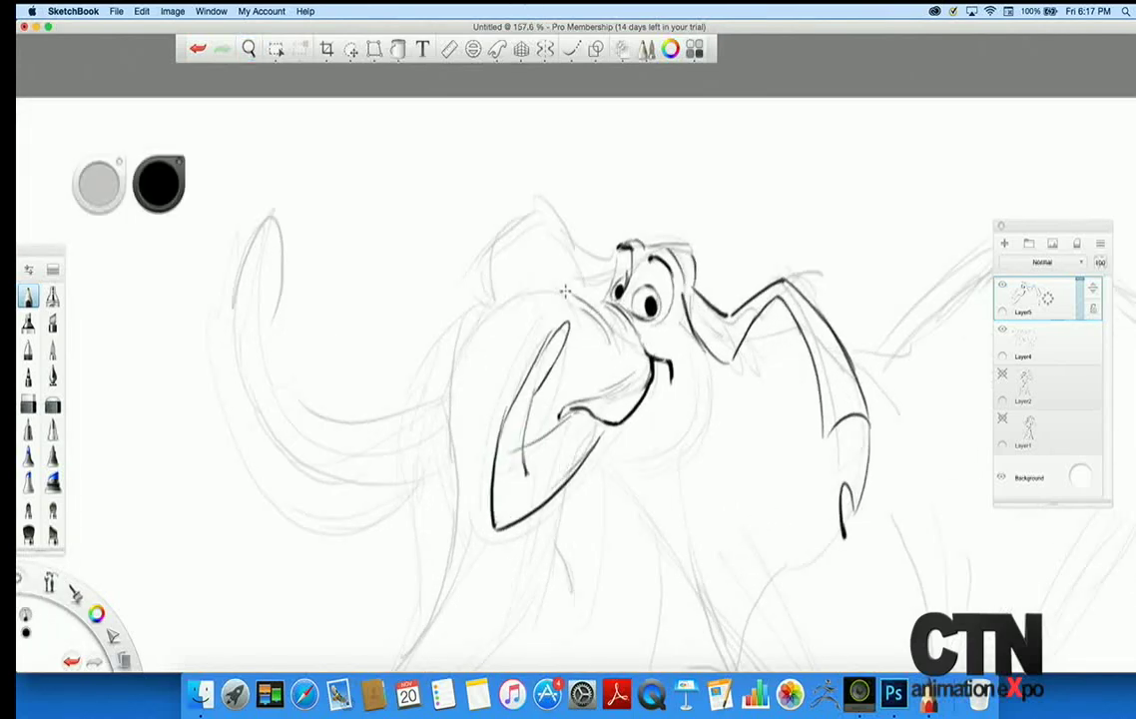
{"action": "left_click_drag", "start_coordinate": [454, 396], "coordinate": [467, 507]}
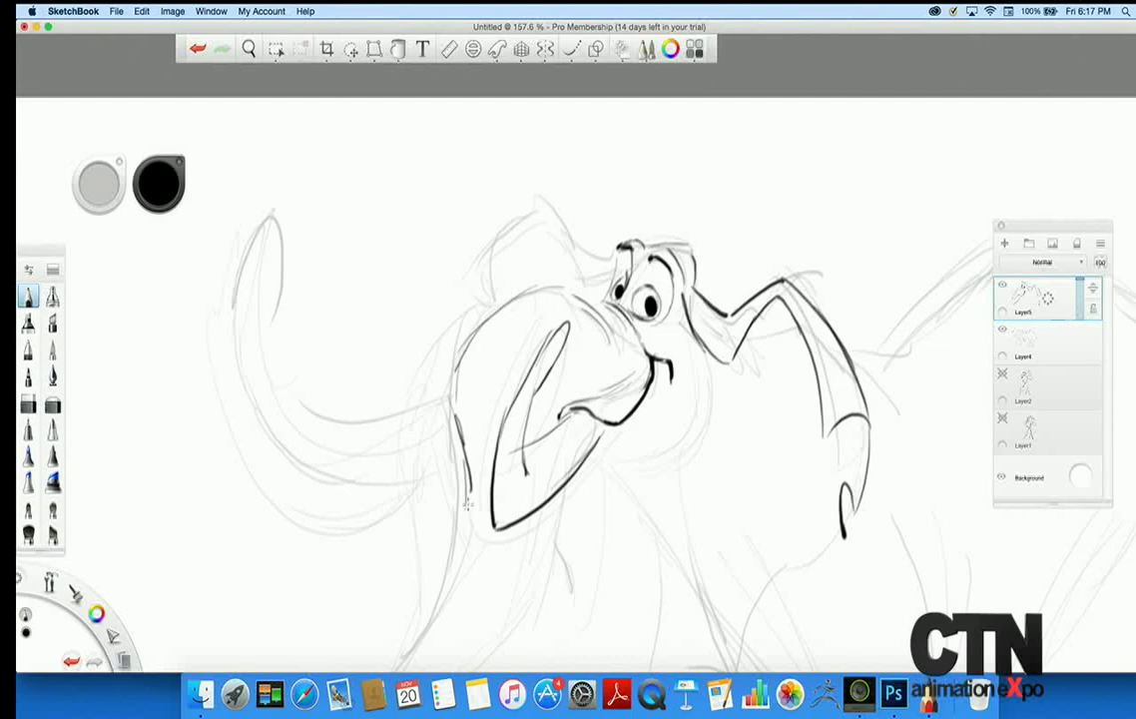
{"action": "mouse_move", "coordinate": [711, 371]}
{"action": "left_mouse_down"}
{"action": "mouse_move", "coordinate": [680, 458]}
{"action": "mouse_move", "coordinate": [706, 428]}
{"action": "mouse_move", "coordinate": [675, 474]}
{"action": "left_mouse_up"}
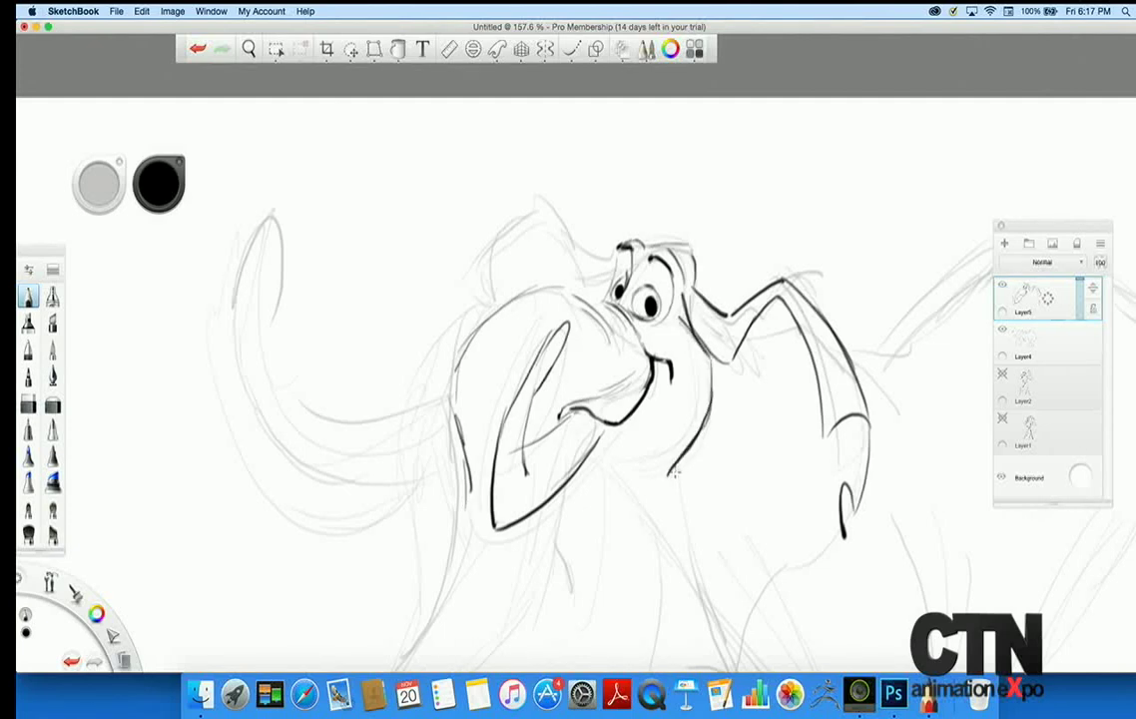
- Try a large trunk form with curved contour lines beside the head as a demonstration, and undo it
{"action": "mouse_move", "coordinate": [265, 245]}
{"action": "left_mouse_down"}
{"action": "mouse_move", "coordinate": [206, 286]}
{"action": "mouse_move", "coordinate": [178, 526]}
{"action": "left_mouse_up"}
{"action": "left_click_drag", "start_coordinate": [352, 311], "coordinate": [284, 577]}
{"action": "left_click_drag", "start_coordinate": [274, 488], "coordinate": [182, 433]}
{"action": "left_click_drag", "start_coordinate": [295, 438], "coordinate": [190, 348]}
{"action": "left_click_drag", "start_coordinate": [298, 341], "coordinate": [221, 280]}
{"action": "left_click_drag", "start_coordinate": [329, 295], "coordinate": [255, 248]}
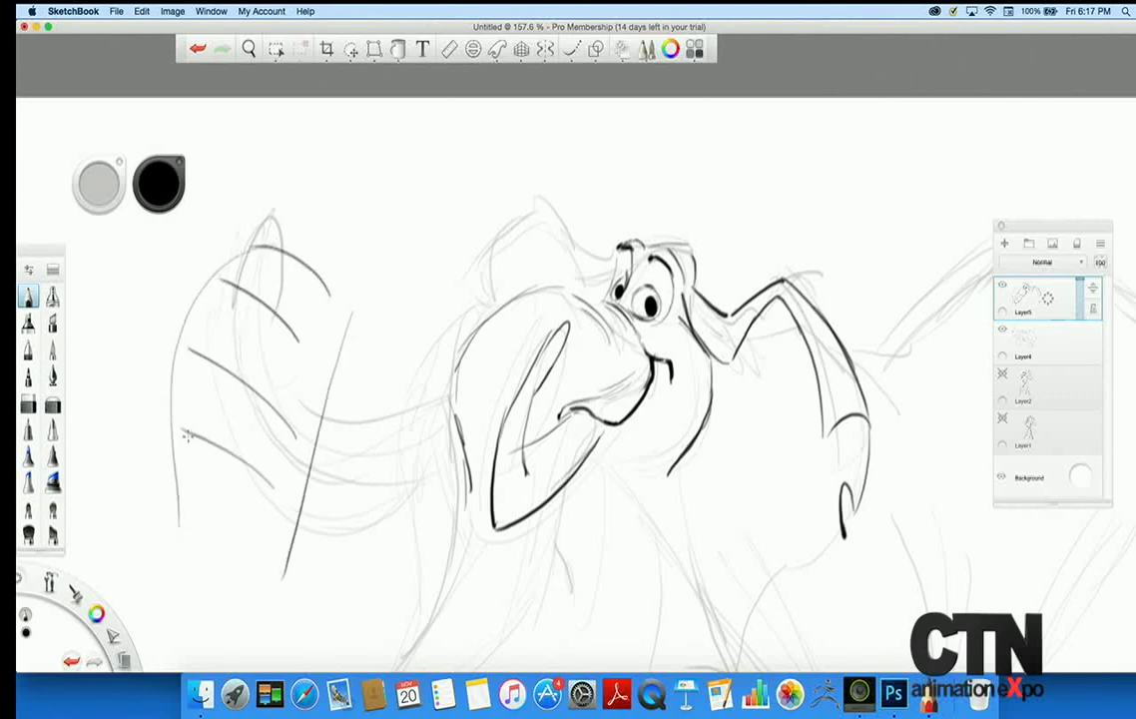
{"action": "left_click_drag", "start_coordinate": [197, 497], "coordinate": [241, 528]}
{"action": "key", "text": "super+z"}
{"action": "key", "text": "super+z"}
{"action": "key", "text": "super+z"}
{"action": "key", "text": "super+z"}
{"action": "key", "text": "super+z"}
{"action": "key", "text": "super+z"}
{"action": "key", "text": "super+z"}
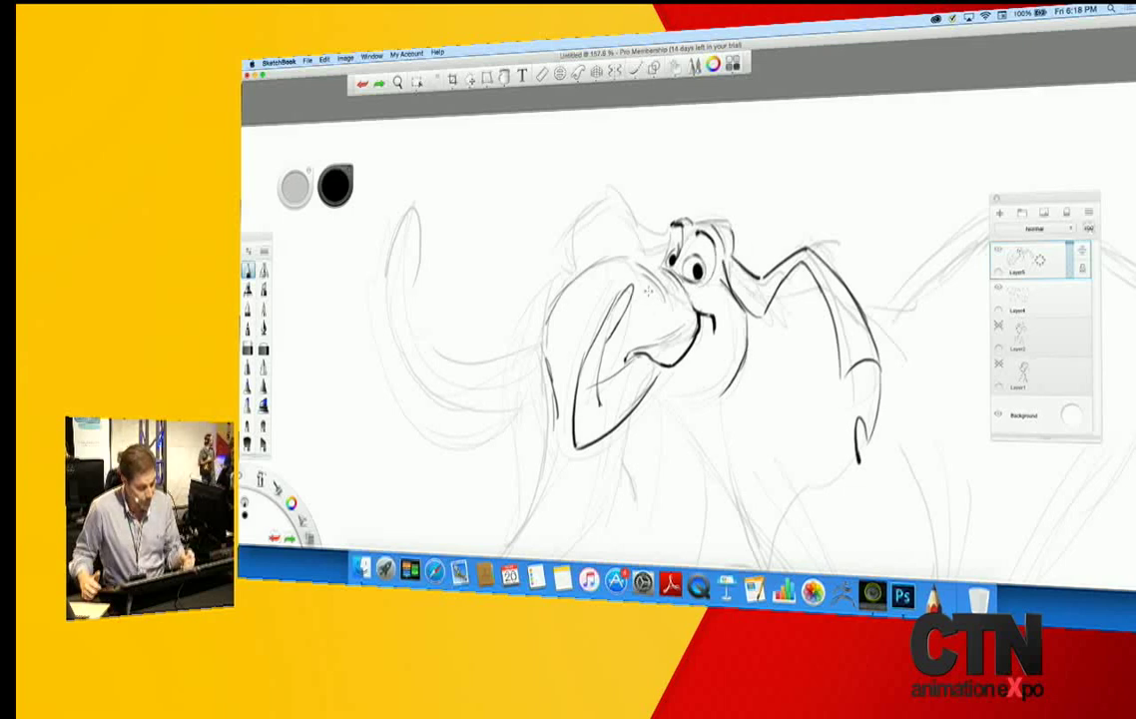
- Add curved wrinkles across the trunk's bulging base and thicken its outer edge in short overlapping segments
{"action": "left_click_drag", "start_coordinate": [666, 305], "coordinate": [616, 270]}
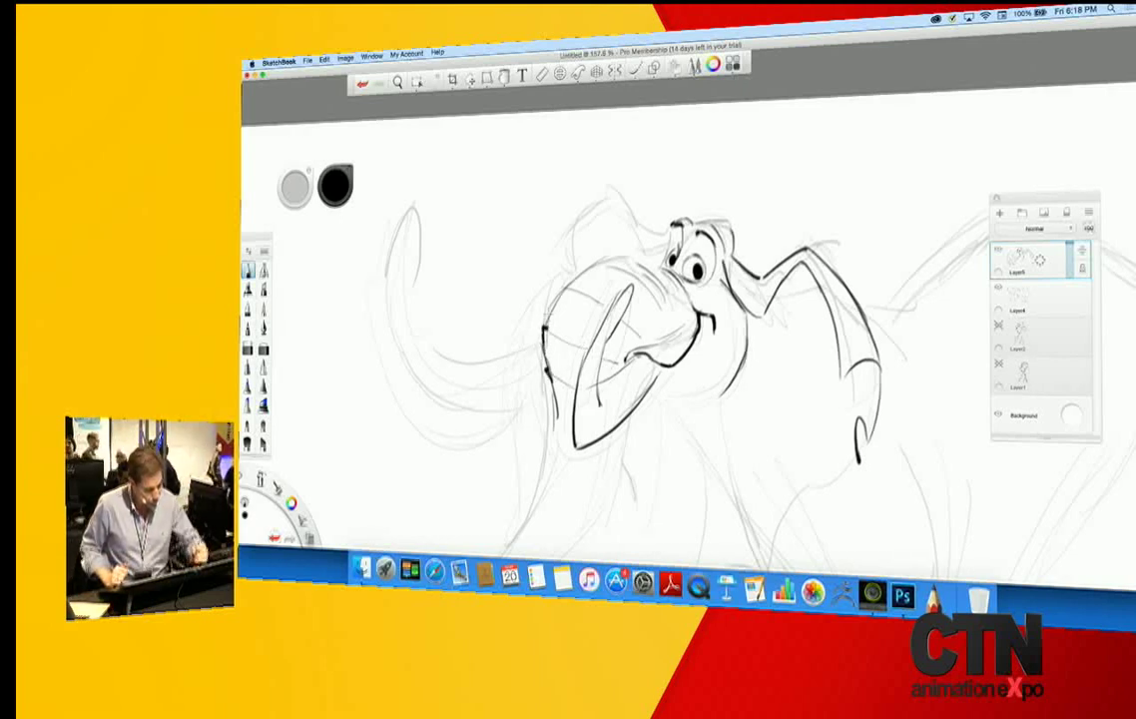
{"action": "left_click_drag", "start_coordinate": [563, 290], "coordinate": [622, 257]}
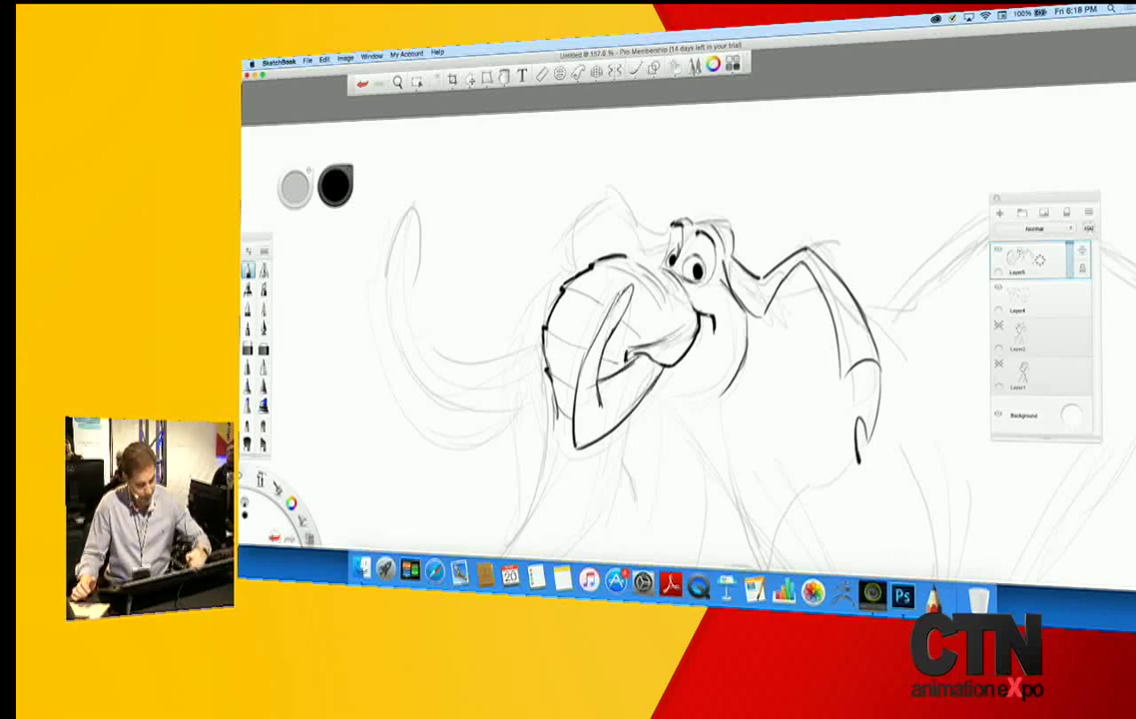
- Draw the near ear's front edge, pointed tip, torn lower edge and inner folds, plus the neck line below the tusk
{"action": "key", "text": "space"}
{"action": "left_click_drag", "start_coordinate": [515, 412], "coordinate": [517, 466]}
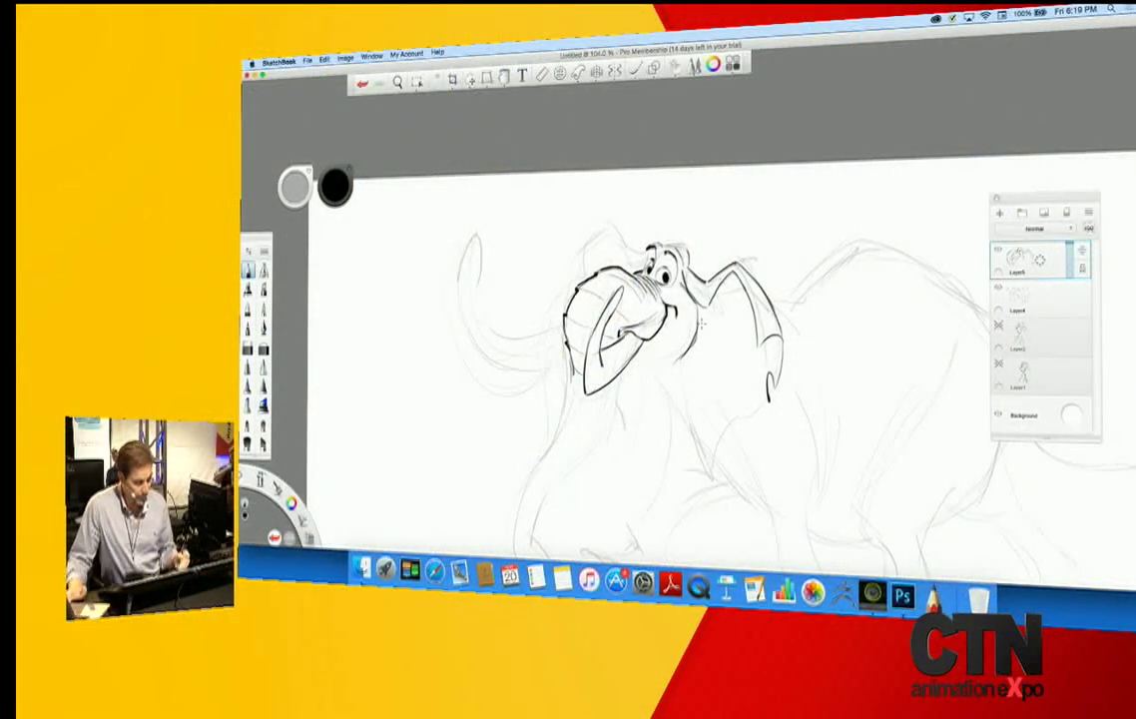
{"action": "left_click_drag", "start_coordinate": [635, 361], "coordinate": [721, 465]}
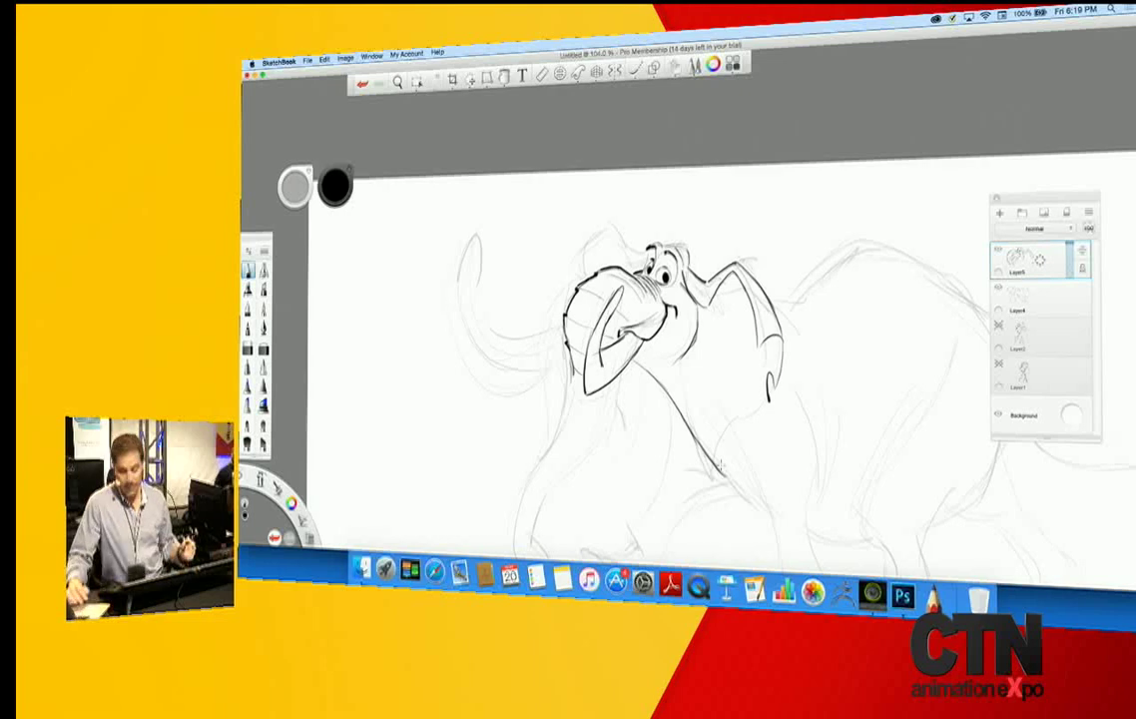
{"action": "key", "text": "super+z"}
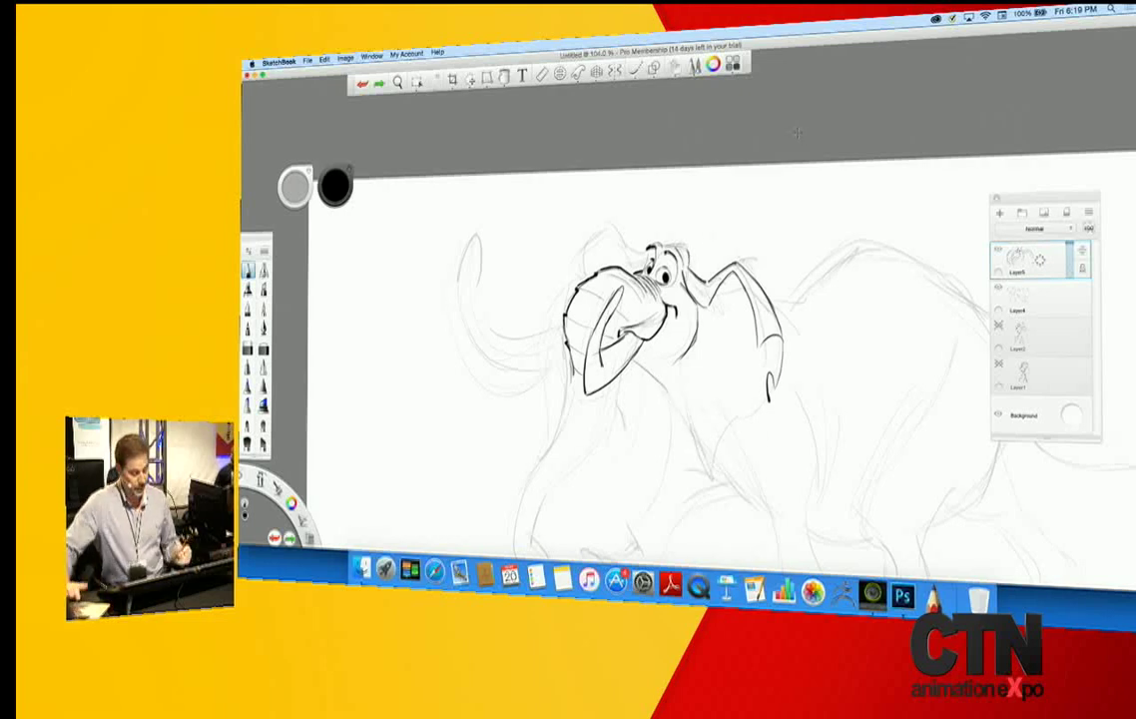
{"action": "mouse_move", "coordinate": [685, 371]}
{"action": "left_mouse_down"}
{"action": "mouse_move", "coordinate": [688, 410]}
{"action": "mouse_move", "coordinate": [718, 475]}
{"action": "mouse_move", "coordinate": [716, 452]}
{"action": "mouse_move", "coordinate": [740, 425]}
{"action": "mouse_move", "coordinate": [722, 443]}
{"action": "mouse_move", "coordinate": [763, 407]}
{"action": "mouse_move", "coordinate": [727, 426]}
{"action": "mouse_move", "coordinate": [769, 402]}
{"action": "left_mouse_up"}
{"action": "key", "text": "super+z"}
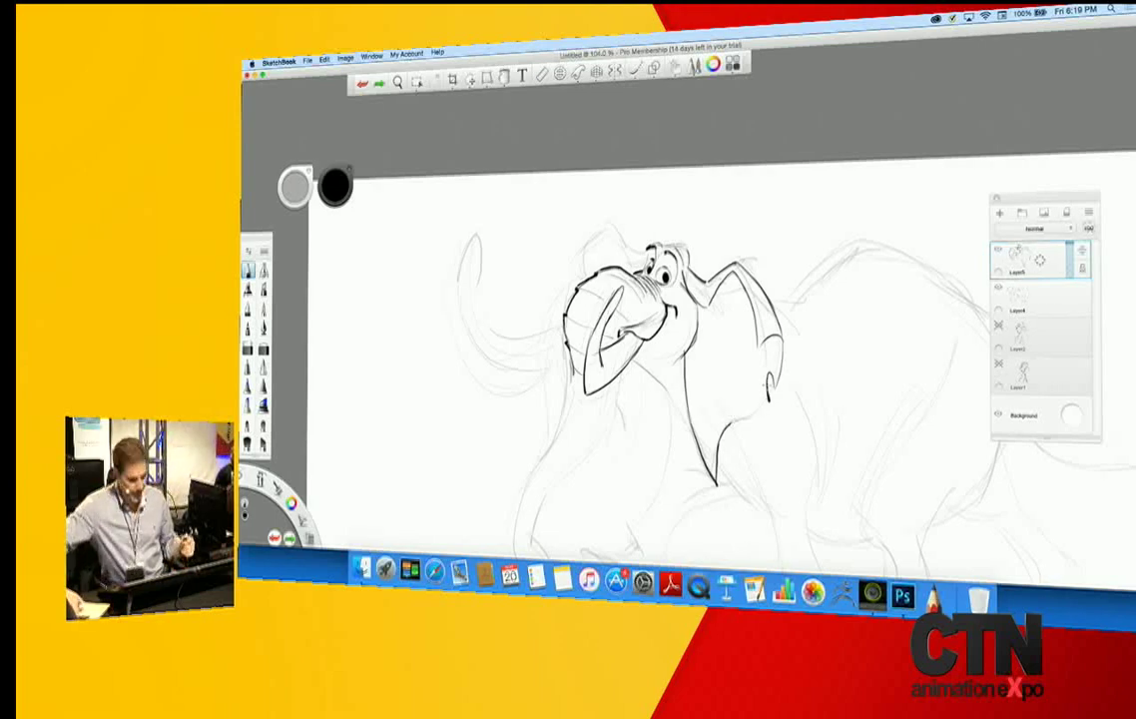
{"action": "left_click_drag", "start_coordinate": [729, 425], "coordinate": [734, 409]}
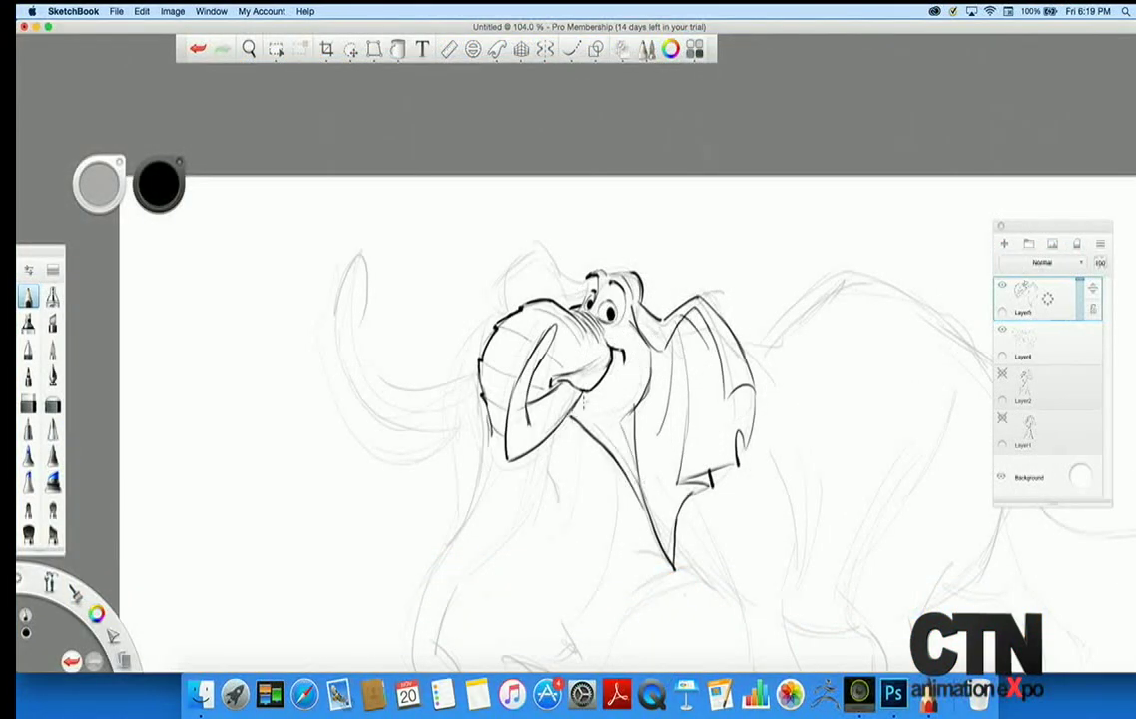
{"action": "left_click_drag", "start_coordinate": [586, 426], "coordinate": [612, 443]}
- Thicken the top of the head above the eyes and draw the far ear behind the trunk
{"action": "left_click_drag", "start_coordinate": [641, 280], "coordinate": [640, 300]}
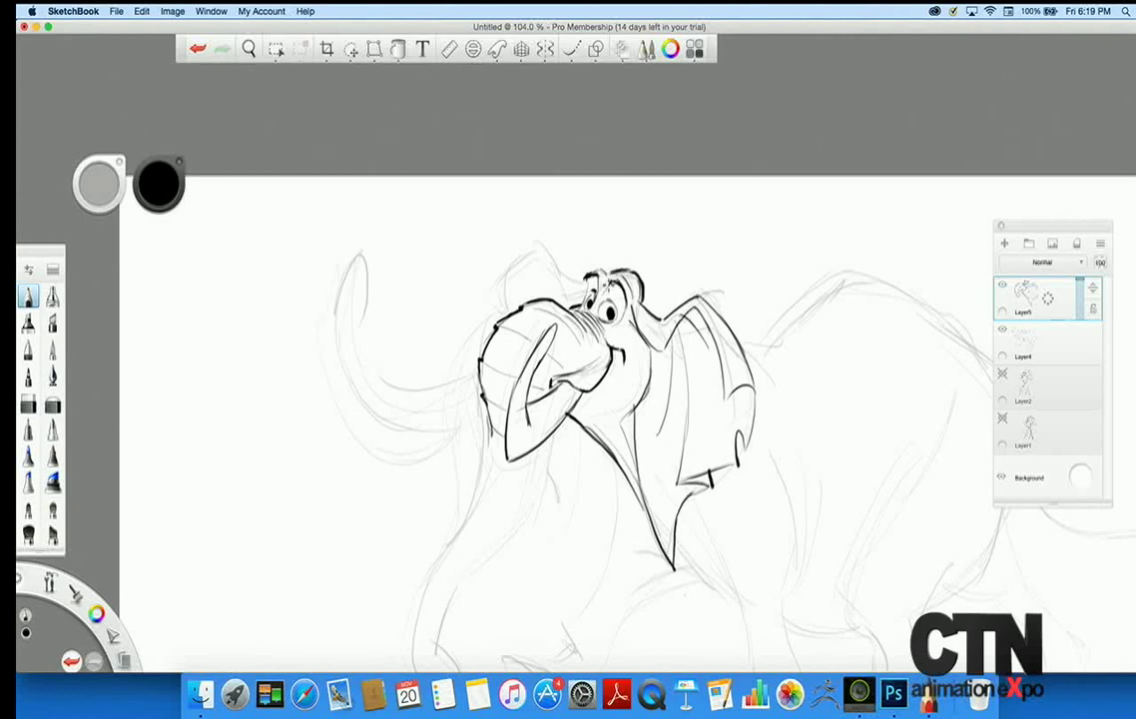
{"action": "mouse_move", "coordinate": [546, 247]}
{"action": "left_mouse_down"}
{"action": "mouse_move", "coordinate": [513, 250]}
{"action": "mouse_move", "coordinate": [478, 302]}
{"action": "mouse_move", "coordinate": [536, 246]}
{"action": "mouse_move", "coordinate": [558, 275]}
{"action": "left_mouse_up"}
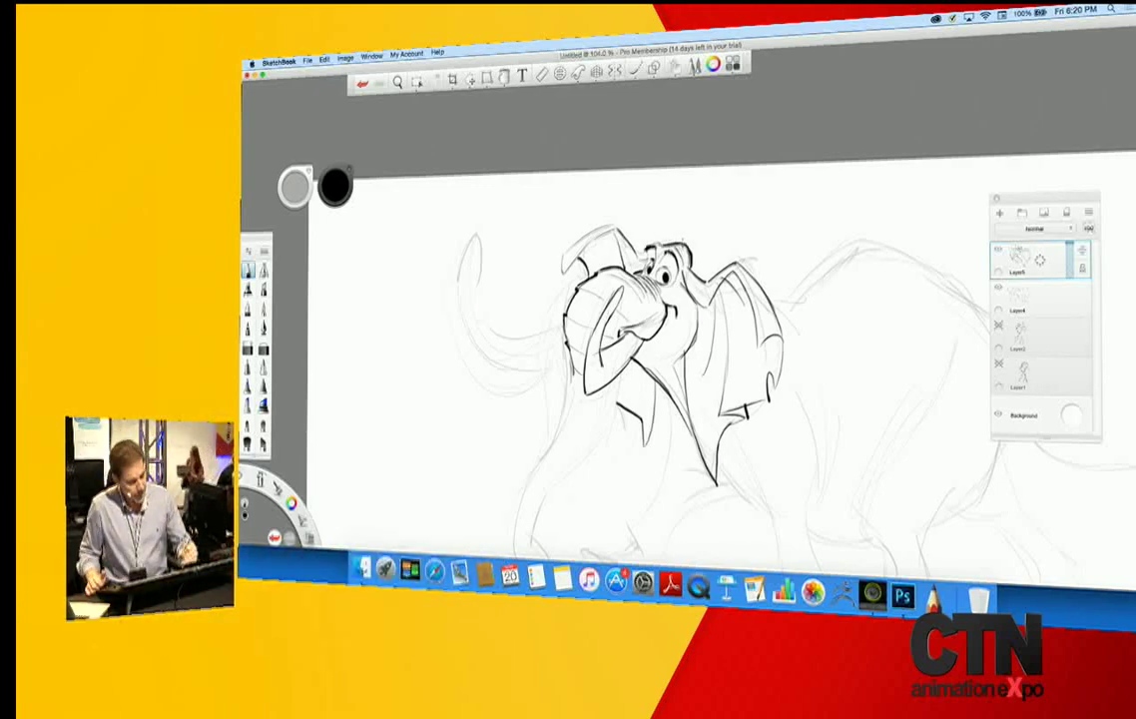
- Draw a few curved hairs and a small curl on top of the head, comparing with and without them
{"action": "mouse_move", "coordinate": [708, 238]}
{"action": "left_mouse_down"}
{"action": "mouse_move", "coordinate": [681, 196]}
{"action": "mouse_move", "coordinate": [661, 208]}
{"action": "mouse_move", "coordinate": [672, 224]}
{"action": "left_mouse_up"}
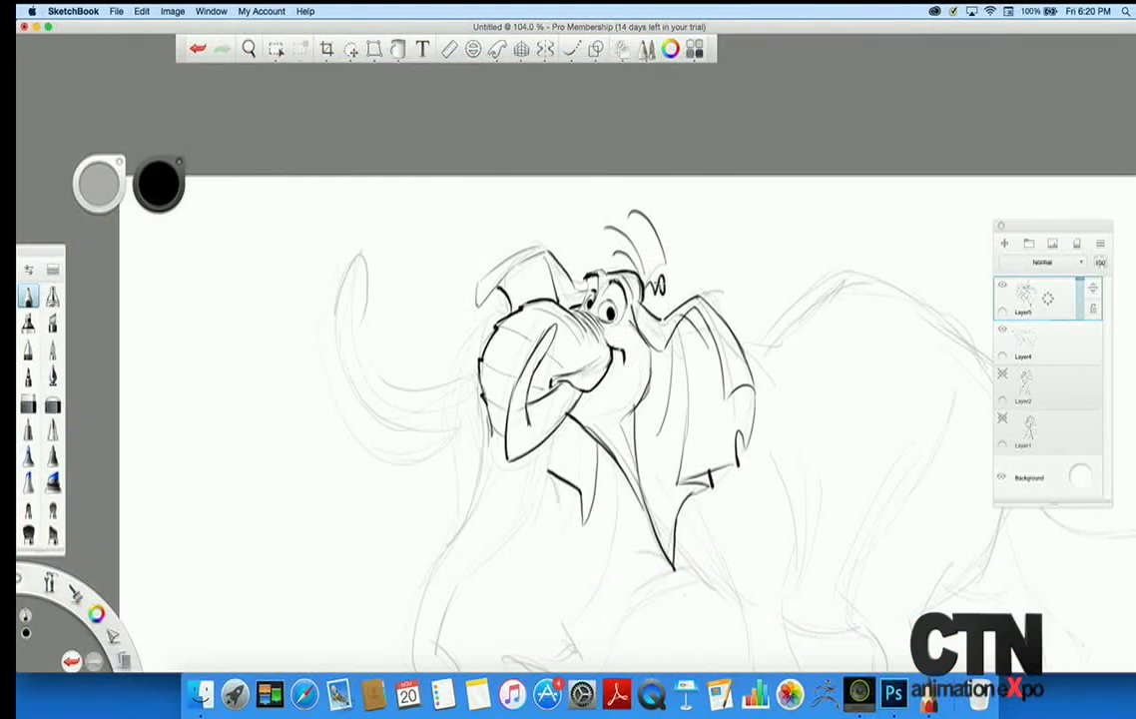
{"action": "key", "text": "super+z"}
{"action": "key", "text": "super+z"}
{"action": "key", "text": "shift+super+z"}
{"action": "key", "text": "super+z"}
{"action": "key", "text": "shift+super+z"}
- Outline both sides of the trunk down to its curled tip and add wrinkle rings along its length
{"action": "left_click_drag", "start_coordinate": [553, 434], "coordinate": [531, 523]}
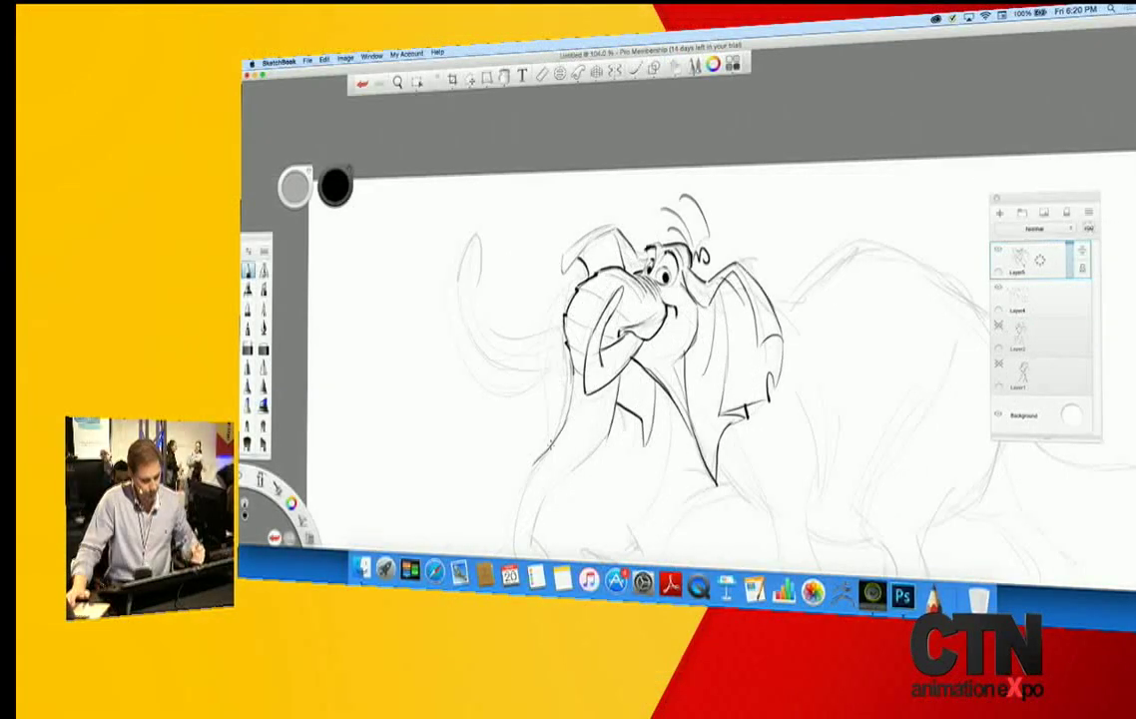
{"action": "left_click_drag", "start_coordinate": [608, 231], "coordinate": [564, 270]}
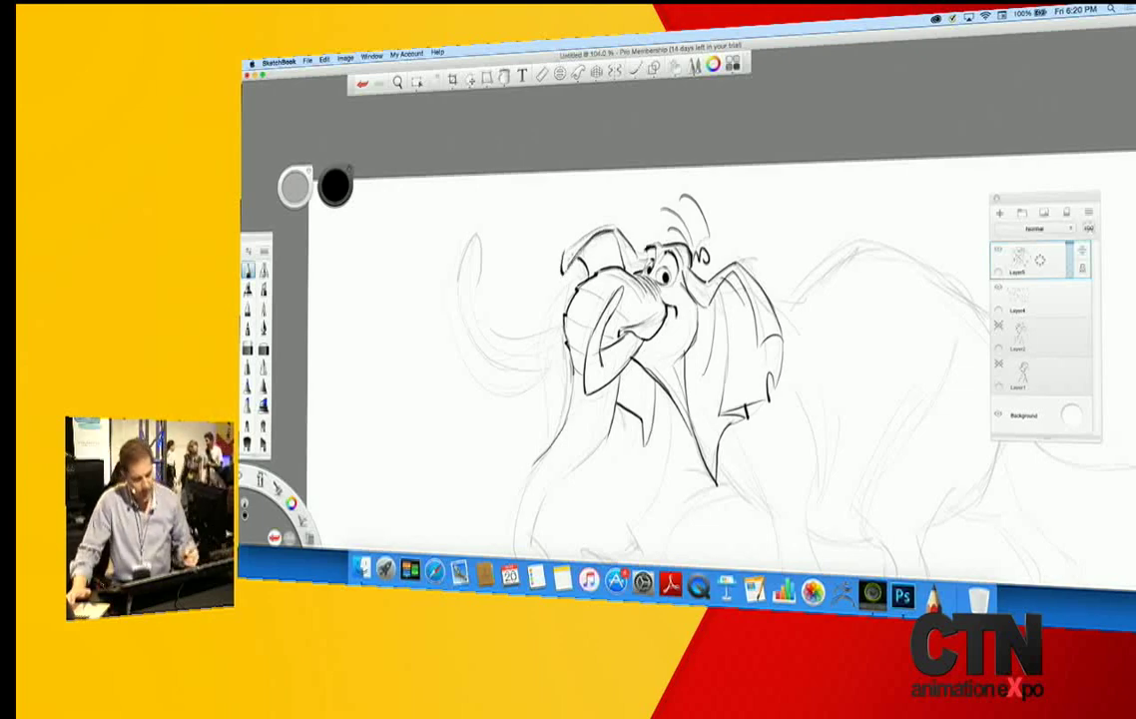
{"action": "key", "text": "space"}
{"action": "mouse_move", "coordinate": [515, 409]}
{"action": "left_mouse_down"}
{"action": "mouse_move", "coordinate": [489, 417]}
{"action": "mouse_move", "coordinate": [497, 421]}
{"action": "mouse_move", "coordinate": [506, 387]}
{"action": "left_mouse_up"}
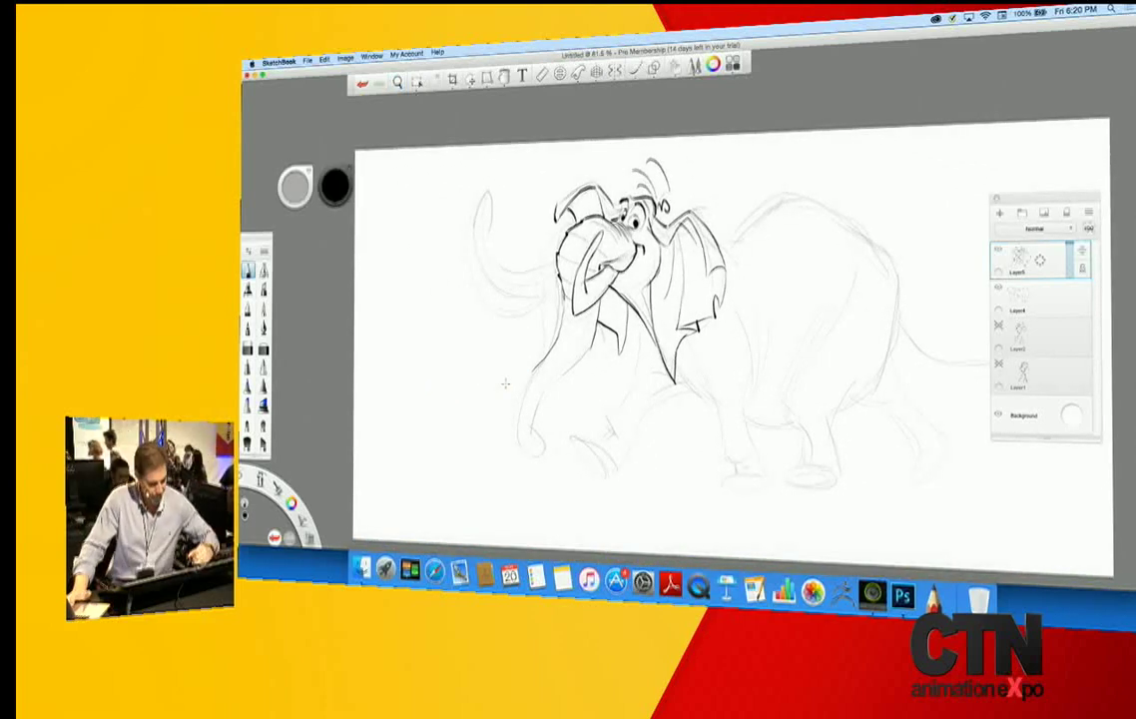
{"action": "mouse_move", "coordinate": [519, 405]}
{"action": "left_mouse_down"}
{"action": "mouse_move", "coordinate": [529, 451]}
{"action": "mouse_move", "coordinate": [540, 431]}
{"action": "left_mouse_up"}
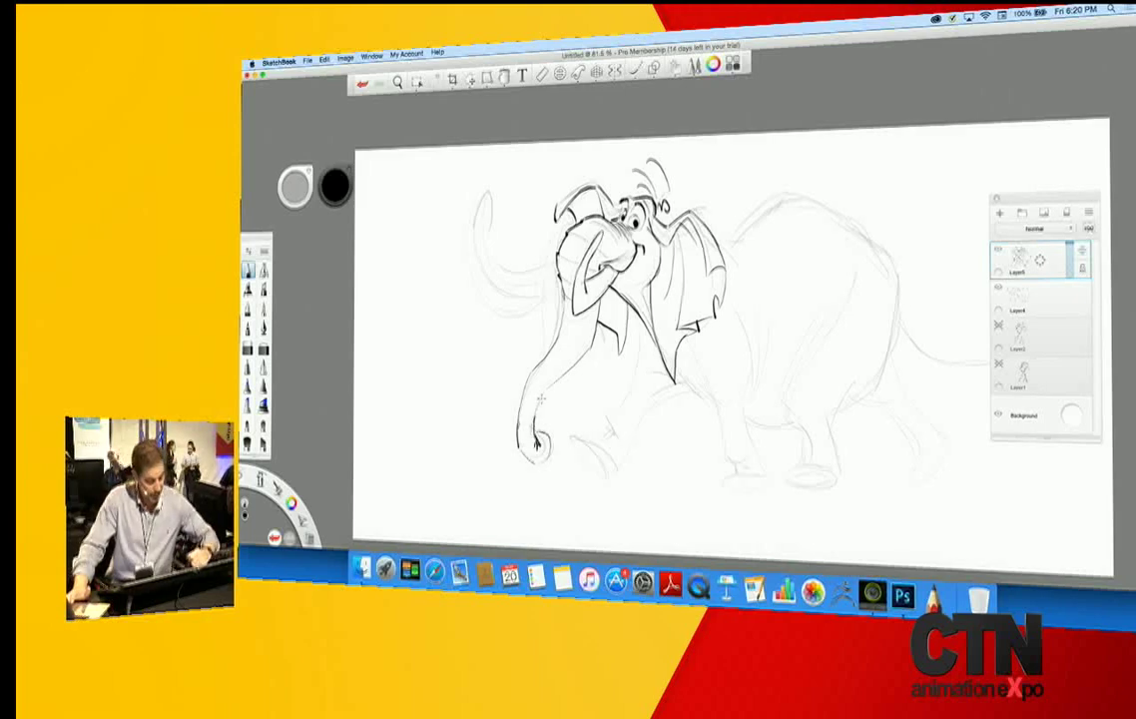
{"action": "left_click_drag", "start_coordinate": [544, 392], "coordinate": [588, 345]}
{"action": "mouse_move", "coordinate": [562, 299]}
{"action": "left_mouse_down"}
{"action": "mouse_move", "coordinate": [518, 444]}
{"action": "mouse_move", "coordinate": [535, 462]}
{"action": "left_mouse_up"}
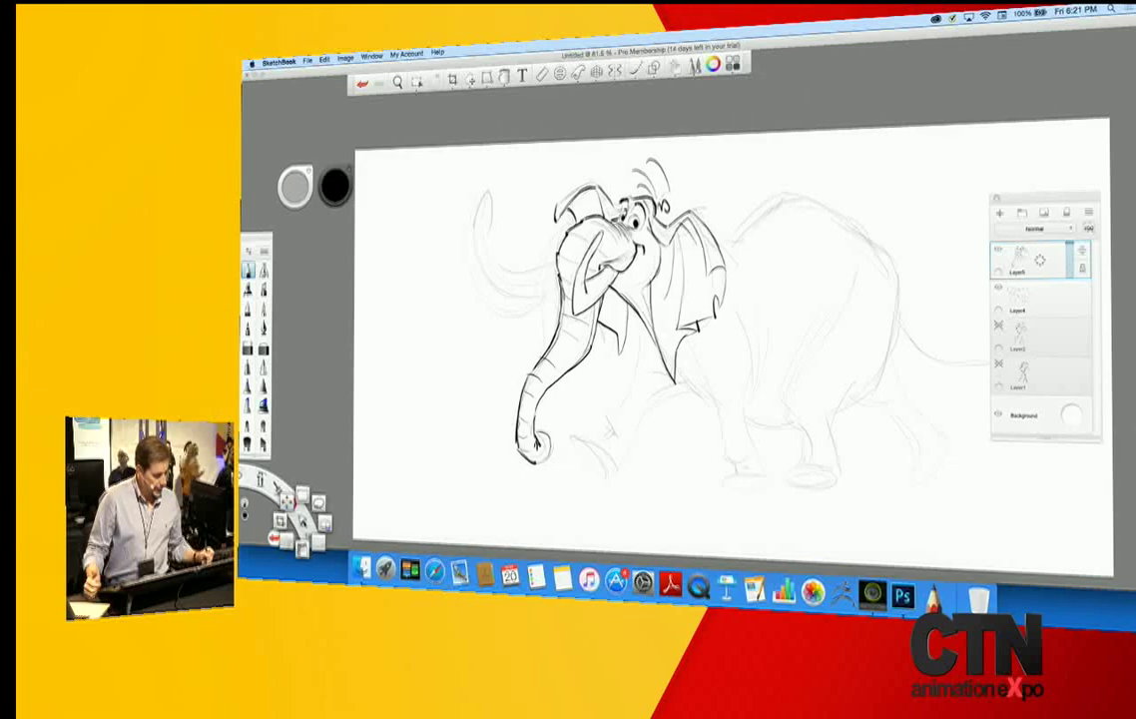
- Lasso the inked head and trunk, scale them down slightly over the sketch, and deselect
{"action": "left_click_drag", "start_coordinate": [302, 521], "coordinate": [321, 502]}
{"action": "mouse_move", "coordinate": [487, 450]}
{"action": "left_mouse_down"}
{"action": "mouse_move", "coordinate": [716, 429]}
{"action": "mouse_move", "coordinate": [727, 152]}
{"action": "mouse_move", "coordinate": [498, 198]}
{"action": "mouse_move", "coordinate": [482, 454]}
{"action": "left_mouse_up"}
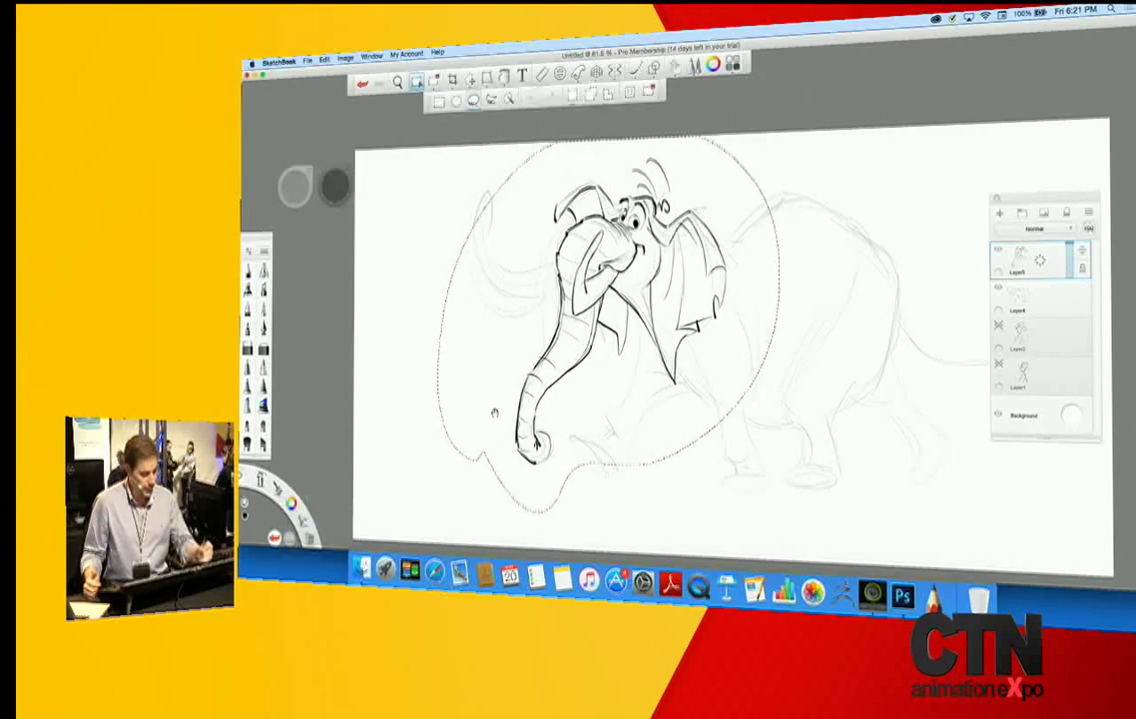
{"action": "left_click", "coordinate": [471, 80]}
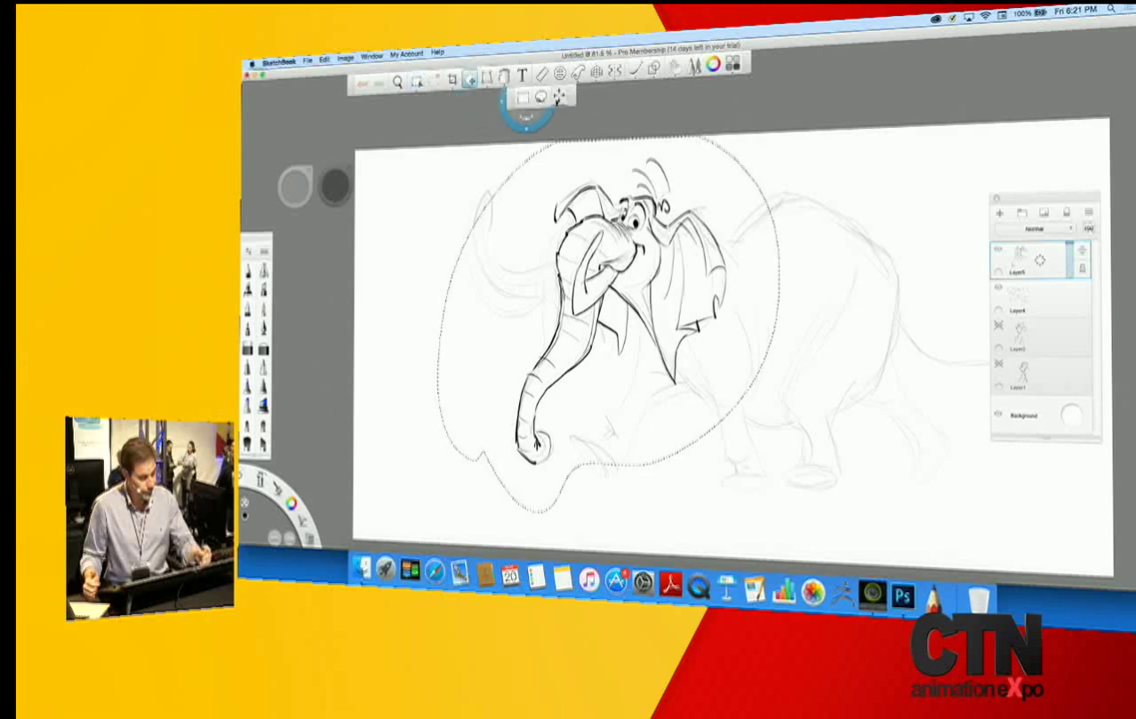
{"action": "mouse_move", "coordinate": [499, 280]}
{"action": "left_mouse_down"}
{"action": "mouse_move", "coordinate": [484, 281]}
{"action": "mouse_move", "coordinate": [488, 306]}
{"action": "left_mouse_up"}
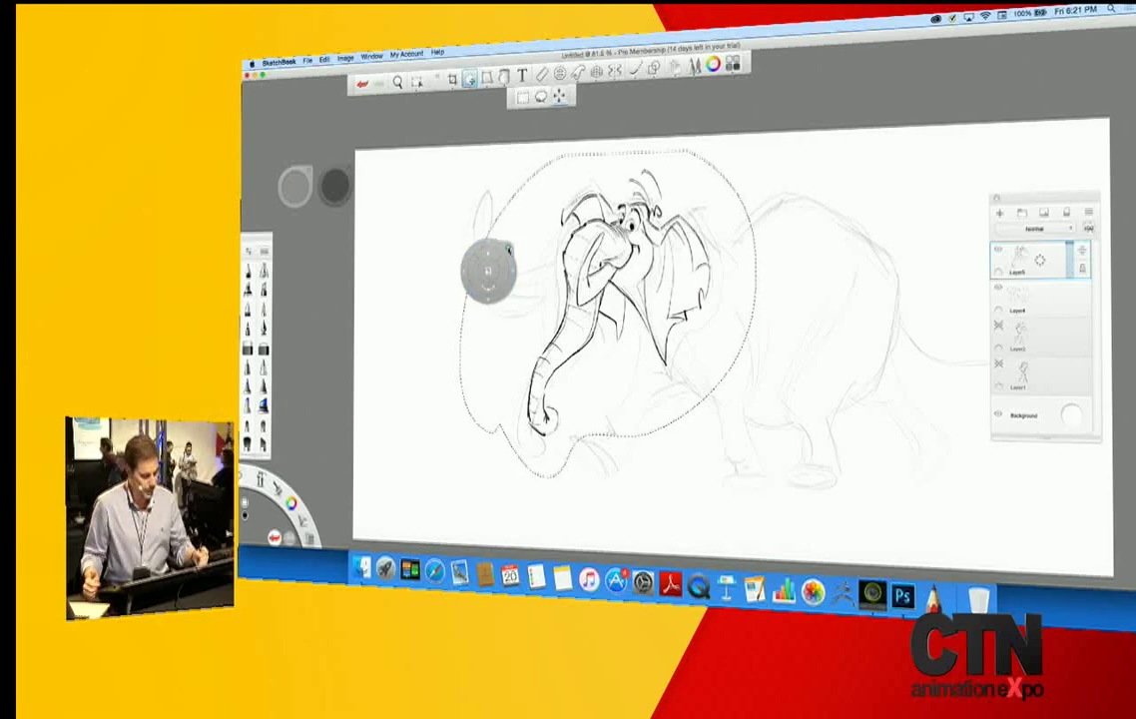
{"action": "key", "text": "super+d"}
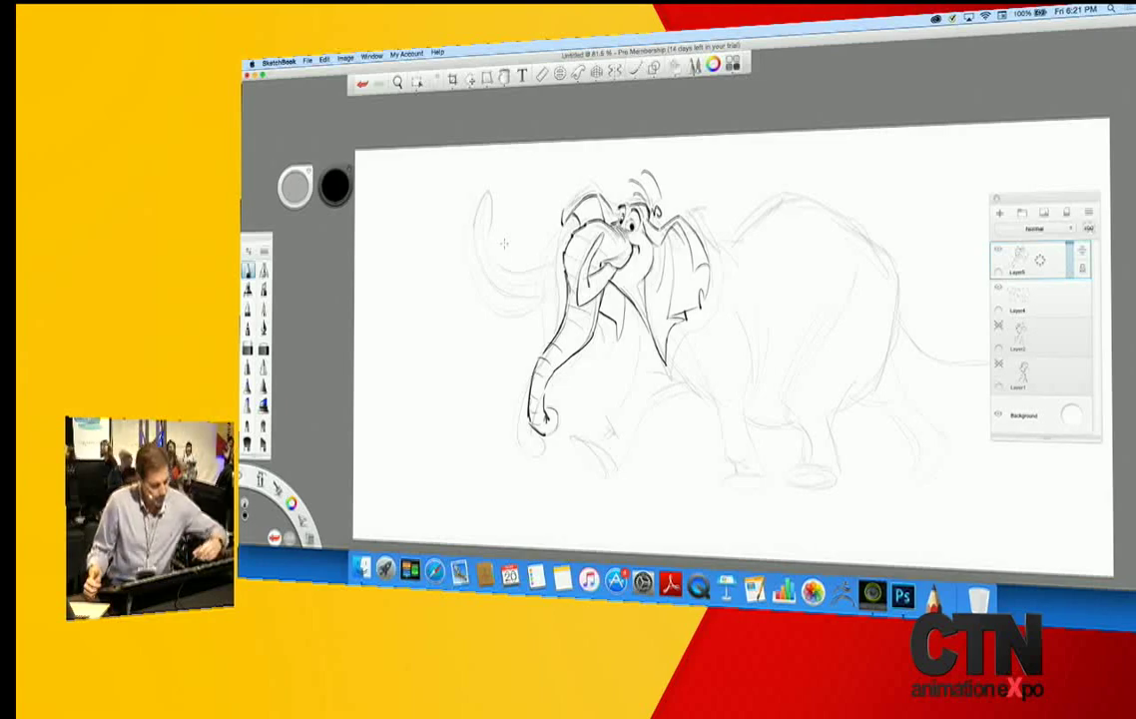
- Draw the long far tusk curving out from behind the trunk and up to a point, with a bold lower edge
{"action": "mouse_move", "coordinate": [562, 258]}
{"action": "left_mouse_down"}
{"action": "mouse_move", "coordinate": [520, 265]}
{"action": "mouse_move", "coordinate": [549, 280]}
{"action": "mouse_move", "coordinate": [518, 288]}
{"action": "left_mouse_up"}
{"action": "key", "text": "space"}
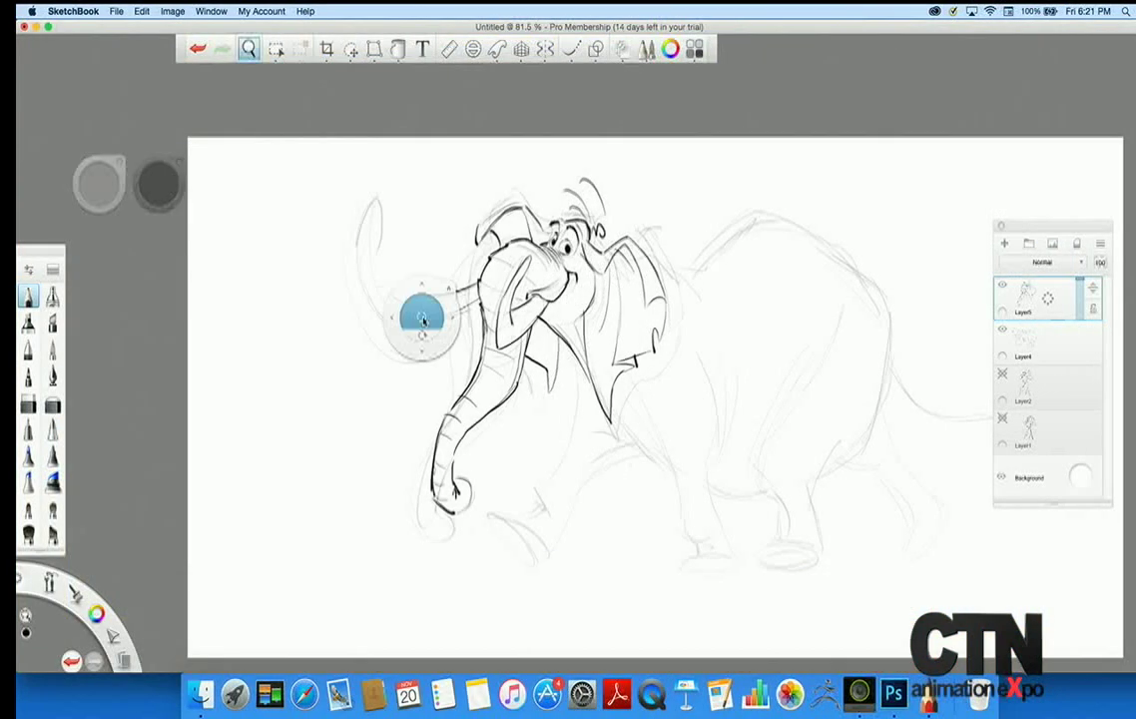
{"action": "left_click_drag", "start_coordinate": [423, 322], "coordinate": [426, 408]}
{"action": "left_click_drag", "start_coordinate": [475, 497], "coordinate": [500, 565]}
{"action": "left_click_drag", "start_coordinate": [501, 565], "coordinate": [537, 535]}
{"action": "left_click_drag", "start_coordinate": [536, 534], "coordinate": [611, 642]}
{"action": "left_click_drag", "start_coordinate": [493, 416], "coordinate": [441, 342]}
{"action": "mouse_move", "coordinate": [452, 298]}
{"action": "left_mouse_down"}
{"action": "mouse_move", "coordinate": [440, 389]}
{"action": "mouse_move", "coordinate": [427, 363]}
{"action": "mouse_move", "coordinate": [483, 444]}
{"action": "left_mouse_up"}
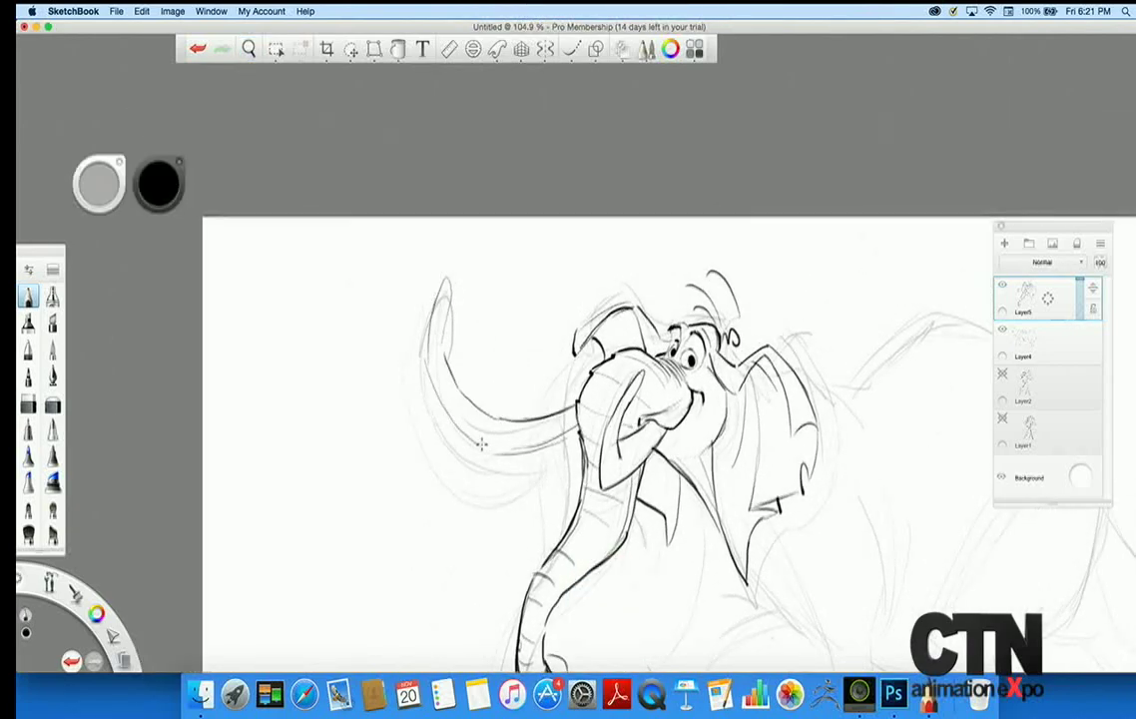
{"action": "mouse_move", "coordinate": [446, 276]}
{"action": "left_mouse_down"}
{"action": "mouse_move", "coordinate": [435, 349]}
{"action": "mouse_move", "coordinate": [455, 409]}
{"action": "mouse_move", "coordinate": [489, 448]}
{"action": "mouse_move", "coordinate": [566, 437]}
{"action": "mouse_move", "coordinate": [490, 413]}
{"action": "mouse_move", "coordinate": [461, 380]}
{"action": "mouse_move", "coordinate": [441, 319]}
{"action": "left_mouse_up"}
{"action": "left_click_drag", "start_coordinate": [433, 340], "coordinate": [443, 393]}
{"action": "mouse_move", "coordinate": [490, 448]}
{"action": "left_mouse_down"}
{"action": "mouse_move", "coordinate": [527, 450]}
{"action": "mouse_move", "coordinate": [578, 431]}
{"action": "left_mouse_up"}
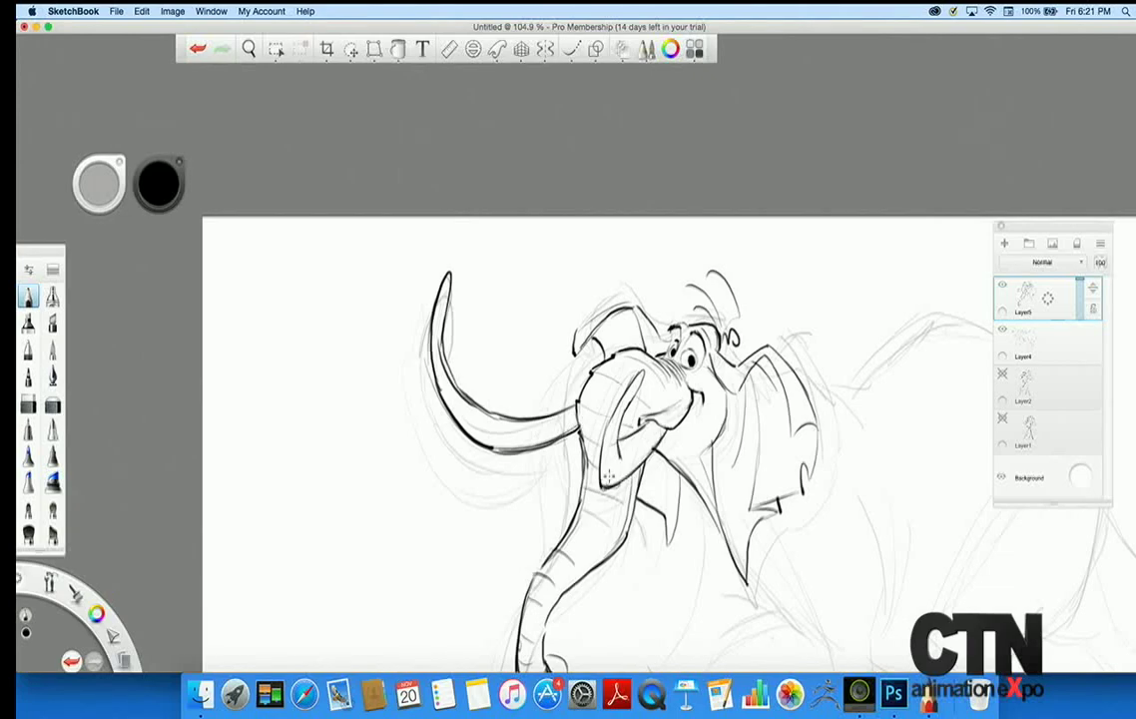
- Outline the near front leg from shoulder to ankle, with chest creases and the front edge of the raised far foreleg
{"action": "key", "text": "space"}
{"action": "mouse_move", "coordinate": [503, 574]}
{"action": "left_mouse_down"}
{"action": "mouse_move", "coordinate": [330, 509]}
{"action": "mouse_move", "coordinate": [349, 480]}
{"action": "left_mouse_up"}
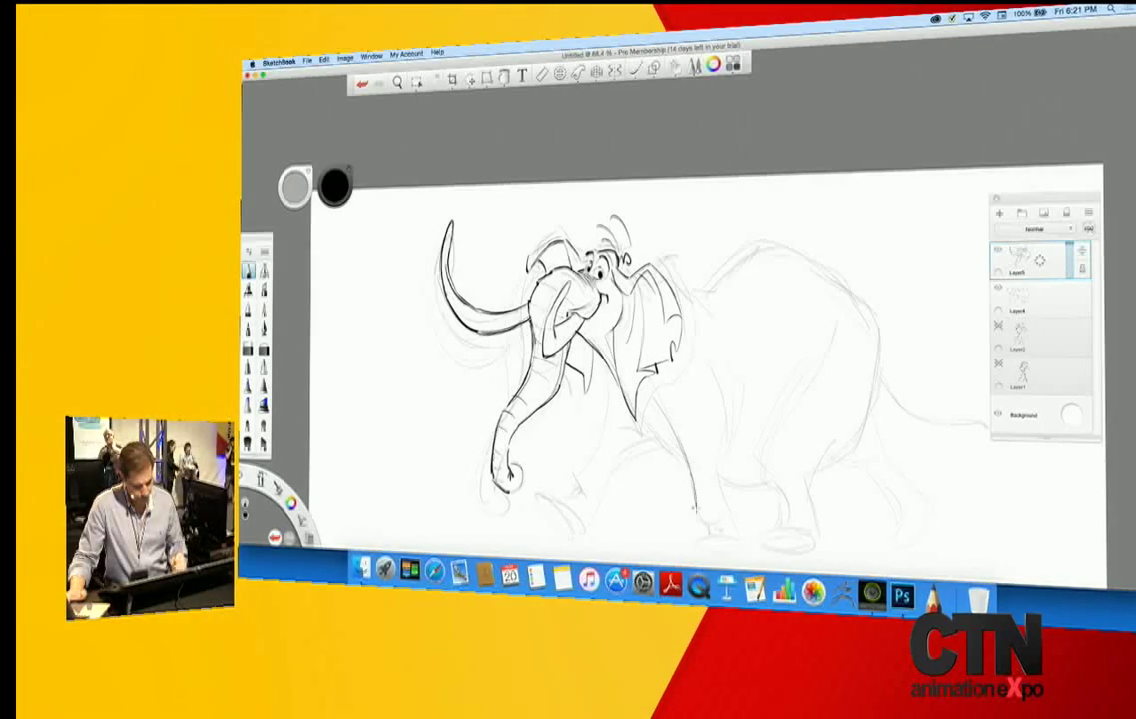
{"action": "left_click_drag", "start_coordinate": [597, 493], "coordinate": [654, 619]}
{"action": "left_click_drag", "start_coordinate": [726, 507], "coordinate": [744, 543]}
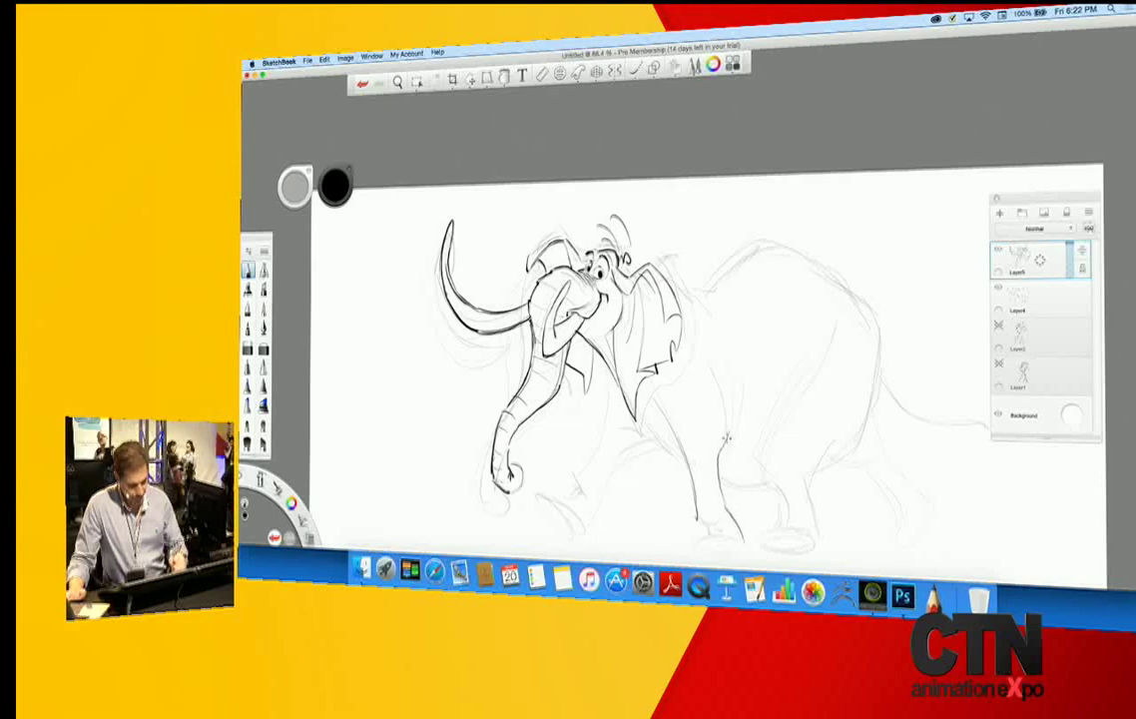
{"action": "mouse_move", "coordinate": [731, 373]}
{"action": "left_mouse_down"}
{"action": "mouse_move", "coordinate": [723, 463]}
{"action": "mouse_move", "coordinate": [742, 419]}
{"action": "left_mouse_up"}
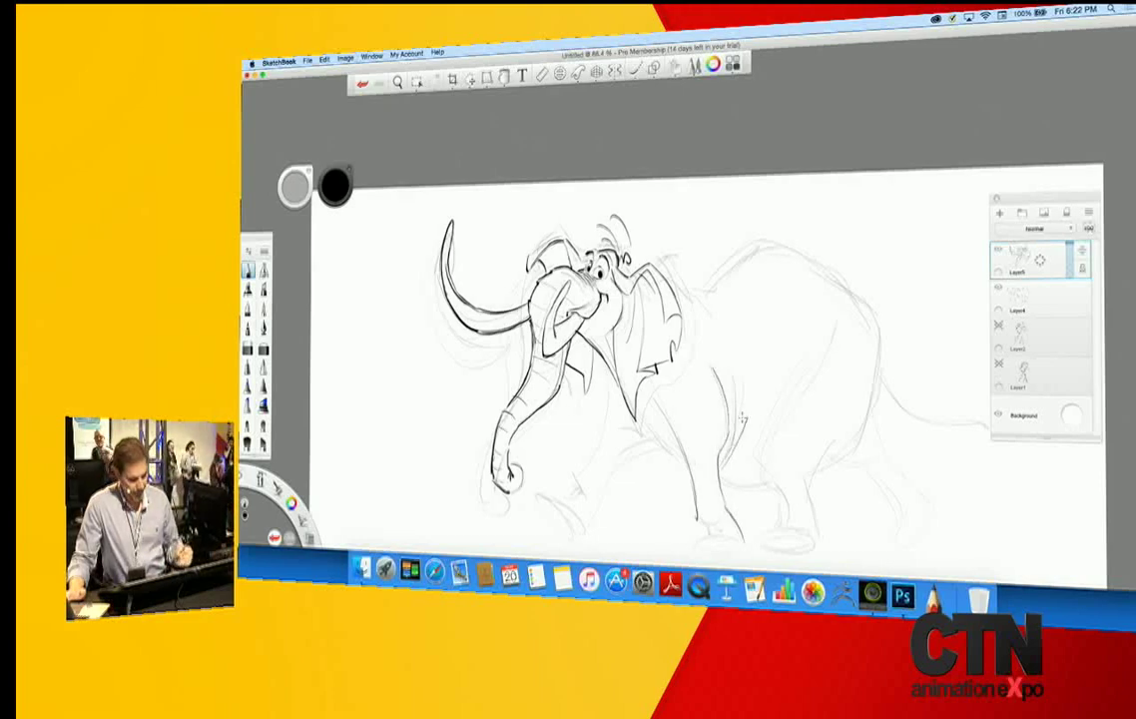
{"action": "left_click_drag", "start_coordinate": [683, 456], "coordinate": [642, 412]}
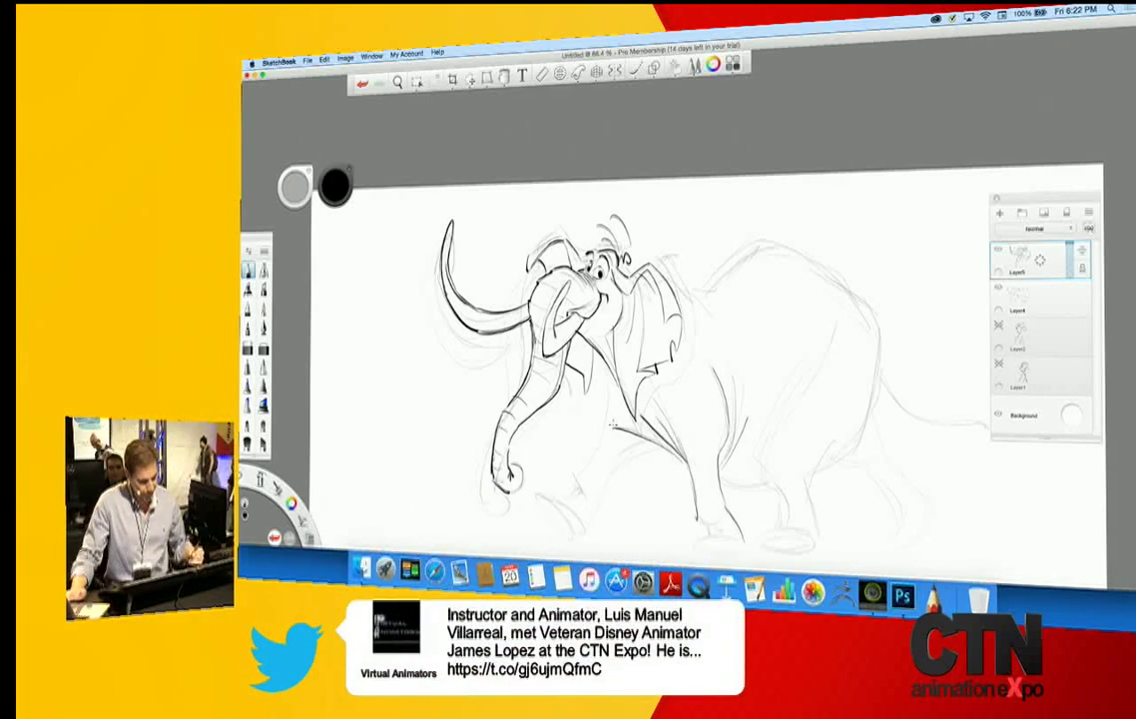
{"action": "left_click_drag", "start_coordinate": [608, 365], "coordinate": [578, 471]}
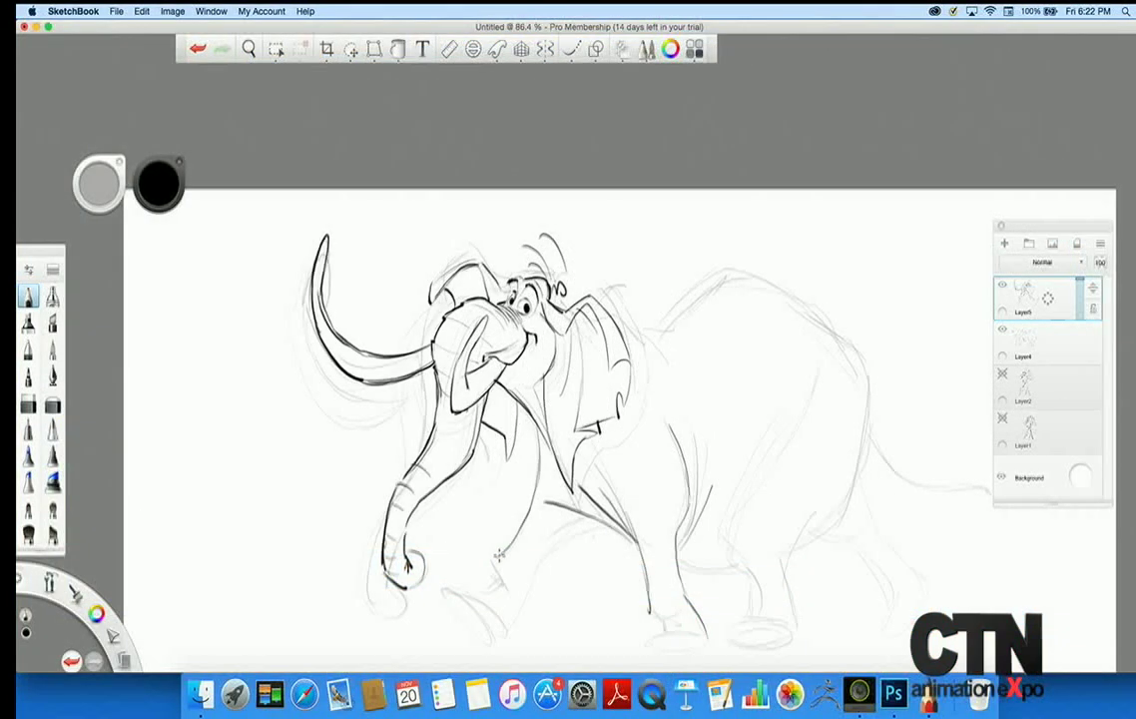
{"action": "mouse_move", "coordinate": [499, 555]}
{"action": "left_mouse_down"}
{"action": "mouse_move", "coordinate": [501, 580]}
{"action": "mouse_move", "coordinate": [490, 538]}
{"action": "mouse_move", "coordinate": [550, 504]}
{"action": "left_mouse_up"}
- Draw the near front foot as a flattened oval with rounded toenails along its front
{"action": "key", "text": "space"}
{"action": "mouse_move", "coordinate": [525, 588]}
{"action": "left_mouse_down"}
{"action": "mouse_move", "coordinate": [436, 475]}
{"action": "mouse_move", "coordinate": [332, 375]}
{"action": "left_mouse_up"}
{"action": "left_click_drag", "start_coordinate": [689, 483], "coordinate": [628, 481]}
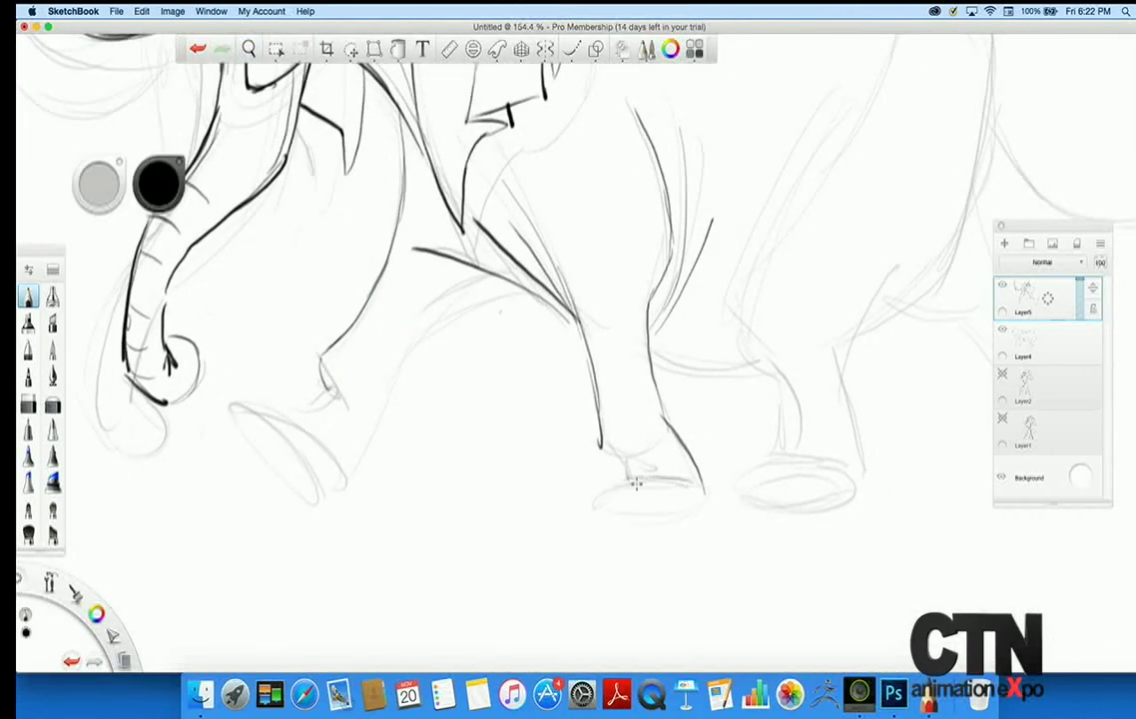
{"action": "mouse_move", "coordinate": [706, 486]}
{"action": "left_mouse_down"}
{"action": "mouse_move", "coordinate": [626, 510]}
{"action": "mouse_move", "coordinate": [685, 489]}
{"action": "mouse_move", "coordinate": [628, 477]}
{"action": "mouse_move", "coordinate": [660, 480]}
{"action": "mouse_move", "coordinate": [594, 497]}
{"action": "mouse_move", "coordinate": [636, 510]}
{"action": "mouse_move", "coordinate": [597, 497]}
{"action": "mouse_move", "coordinate": [626, 489]}
{"action": "mouse_move", "coordinate": [675, 503]}
{"action": "left_mouse_up"}
{"action": "left_click_drag", "start_coordinate": [611, 481], "coordinate": [590, 503]}
{"action": "mouse_move", "coordinate": [645, 478]}
{"action": "left_mouse_down"}
{"action": "mouse_move", "coordinate": [677, 491]}
{"action": "mouse_move", "coordinate": [605, 485]}
{"action": "left_mouse_up"}
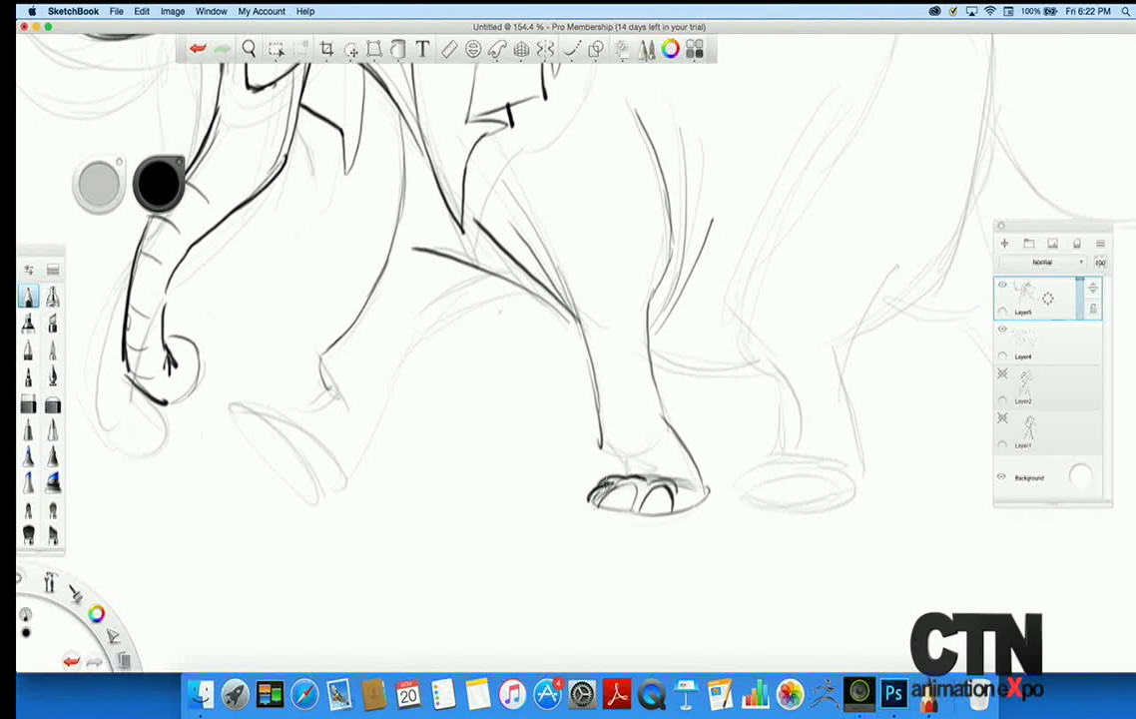
- Add wrinkle folds around the near front ankle and darken both sides of the lower leg up to the chest
{"action": "mouse_move", "coordinate": [681, 514]}
{"action": "left_mouse_down"}
{"action": "mouse_move", "coordinate": [700, 485]}
{"action": "mouse_move", "coordinate": [617, 452]}
{"action": "mouse_move", "coordinate": [662, 445]}
{"action": "mouse_move", "coordinate": [600, 449]}
{"action": "mouse_move", "coordinate": [664, 468]}
{"action": "mouse_move", "coordinate": [624, 472]}
{"action": "mouse_move", "coordinate": [635, 457]}
{"action": "mouse_move", "coordinate": [673, 446]}
{"action": "left_mouse_up"}
{"action": "mouse_move", "coordinate": [673, 446]}
{"action": "left_mouse_down"}
{"action": "mouse_move", "coordinate": [627, 456]}
{"action": "mouse_move", "coordinate": [692, 474]}
{"action": "left_mouse_up"}
{"action": "mouse_move", "coordinate": [621, 457]}
{"action": "left_mouse_down"}
{"action": "mouse_move", "coordinate": [681, 453]}
{"action": "mouse_move", "coordinate": [599, 439]}
{"action": "mouse_move", "coordinate": [597, 397]}
{"action": "mouse_move", "coordinate": [665, 407]}
{"action": "mouse_move", "coordinate": [650, 348]}
{"action": "left_mouse_up"}
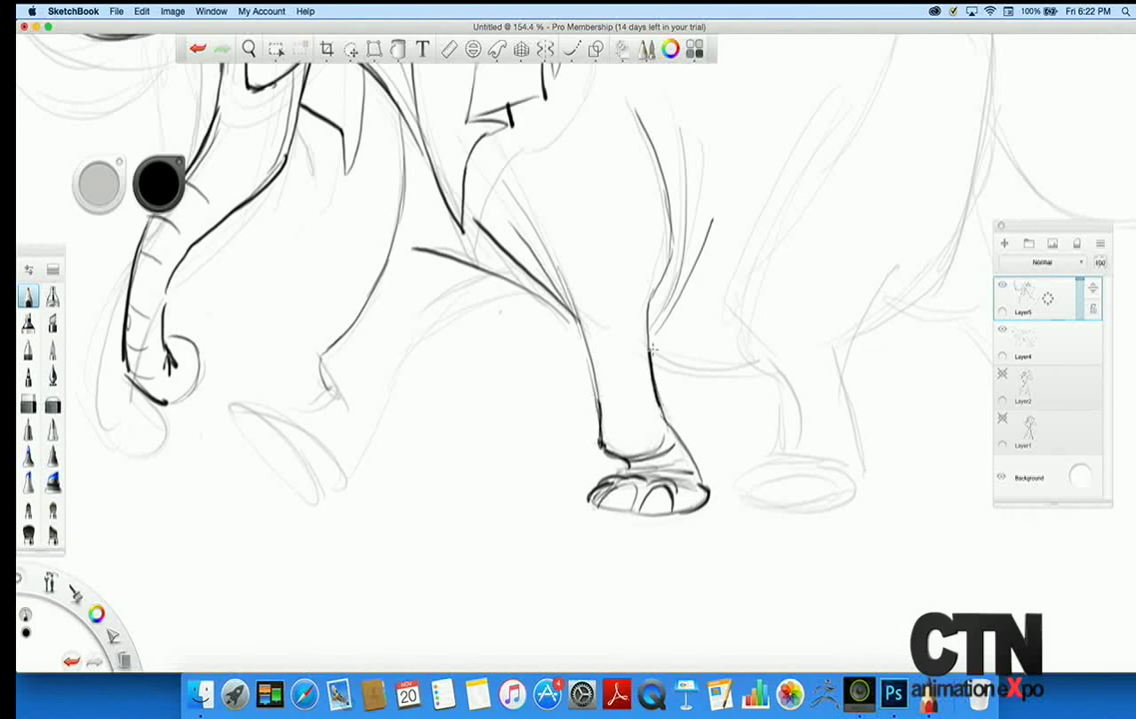
{"action": "left_click_drag", "start_coordinate": [646, 436], "coordinate": [601, 445]}
{"action": "mouse_move", "coordinate": [634, 432]}
{"action": "left_mouse_down"}
{"action": "mouse_move", "coordinate": [605, 434]}
{"action": "mouse_move", "coordinate": [607, 413]}
{"action": "left_mouse_up"}
{"action": "mouse_move", "coordinate": [588, 357]}
{"action": "left_mouse_down"}
{"action": "mouse_move", "coordinate": [563, 309]}
{"action": "mouse_move", "coordinate": [575, 321]}
{"action": "mouse_move", "coordinate": [527, 290]}
{"action": "left_mouse_up"}
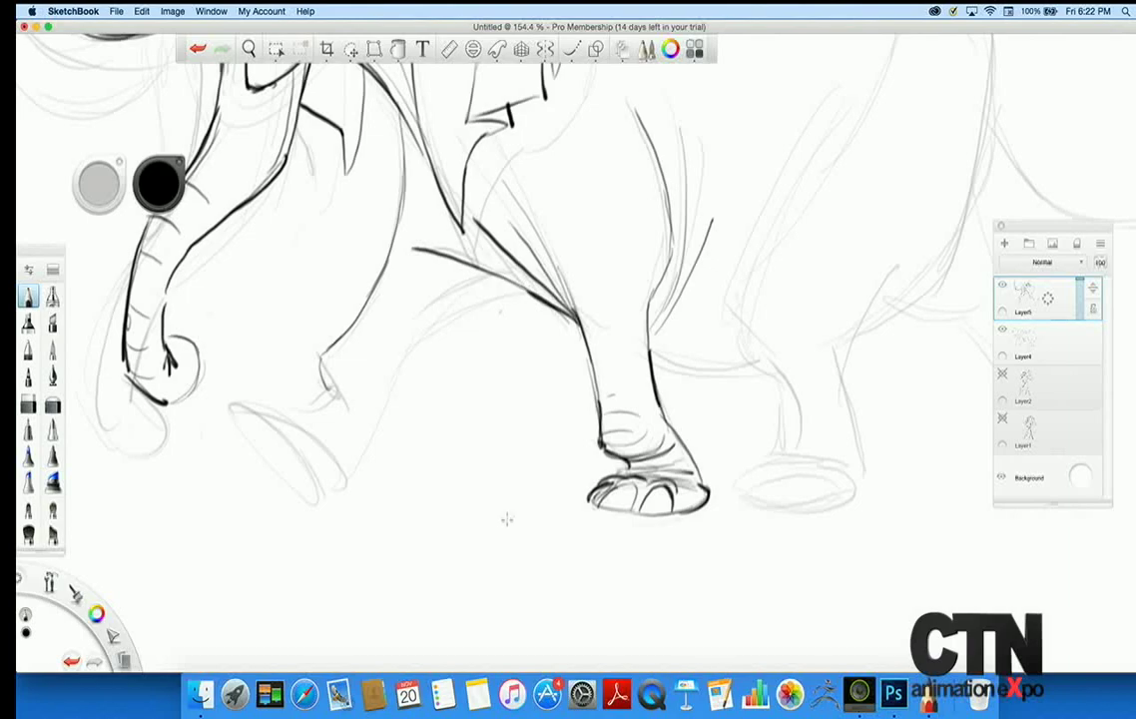
- Ink the bottom edges of the near feet and draw a bold belly line from the front leg to the hind leg
{"action": "left_click_drag", "start_coordinate": [672, 514], "coordinate": [635, 512]}
{"action": "left_click_drag", "start_coordinate": [783, 505], "coordinate": [854, 486]}
{"action": "key", "text": "space"}
{"action": "mouse_move", "coordinate": [418, 539]}
{"action": "left_mouse_down"}
{"action": "mouse_move", "coordinate": [390, 560]}
{"action": "mouse_move", "coordinate": [440, 661]}
{"action": "left_mouse_up"}
{"action": "mouse_move", "coordinate": [611, 460]}
{"action": "left_mouse_down"}
{"action": "mouse_move", "coordinate": [627, 395]}
{"action": "mouse_move", "coordinate": [654, 416]}
{"action": "left_mouse_up"}
{"action": "left_click_drag", "start_coordinate": [612, 477], "coordinate": [705, 485]}
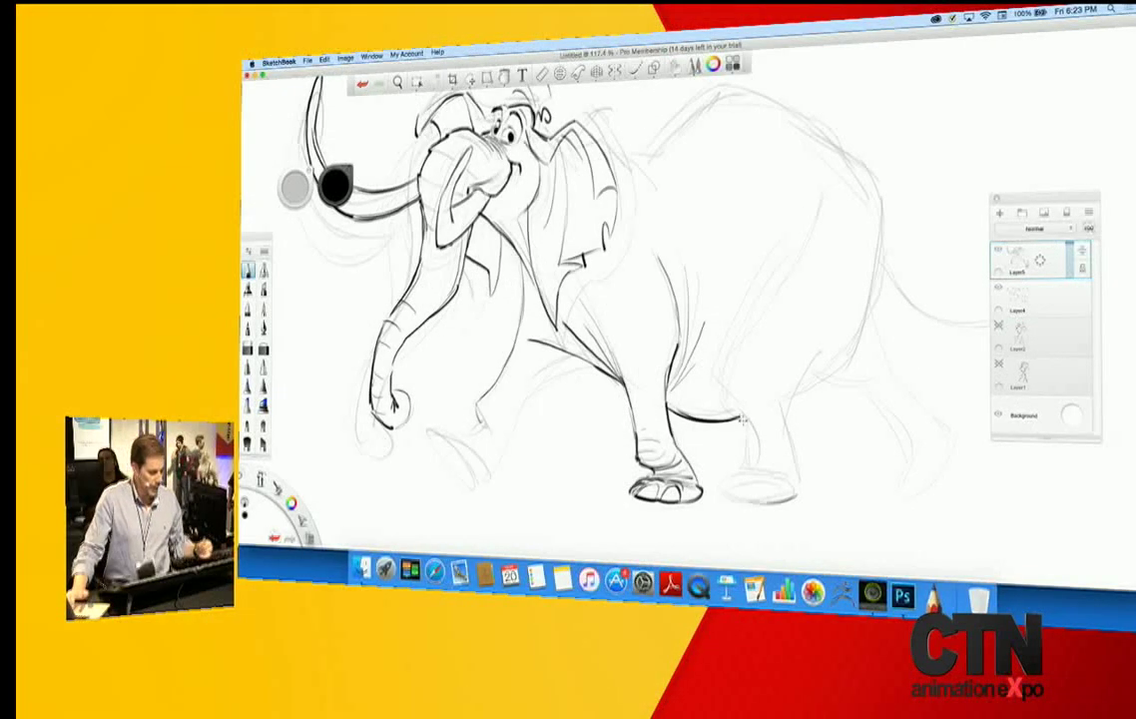
- Remove the trunk's lower outer contour and redraw it slightly wider, curving around into the curled tip
{"action": "mouse_move", "coordinate": [379, 381]}
{"action": "left_mouse_down"}
{"action": "mouse_move", "coordinate": [378, 371]}
{"action": "mouse_move", "coordinate": [376, 391]}
{"action": "mouse_move", "coordinate": [369, 377]}
{"action": "left_mouse_up"}
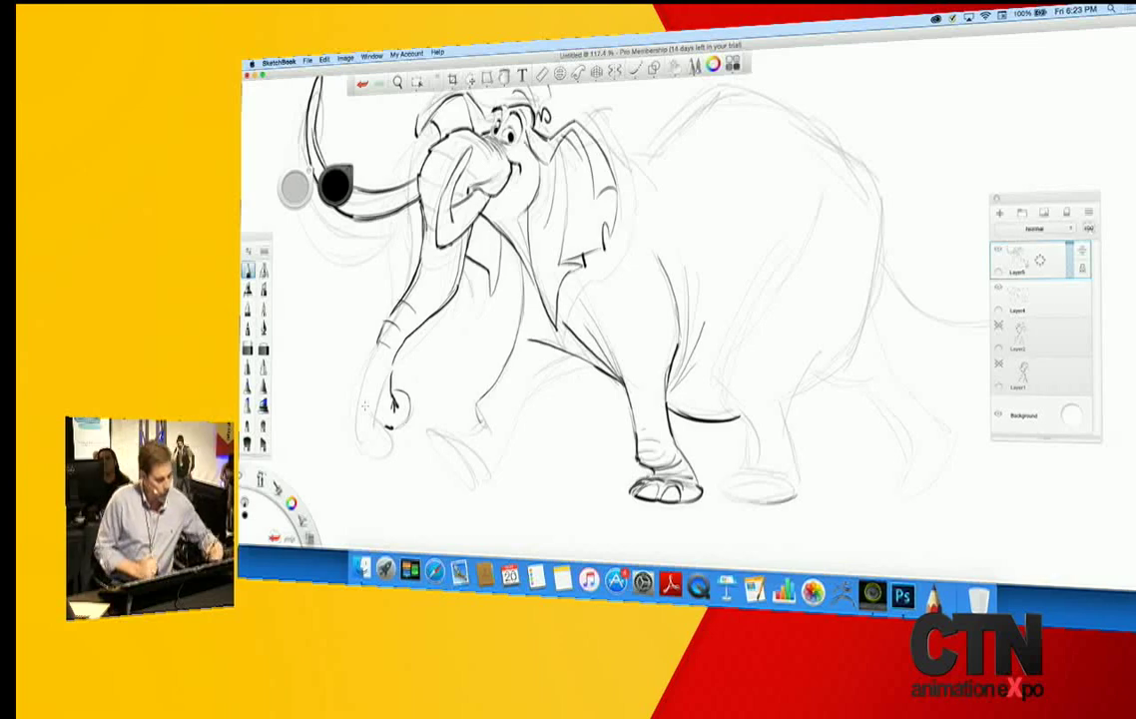
{"action": "left_click_drag", "start_coordinate": [378, 347], "coordinate": [373, 416]}
{"action": "mouse_move", "coordinate": [378, 346]}
{"action": "left_mouse_down"}
{"action": "mouse_move", "coordinate": [364, 411]}
{"action": "mouse_move", "coordinate": [393, 428]}
{"action": "left_mouse_up"}
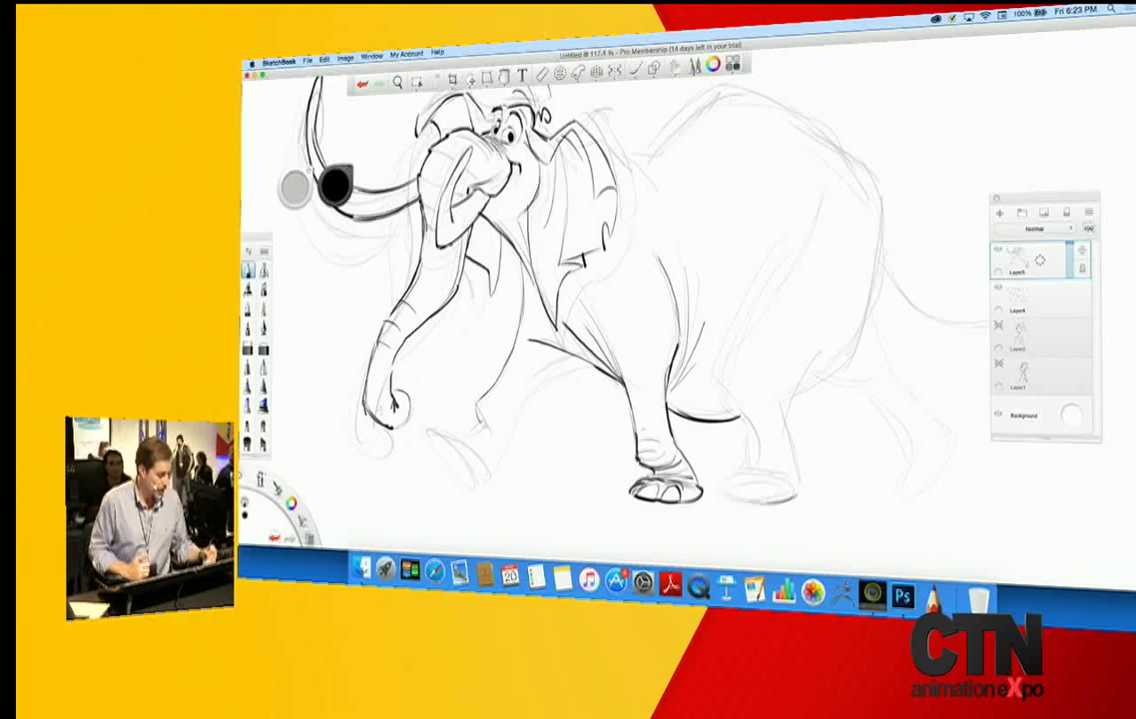
{"action": "left_click_drag", "start_coordinate": [366, 346], "coordinate": [357, 382]}
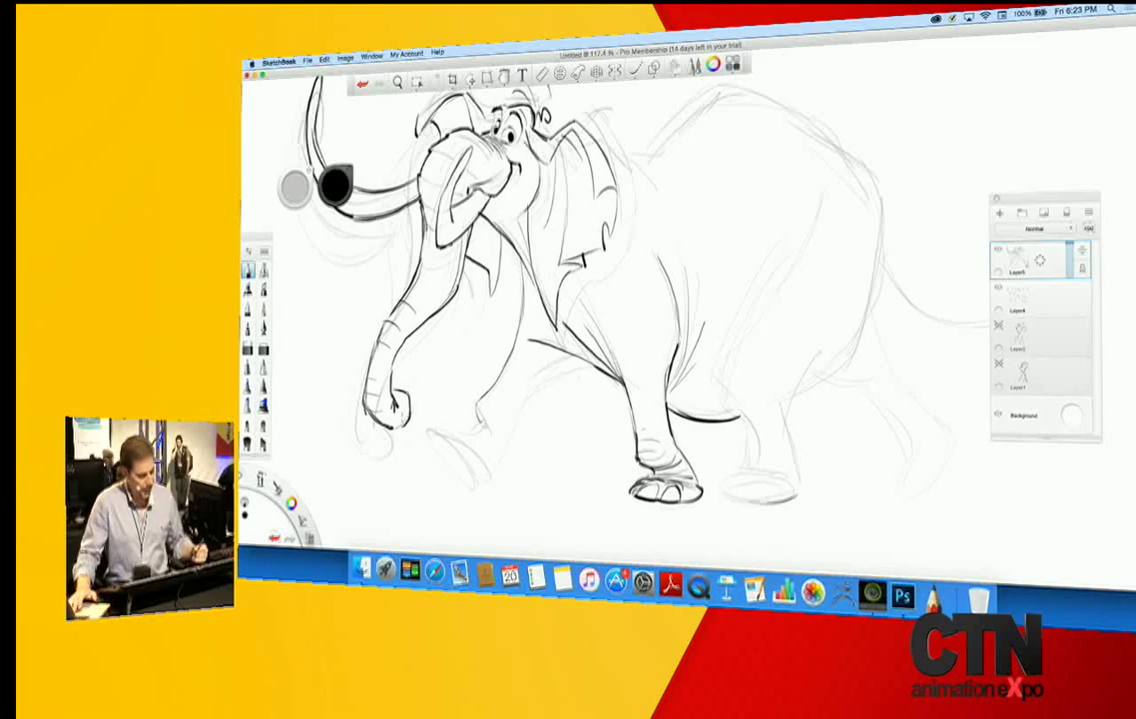
- Draw the raised far front leg's underside and its tilted foot, with toenails, sole and ankle folds
{"action": "left_click_drag", "start_coordinate": [589, 358], "coordinate": [533, 375]}
{"action": "key", "text": "space"}
{"action": "mouse_move", "coordinate": [462, 466]}
{"action": "left_mouse_down"}
{"action": "mouse_move", "coordinate": [482, 517]}
{"action": "mouse_move", "coordinate": [544, 500]}
{"action": "left_mouse_up"}
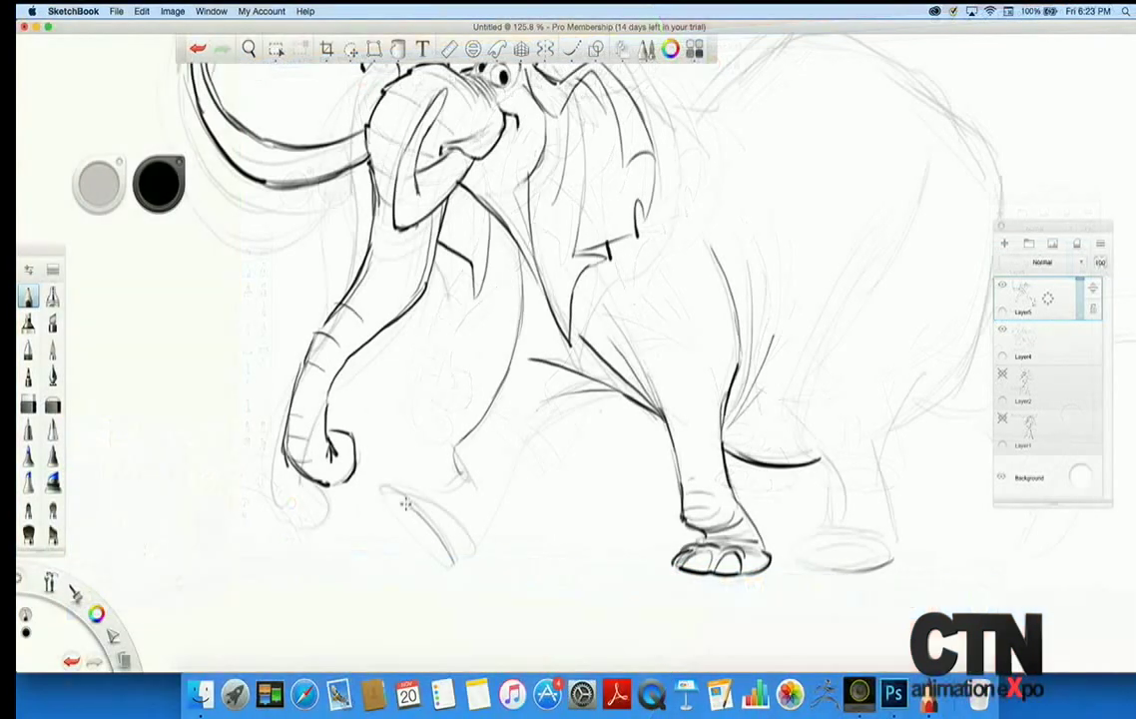
{"action": "mouse_move", "coordinate": [384, 489]}
{"action": "left_mouse_down"}
{"action": "mouse_move", "coordinate": [447, 562]}
{"action": "mouse_move", "coordinate": [455, 549]}
{"action": "mouse_move", "coordinate": [458, 568]}
{"action": "mouse_move", "coordinate": [463, 539]}
{"action": "mouse_move", "coordinate": [481, 536]}
{"action": "mouse_move", "coordinate": [536, 437]}
{"action": "left_mouse_up"}
{"action": "mouse_move", "coordinate": [589, 392]}
{"action": "left_mouse_down"}
{"action": "mouse_move", "coordinate": [461, 472]}
{"action": "mouse_move", "coordinate": [470, 488]}
{"action": "mouse_move", "coordinate": [460, 479]}
{"action": "mouse_move", "coordinate": [458, 494]}
{"action": "mouse_move", "coordinate": [462, 458]}
{"action": "mouse_move", "coordinate": [431, 495]}
{"action": "left_mouse_up"}
{"action": "mouse_move", "coordinate": [429, 489]}
{"action": "left_mouse_down"}
{"action": "mouse_move", "coordinate": [454, 533]}
{"action": "mouse_move", "coordinate": [386, 488]}
{"action": "left_mouse_up"}
{"action": "left_click_drag", "start_coordinate": [470, 553], "coordinate": [462, 568]}
{"action": "mouse_move", "coordinate": [420, 491]}
{"action": "left_mouse_down"}
{"action": "mouse_move", "coordinate": [386, 486]}
{"action": "mouse_move", "coordinate": [418, 516]}
{"action": "mouse_move", "coordinate": [408, 519]}
{"action": "mouse_move", "coordinate": [384, 495]}
{"action": "mouse_move", "coordinate": [446, 562]}
{"action": "mouse_move", "coordinate": [460, 561]}
{"action": "mouse_move", "coordinate": [467, 515]}
{"action": "left_mouse_up"}
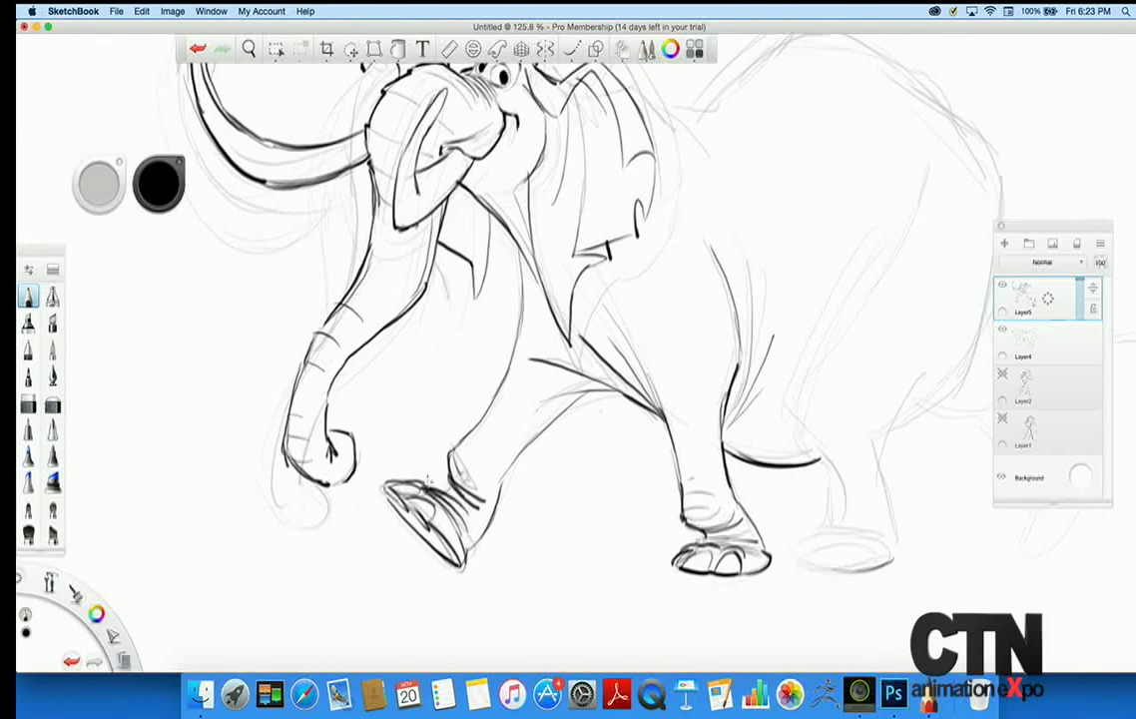
- Add ankle wrinkles to the raised front leg and thicken its front and back contours
{"action": "key", "text": "super+0"}
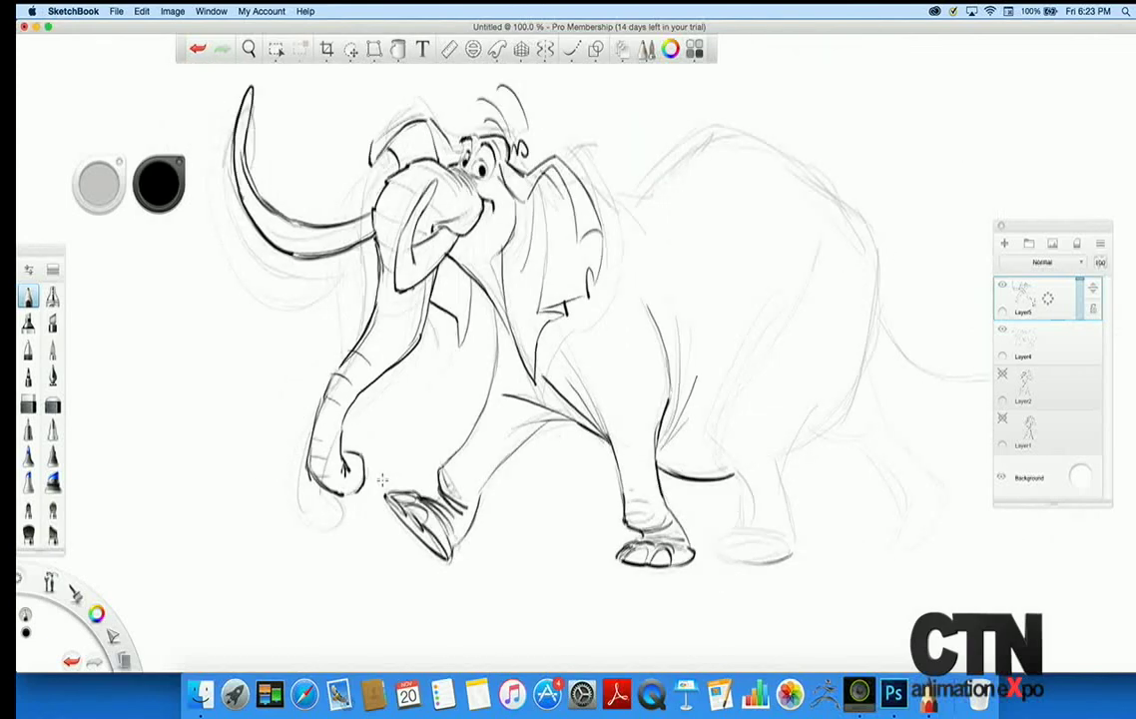
{"action": "mouse_move", "coordinate": [496, 515]}
{"action": "left_mouse_down"}
{"action": "mouse_move", "coordinate": [445, 488]}
{"action": "mouse_move", "coordinate": [433, 455]}
{"action": "mouse_move", "coordinate": [494, 482]}
{"action": "left_mouse_up"}
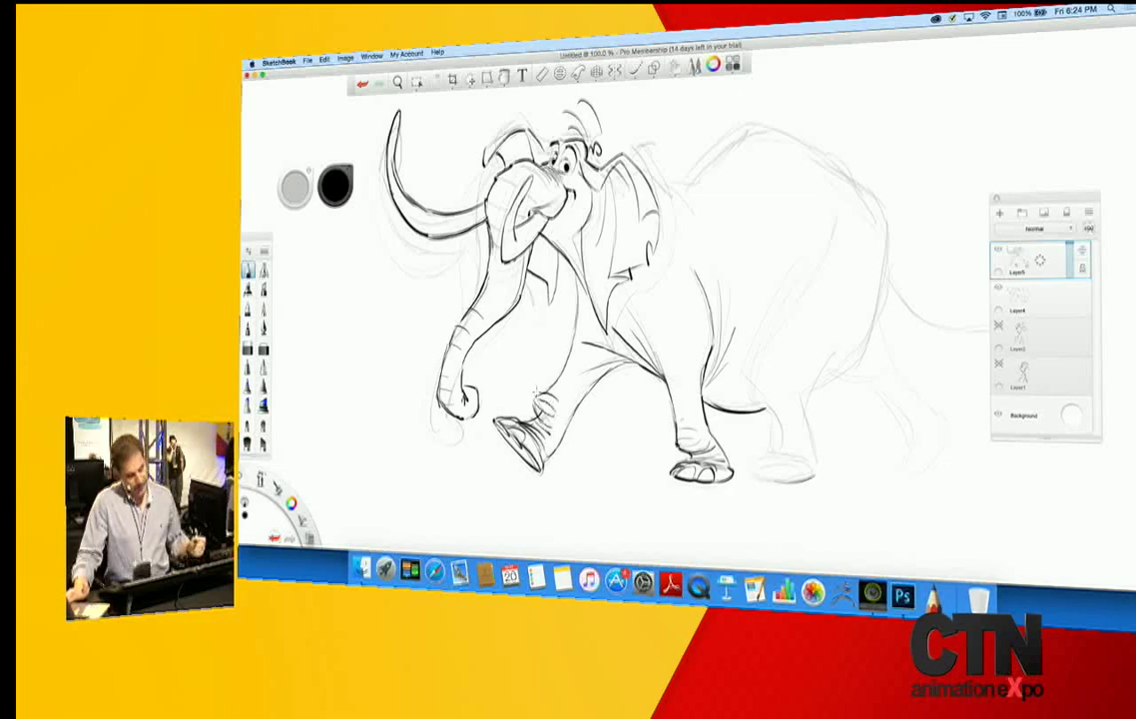
{"action": "left_click_drag", "start_coordinate": [577, 349], "coordinate": [554, 393]}
{"action": "mouse_move", "coordinate": [578, 297]}
{"action": "left_mouse_down"}
{"action": "mouse_move", "coordinate": [568, 439]}
{"action": "mouse_move", "coordinate": [548, 458]}
{"action": "left_mouse_up"}
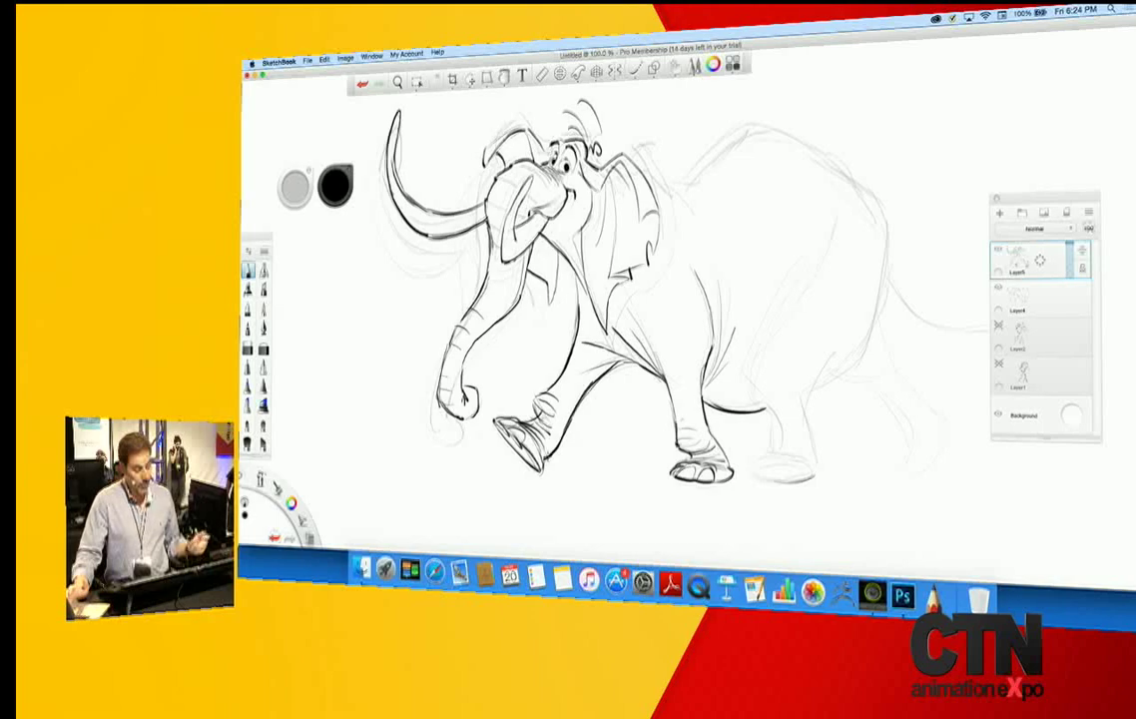
{"action": "left_click_drag", "start_coordinate": [488, 403], "coordinate": [462, 421]}
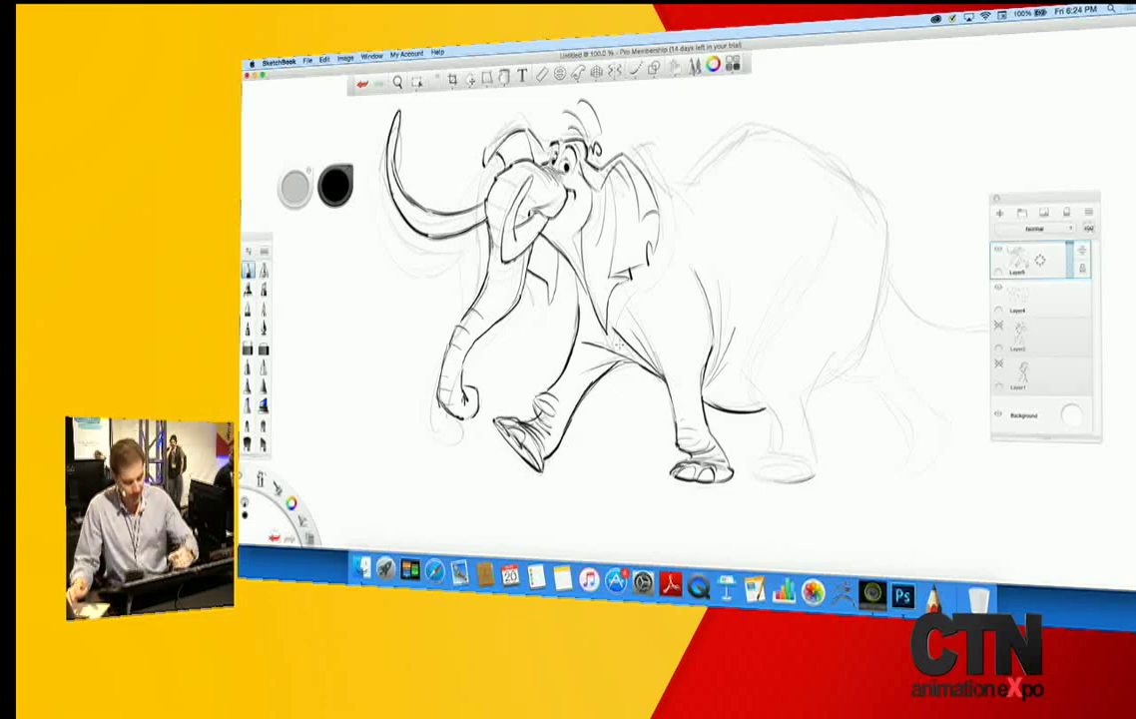
- Outline the near hind leg and rounded rump, and draw the hind foot with toenails and ankle creases
{"action": "mouse_move", "coordinate": [819, 256]}
{"action": "left_mouse_down"}
{"action": "mouse_move", "coordinate": [747, 397]}
{"action": "mouse_move", "coordinate": [782, 441]}
{"action": "mouse_move", "coordinate": [797, 539]}
{"action": "left_mouse_up"}
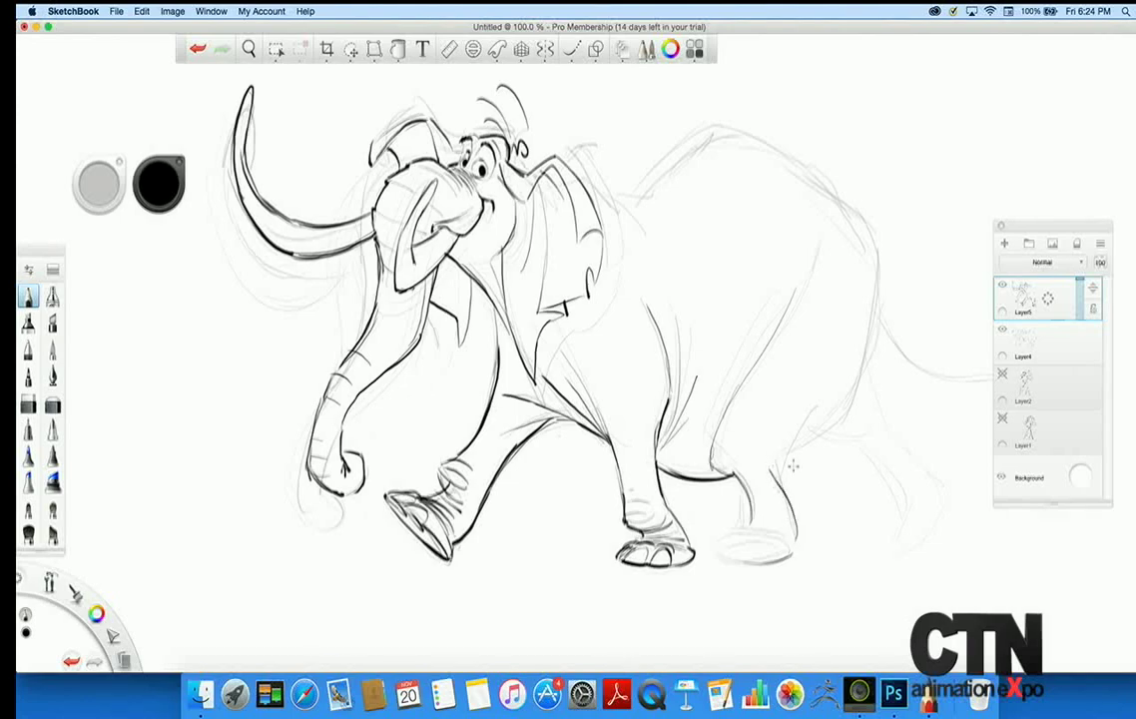
{"action": "mouse_move", "coordinate": [778, 460]}
{"action": "left_mouse_down"}
{"action": "mouse_move", "coordinate": [849, 400]}
{"action": "mouse_move", "coordinate": [878, 345]}
{"action": "mouse_move", "coordinate": [871, 228]}
{"action": "left_mouse_up"}
{"action": "mouse_move", "coordinate": [807, 443]}
{"action": "left_mouse_down"}
{"action": "mouse_move", "coordinate": [774, 473]}
{"action": "mouse_move", "coordinate": [716, 459]}
{"action": "mouse_move", "coordinate": [718, 435]}
{"action": "left_mouse_up"}
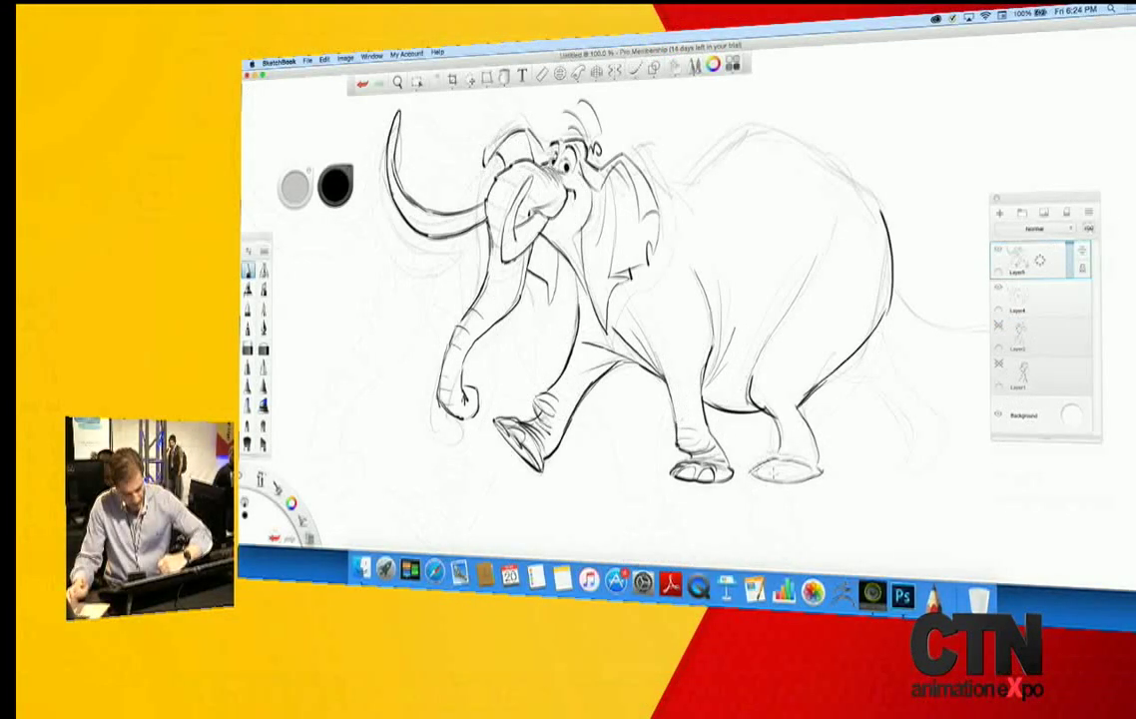
{"action": "mouse_move", "coordinate": [776, 464]}
{"action": "left_mouse_down"}
{"action": "mouse_move", "coordinate": [775, 479]}
{"action": "mouse_move", "coordinate": [809, 474]}
{"action": "mouse_move", "coordinate": [747, 474]}
{"action": "left_mouse_up"}
{"action": "mouse_move", "coordinate": [780, 463]}
{"action": "left_mouse_down"}
{"action": "mouse_move", "coordinate": [813, 460]}
{"action": "mouse_move", "coordinate": [800, 459]}
{"action": "left_mouse_up"}
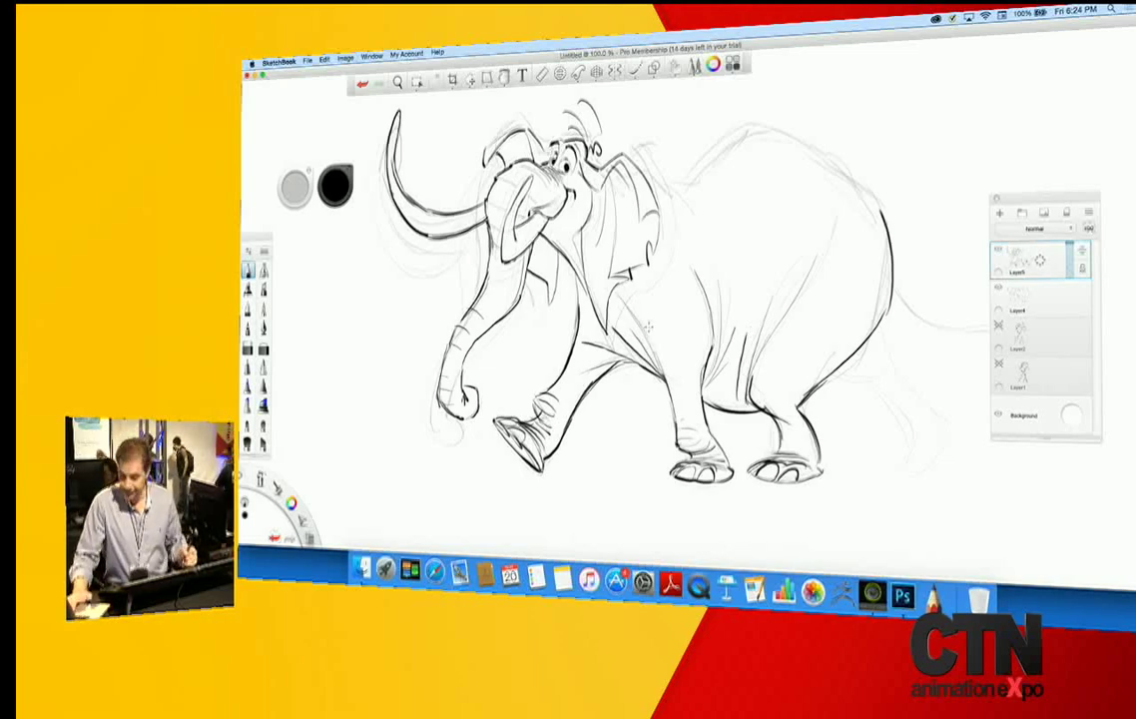
- Draw the humped back from the rump to the neck, with overlapping fold lines behind the ear
{"action": "key", "text": "space"}
{"action": "left_click_drag", "start_coordinate": [579, 391], "coordinate": [477, 422]}
{"action": "mouse_move", "coordinate": [704, 299]}
{"action": "left_mouse_down"}
{"action": "mouse_move", "coordinate": [631, 236]}
{"action": "mouse_move", "coordinate": [541, 297]}
{"action": "left_mouse_up"}
{"action": "left_click_drag", "start_coordinate": [459, 255], "coordinate": [486, 266]}
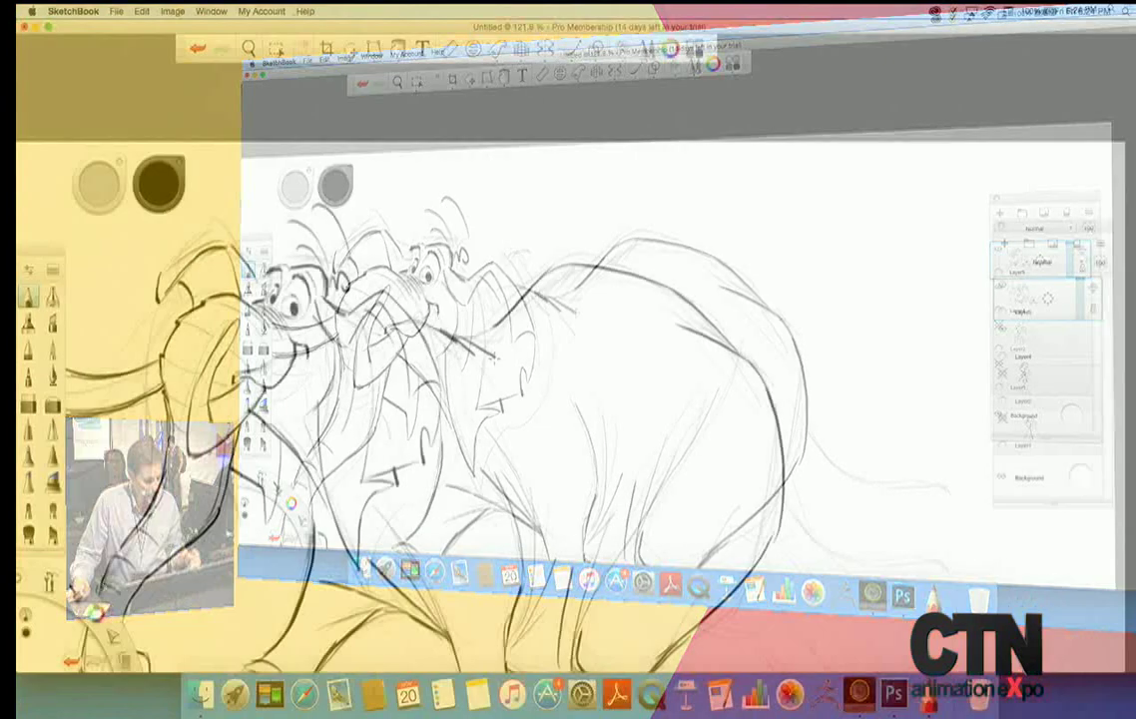
{"action": "mouse_move", "coordinate": [532, 293]}
{"action": "left_mouse_down"}
{"action": "mouse_move", "coordinate": [572, 315]}
{"action": "mouse_move", "coordinate": [495, 336]}
{"action": "left_mouse_up"}
{"action": "left_click_drag", "start_coordinate": [609, 297], "coordinate": [455, 338]}
{"action": "left_click_drag", "start_coordinate": [527, 289], "coordinate": [488, 325]}
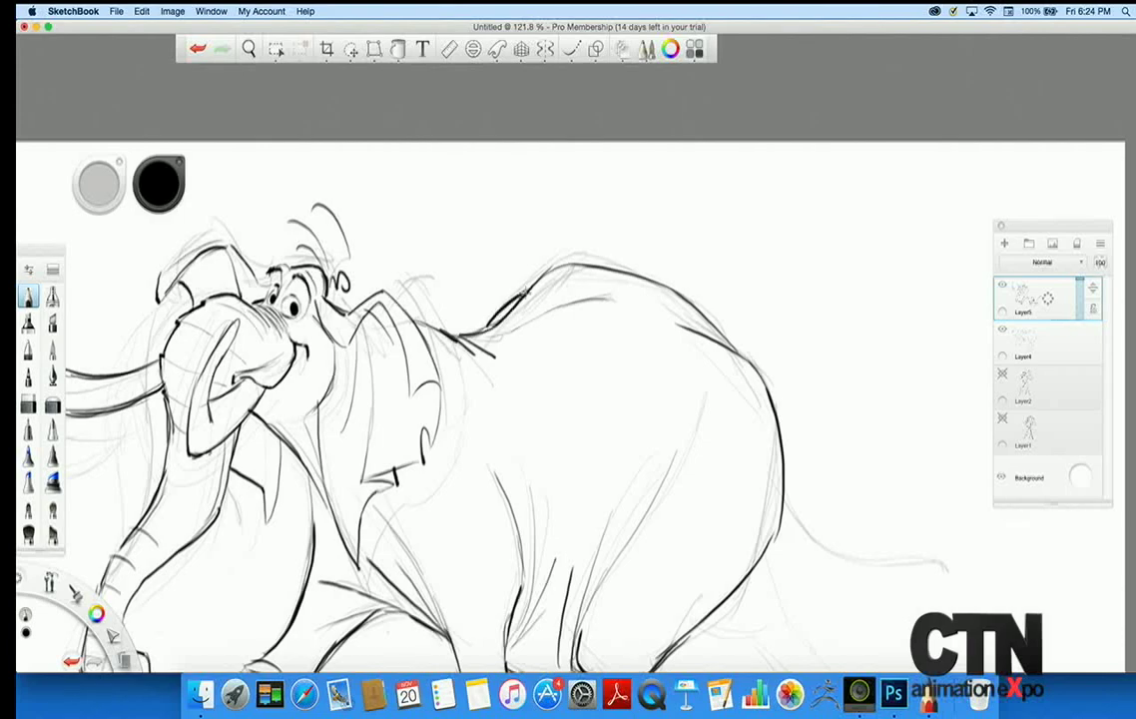
- Draw the tail curving out from the rump and finish it with a drooping tuft of hair
{"action": "key", "text": "space"}
{"action": "mouse_move", "coordinate": [437, 509]}
{"action": "left_mouse_down"}
{"action": "mouse_move", "coordinate": [373, 567]}
{"action": "mouse_move", "coordinate": [347, 531]}
{"action": "mouse_move", "coordinate": [329, 532]}
{"action": "mouse_move", "coordinate": [392, 534]}
{"action": "left_mouse_up"}
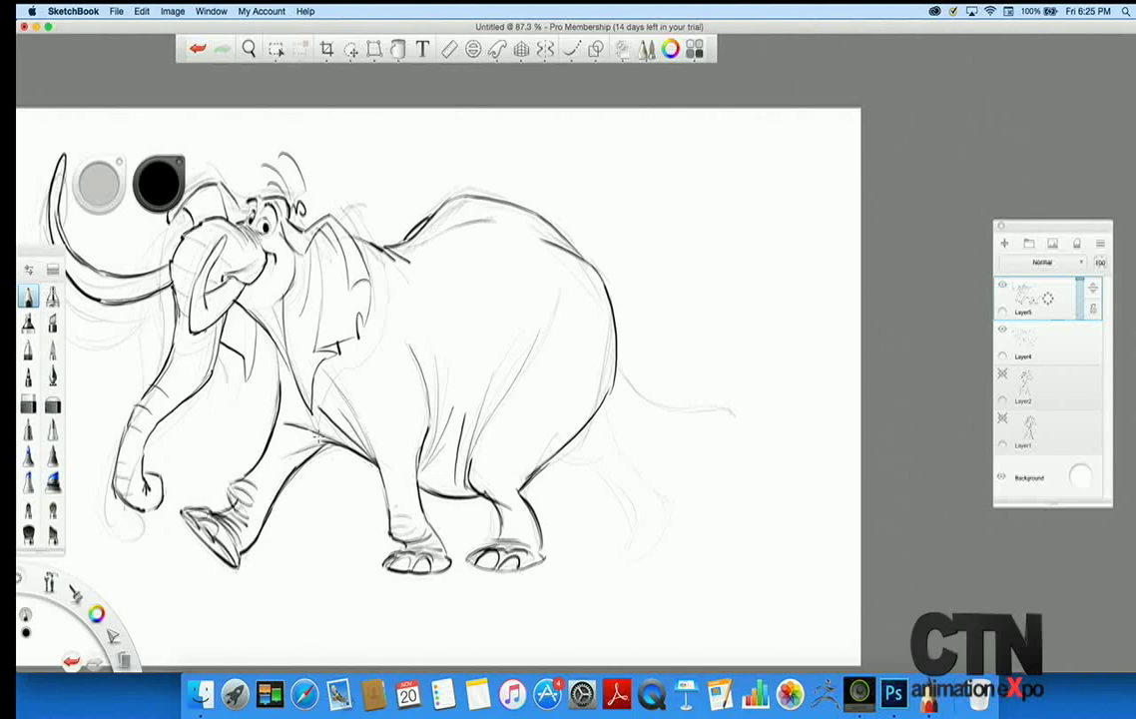
{"action": "mouse_move", "coordinate": [617, 343]}
{"action": "left_mouse_down"}
{"action": "mouse_move", "coordinate": [618, 378]}
{"action": "mouse_move", "coordinate": [667, 413]}
{"action": "mouse_move", "coordinate": [655, 405]}
{"action": "left_mouse_up"}
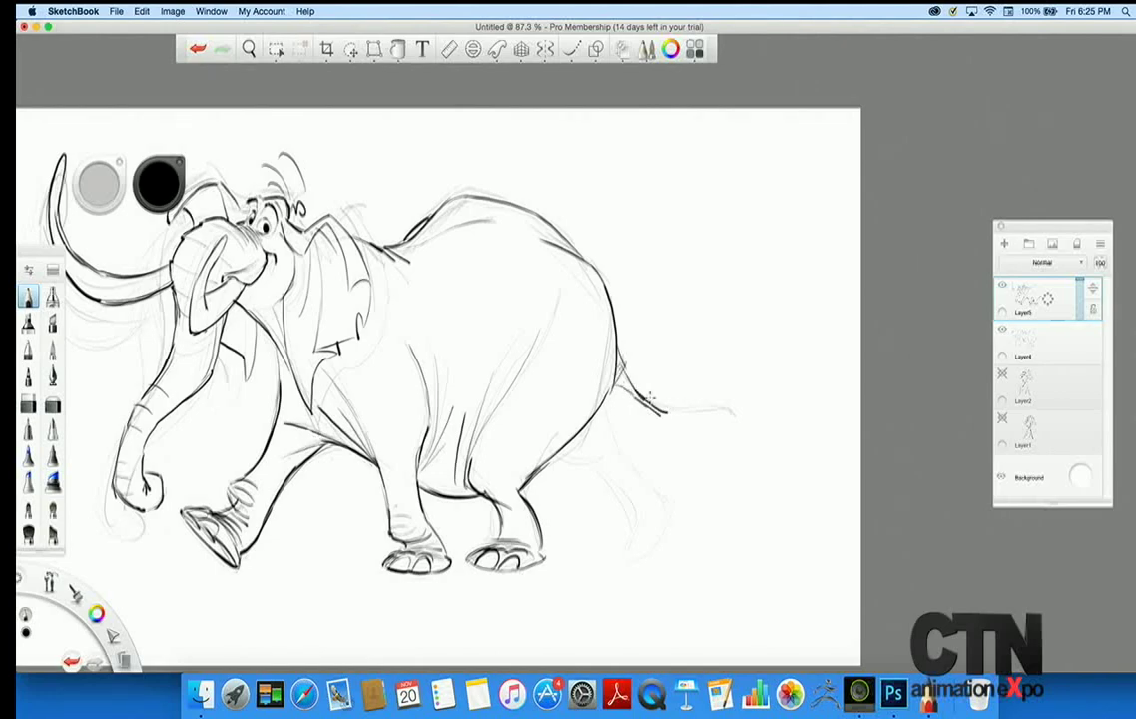
{"action": "left_click_drag", "start_coordinate": [664, 411], "coordinate": [734, 413]}
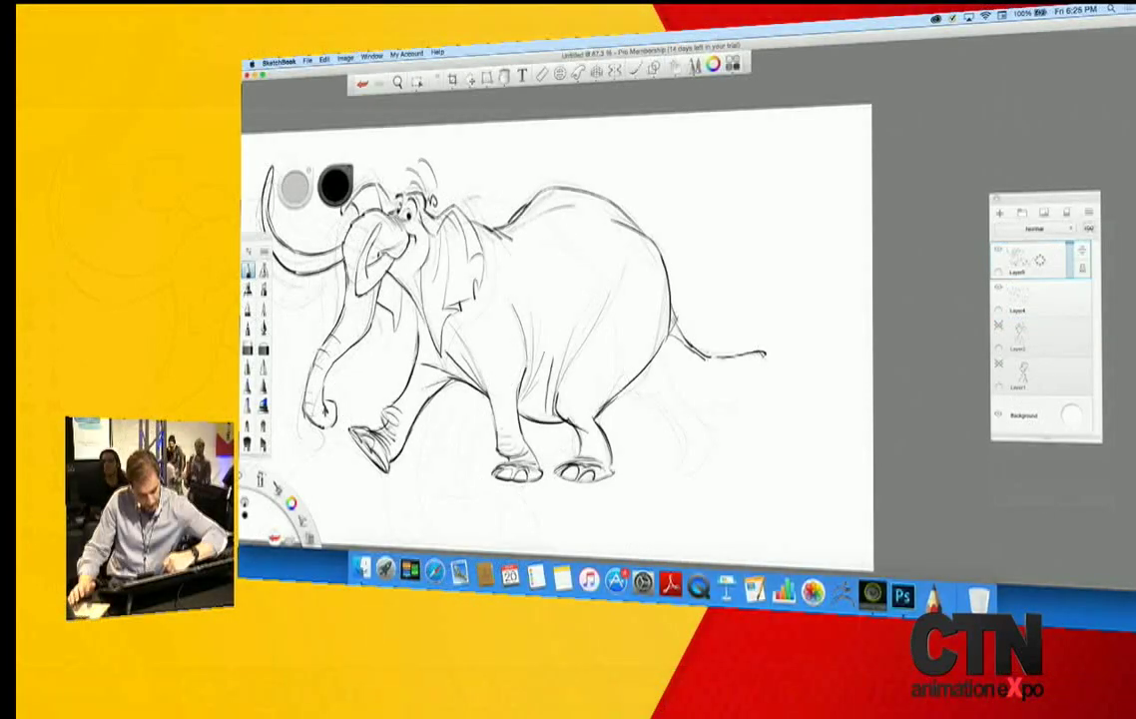
{"action": "mouse_move", "coordinate": [708, 354]}
{"action": "left_mouse_down"}
{"action": "mouse_move", "coordinate": [784, 359]}
{"action": "mouse_move", "coordinate": [794, 398]}
{"action": "left_mouse_up"}
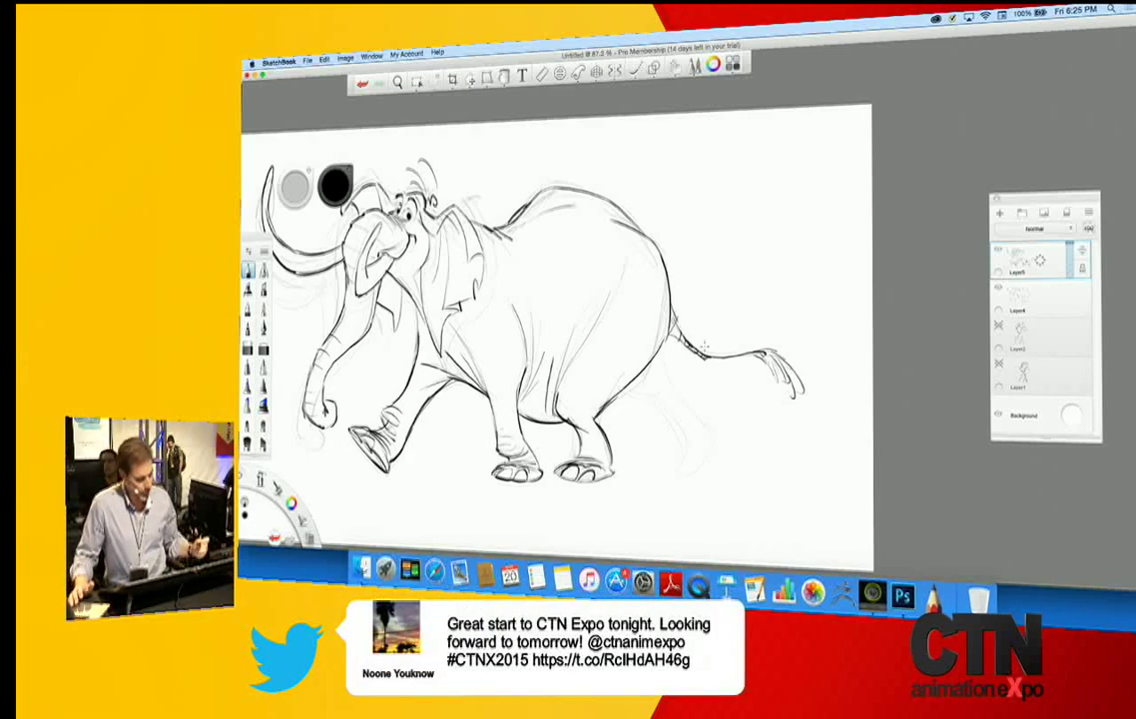
- Outline the far hind leg stretched out behind the body, down to its lifted foot
{"action": "left_click_drag", "start_coordinate": [686, 398], "coordinate": [715, 429]}
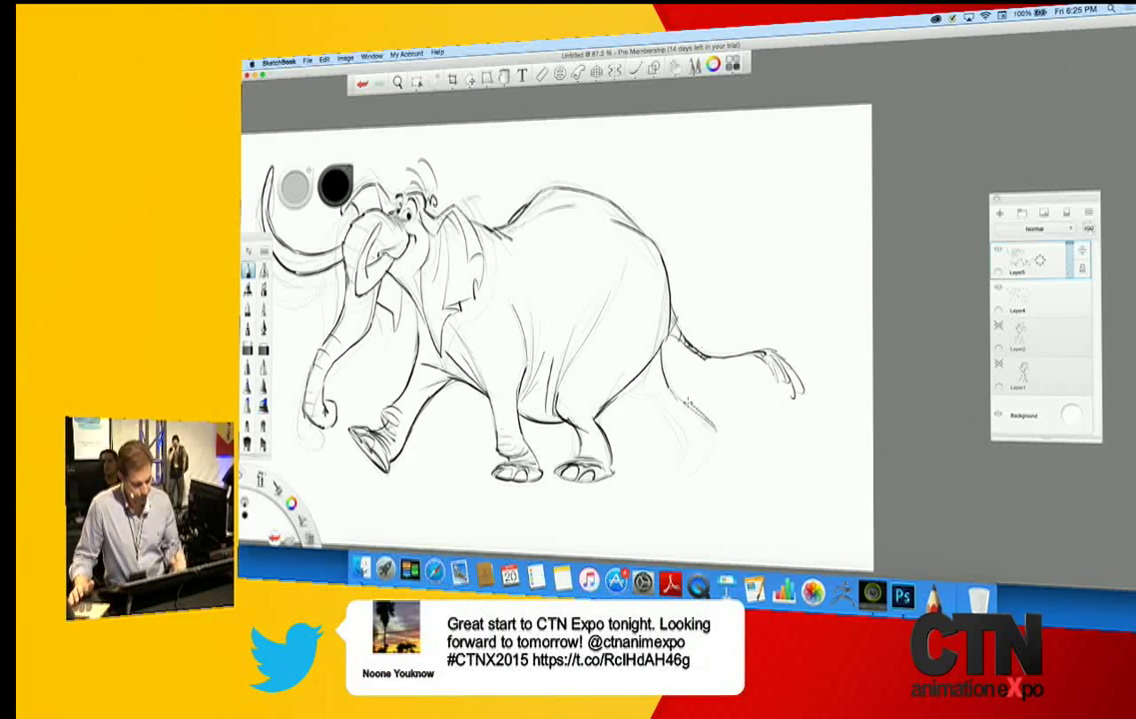
{"action": "left_click_drag", "start_coordinate": [628, 401], "coordinate": [652, 399]}
{"action": "mouse_move", "coordinate": [713, 427]}
{"action": "left_mouse_down"}
{"action": "mouse_move", "coordinate": [721, 443]}
{"action": "mouse_move", "coordinate": [689, 476]}
{"action": "mouse_move", "coordinate": [701, 439]}
{"action": "mouse_move", "coordinate": [657, 401]}
{"action": "left_mouse_up"}
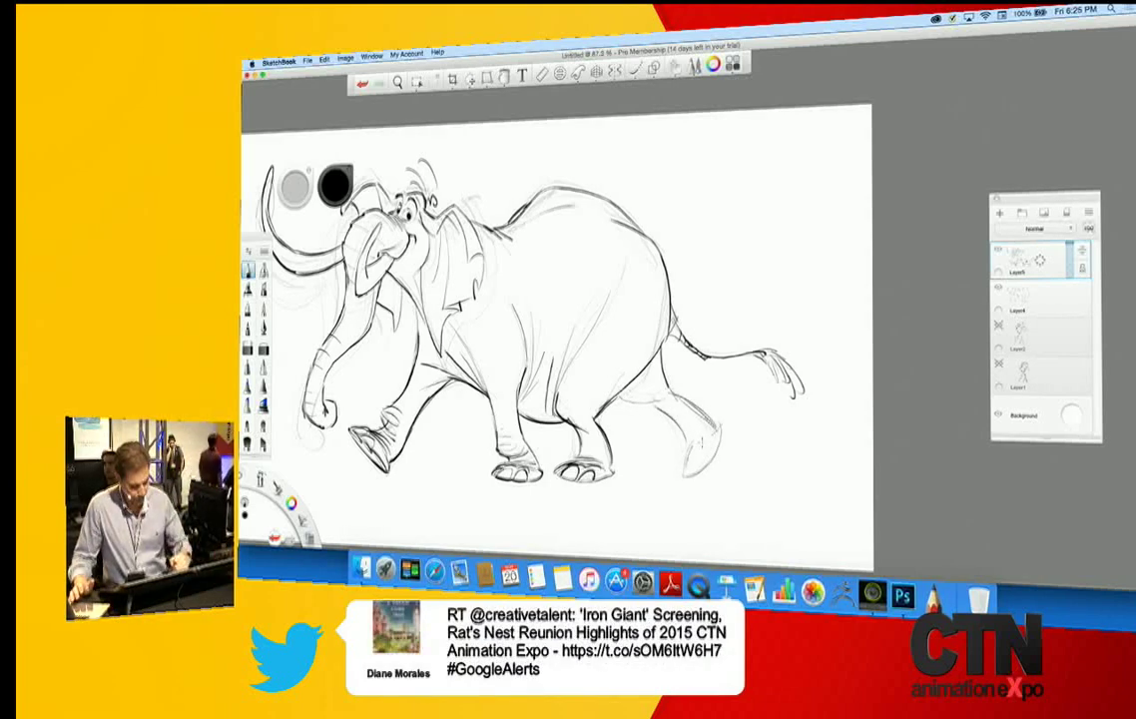
{"action": "left_click_drag", "start_coordinate": [722, 422], "coordinate": [716, 442]}
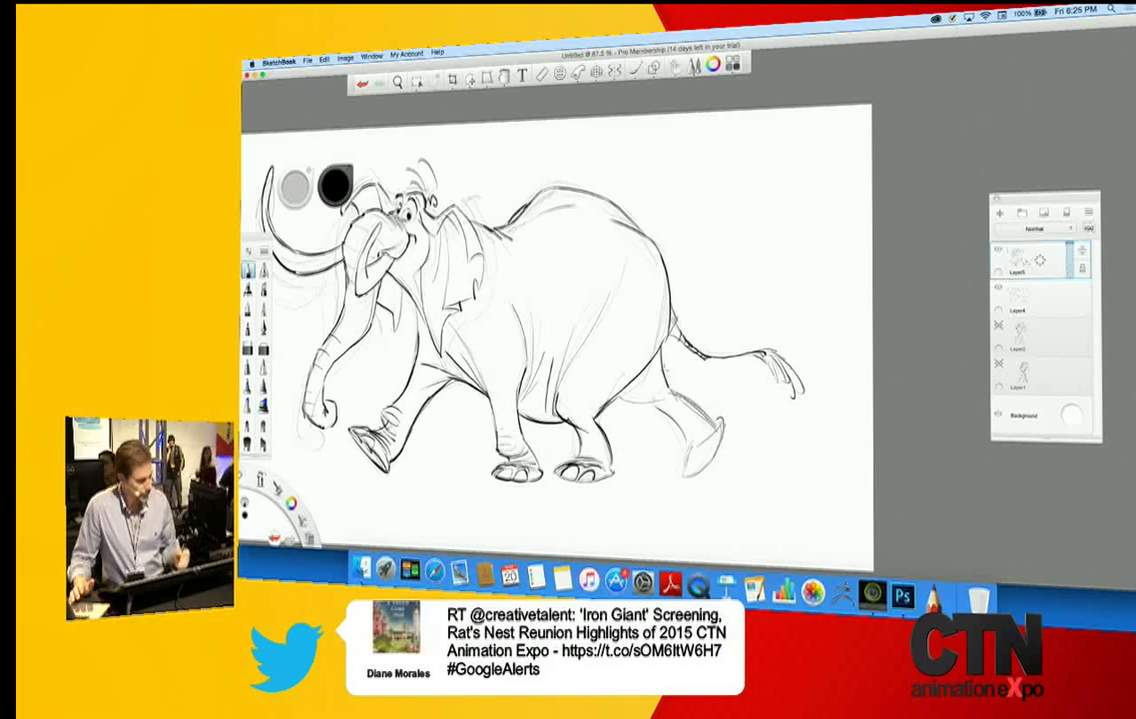
{"action": "left_click_drag", "start_coordinate": [618, 399], "coordinate": [657, 401]}
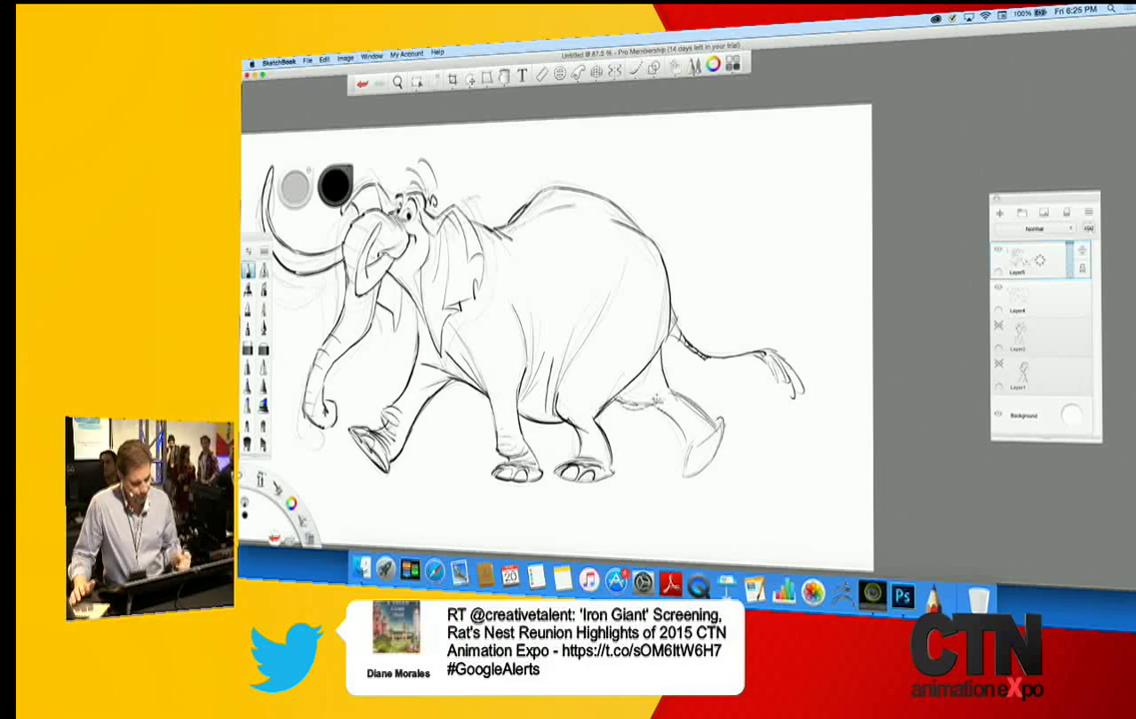
- Add toenails to the far hind foot and darken the contours of both hind legs and the lower rump
{"action": "left_click_drag", "start_coordinate": [691, 445], "coordinate": [711, 430]}
{"action": "left_click_drag", "start_coordinate": [659, 402], "coordinate": [689, 443]}
{"action": "left_click_drag", "start_coordinate": [662, 368], "coordinate": [681, 395]}
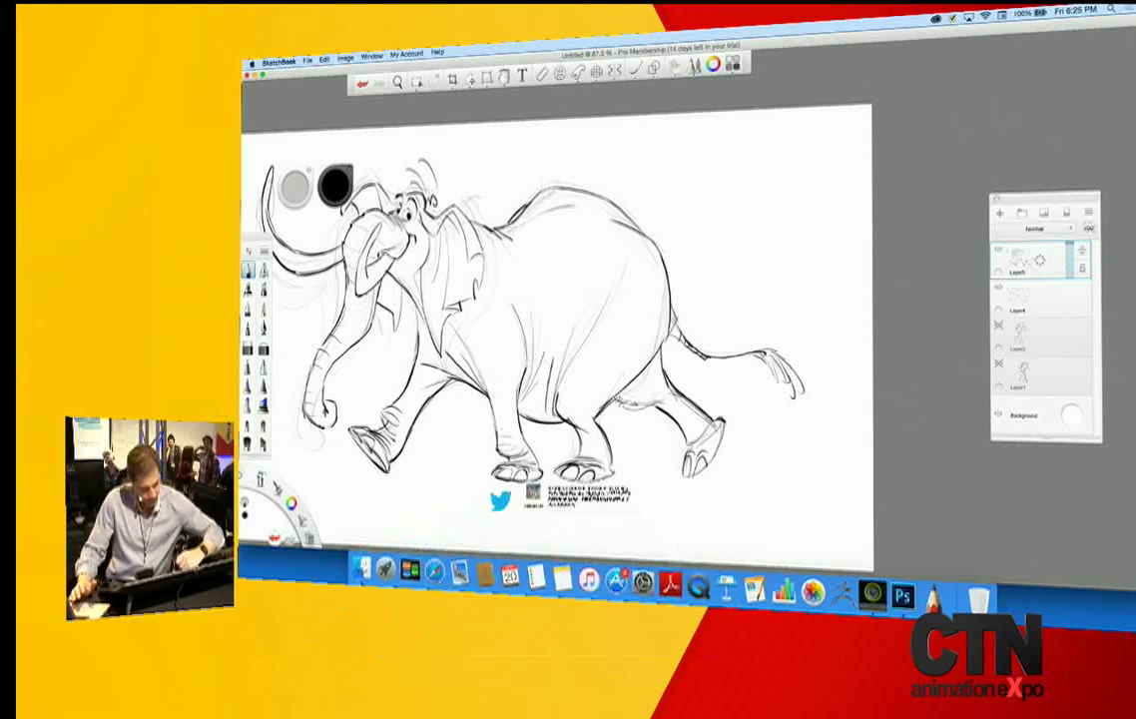
{"action": "mouse_move", "coordinate": [618, 402]}
{"action": "left_mouse_down"}
{"action": "mouse_move", "coordinate": [652, 385]}
{"action": "mouse_move", "coordinate": [666, 340]}
{"action": "left_mouse_up"}
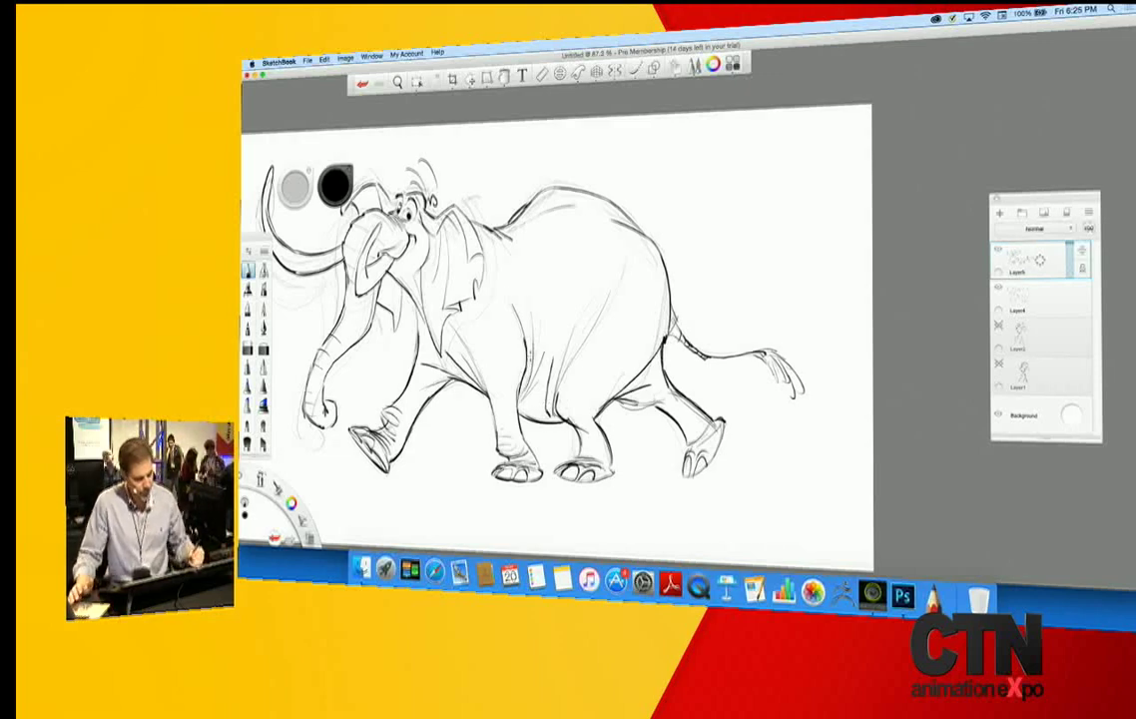
{"action": "left_click_drag", "start_coordinate": [588, 337], "coordinate": [558, 385]}
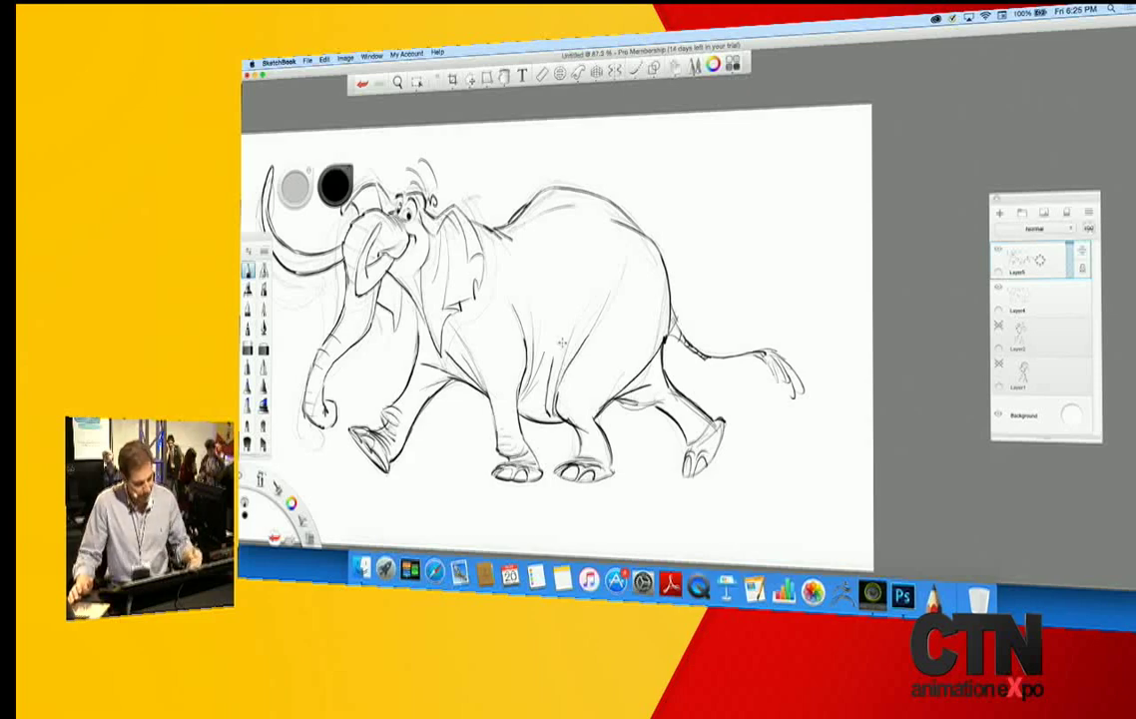
- Ink the base of the tail so it joins the rump, and hide the faded elephant sketch layer
{"action": "mouse_move", "coordinate": [636, 404]}
{"action": "left_mouse_down"}
{"action": "mouse_move", "coordinate": [663, 386]}
{"action": "mouse_move", "coordinate": [611, 406]}
{"action": "left_mouse_up"}
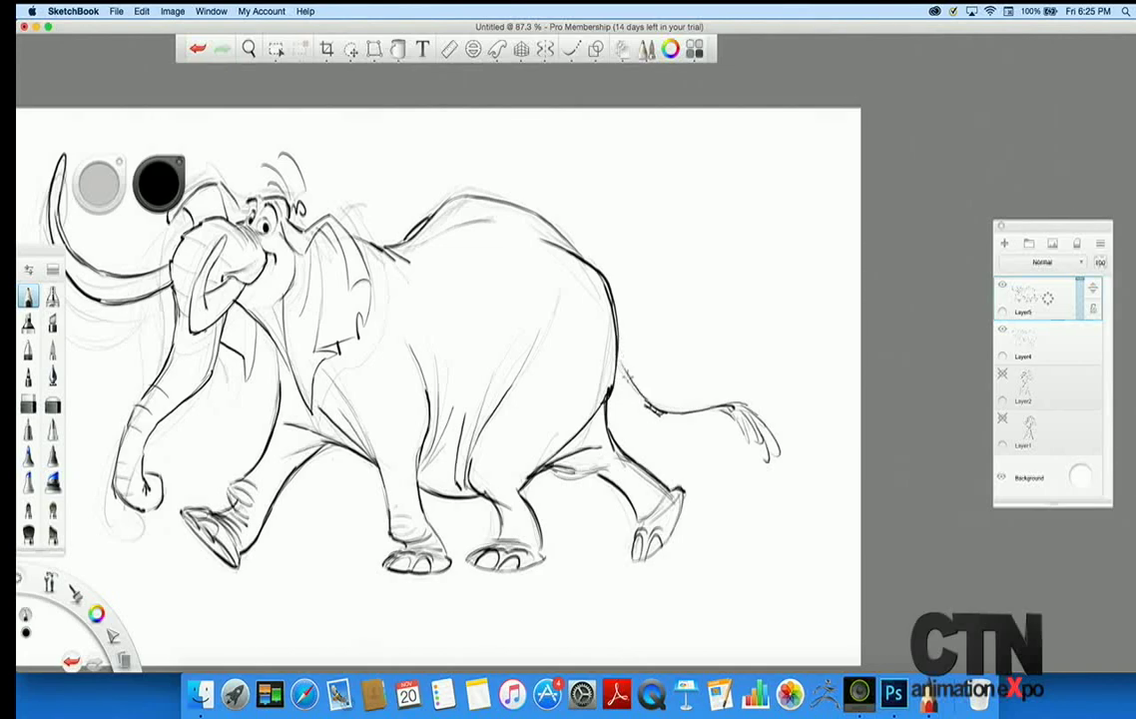
{"action": "left_click_drag", "start_coordinate": [617, 386], "coordinate": [642, 402]}
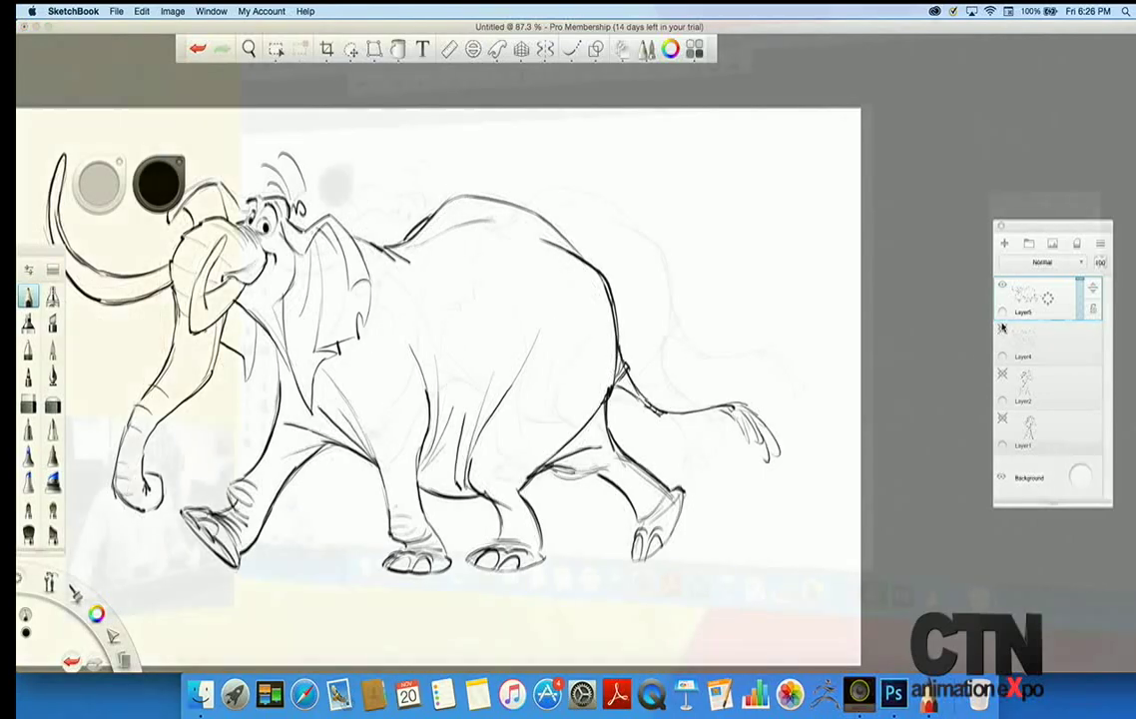
{"action": "key", "text": "space"}
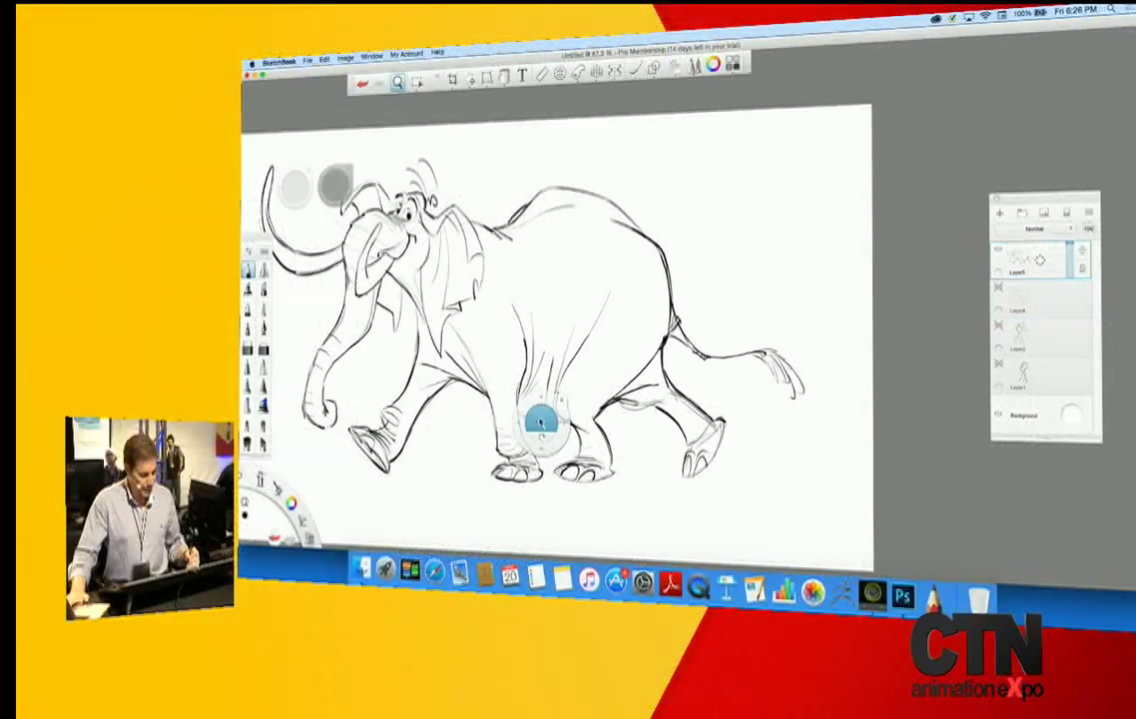
{"action": "left_click_drag", "start_coordinate": [540, 421], "coordinate": [609, 475]}
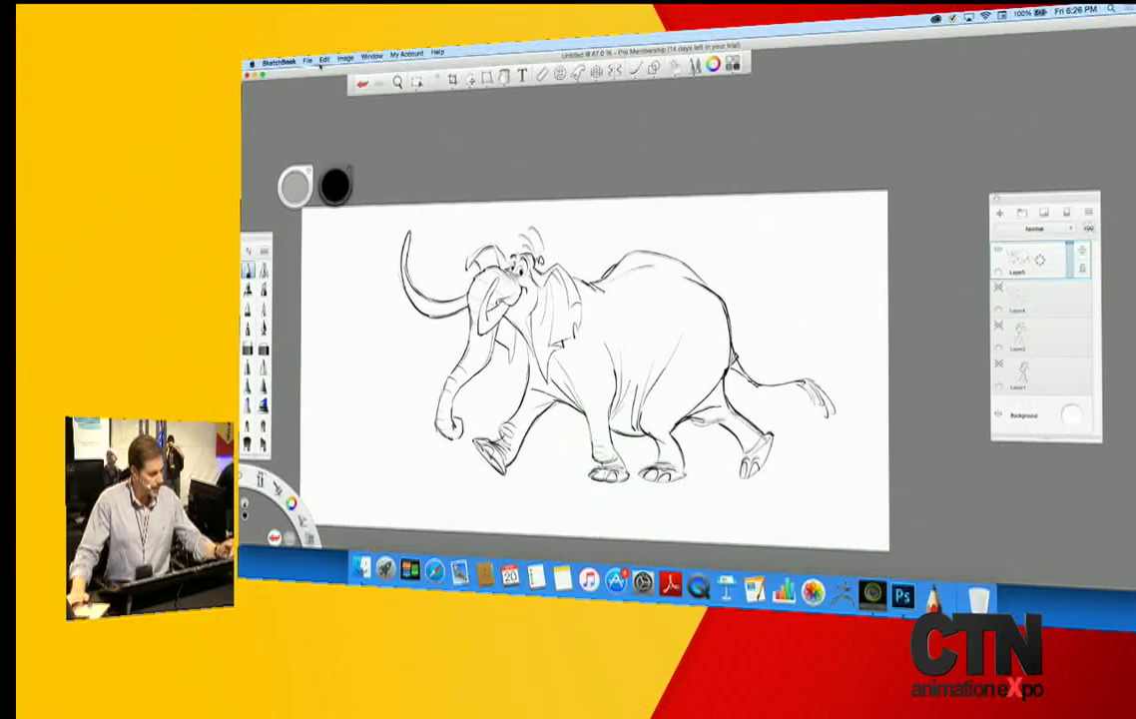
- Mirror the whole canvas horizontally
{"action": "left_click", "coordinate": [308, 60]}
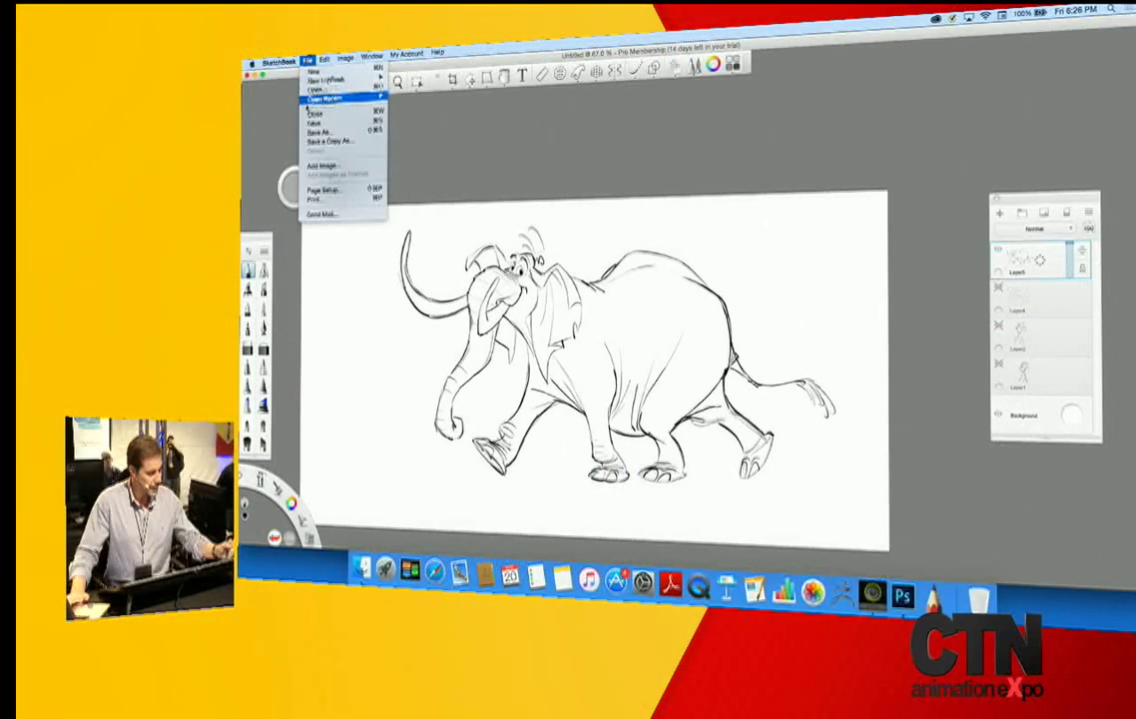
{"action": "mouse_move", "coordinate": [279, 62]}
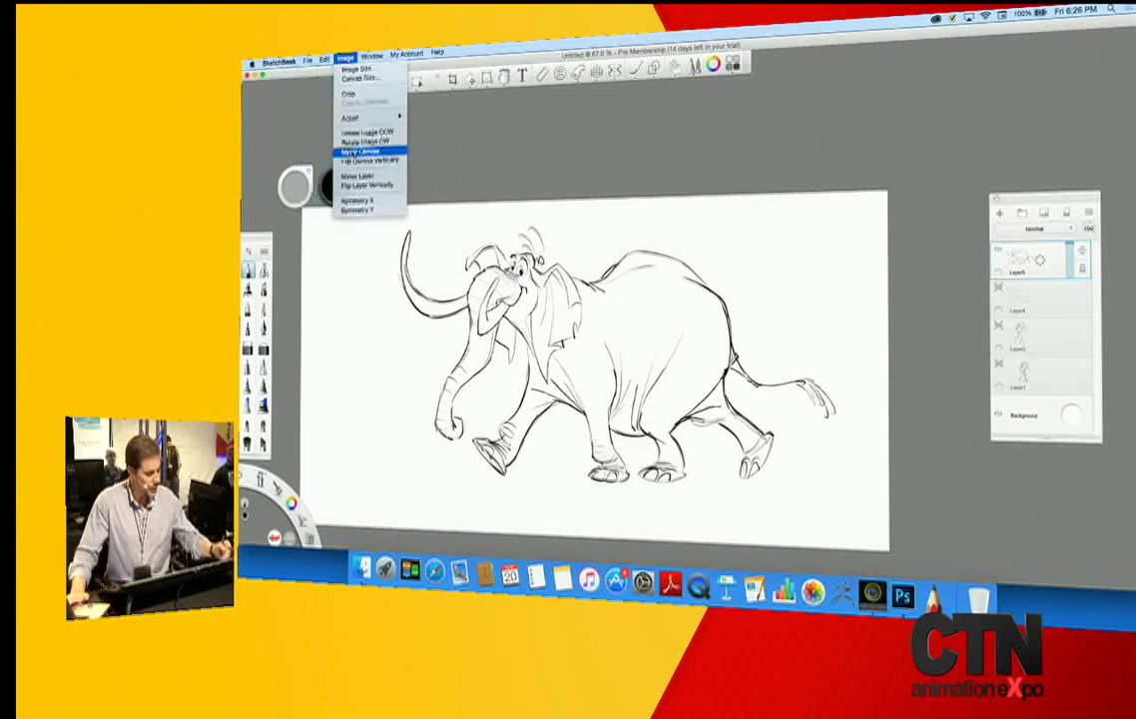
{"action": "left_click", "coordinate": [351, 148]}
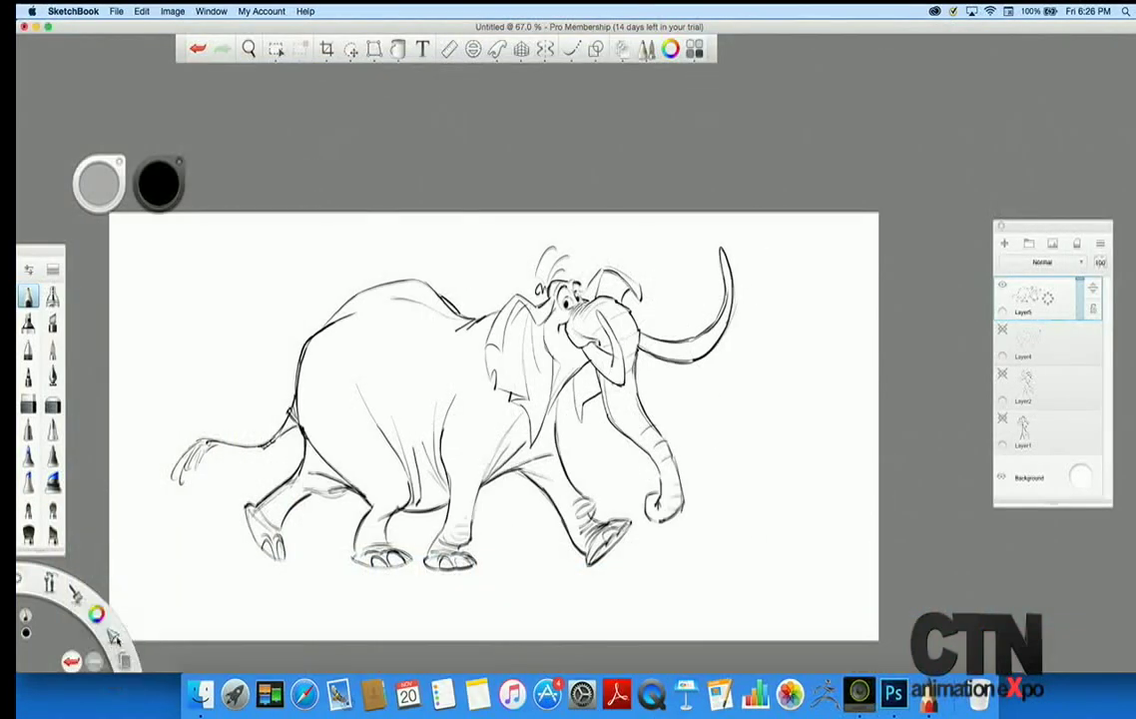
- Duplicate the inked elephant layer and hide the original layer
{"action": "left_click", "coordinate": [1039, 290]}
{"action": "left_click_drag", "start_coordinate": [1039, 286], "coordinate": [1007, 229]}
{"action": "left_click", "coordinate": [1003, 330]}
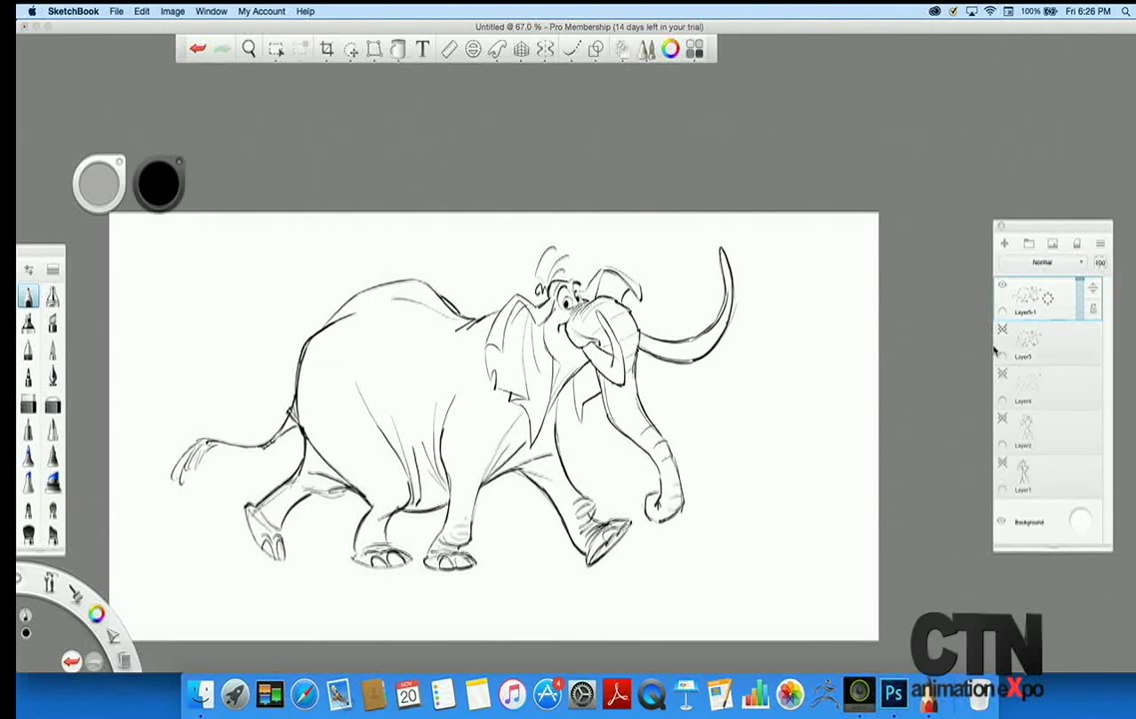
- Lasso the elephant's humped back and tail on the duplicate layer and shift them slightly upward and toward the rear
{"action": "left_click_drag", "start_coordinate": [113, 636], "coordinate": [138, 611]}
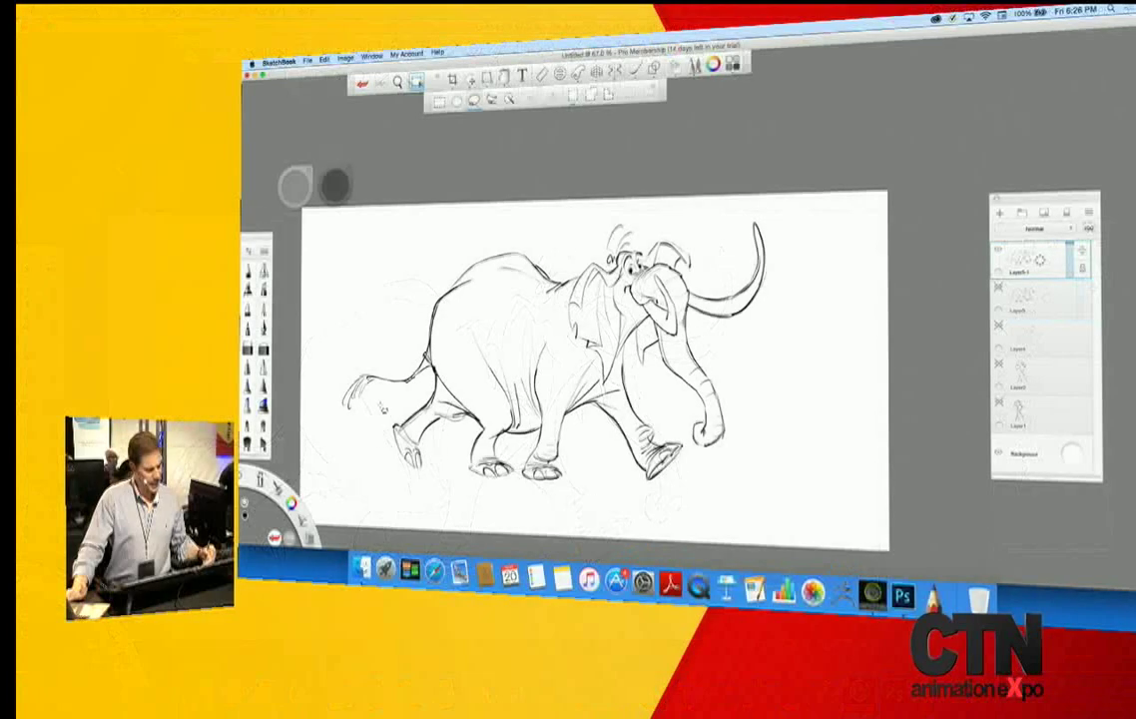
{"action": "mouse_move", "coordinate": [373, 426]}
{"action": "left_mouse_down"}
{"action": "mouse_move", "coordinate": [485, 319]}
{"action": "mouse_move", "coordinate": [537, 317]}
{"action": "mouse_move", "coordinate": [565, 299]}
{"action": "mouse_move", "coordinate": [544, 217]}
{"action": "mouse_move", "coordinate": [395, 257]}
{"action": "mouse_move", "coordinate": [336, 350]}
{"action": "mouse_move", "coordinate": [345, 447]}
{"action": "left_mouse_up"}
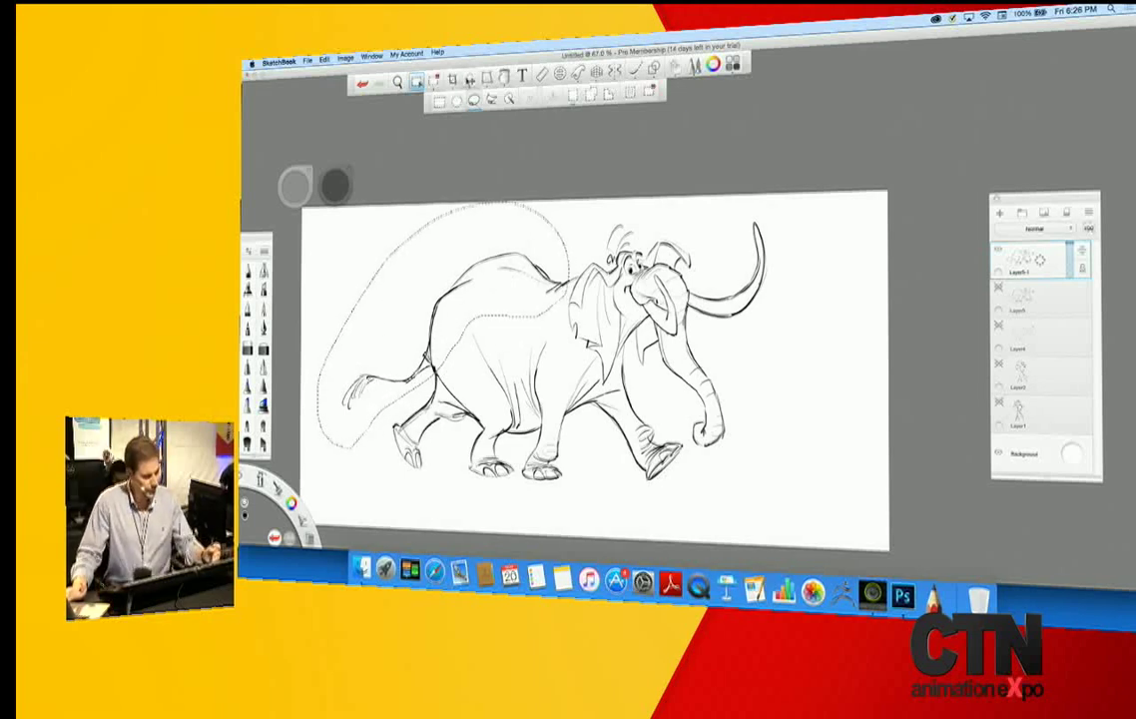
{"action": "left_click", "coordinate": [471, 80]}
{"action": "left_click", "coordinate": [560, 97]}
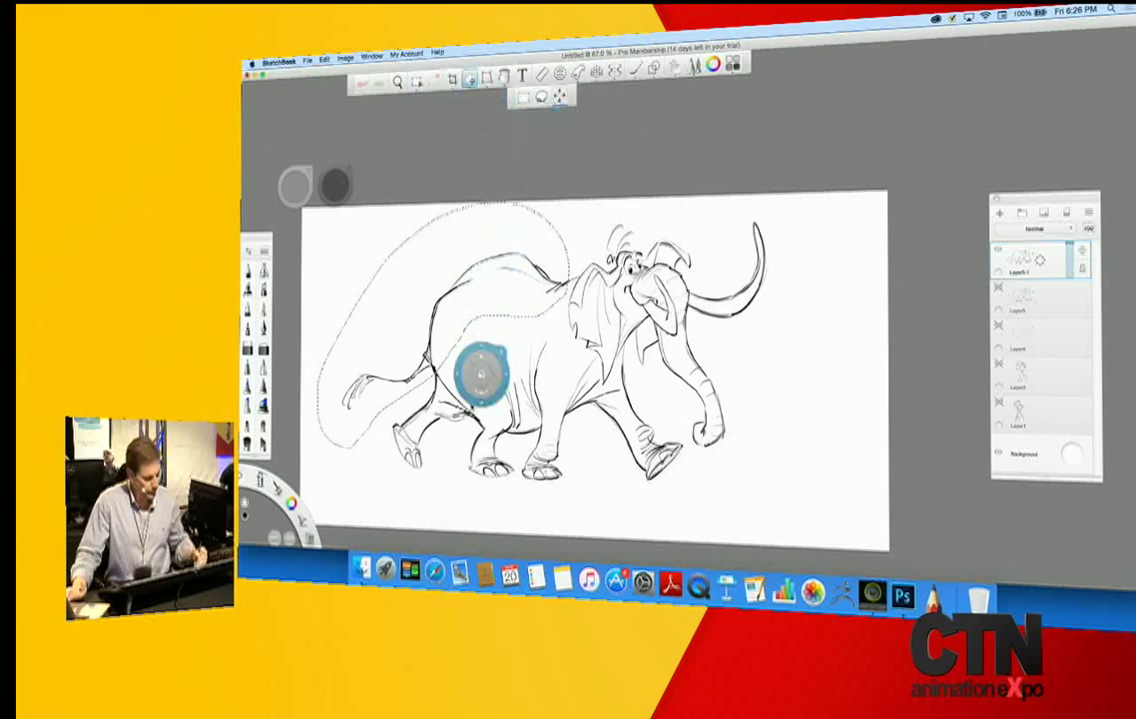
{"action": "left_click_drag", "start_coordinate": [471, 406], "coordinate": [470, 400]}
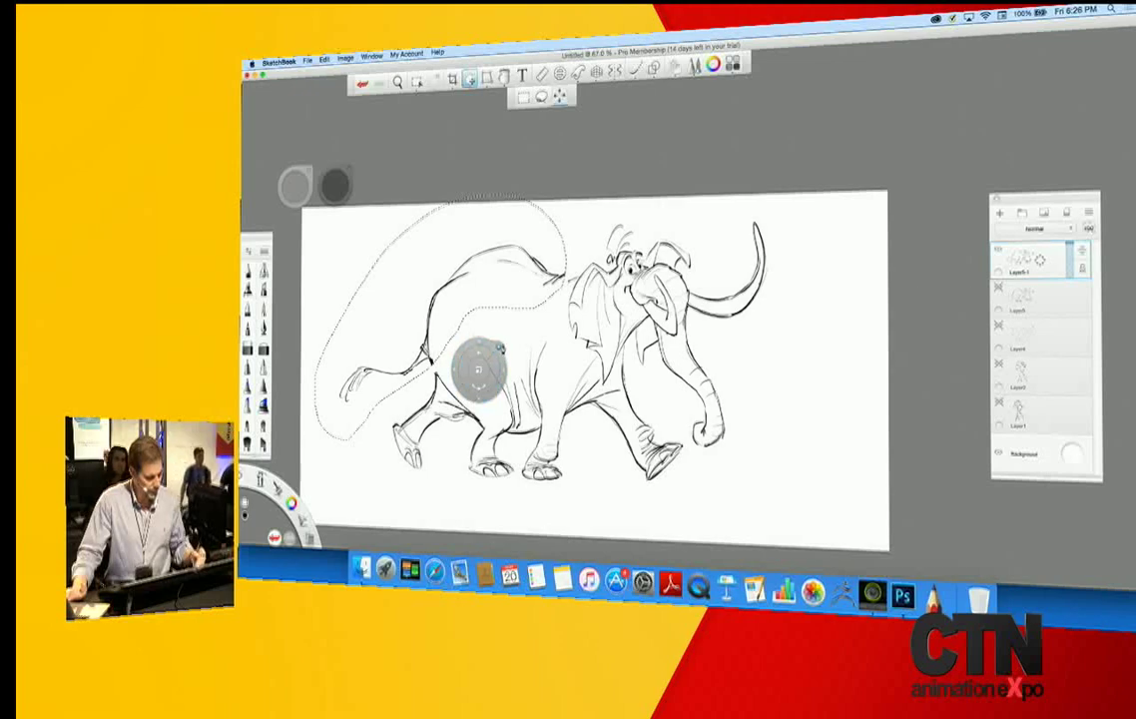
- Deselect, erase the mismatched lines along the selection's edge, and redraw the joins at the tail base, neck and chest
{"action": "key", "text": "Escape"}
{"action": "left_click", "coordinate": [249, 349]}
{"action": "mouse_move", "coordinate": [561, 283]}
{"action": "left_mouse_down"}
{"action": "mouse_move", "coordinate": [548, 274]}
{"action": "mouse_move", "coordinate": [564, 280]}
{"action": "left_mouse_up"}
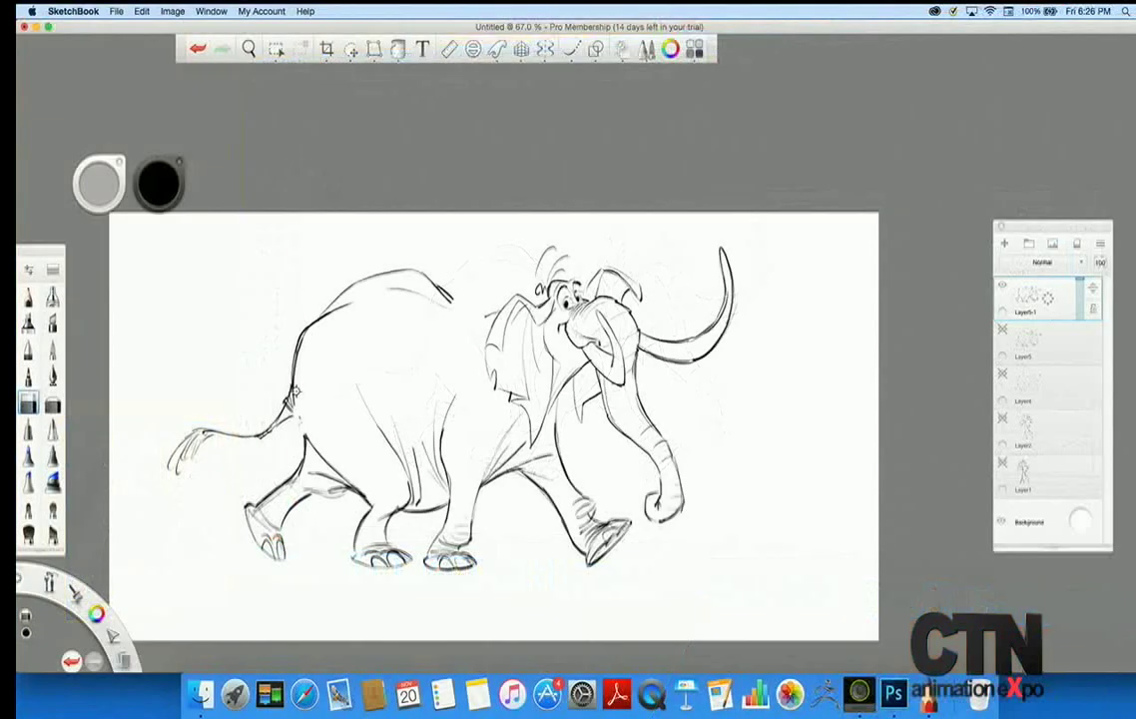
{"action": "left_click", "coordinate": [249, 272]}
{"action": "left_click_drag", "start_coordinate": [288, 404], "coordinate": [306, 435]}
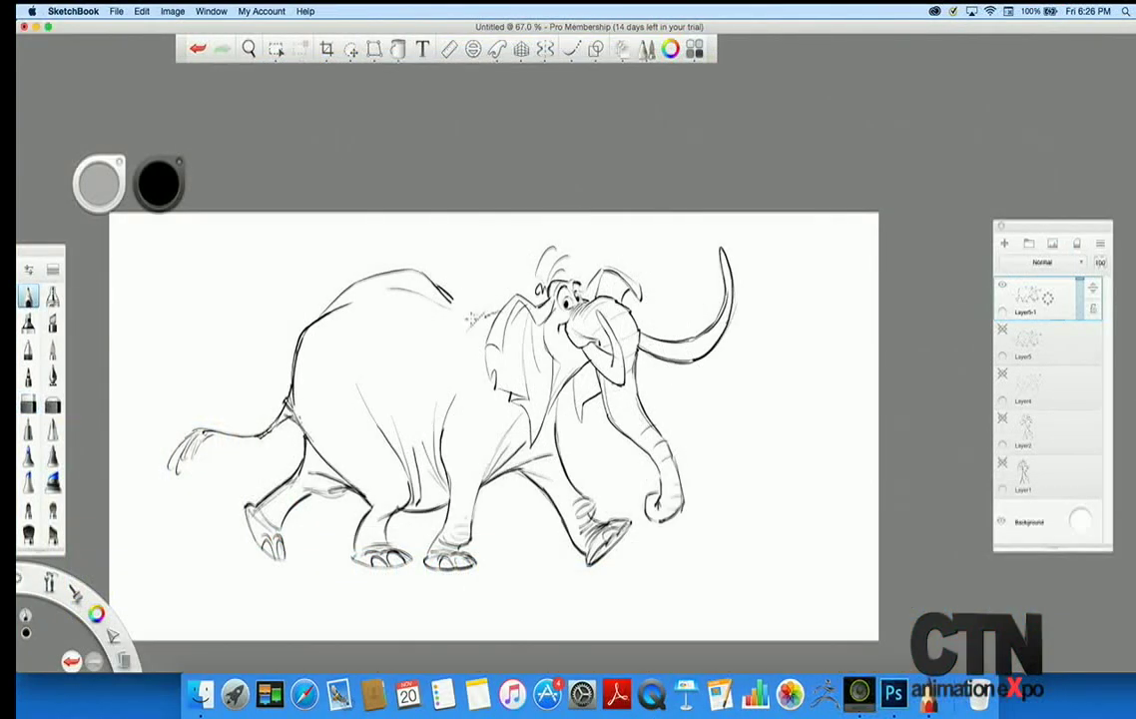
{"action": "left_click_drag", "start_coordinate": [457, 312], "coordinate": [482, 315]}
{"action": "left_click_drag", "start_coordinate": [559, 392], "coordinate": [556, 428]}
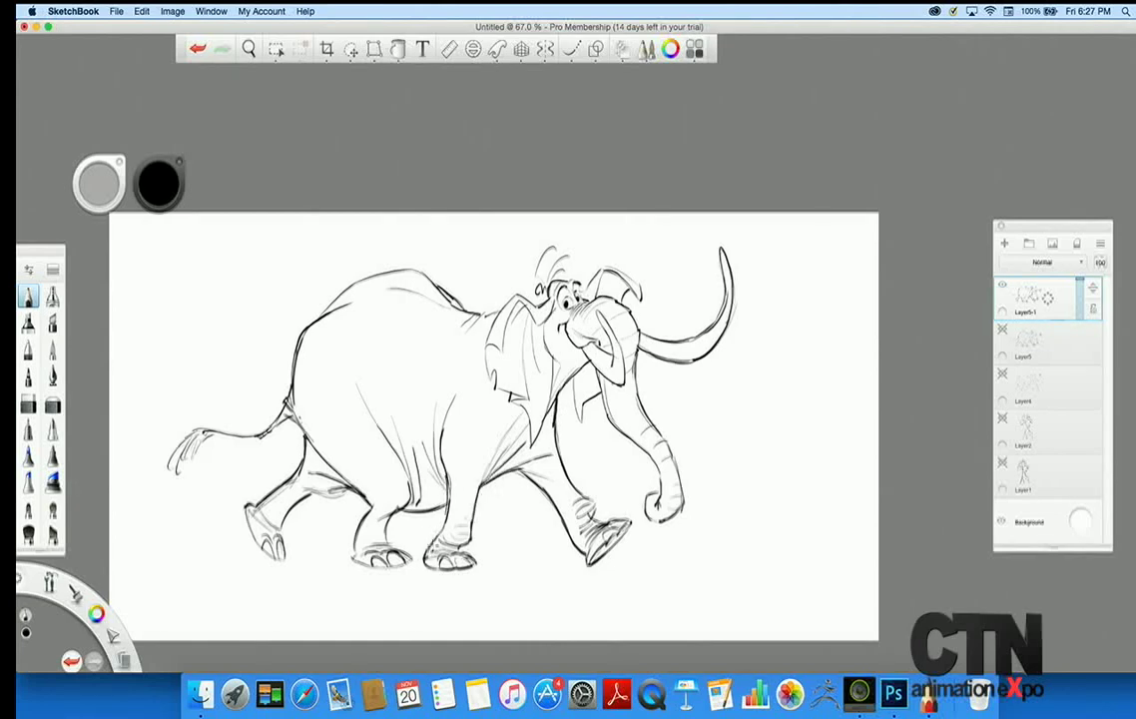
- Delete the original elephant layer and the faded sketch layer, and show Layer2 with the curly-haired character
{"action": "left_click_drag", "start_coordinate": [1045, 347], "coordinate": [1078, 295]}
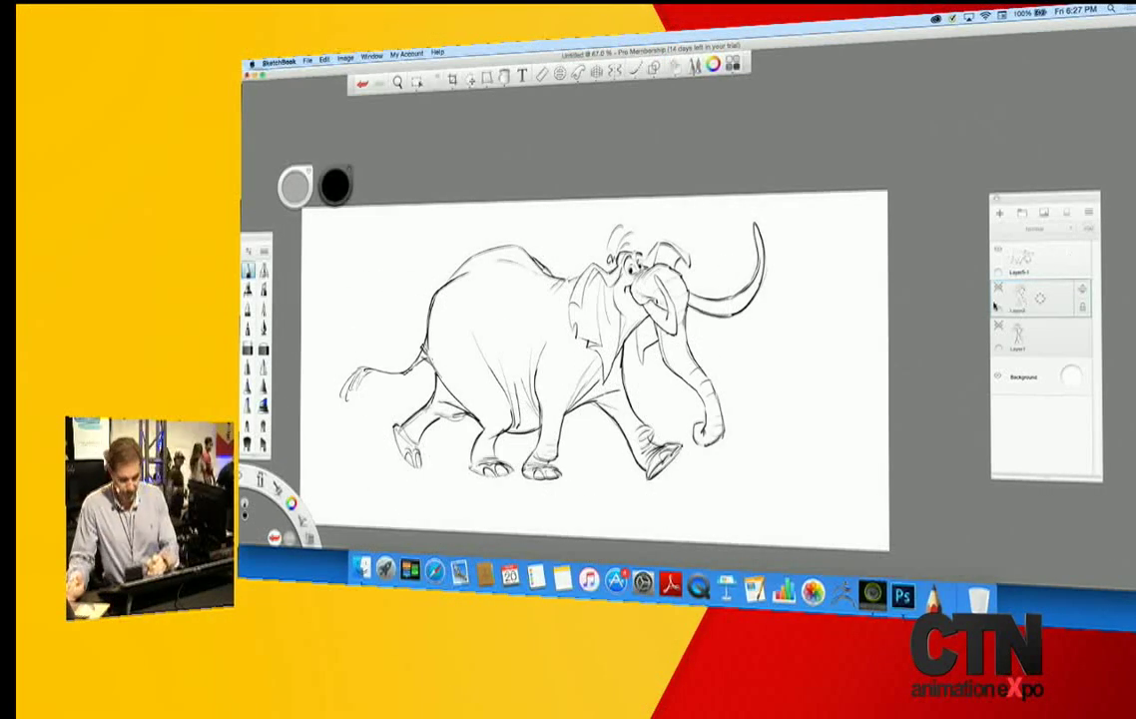
{"action": "left_click", "coordinate": [998, 291]}
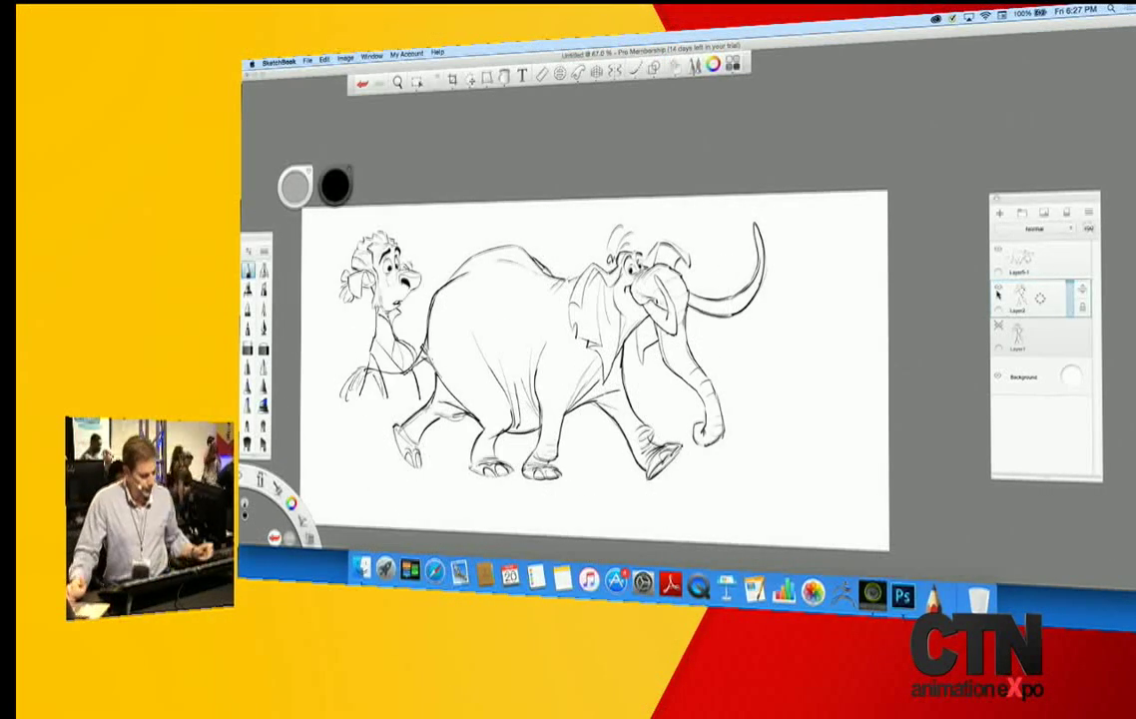
- Mirror the elephant layer horizontally so the elephant faces the curly-haired character
{"action": "left_click_drag", "start_coordinate": [305, 521], "coordinate": [288, 500]}
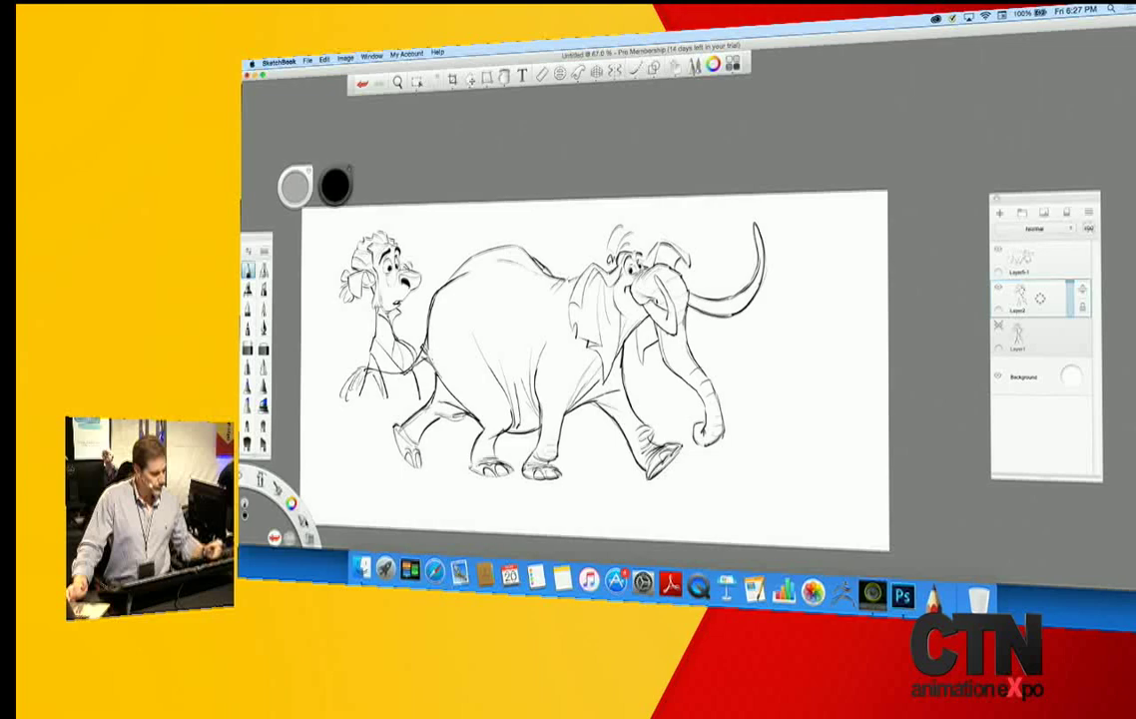
{"action": "left_click", "coordinate": [346, 57]}
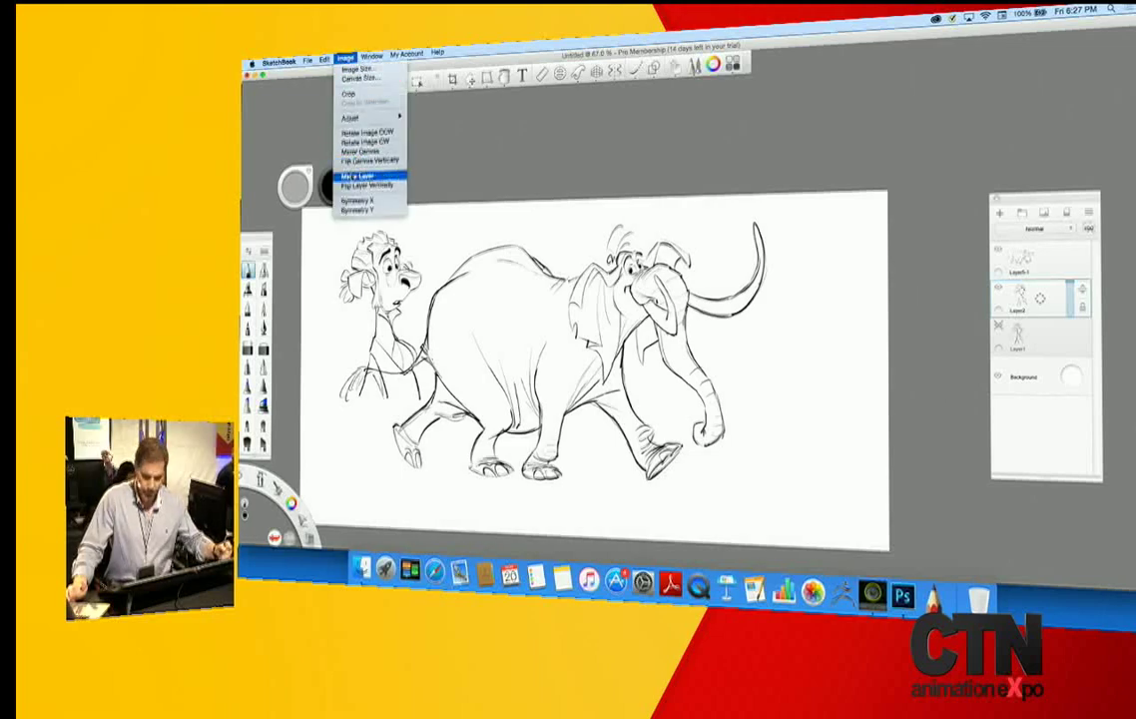
{"action": "left_click", "coordinate": [1035, 253]}
{"action": "left_click", "coordinate": [1029, 250]}
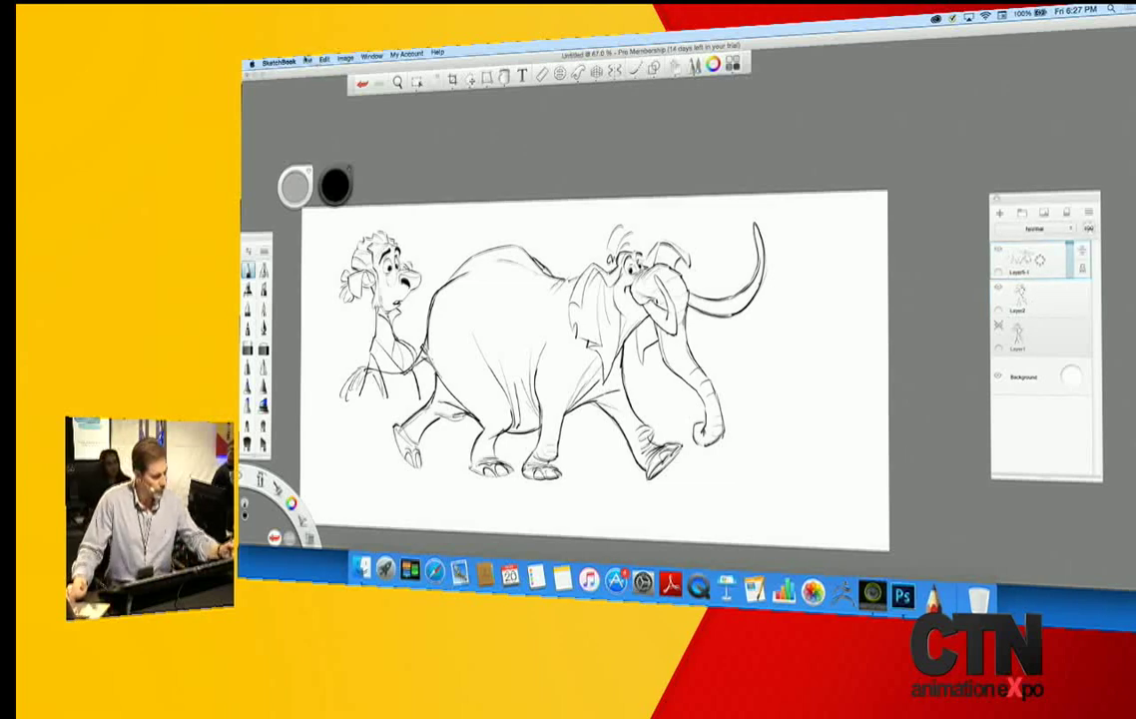
{"action": "left_click", "coordinate": [325, 60]}
{"action": "mouse_move", "coordinate": [308, 61]}
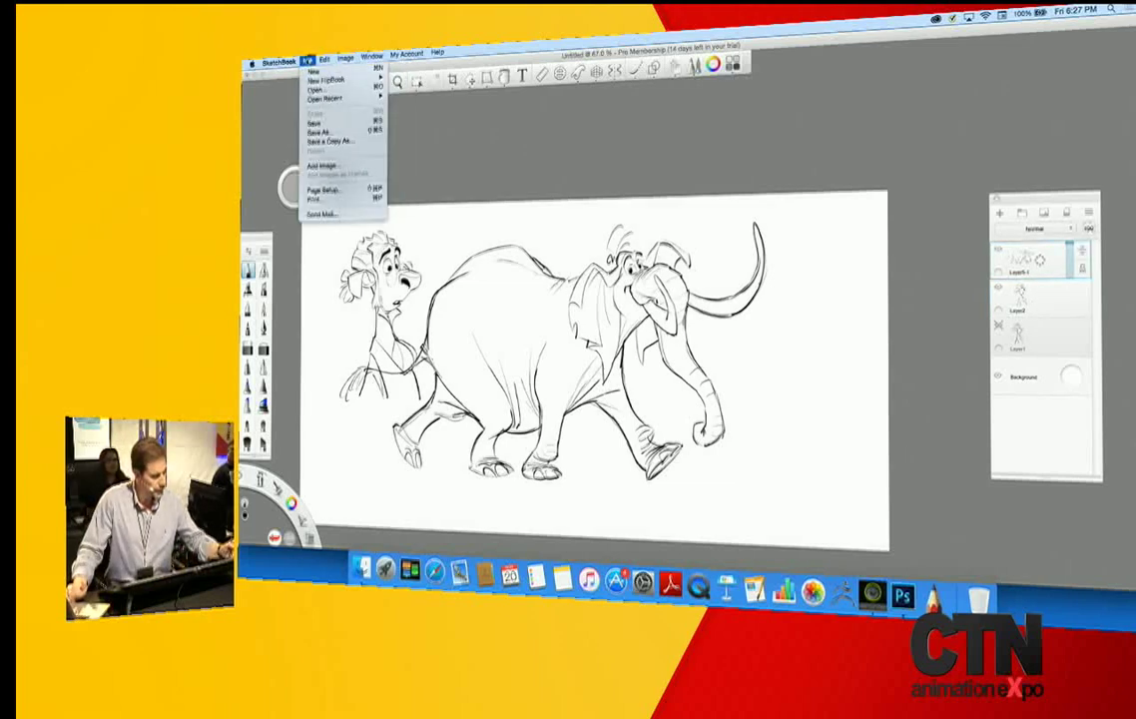
{"action": "mouse_move", "coordinate": [346, 58]}
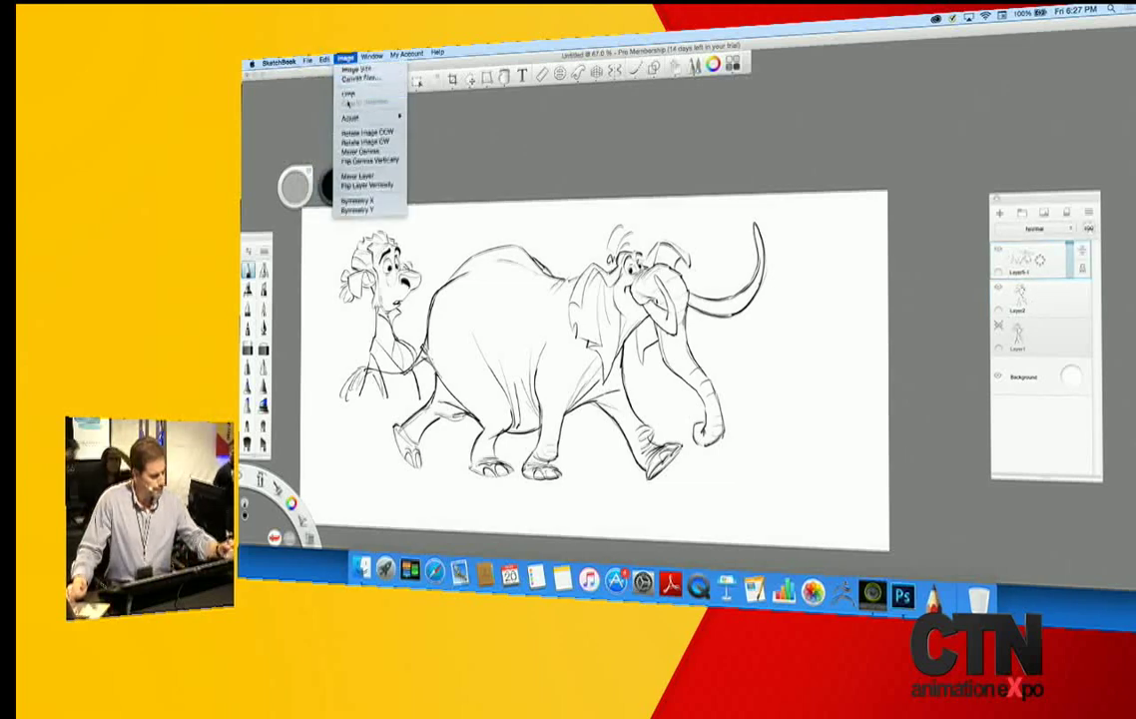
{"action": "left_click", "coordinate": [360, 150]}
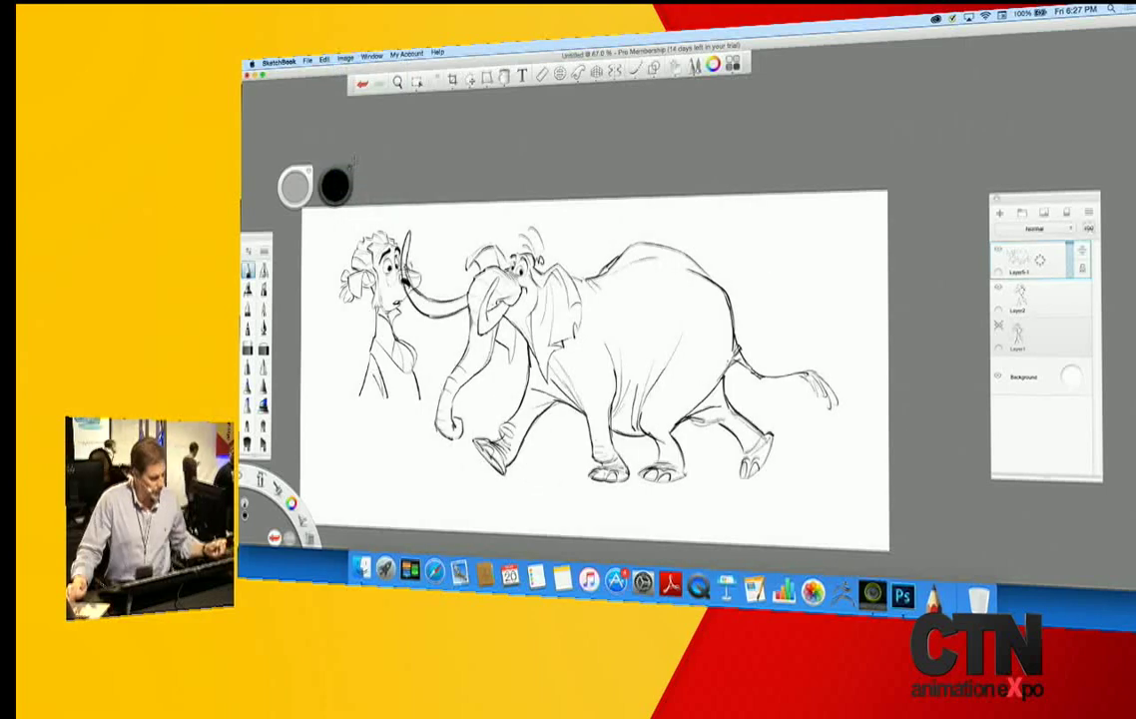
- Scale the elephant down and move it away from the character, and shrink the character slightly toward the opposite canvas edge
{"action": "left_click_drag", "start_coordinate": [305, 522], "coordinate": [331, 513]}
{"action": "left_click_drag", "start_coordinate": [409, 467], "coordinate": [395, 413]}
{"action": "left_click", "coordinate": [1020, 295]}
{"action": "left_click", "coordinate": [420, 395]}
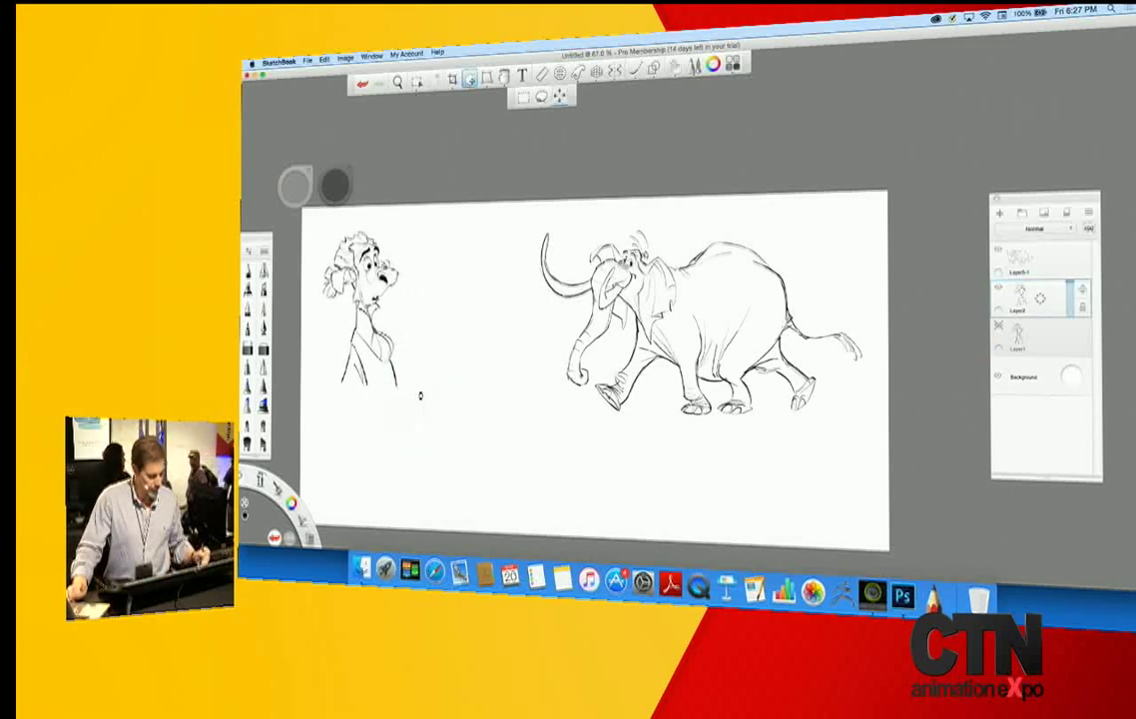
- Hide the elephant and character layers and add a new empty layer above them
{"action": "left_click", "coordinate": [998, 249]}
{"action": "left_click", "coordinate": [997, 290]}
{"action": "left_click", "coordinate": [1044, 260]}
{"action": "left_click_drag", "start_coordinate": [1045, 261], "coordinate": [1042, 207]}
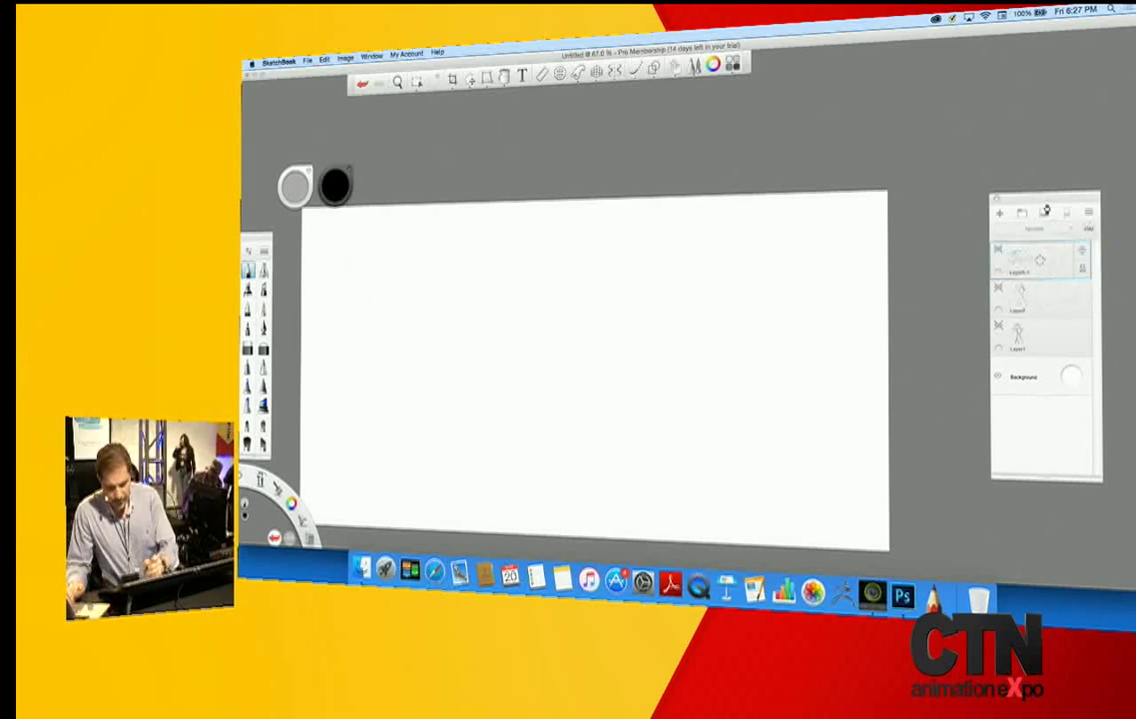
- Sketch a light round head with a drooping, bulbous nose near the middle of the canvas
{"action": "key", "text": "space"}
{"action": "mouse_move", "coordinate": [539, 415]}
{"action": "left_mouse_down"}
{"action": "mouse_move", "coordinate": [553, 395]}
{"action": "mouse_move", "coordinate": [566, 432]}
{"action": "mouse_move", "coordinate": [555, 430]}
{"action": "left_mouse_up"}
{"action": "left_click_drag", "start_coordinate": [566, 475], "coordinate": [634, 426]}
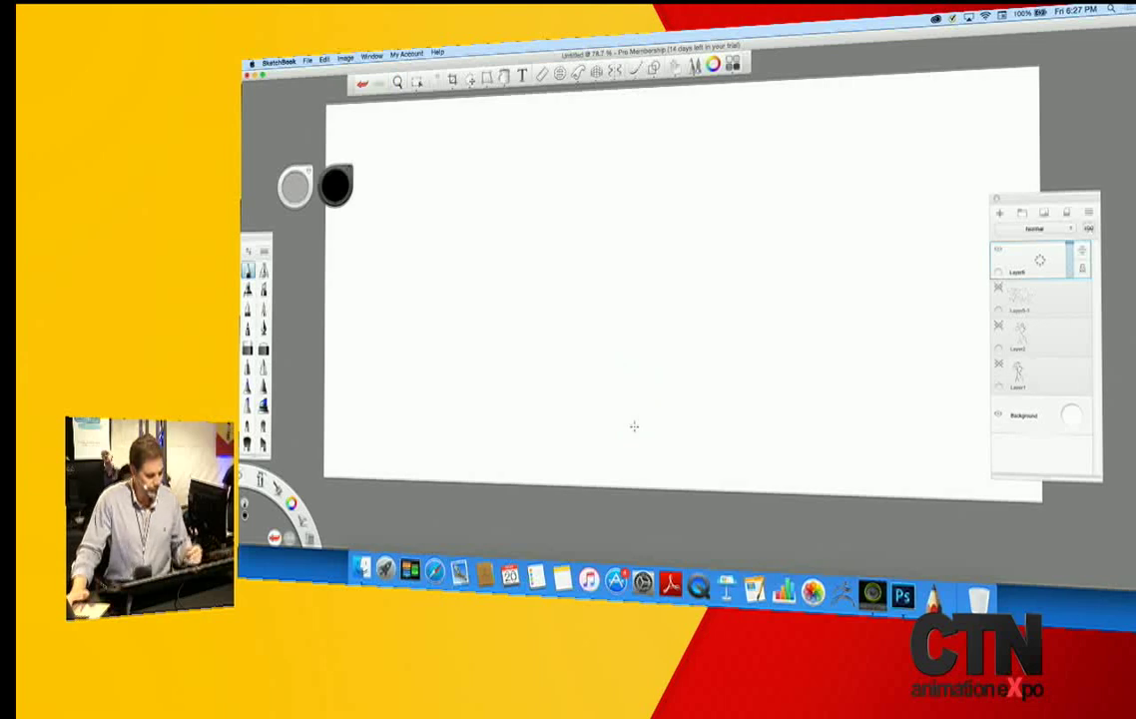
{"action": "key", "text": "space"}
{"action": "left_click_drag", "start_coordinate": [609, 349], "coordinate": [619, 338]}
{"action": "left_click_drag", "start_coordinate": [616, 402], "coordinate": [593, 487]}
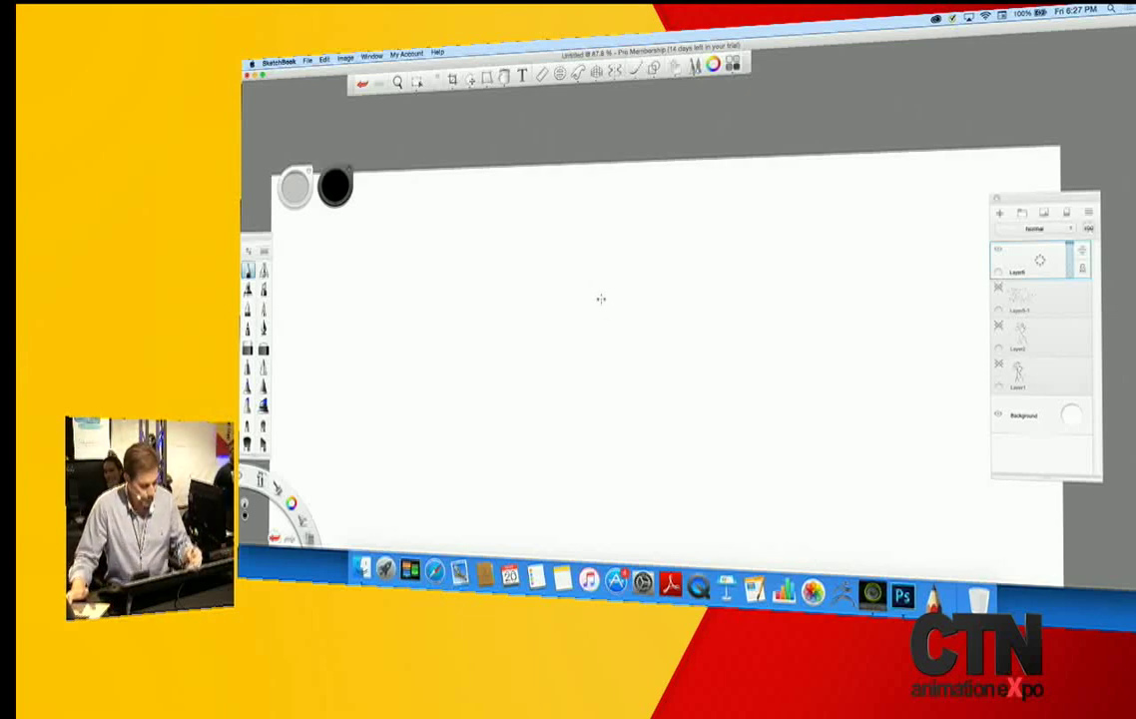
{"action": "mouse_move", "coordinate": [596, 340]}
{"action": "left_mouse_down"}
{"action": "mouse_move", "coordinate": [556, 292]}
{"action": "mouse_move", "coordinate": [556, 310]}
{"action": "mouse_move", "coordinate": [614, 289]}
{"action": "left_mouse_up"}
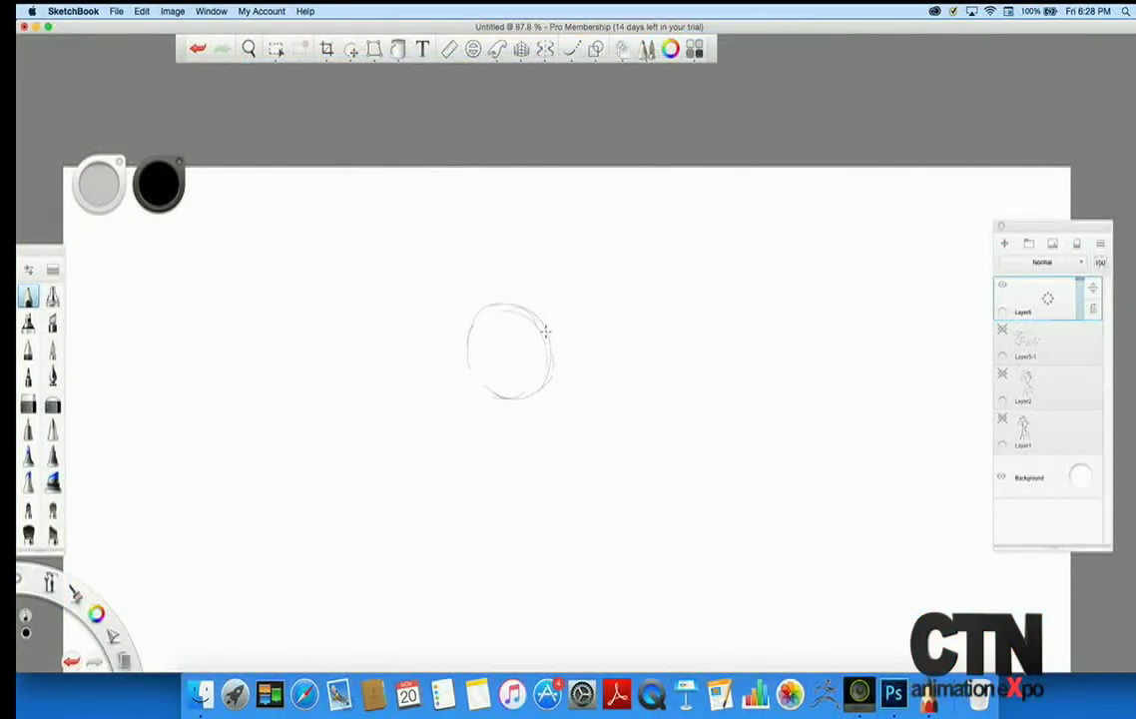
{"action": "left_click_drag", "start_coordinate": [531, 347], "coordinate": [560, 414]}
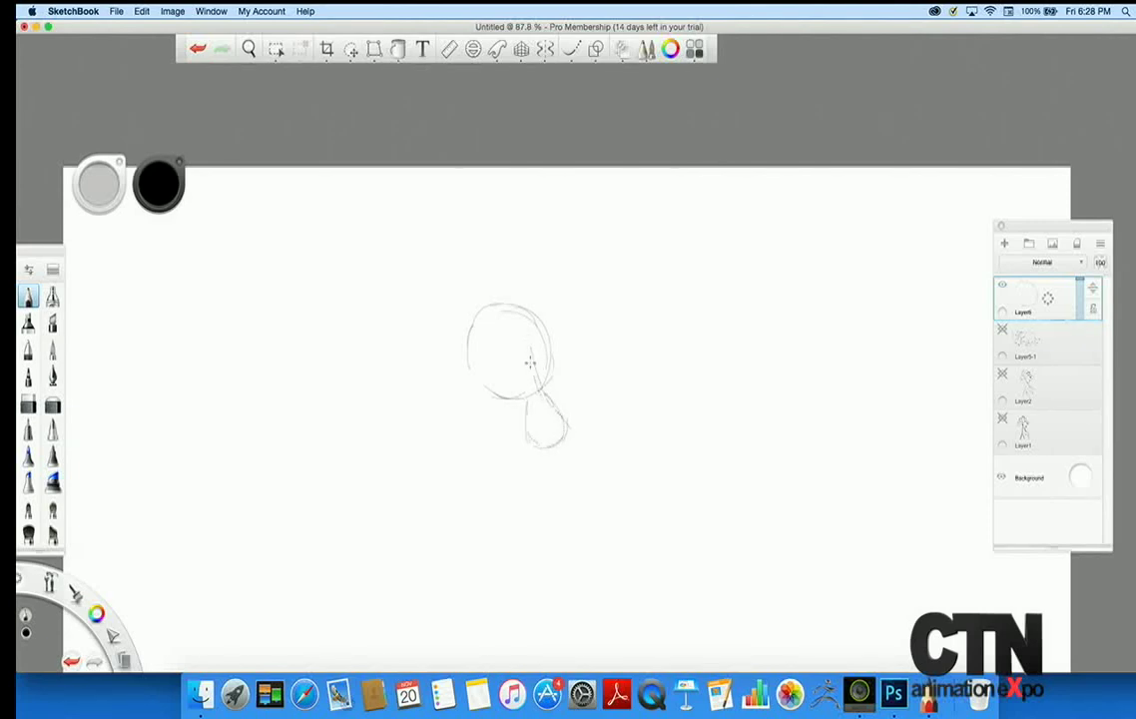
- Rough in the round eyes, brows, long tapering jaw and ear, and add the neck with a pointed open collar
{"action": "left_click_drag", "start_coordinate": [547, 385], "coordinate": [550, 394]}
{"action": "mouse_move", "coordinate": [558, 454]}
{"action": "left_mouse_down"}
{"action": "mouse_move", "coordinate": [538, 515]}
{"action": "mouse_move", "coordinate": [501, 451]}
{"action": "mouse_move", "coordinate": [515, 496]}
{"action": "mouse_move", "coordinate": [503, 482]}
{"action": "mouse_move", "coordinate": [468, 384]}
{"action": "mouse_move", "coordinate": [473, 342]}
{"action": "mouse_move", "coordinate": [465, 434]}
{"action": "mouse_move", "coordinate": [534, 365]}
{"action": "mouse_move", "coordinate": [540, 379]}
{"action": "mouse_move", "coordinate": [532, 349]}
{"action": "mouse_move", "coordinate": [548, 366]}
{"action": "mouse_move", "coordinate": [485, 333]}
{"action": "mouse_move", "coordinate": [525, 322]}
{"action": "left_mouse_up"}
{"action": "mouse_move", "coordinate": [547, 405]}
{"action": "left_mouse_down"}
{"action": "mouse_move", "coordinate": [568, 431]}
{"action": "mouse_move", "coordinate": [530, 444]}
{"action": "mouse_move", "coordinate": [555, 460]}
{"action": "mouse_move", "coordinate": [557, 480]}
{"action": "mouse_move", "coordinate": [522, 504]}
{"action": "mouse_move", "coordinate": [514, 489]}
{"action": "mouse_move", "coordinate": [518, 531]}
{"action": "mouse_move", "coordinate": [531, 512]}
{"action": "mouse_move", "coordinate": [502, 588]}
{"action": "left_mouse_up"}
{"action": "mouse_move", "coordinate": [510, 544]}
{"action": "left_mouse_down"}
{"action": "mouse_move", "coordinate": [499, 604]}
{"action": "mouse_move", "coordinate": [548, 531]}
{"action": "left_mouse_up"}
{"action": "left_click_drag", "start_coordinate": [549, 536], "coordinate": [563, 591]}
{"action": "mouse_move", "coordinate": [496, 606]}
{"action": "left_mouse_down"}
{"action": "mouse_move", "coordinate": [513, 645]}
{"action": "mouse_move", "coordinate": [537, 572]}
{"action": "left_mouse_up"}
{"action": "left_click_drag", "start_coordinate": [537, 572], "coordinate": [556, 641]}
{"action": "left_click_drag", "start_coordinate": [556, 642], "coordinate": [574, 611]}
{"action": "left_click_drag", "start_coordinate": [548, 537], "coordinate": [568, 602]}
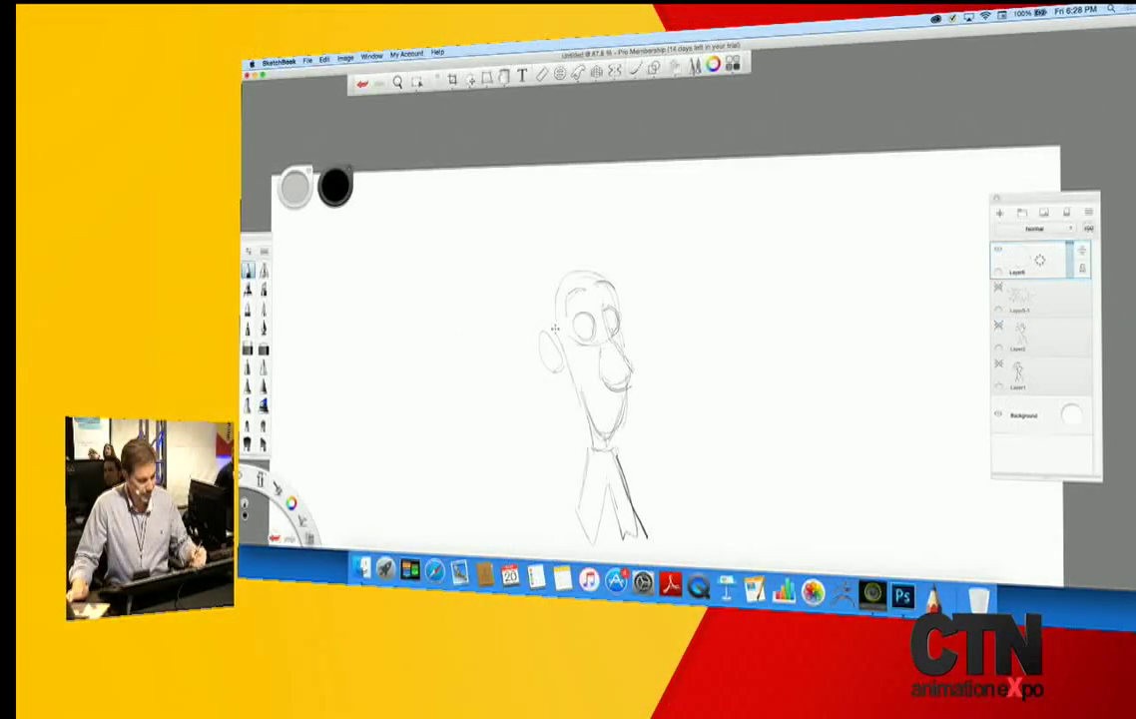
- Firm up the ear, rough in hair flaring at both temples, and sketch a tall hat crown with a pointed front peak
{"action": "left_click_drag", "start_coordinate": [555, 332], "coordinate": [552, 368]}
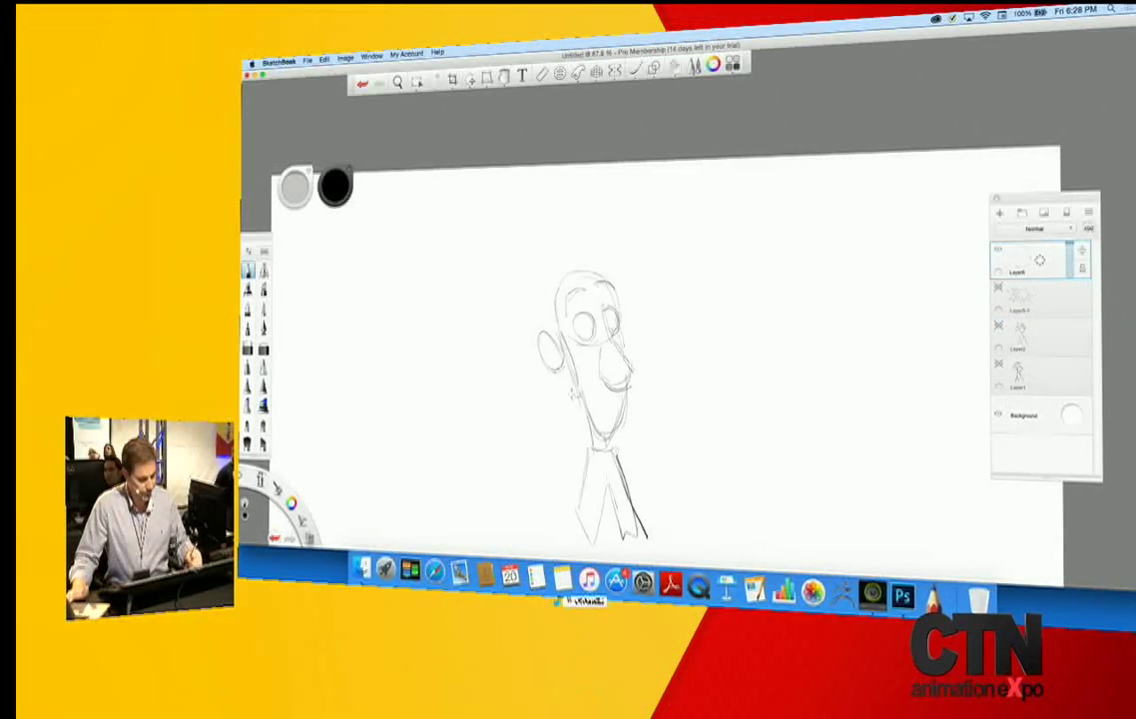
{"action": "mouse_move", "coordinate": [526, 316]}
{"action": "left_mouse_down"}
{"action": "mouse_move", "coordinate": [545, 280]}
{"action": "mouse_move", "coordinate": [594, 269]}
{"action": "mouse_move", "coordinate": [620, 340]}
{"action": "mouse_move", "coordinate": [584, 339]}
{"action": "left_mouse_up"}
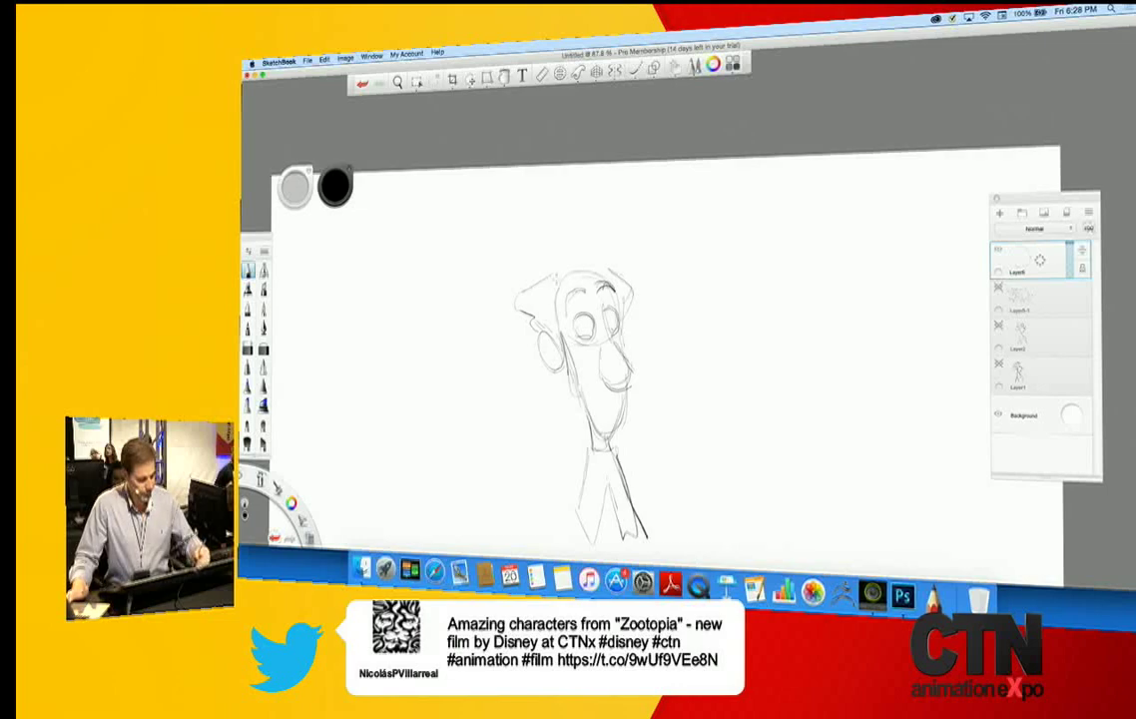
{"action": "left_click_drag", "start_coordinate": [566, 302], "coordinate": [661, 293]}
{"action": "mouse_move", "coordinate": [661, 293]}
{"action": "left_mouse_down"}
{"action": "mouse_move", "coordinate": [567, 280]}
{"action": "mouse_move", "coordinate": [616, 246]}
{"action": "mouse_move", "coordinate": [556, 236]}
{"action": "mouse_move", "coordinate": [518, 262]}
{"action": "left_mouse_up"}
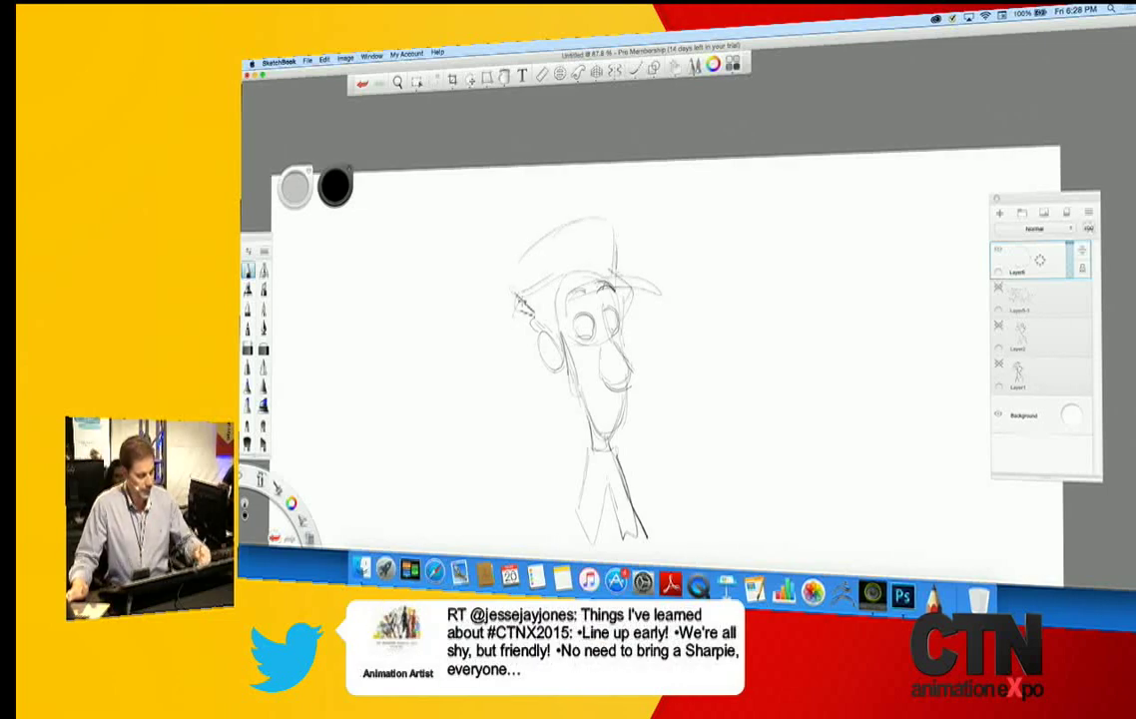
- Draw a large upturned hat brim sweeping around the crown and behind the ear, and strengthen the jaw and collar contours
{"action": "left_click_drag", "start_coordinate": [518, 306], "coordinate": [533, 319]}
{"action": "mouse_move", "coordinate": [532, 250]}
{"action": "left_mouse_down"}
{"action": "mouse_move", "coordinate": [607, 219]}
{"action": "mouse_move", "coordinate": [512, 288]}
{"action": "left_mouse_up"}
{"action": "mouse_move", "coordinate": [621, 243]}
{"action": "left_mouse_down"}
{"action": "mouse_move", "coordinate": [652, 190]}
{"action": "mouse_move", "coordinate": [634, 172]}
{"action": "left_mouse_up"}
{"action": "mouse_move", "coordinate": [633, 171]}
{"action": "left_mouse_down"}
{"action": "mouse_move", "coordinate": [586, 192]}
{"action": "mouse_move", "coordinate": [469, 304]}
{"action": "mouse_move", "coordinate": [511, 321]}
{"action": "mouse_move", "coordinate": [549, 204]}
{"action": "left_mouse_up"}
{"action": "mouse_move", "coordinate": [511, 226]}
{"action": "left_mouse_down"}
{"action": "mouse_move", "coordinate": [471, 302]}
{"action": "mouse_move", "coordinate": [532, 316]}
{"action": "mouse_move", "coordinate": [521, 379]}
{"action": "left_mouse_up"}
{"action": "left_click_drag", "start_coordinate": [591, 457], "coordinate": [577, 539]}
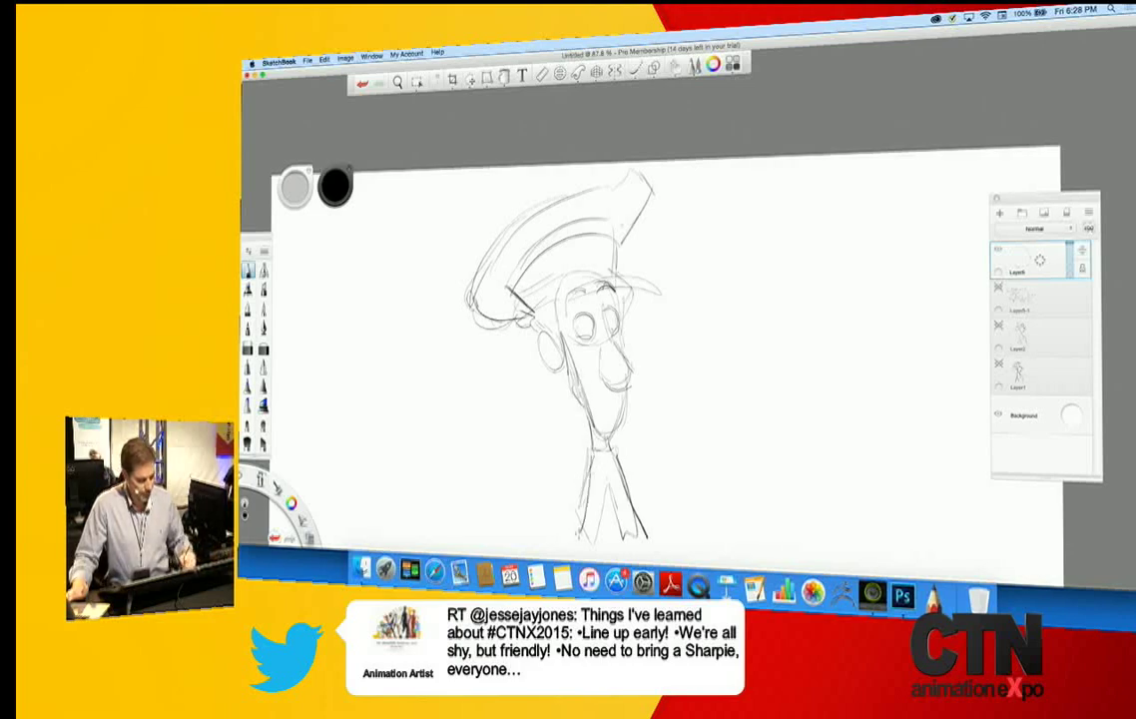
- Sketch the sloping shoulders below the collar, ending the near shoulder in small round curls, and rough in the shirt front
{"action": "key", "text": "space"}
{"action": "mouse_move", "coordinate": [537, 431]}
{"action": "left_mouse_down"}
{"action": "mouse_move", "coordinate": [511, 474]}
{"action": "mouse_move", "coordinate": [517, 426]}
{"action": "left_mouse_up"}
{"action": "left_click_drag", "start_coordinate": [304, 520], "coordinate": [321, 500]}
{"action": "mouse_move", "coordinate": [463, 442]}
{"action": "left_mouse_down"}
{"action": "mouse_move", "coordinate": [437, 455]}
{"action": "mouse_move", "coordinate": [456, 482]}
{"action": "mouse_move", "coordinate": [468, 465]}
{"action": "mouse_move", "coordinate": [462, 433]}
{"action": "mouse_move", "coordinate": [544, 392]}
{"action": "mouse_move", "coordinate": [540, 453]}
{"action": "left_mouse_up"}
{"action": "key", "text": "space"}
{"action": "key", "text": "Escape"}
{"action": "left_click_drag", "start_coordinate": [616, 400], "coordinate": [594, 418]}
{"action": "mouse_move", "coordinate": [663, 401]}
{"action": "left_mouse_down"}
{"action": "mouse_move", "coordinate": [682, 411]}
{"action": "mouse_move", "coordinate": [686, 443]}
{"action": "left_mouse_up"}
{"action": "left_click_drag", "start_coordinate": [622, 401], "coordinate": [593, 431]}
{"action": "left_click_drag", "start_coordinate": [583, 418], "coordinate": [582, 424]}
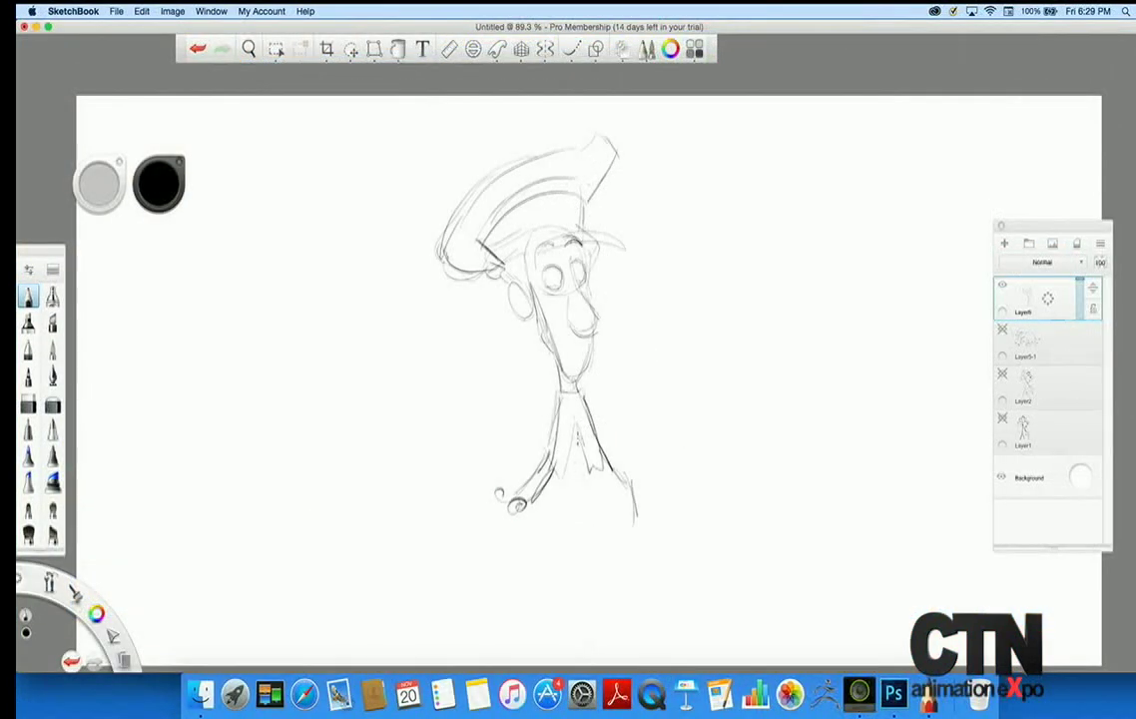
- Sketch the pointed collar tips and the far shoulder's curl, and lower the sketch layer's opacity
{"action": "mouse_move", "coordinate": [578, 427]}
{"action": "left_mouse_down"}
{"action": "mouse_move", "coordinate": [596, 471]}
{"action": "mouse_move", "coordinate": [549, 449]}
{"action": "mouse_move", "coordinate": [560, 402]}
{"action": "mouse_move", "coordinate": [631, 457]}
{"action": "mouse_move", "coordinate": [630, 523]}
{"action": "left_mouse_up"}
{"action": "left_click_drag", "start_coordinate": [513, 505], "coordinate": [520, 530]}
{"action": "left_click_drag", "start_coordinate": [1080, 288], "coordinate": [1081, 306]}
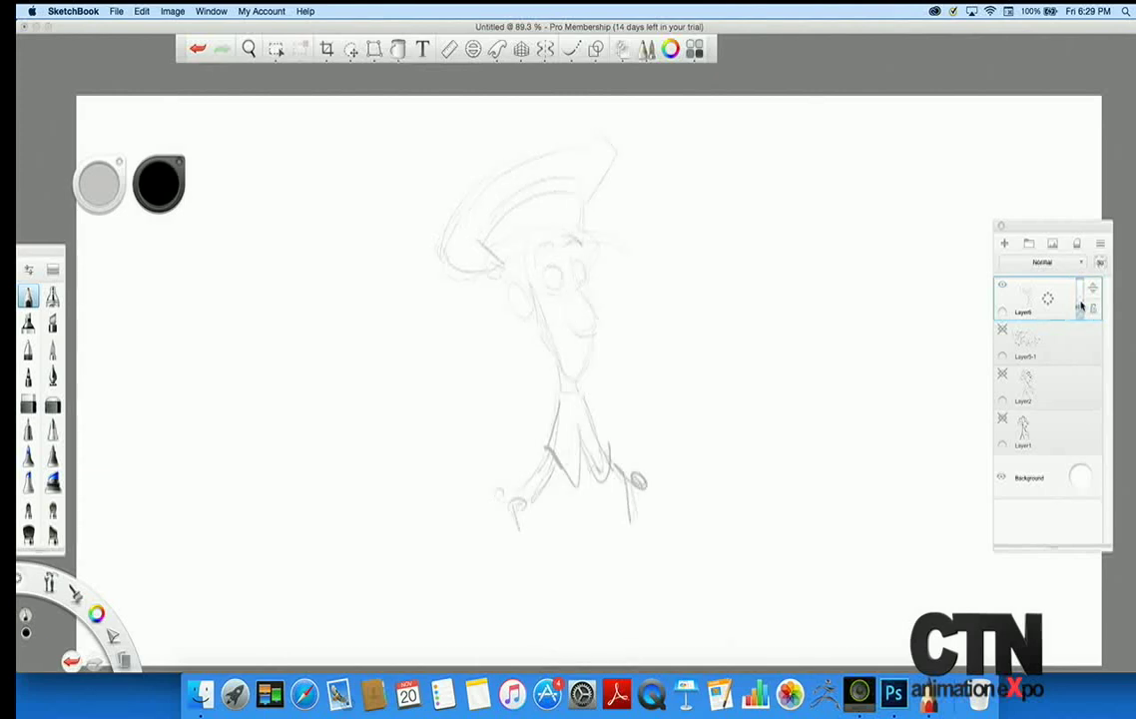
- Move the faded hatted character to the left side of the canvas and add a new layer above it
{"action": "left_click", "coordinate": [1003, 287]}
{"action": "left_click", "coordinate": [1002, 287]}
{"action": "left_click_drag", "start_coordinate": [113, 636], "coordinate": [145, 641]}
{"action": "mouse_move", "coordinate": [357, 513]}
{"action": "left_mouse_down"}
{"action": "mouse_move", "coordinate": [219, 509]}
{"action": "mouse_move", "coordinate": [132, 485]}
{"action": "left_mouse_up"}
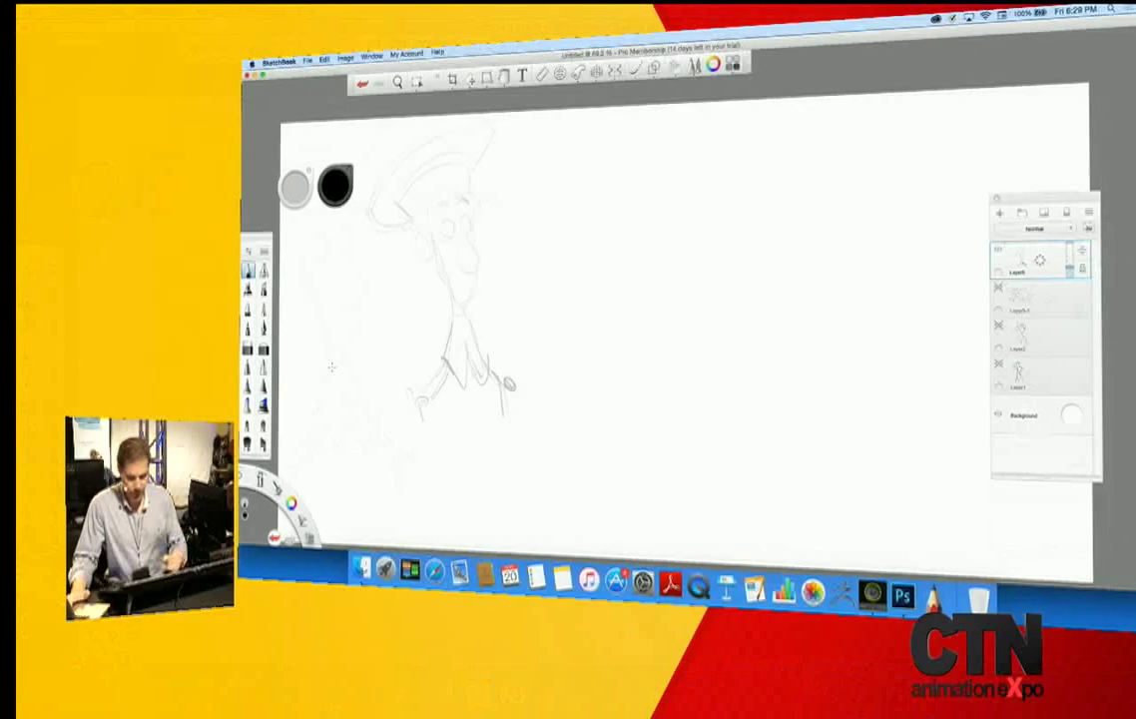
{"action": "left_click_drag", "start_coordinate": [1044, 260], "coordinate": [1044, 221]}
- Rough in a long oval head tilted to one side, with the back-of-neck line slanting down from it
{"action": "key", "text": "space"}
{"action": "mouse_move", "coordinate": [575, 363]}
{"action": "left_mouse_down"}
{"action": "mouse_move", "coordinate": [602, 391]}
{"action": "mouse_move", "coordinate": [569, 504]}
{"action": "left_mouse_up"}
{"action": "left_click_drag", "start_coordinate": [766, 424], "coordinate": [644, 261]}
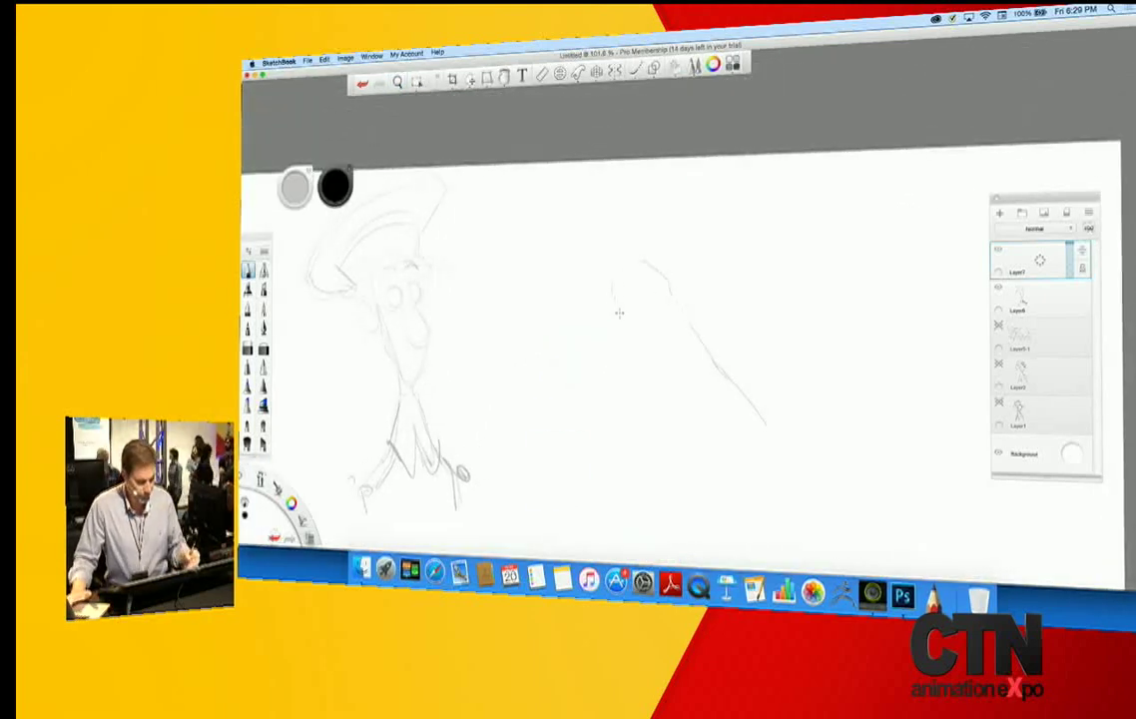
{"action": "mouse_move", "coordinate": [630, 359]}
{"action": "left_mouse_down"}
{"action": "mouse_move", "coordinate": [670, 392]}
{"action": "mouse_move", "coordinate": [648, 382]}
{"action": "mouse_move", "coordinate": [615, 290]}
{"action": "mouse_move", "coordinate": [640, 372]}
{"action": "mouse_move", "coordinate": [683, 403]}
{"action": "mouse_move", "coordinate": [688, 341]}
{"action": "mouse_move", "coordinate": [697, 387]}
{"action": "left_mouse_up"}
{"action": "mouse_move", "coordinate": [656, 263]}
{"action": "left_mouse_down"}
{"action": "mouse_move", "coordinate": [629, 254]}
{"action": "mouse_move", "coordinate": [608, 273]}
{"action": "left_mouse_up"}
{"action": "left_click_drag", "start_coordinate": [681, 317], "coordinate": [721, 389]}
{"action": "left_click_drag", "start_coordinate": [713, 379], "coordinate": [694, 338]}
- Draw the front of the neck below the chin and reinforce the back of the jaw
{"action": "key", "text": "space"}
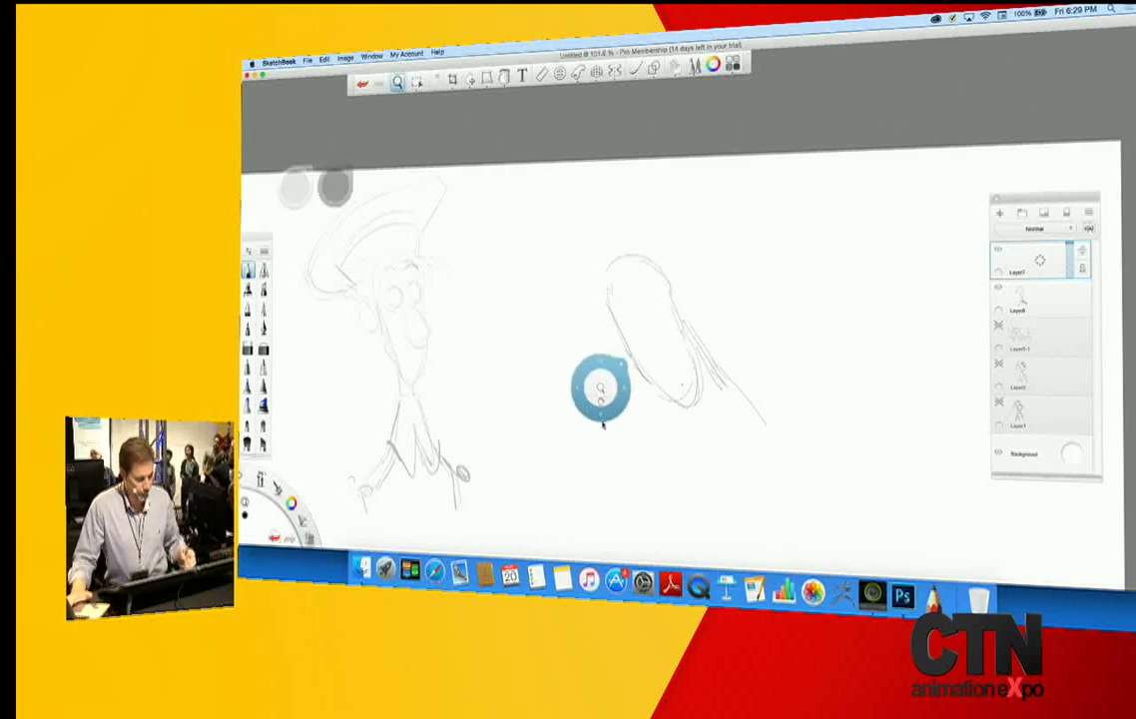
{"action": "left_click_drag", "start_coordinate": [600, 418], "coordinate": [554, 360]}
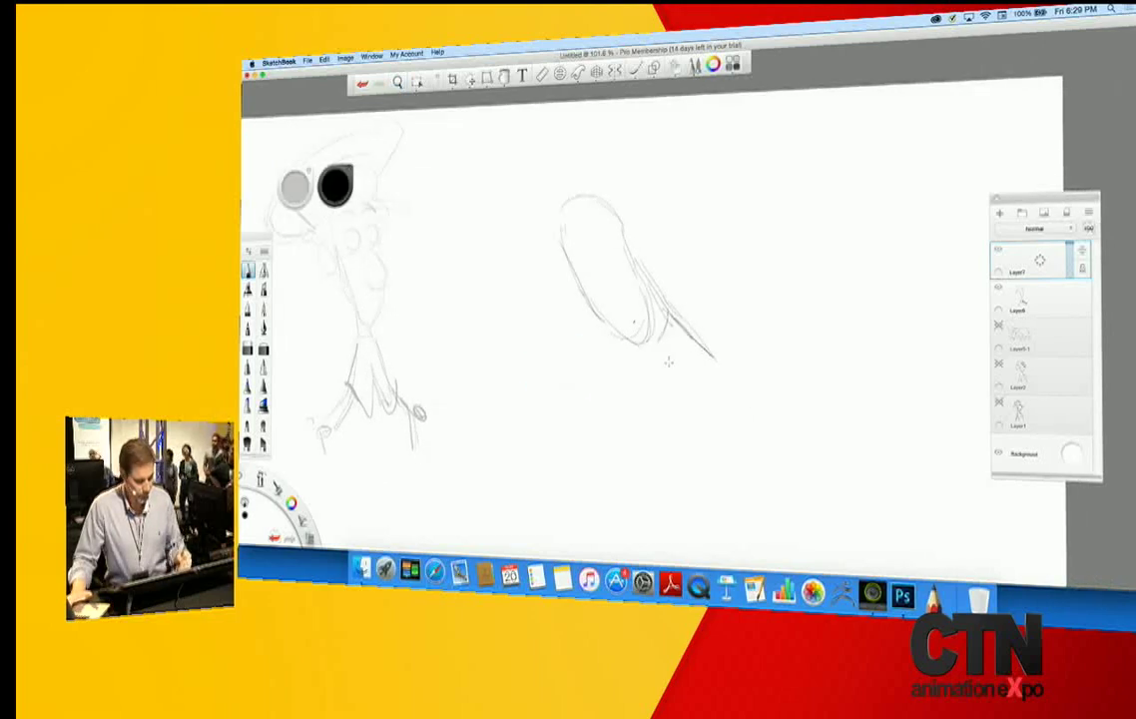
{"action": "left_click_drag", "start_coordinate": [674, 373], "coordinate": [683, 397]}
{"action": "left_click_drag", "start_coordinate": [669, 318], "coordinate": [641, 279]}
{"action": "left_click_drag", "start_coordinate": [651, 335], "coordinate": [657, 343]}
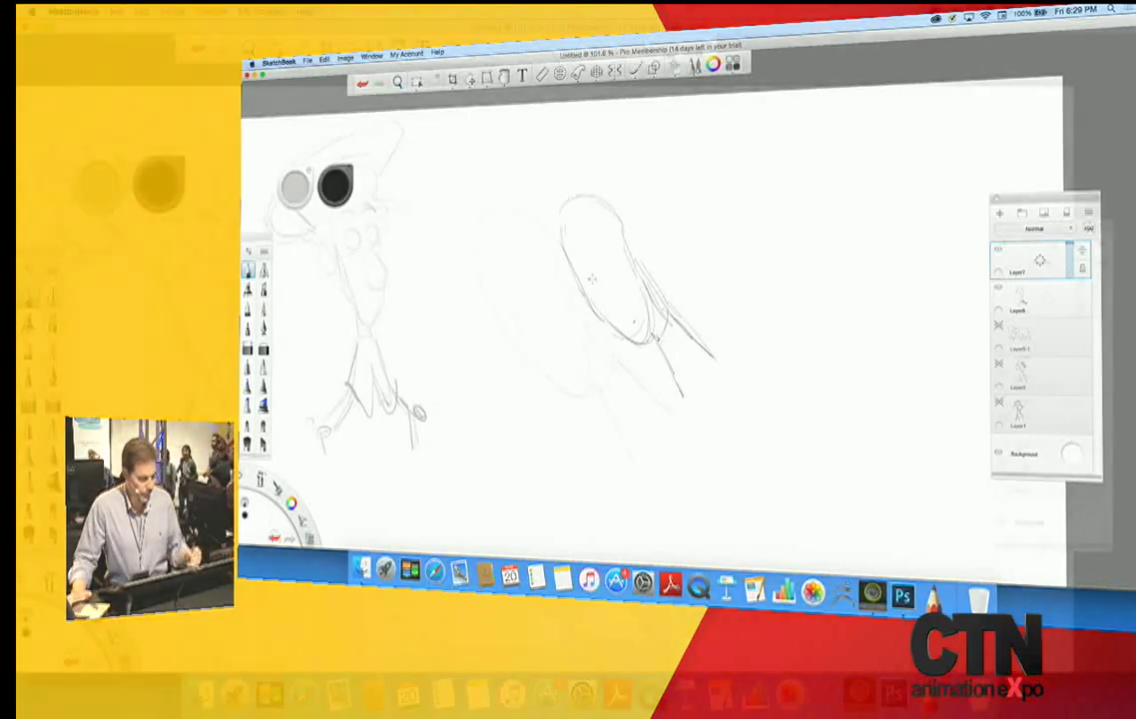
- Sketch the round eyes, drooping nose and open smile on the tilted head, and darken the jaw curve
{"action": "mouse_move", "coordinate": [507, 306]}
{"action": "left_mouse_down"}
{"action": "mouse_move", "coordinate": [525, 371]}
{"action": "mouse_move", "coordinate": [551, 357]}
{"action": "mouse_move", "coordinate": [554, 366]}
{"action": "mouse_move", "coordinate": [523, 273]}
{"action": "mouse_move", "coordinate": [537, 283]}
{"action": "mouse_move", "coordinate": [521, 263]}
{"action": "mouse_move", "coordinate": [533, 261]}
{"action": "mouse_move", "coordinate": [536, 290]}
{"action": "mouse_move", "coordinate": [533, 266]}
{"action": "mouse_move", "coordinate": [498, 296]}
{"action": "mouse_move", "coordinate": [489, 283]}
{"action": "mouse_move", "coordinate": [483, 307]}
{"action": "mouse_move", "coordinate": [480, 292]}
{"action": "mouse_move", "coordinate": [506, 308]}
{"action": "mouse_move", "coordinate": [521, 376]}
{"action": "mouse_move", "coordinate": [522, 306]}
{"action": "left_mouse_up"}
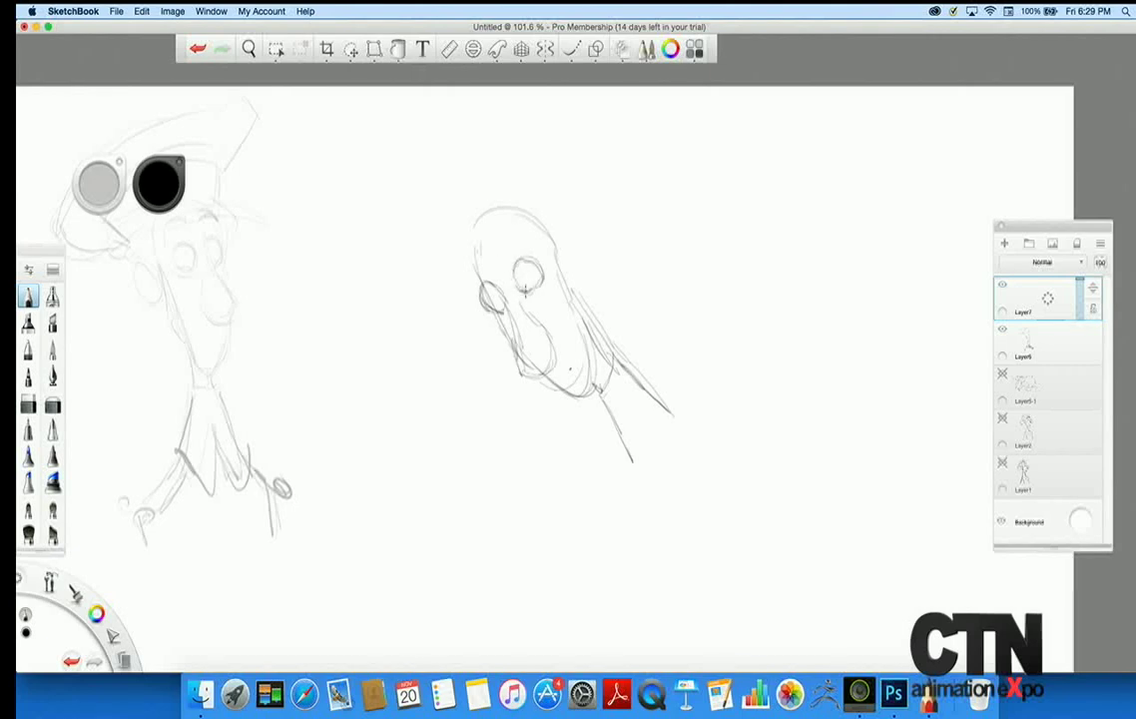
{"action": "left_click_drag", "start_coordinate": [533, 271], "coordinate": [534, 276]}
{"action": "left_click_drag", "start_coordinate": [567, 371], "coordinate": [578, 345]}
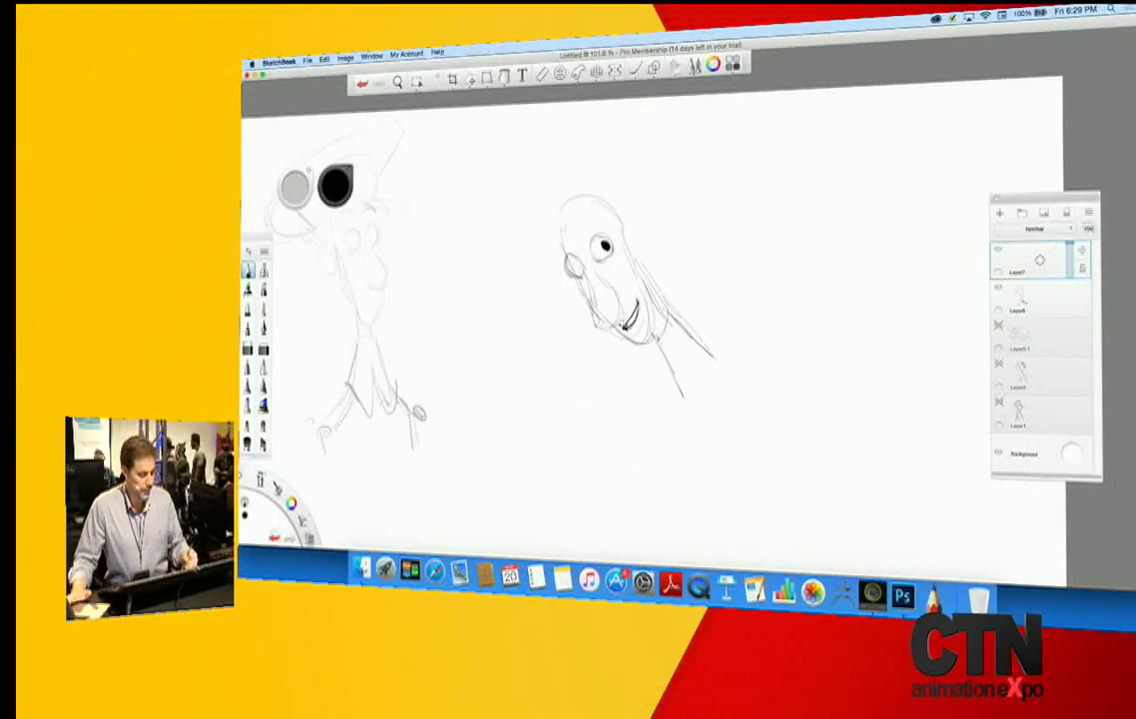
{"action": "mouse_move", "coordinate": [641, 288]}
{"action": "left_mouse_down"}
{"action": "mouse_move", "coordinate": [654, 344]}
{"action": "mouse_move", "coordinate": [612, 323]}
{"action": "mouse_move", "coordinate": [659, 342]}
{"action": "left_mouse_up"}
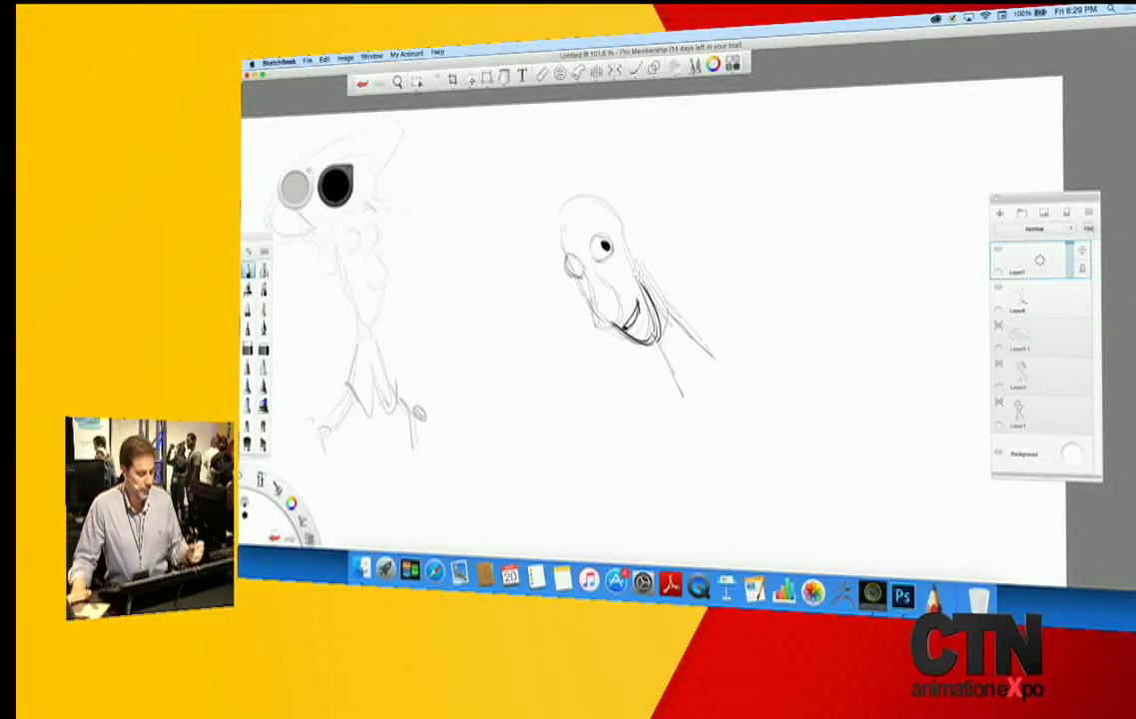
- Fill in the far pupil, add raised brows and a small tuft at the far temple, and strengthen the cheek line
{"action": "left_click_drag", "start_coordinate": [594, 302], "coordinate": [578, 266]}
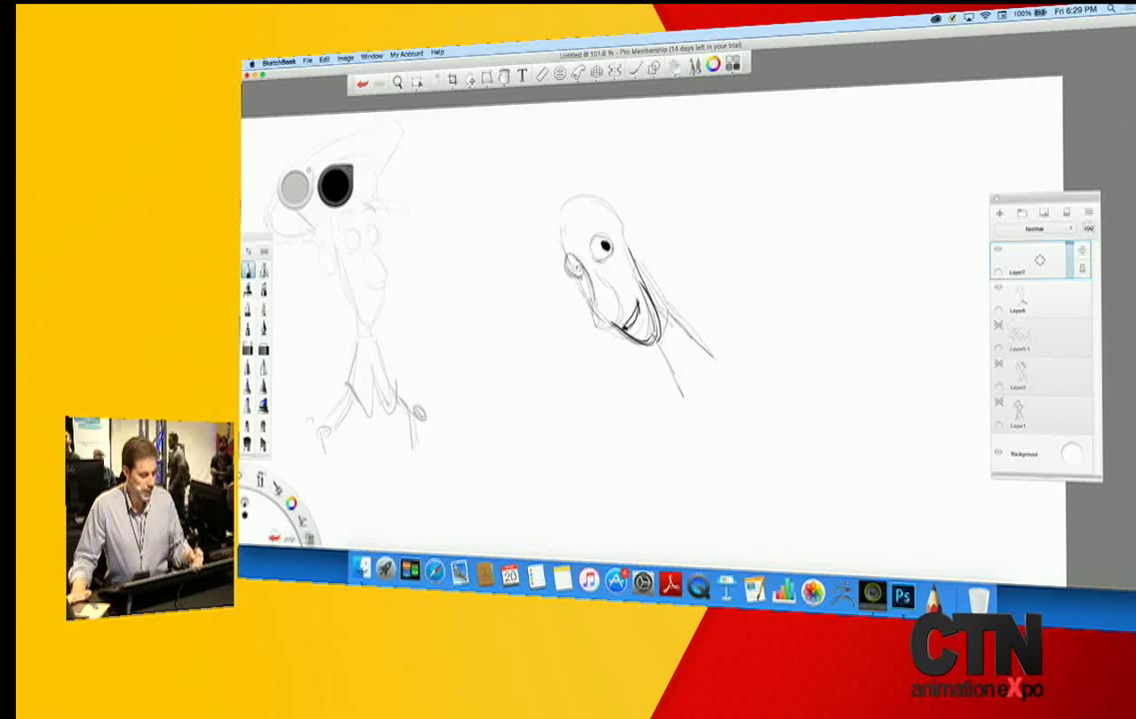
{"action": "left_click_drag", "start_coordinate": [579, 227], "coordinate": [606, 219]}
{"action": "mouse_move", "coordinate": [556, 254]}
{"action": "left_mouse_down"}
{"action": "mouse_move", "coordinate": [554, 236]}
{"action": "mouse_move", "coordinate": [605, 213]}
{"action": "left_mouse_up"}
{"action": "mouse_move", "coordinate": [637, 263]}
{"action": "left_mouse_down"}
{"action": "mouse_move", "coordinate": [674, 323]}
{"action": "mouse_move", "coordinate": [639, 341]}
{"action": "mouse_move", "coordinate": [665, 335]}
{"action": "left_mouse_up"}
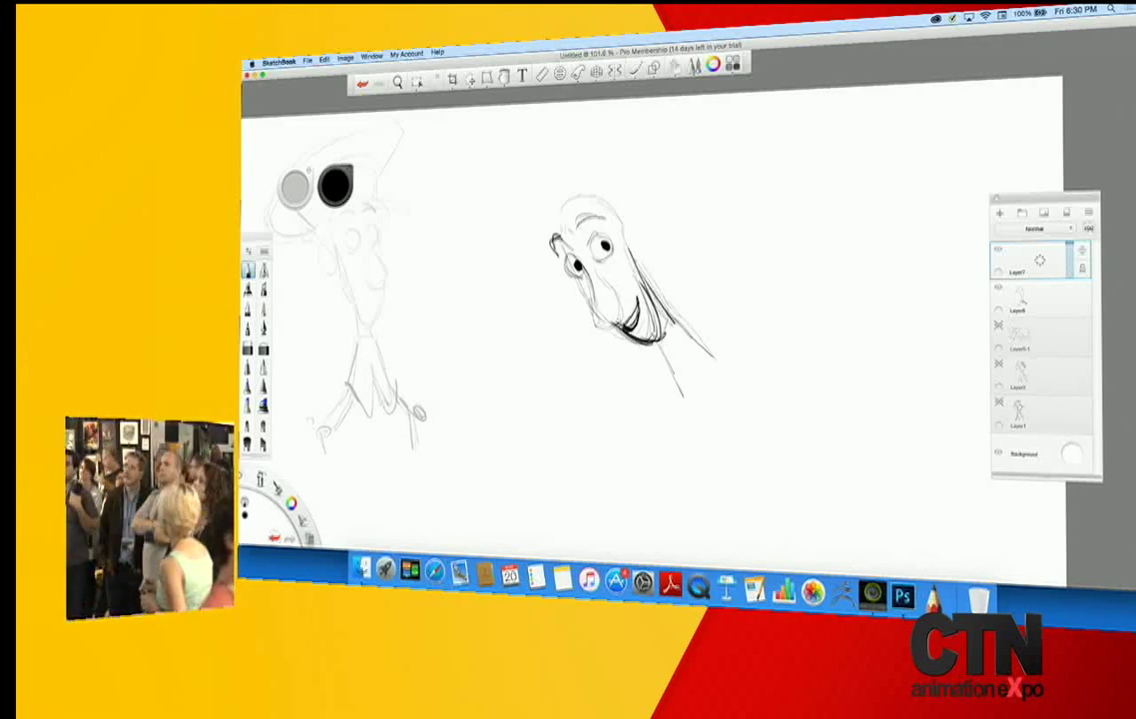
- Draw the tall pointed collar around the neck, with the sloping shoulder and a small curl beneath it
{"action": "left_click_drag", "start_coordinate": [650, 294], "coordinate": [676, 385]}
{"action": "mouse_move", "coordinate": [676, 328]}
{"action": "left_mouse_down"}
{"action": "mouse_move", "coordinate": [718, 369]}
{"action": "mouse_move", "coordinate": [702, 420]}
{"action": "left_mouse_up"}
{"action": "left_click_drag", "start_coordinate": [715, 369], "coordinate": [703, 420]}
{"action": "left_click_drag", "start_coordinate": [679, 361], "coordinate": [686, 422]}
{"action": "mouse_move", "coordinate": [704, 420]}
{"action": "left_mouse_down"}
{"action": "mouse_move", "coordinate": [717, 368]}
{"action": "mouse_move", "coordinate": [747, 428]}
{"action": "left_mouse_up"}
{"action": "left_click_drag", "start_coordinate": [715, 368], "coordinate": [762, 394]}
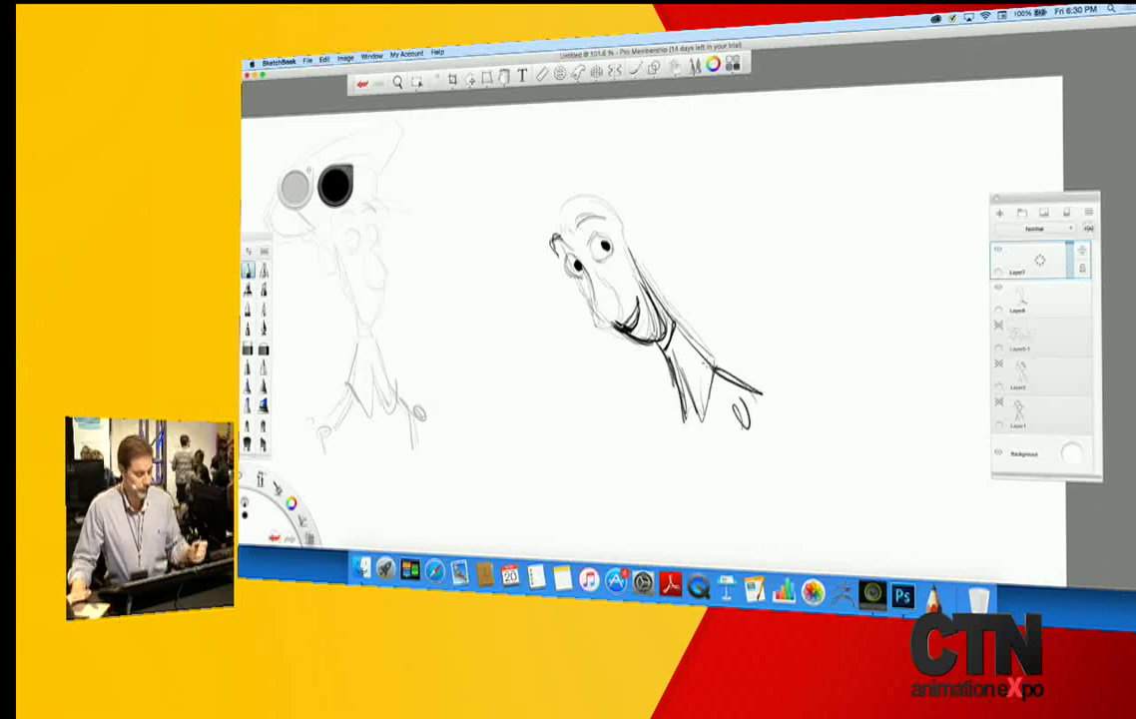
- Add the ear, hair and flared hat crown with its front visor, and firm up the far cheek and shirt front
{"action": "mouse_move", "coordinate": [628, 238]}
{"action": "left_mouse_down"}
{"action": "mouse_move", "coordinate": [661, 305]}
{"action": "mouse_move", "coordinate": [655, 263]}
{"action": "left_mouse_up"}
{"action": "mouse_move", "coordinate": [566, 234]}
{"action": "left_mouse_down"}
{"action": "mouse_move", "coordinate": [580, 190]}
{"action": "mouse_move", "coordinate": [641, 205]}
{"action": "mouse_move", "coordinate": [552, 226]}
{"action": "mouse_move", "coordinate": [529, 278]}
{"action": "mouse_move", "coordinate": [606, 210]}
{"action": "mouse_move", "coordinate": [547, 239]}
{"action": "mouse_move", "coordinate": [550, 226]}
{"action": "mouse_move", "coordinate": [519, 194]}
{"action": "mouse_move", "coordinate": [631, 146]}
{"action": "mouse_move", "coordinate": [638, 188]}
{"action": "left_mouse_up"}
{"action": "mouse_move", "coordinate": [631, 153]}
{"action": "left_mouse_down"}
{"action": "mouse_move", "coordinate": [588, 146]}
{"action": "mouse_move", "coordinate": [521, 194]}
{"action": "left_mouse_up"}
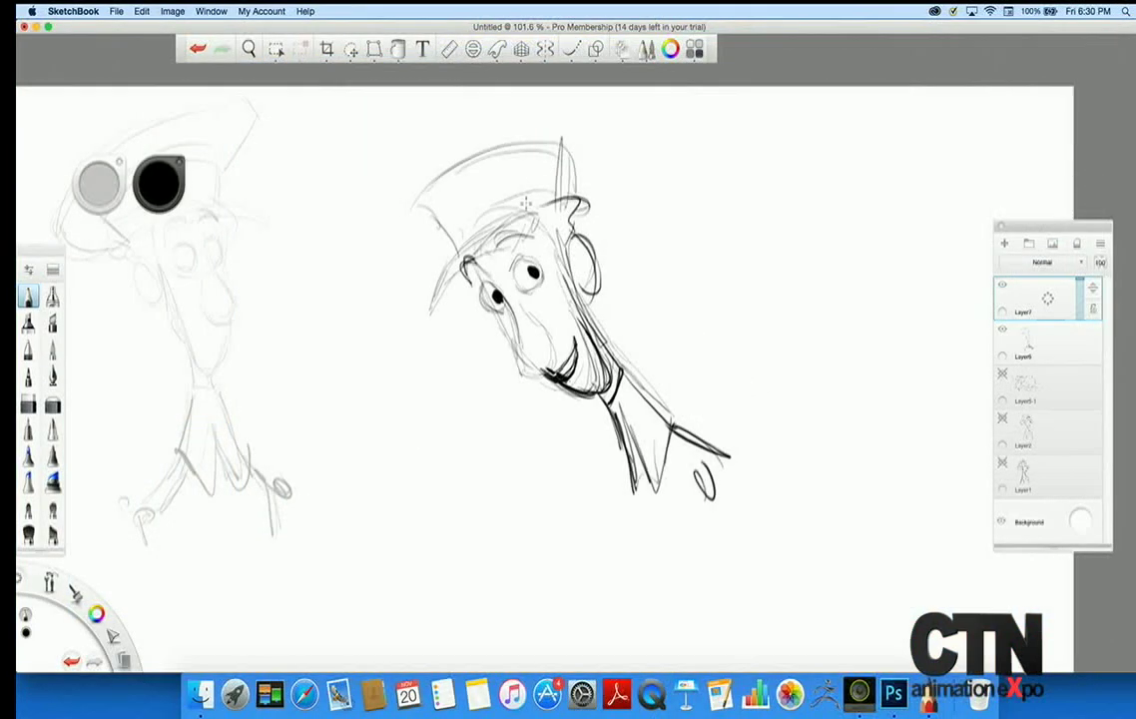
{"action": "mouse_move", "coordinate": [469, 261]}
{"action": "left_mouse_down"}
{"action": "mouse_move", "coordinate": [458, 278]}
{"action": "mouse_move", "coordinate": [516, 341]}
{"action": "mouse_move", "coordinate": [524, 373]}
{"action": "mouse_move", "coordinate": [550, 343]}
{"action": "left_mouse_up"}
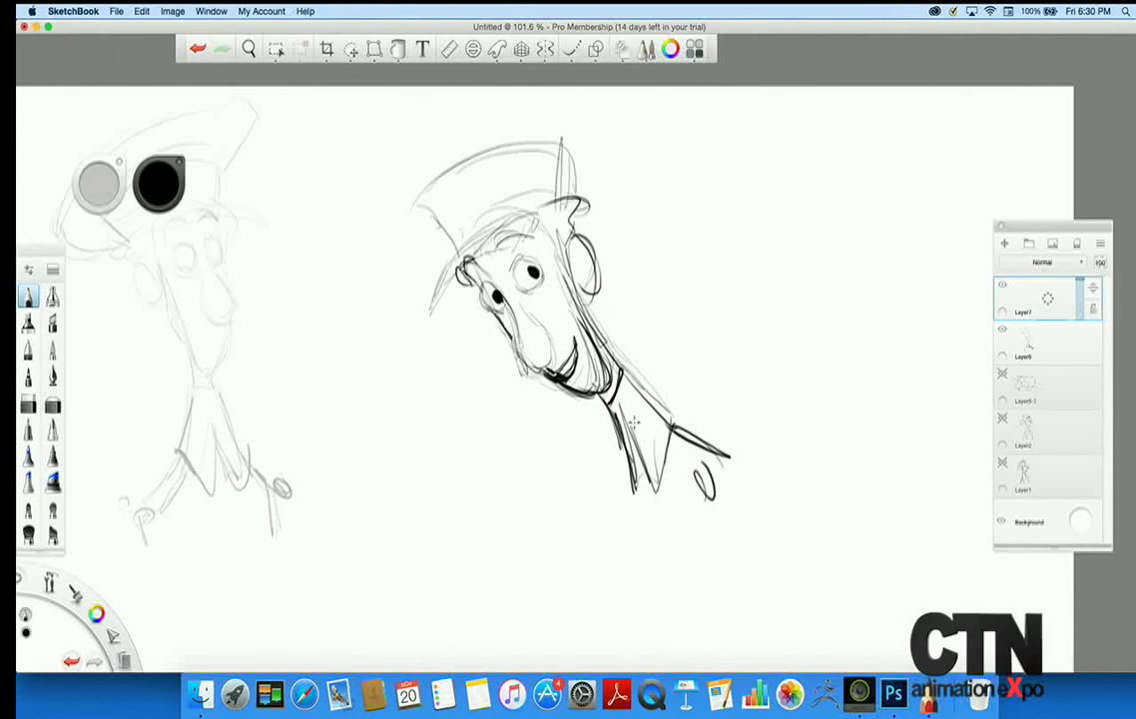
{"action": "left_click_drag", "start_coordinate": [631, 444], "coordinate": [620, 509]}
- Lasso the whole tilted head drawing and scale it down
{"action": "key", "text": "space"}
{"action": "left_click_drag", "start_coordinate": [447, 477], "coordinate": [487, 602]}
{"action": "left_click_drag", "start_coordinate": [582, 300], "coordinate": [589, 239]}
{"action": "key", "text": "space"}
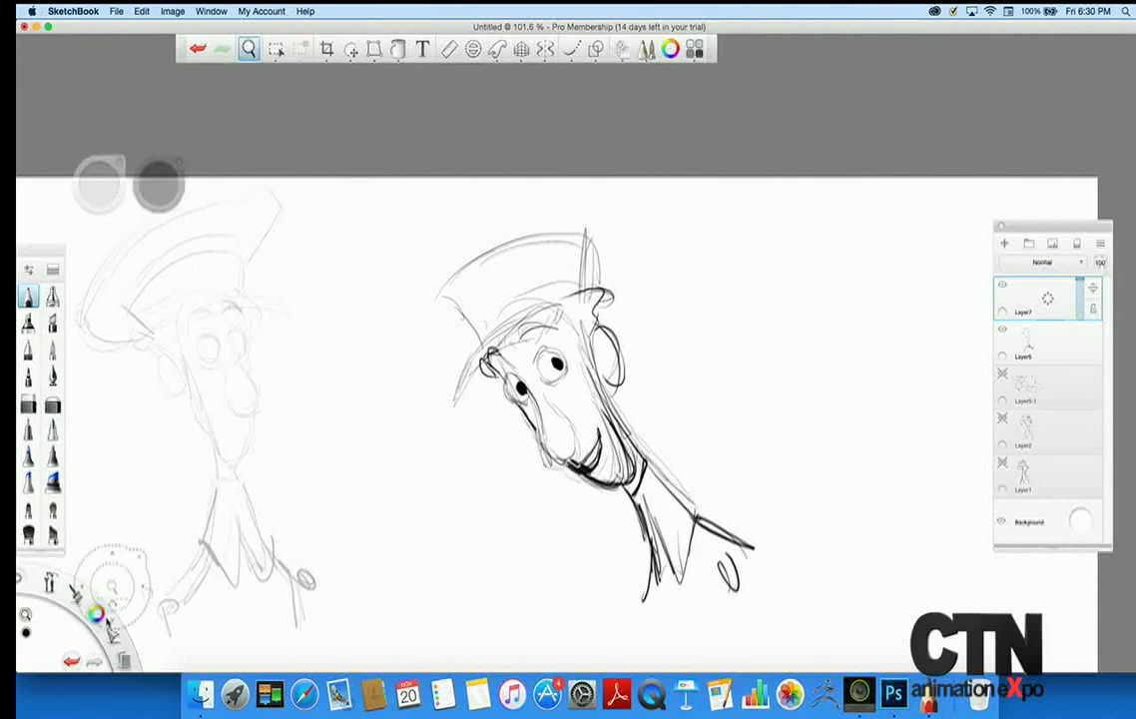
{"action": "left_click_drag", "start_coordinate": [112, 636], "coordinate": [143, 611]}
{"action": "mouse_move", "coordinate": [437, 465]}
{"action": "left_mouse_down"}
{"action": "mouse_move", "coordinate": [761, 647]}
{"action": "mouse_move", "coordinate": [415, 475]}
{"action": "mouse_move", "coordinate": [443, 482]}
{"action": "left_mouse_up"}
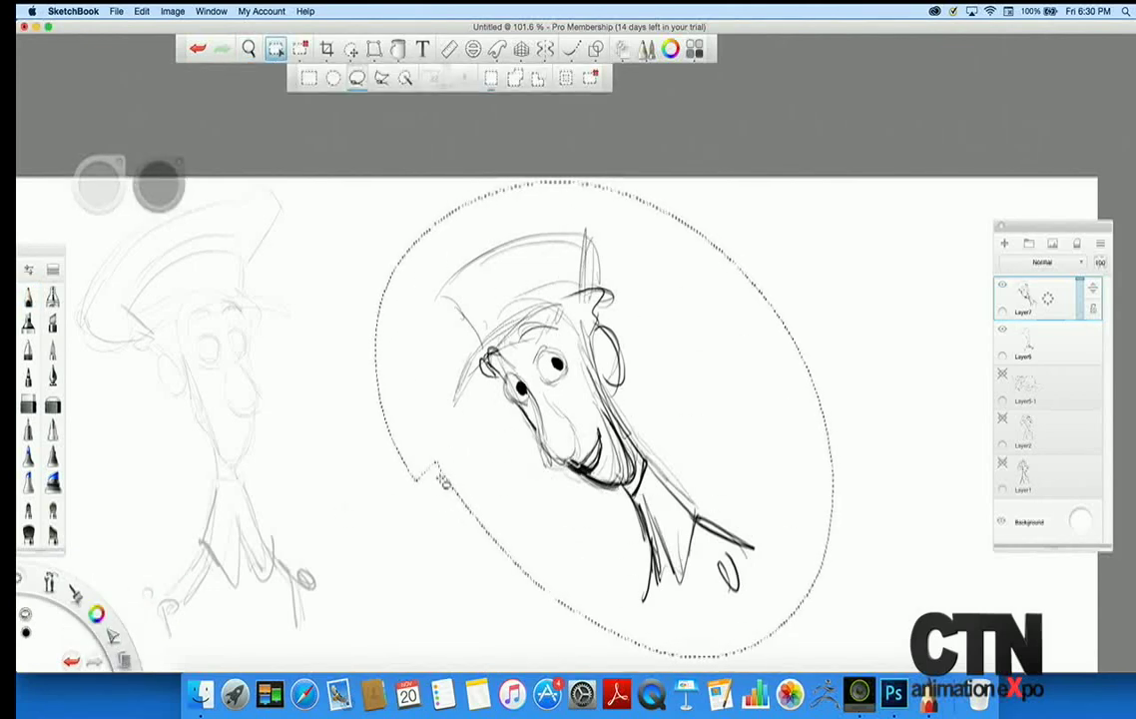
{"action": "left_click_drag", "start_coordinate": [112, 636], "coordinate": [95, 582]}
{"action": "mouse_move", "coordinate": [285, 545]}
{"action": "left_mouse_down"}
{"action": "mouse_move", "coordinate": [224, 560]}
{"action": "mouse_move", "coordinate": [303, 552]}
{"action": "left_mouse_up"}
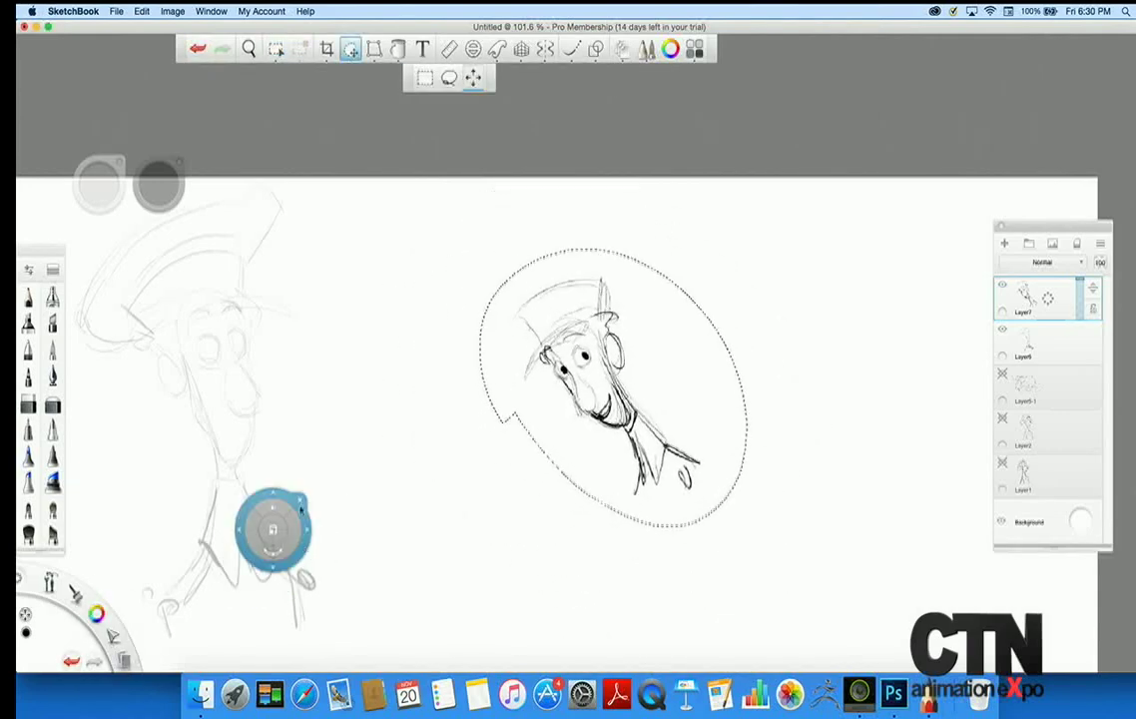
{"action": "left_click", "coordinate": [299, 498]}
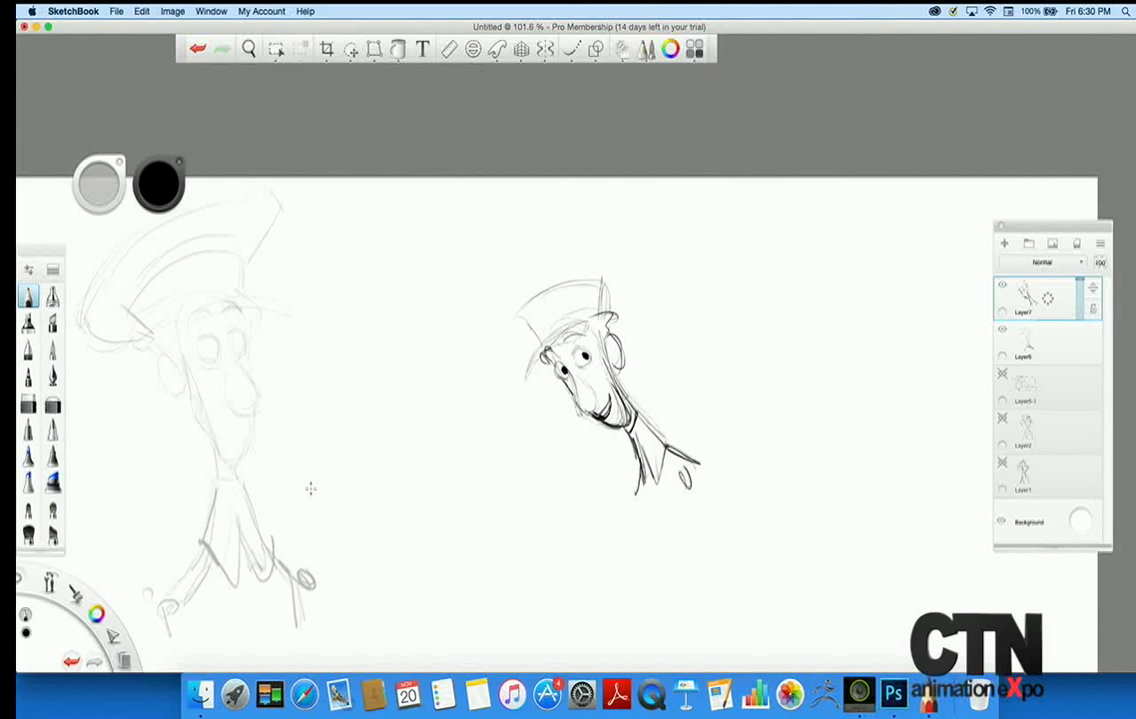
- Sketch a wide upturned hat brim sweeping around the crown and darken the visor's tip
{"action": "mouse_move", "coordinate": [482, 310]}
{"action": "left_mouse_down"}
{"action": "mouse_move", "coordinate": [591, 241]}
{"action": "mouse_move", "coordinate": [633, 296]}
{"action": "mouse_move", "coordinate": [592, 299]}
{"action": "left_mouse_up"}
{"action": "left_click_drag", "start_coordinate": [562, 248], "coordinate": [629, 239]}
{"action": "mouse_move", "coordinate": [532, 267]}
{"action": "left_mouse_down"}
{"action": "mouse_move", "coordinate": [481, 291]}
{"action": "mouse_move", "coordinate": [527, 315]}
{"action": "mouse_move", "coordinate": [640, 283]}
{"action": "mouse_move", "coordinate": [486, 281]}
{"action": "mouse_move", "coordinate": [540, 340]}
{"action": "mouse_move", "coordinate": [527, 371]}
{"action": "left_mouse_up"}
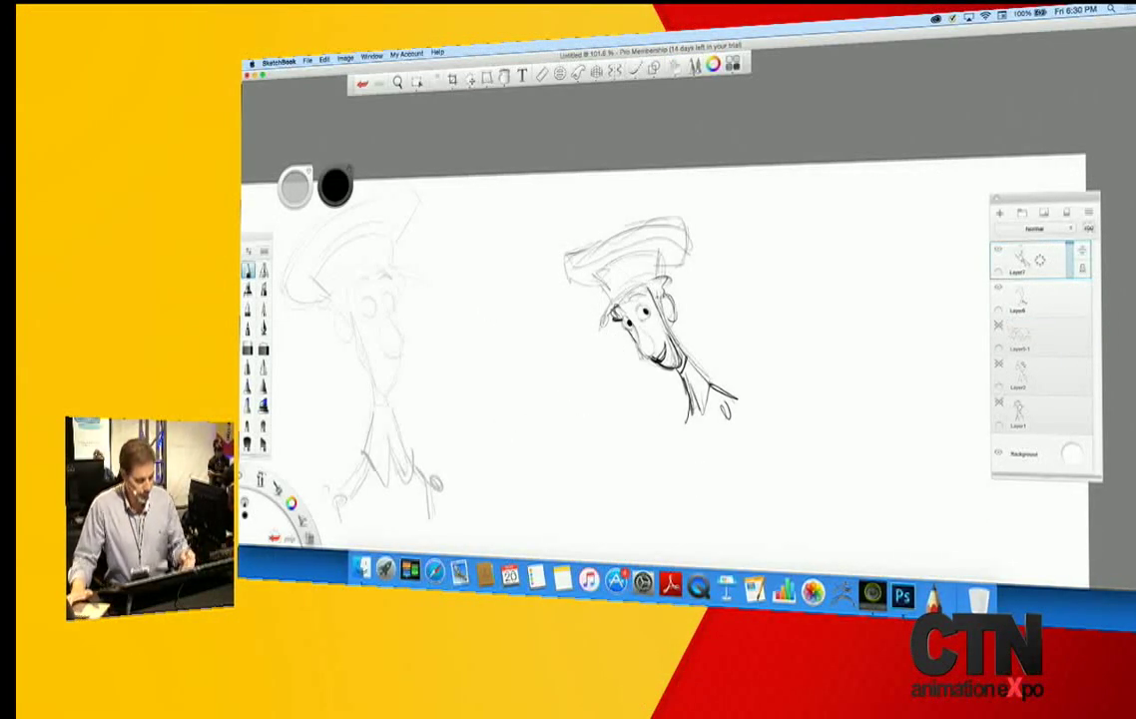
- Rotate the tilted head drawing to a more upright angle
{"action": "left_click_drag", "start_coordinate": [304, 522], "coordinate": [305, 499]}
{"action": "left_click_drag", "start_coordinate": [497, 482], "coordinate": [460, 437]}
{"action": "left_click", "coordinate": [486, 414]}
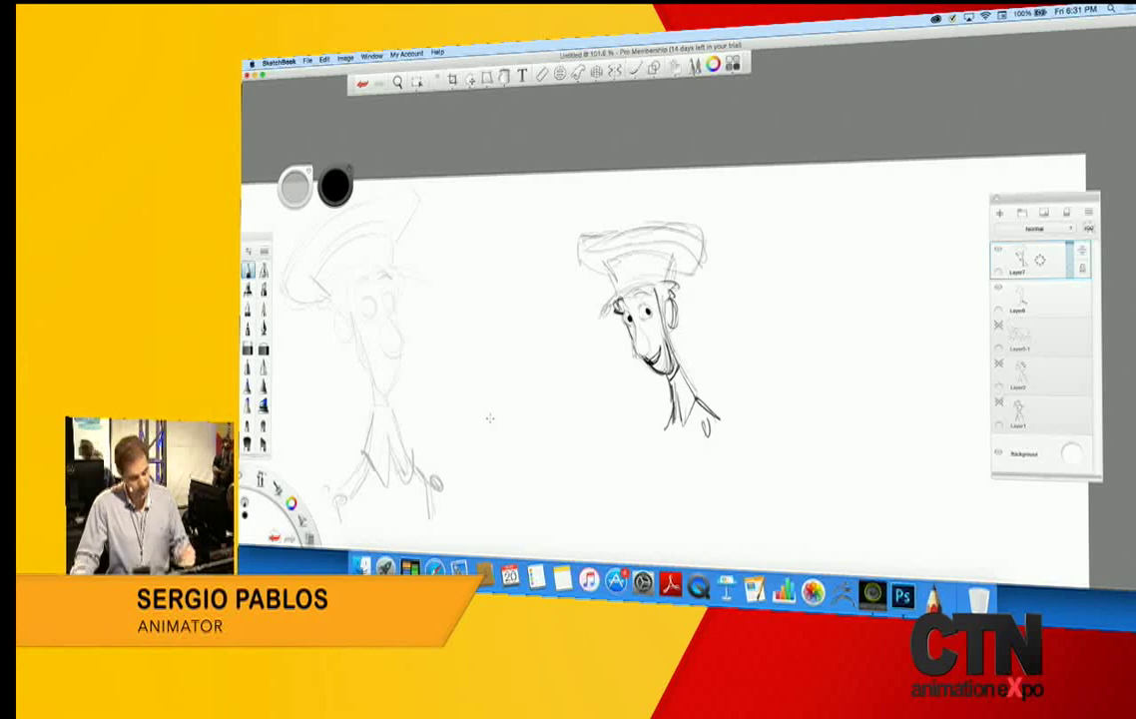
- Mirror the canvas so the smiling character faces the other way
{"action": "left_click", "coordinate": [344, 57]}
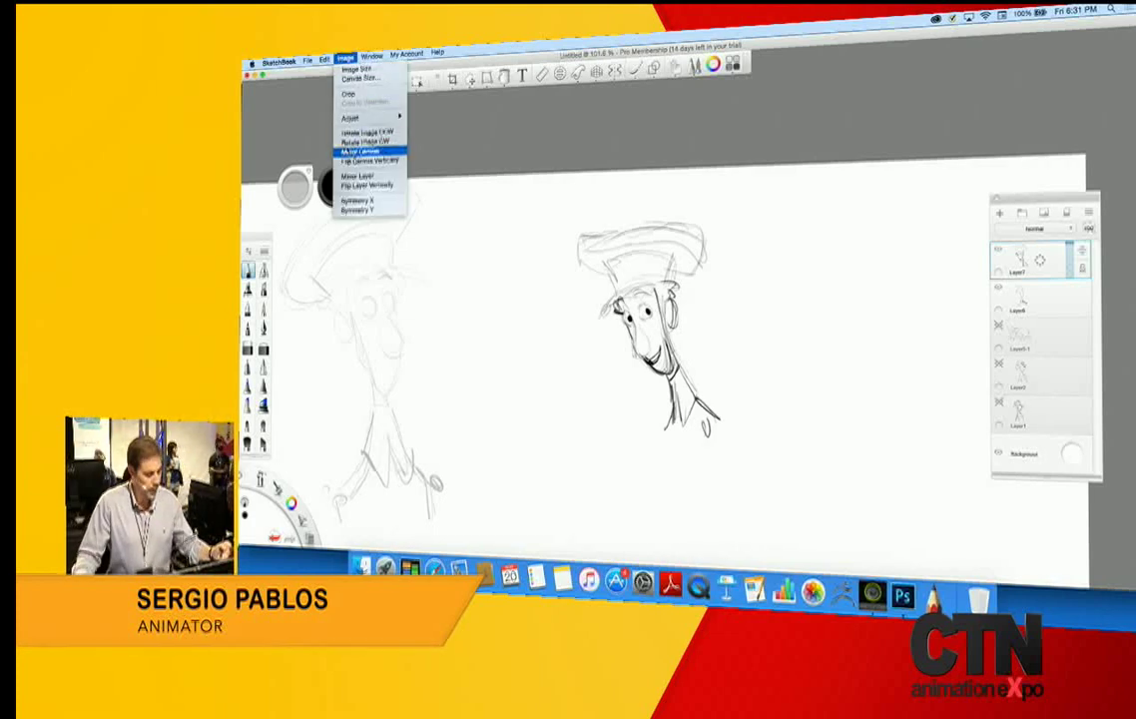
{"action": "left_click", "coordinate": [349, 151]}
{"action": "key", "text": "space"}
{"action": "left_click_drag", "start_coordinate": [471, 440], "coordinate": [654, 527]}
{"action": "left_click_drag", "start_coordinate": [603, 385], "coordinate": [635, 410]}
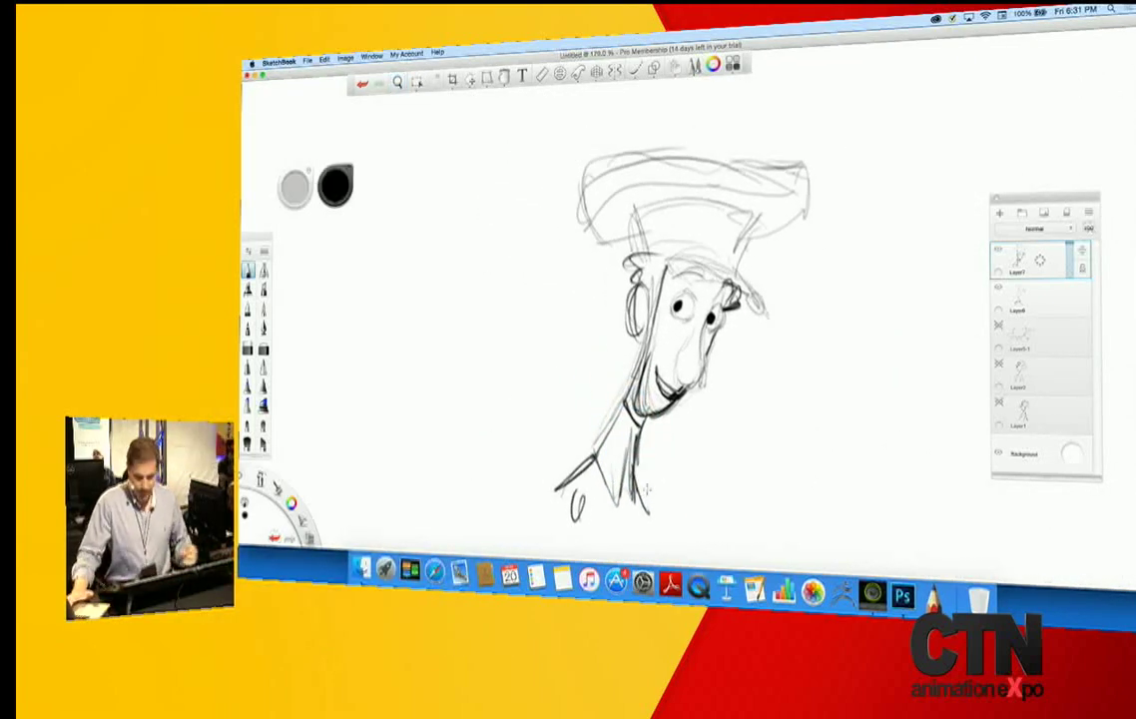
- Hide the earlier hatted character and add a new layer above the faded smiling head sketch
{"action": "left_click", "coordinate": [999, 288]}
{"action": "left_click", "coordinate": [1070, 268]}
{"action": "left_click", "coordinate": [1054, 266]}
{"action": "left_click_drag", "start_coordinate": [1054, 268], "coordinate": [1053, 233]}
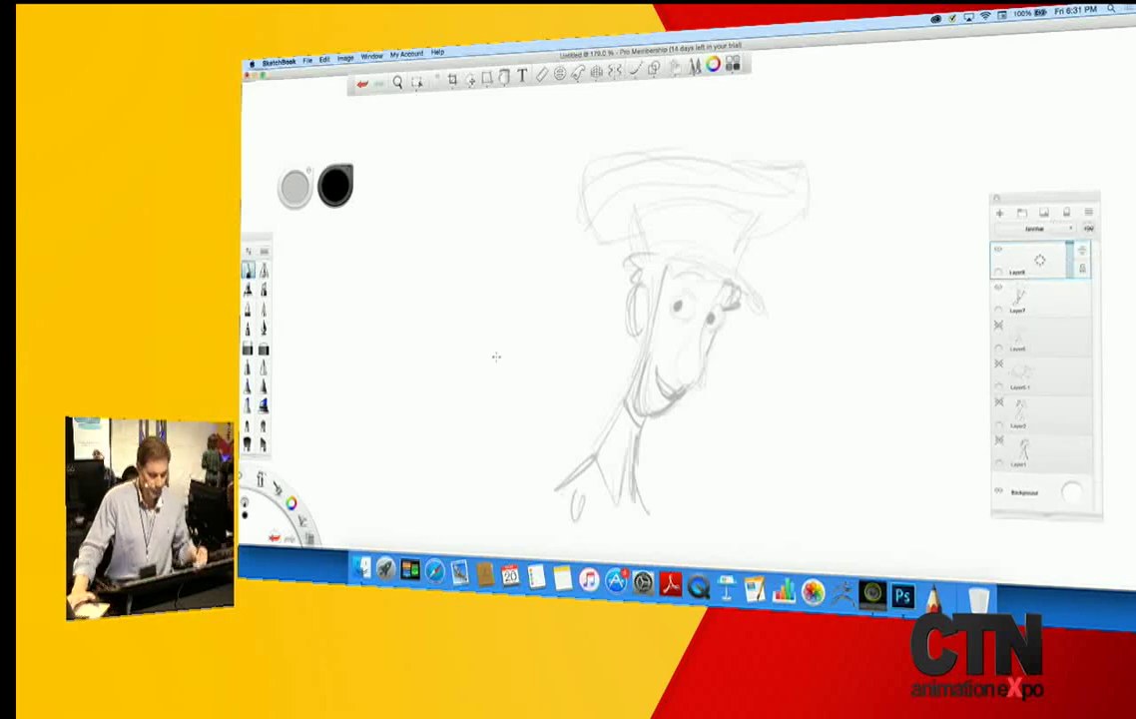
{"action": "key", "text": "space"}
{"action": "mouse_move", "coordinate": [489, 347]}
{"action": "left_mouse_down"}
{"action": "mouse_move", "coordinate": [545, 432]}
{"action": "mouse_move", "coordinate": [532, 421]}
{"action": "left_mouse_up"}
{"action": "mouse_move", "coordinate": [757, 287]}
{"action": "left_mouse_down"}
{"action": "mouse_move", "coordinate": [737, 343]}
{"action": "mouse_move", "coordinate": [739, 385]}
{"action": "mouse_move", "coordinate": [718, 402]}
{"action": "mouse_move", "coordinate": [731, 397]}
{"action": "left_mouse_up"}
{"action": "key", "text": "super+z"}
{"action": "key", "text": "super+z"}
{"action": "key", "text": "super+z"}
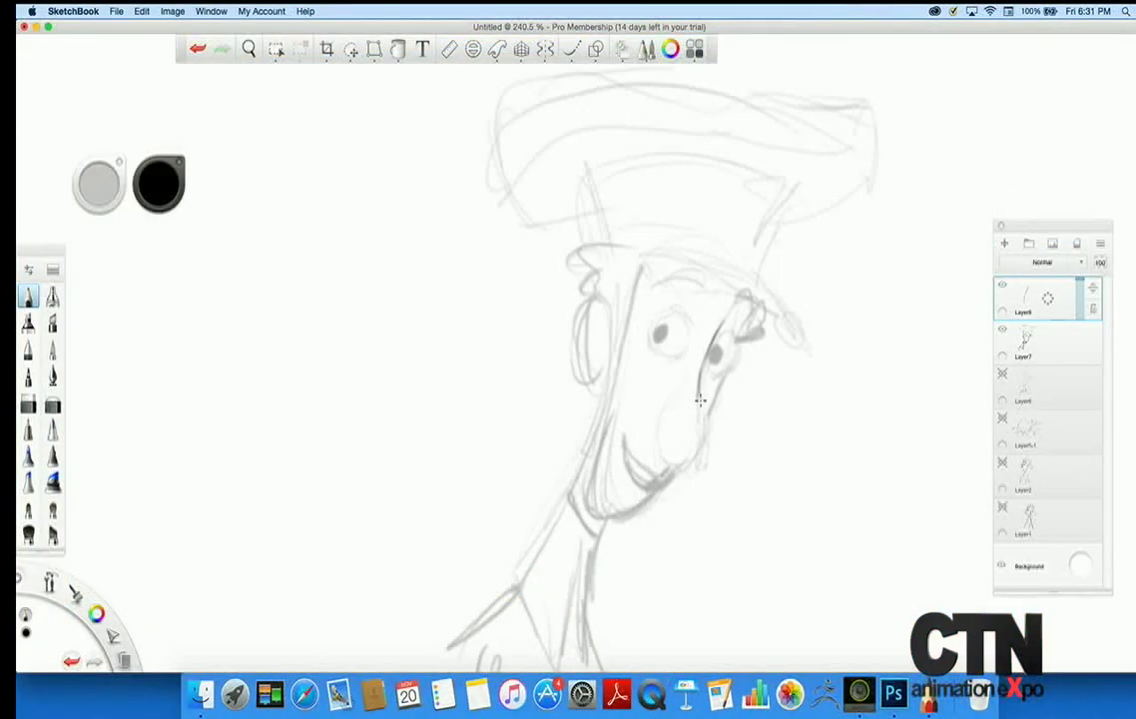
- Trace the nose and the curved chin and jaw in clean dark lines over the faded sketch
{"action": "mouse_move", "coordinate": [699, 391]}
{"action": "left_mouse_down"}
{"action": "mouse_move", "coordinate": [708, 448]}
{"action": "mouse_move", "coordinate": [661, 465]}
{"action": "left_mouse_up"}
{"action": "left_click_drag", "start_coordinate": [707, 451], "coordinate": [703, 367]}
{"action": "mouse_move", "coordinate": [644, 494]}
{"action": "left_mouse_down"}
{"action": "mouse_move", "coordinate": [604, 510]}
{"action": "mouse_move", "coordinate": [602, 437]}
{"action": "left_mouse_up"}
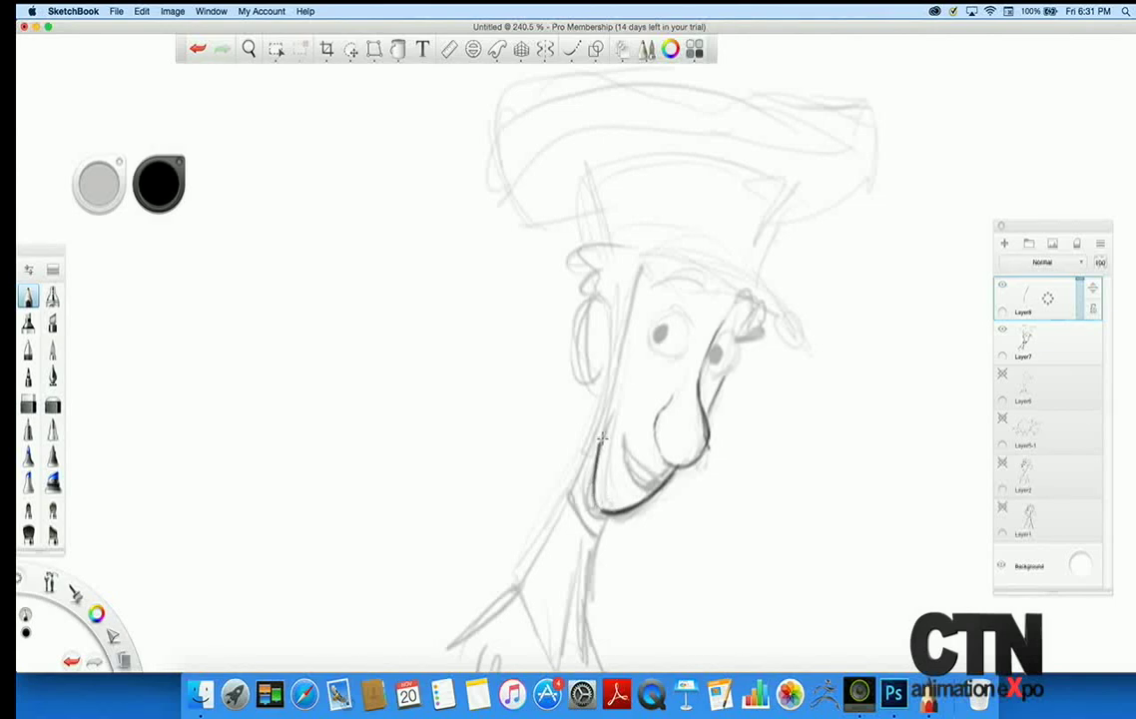
- Trace the far cheek contour and both round eyes with solid black pupils
{"action": "left_click_drag", "start_coordinate": [706, 420], "coordinate": [753, 309]}
{"action": "mouse_move", "coordinate": [687, 345]}
{"action": "left_mouse_down"}
{"action": "mouse_move", "coordinate": [677, 312]}
{"action": "mouse_move", "coordinate": [652, 318]}
{"action": "mouse_move", "coordinate": [648, 337]}
{"action": "mouse_move", "coordinate": [666, 310]}
{"action": "mouse_move", "coordinate": [659, 339]}
{"action": "left_mouse_up"}
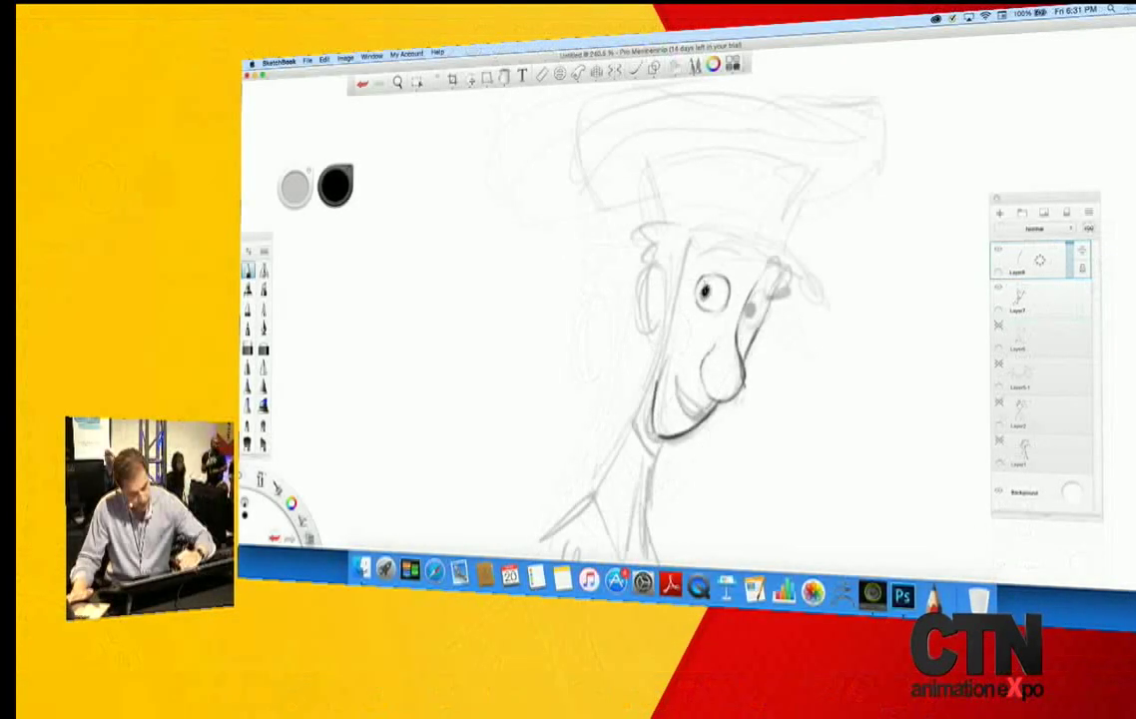
{"action": "left_click_drag", "start_coordinate": [705, 290], "coordinate": [715, 312]}
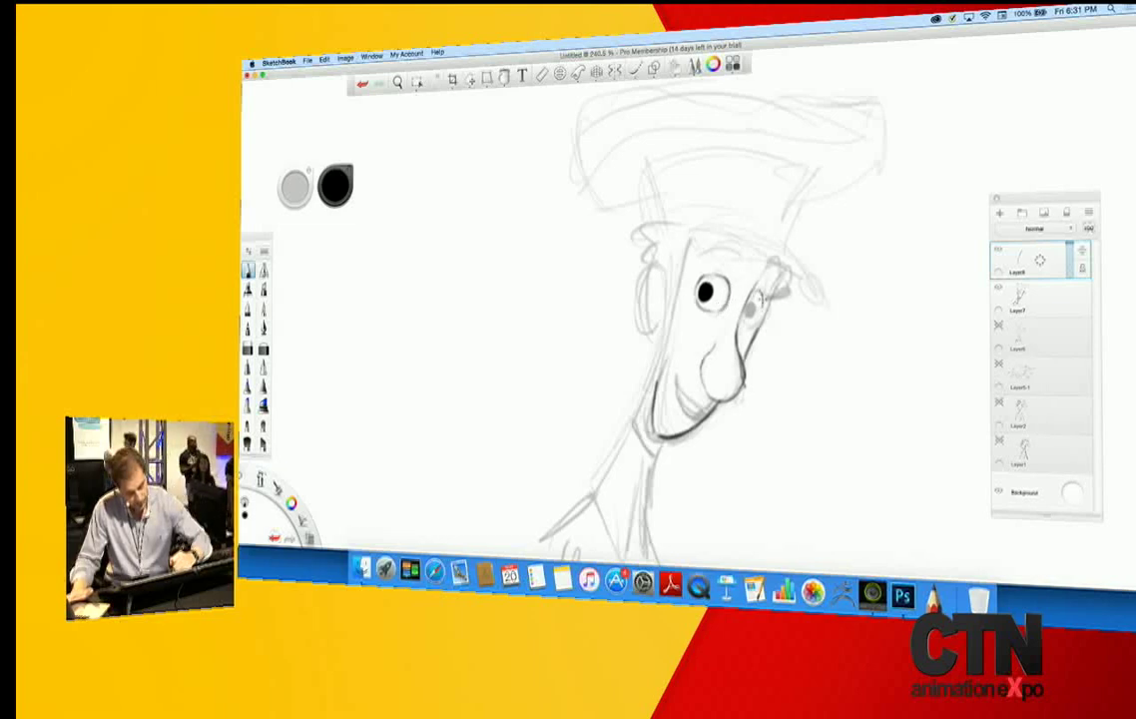
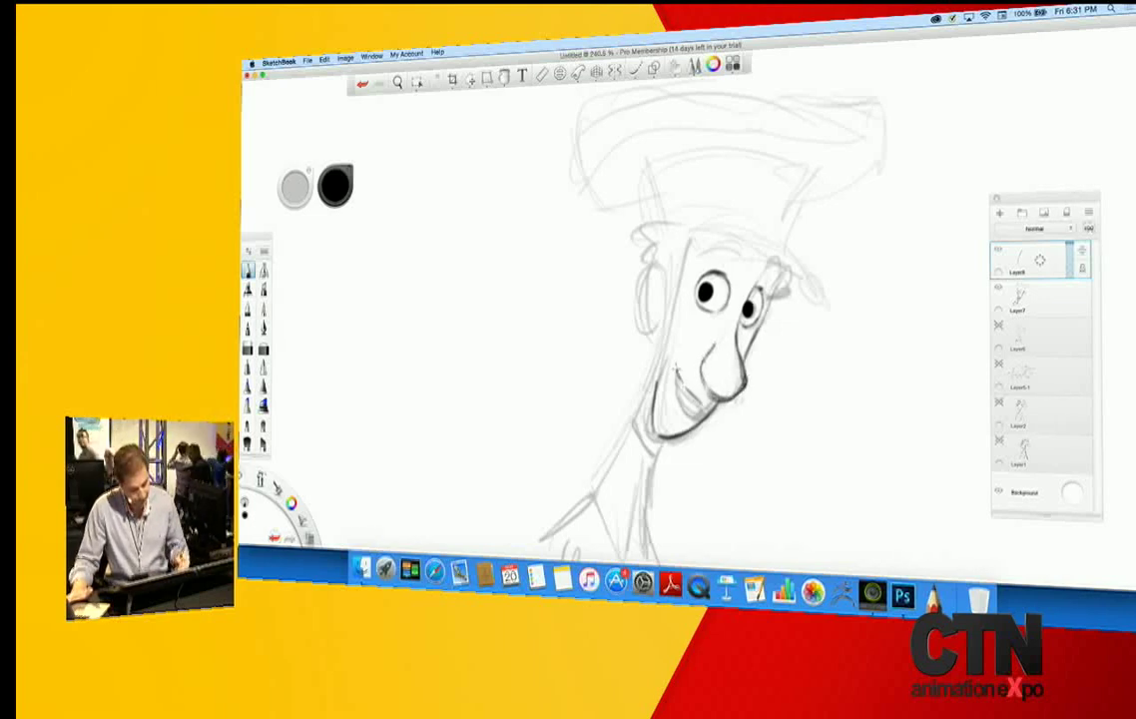
- Darken the open smile, and trace the near side of the face and the ear with its inner curve
{"action": "left_click_drag", "start_coordinate": [679, 384], "coordinate": [698, 411]}
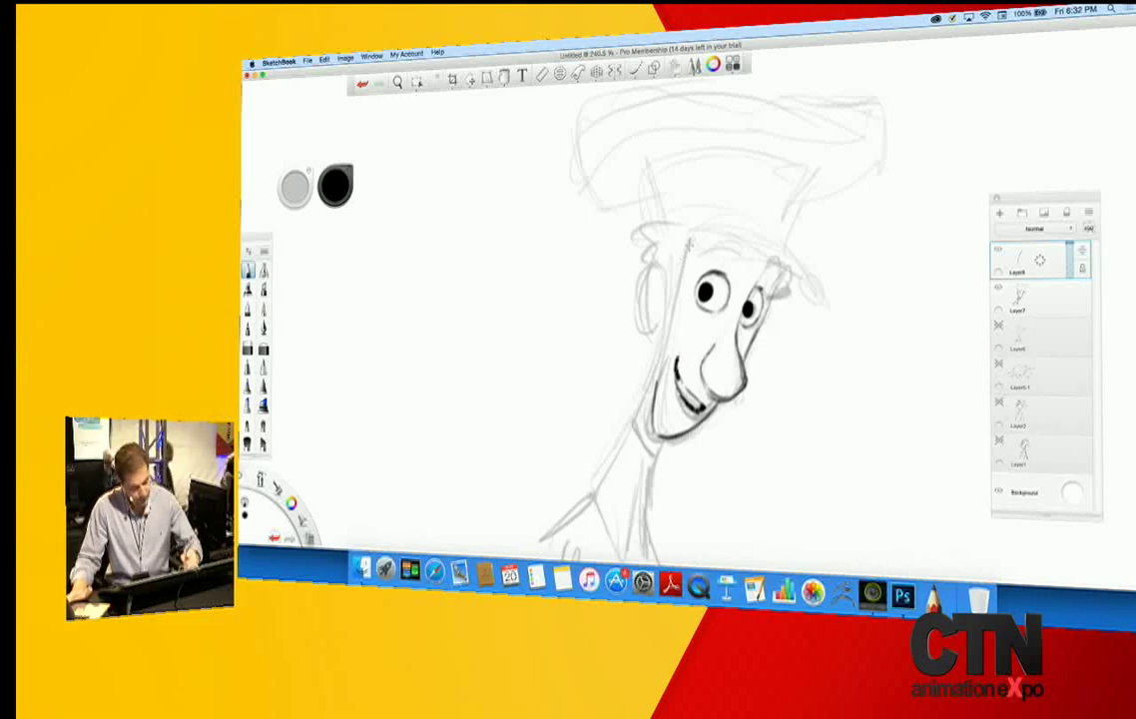
{"action": "left_click_drag", "start_coordinate": [685, 258], "coordinate": [668, 349]}
{"action": "left_click_drag", "start_coordinate": [671, 298], "coordinate": [656, 388]}
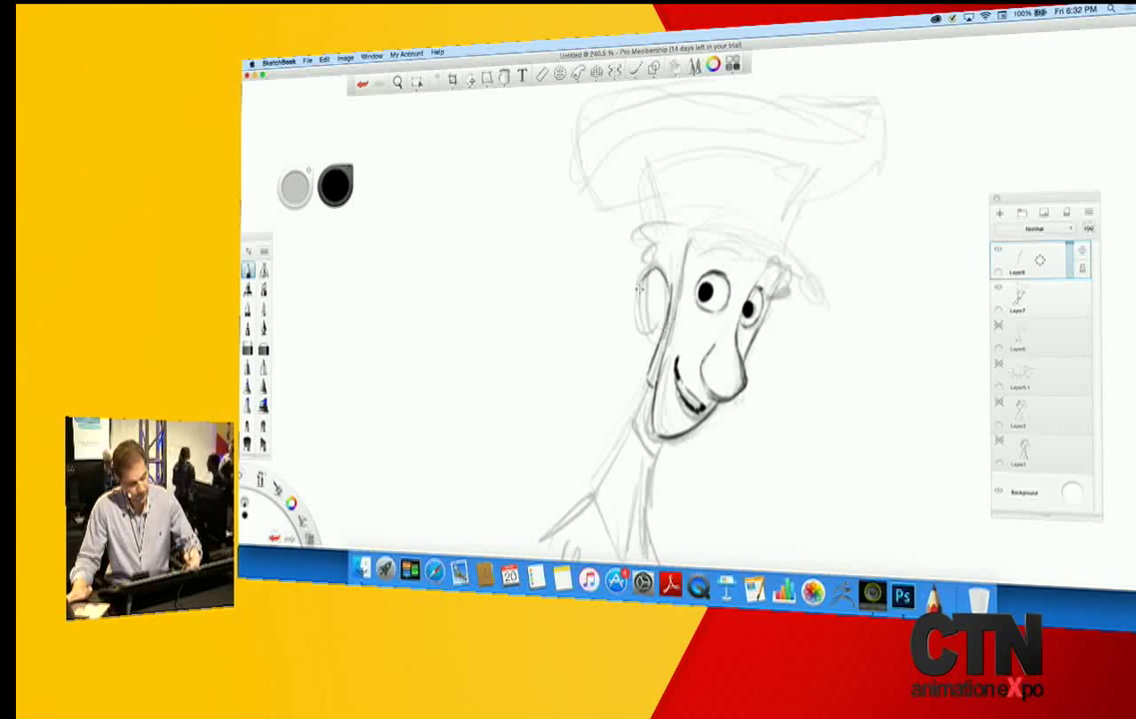
{"action": "mouse_move", "coordinate": [640, 289]}
{"action": "left_mouse_down"}
{"action": "mouse_move", "coordinate": [668, 298]}
{"action": "mouse_move", "coordinate": [656, 333]}
{"action": "left_mouse_up"}
{"action": "left_click_drag", "start_coordinate": [640, 290], "coordinate": [649, 332]}
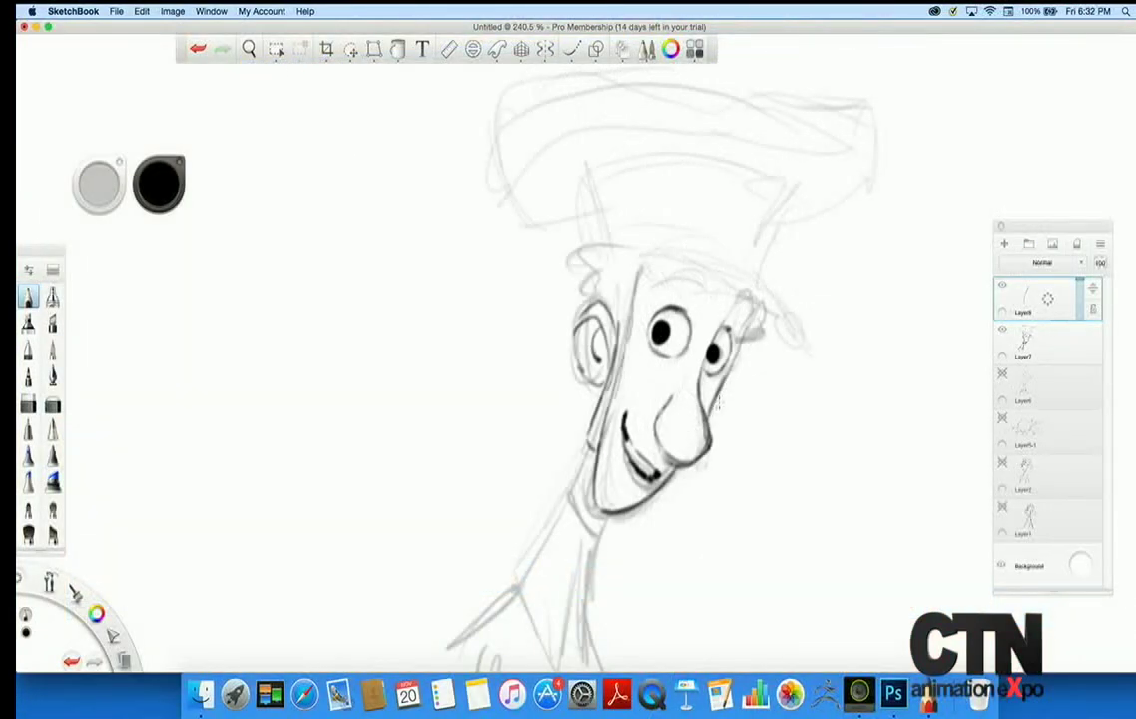
- Outline the tuft at the far temple and the bulge beside the far cheek, and draw the near sideburn line
{"action": "left_click_drag", "start_coordinate": [741, 360], "coordinate": [759, 306]}
{"action": "left_click_drag", "start_coordinate": [736, 361], "coordinate": [740, 376]}
{"action": "mouse_move", "coordinate": [600, 384]}
{"action": "left_mouse_down"}
{"action": "mouse_move", "coordinate": [575, 319]}
{"action": "mouse_move", "coordinate": [590, 326]}
{"action": "mouse_move", "coordinate": [626, 270]}
{"action": "left_mouse_up"}
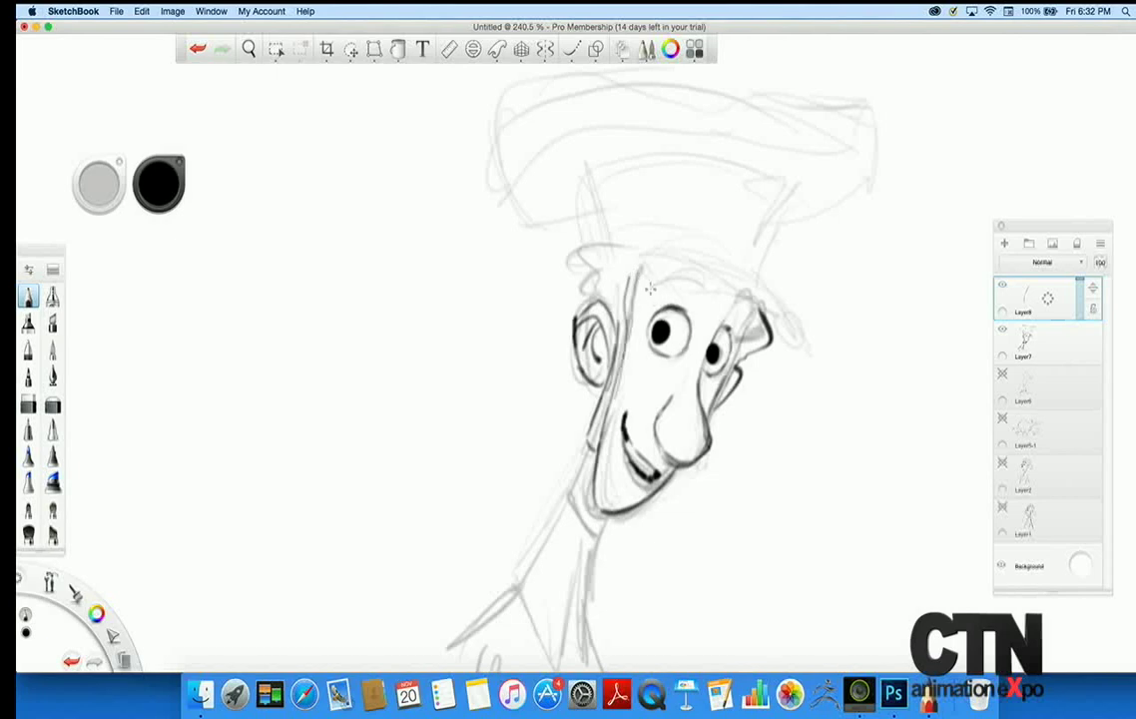
- Draw thick arched eyebrows over both eyes and a small crease under the near eye
{"action": "mouse_move", "coordinate": [645, 293]}
{"action": "left_mouse_down"}
{"action": "mouse_move", "coordinate": [719, 291]}
{"action": "mouse_move", "coordinate": [755, 318]}
{"action": "left_mouse_up"}
{"action": "mouse_move", "coordinate": [706, 284]}
{"action": "left_mouse_down"}
{"action": "mouse_move", "coordinate": [657, 285]}
{"action": "mouse_move", "coordinate": [756, 300]}
{"action": "left_mouse_up"}
{"action": "left_click_drag", "start_coordinate": [671, 359], "coordinate": [642, 353]}
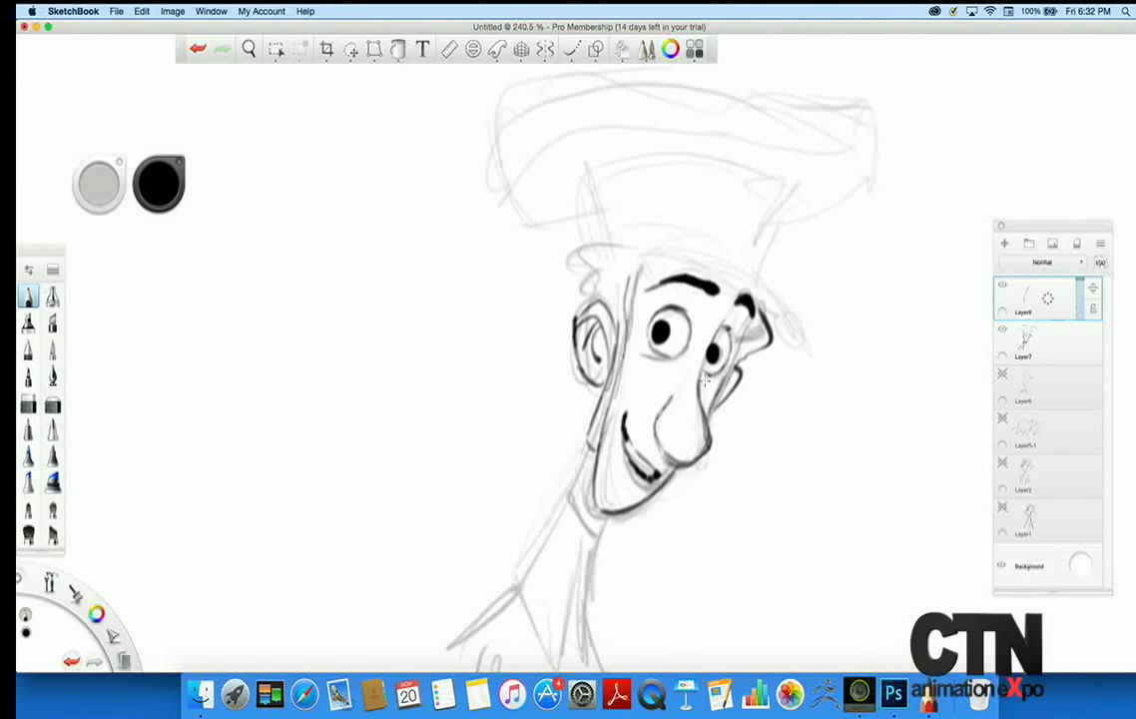
- Trace the neck, collar band and long pointed collar flap in clean dark lines
{"action": "left_click_drag", "start_coordinate": [589, 450], "coordinate": [577, 493]}
{"action": "mouse_move", "coordinate": [599, 534]}
{"action": "left_mouse_down"}
{"action": "mouse_move", "coordinate": [568, 515]}
{"action": "mouse_move", "coordinate": [503, 535]}
{"action": "mouse_move", "coordinate": [501, 491]}
{"action": "left_mouse_up"}
{"action": "key", "text": "space"}
{"action": "mouse_move", "coordinate": [578, 443]}
{"action": "left_mouse_down"}
{"action": "mouse_move", "coordinate": [521, 457]}
{"action": "mouse_move", "coordinate": [497, 484]}
{"action": "left_mouse_up"}
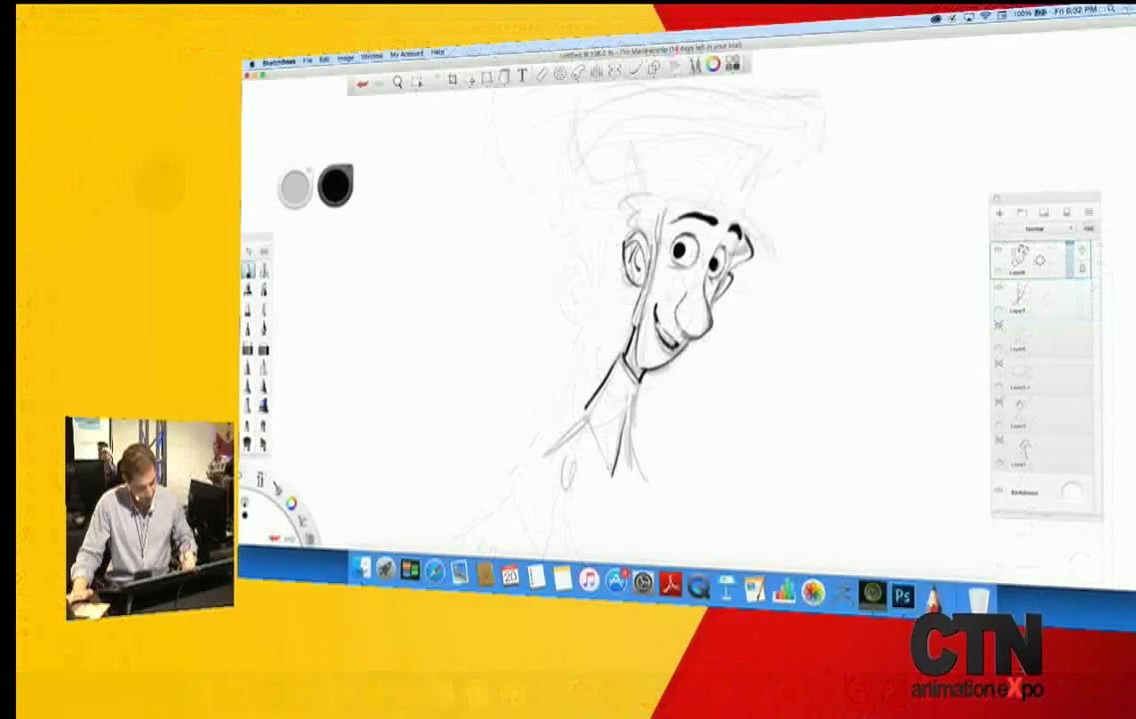
{"action": "left_click_drag", "start_coordinate": [588, 411], "coordinate": [611, 477]}
{"action": "mouse_move", "coordinate": [632, 413]}
{"action": "left_mouse_down"}
{"action": "mouse_move", "coordinate": [637, 475]}
{"action": "mouse_move", "coordinate": [636, 415]}
{"action": "mouse_move", "coordinate": [635, 437]}
{"action": "left_mouse_up"}
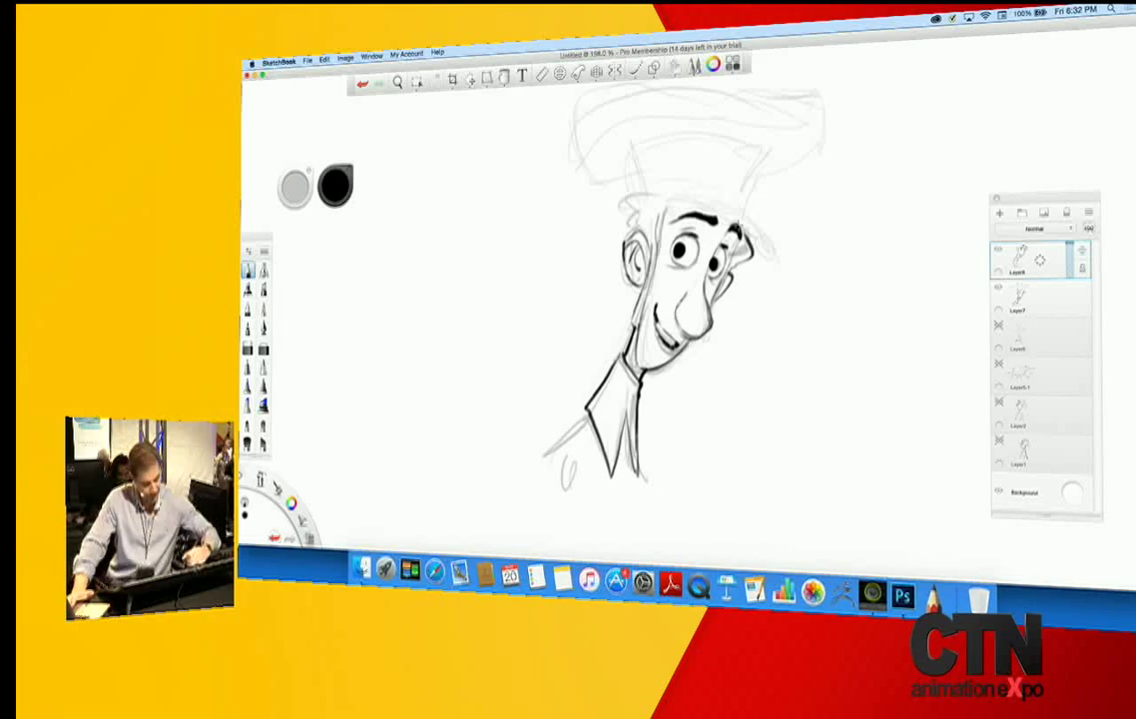
- Draw the tapering shoulder lines below the collar, ending each in a small circle
{"action": "mouse_move", "coordinate": [588, 419]}
{"action": "left_mouse_down"}
{"action": "mouse_move", "coordinate": [543, 455]}
{"action": "mouse_move", "coordinate": [593, 431]}
{"action": "left_mouse_up"}
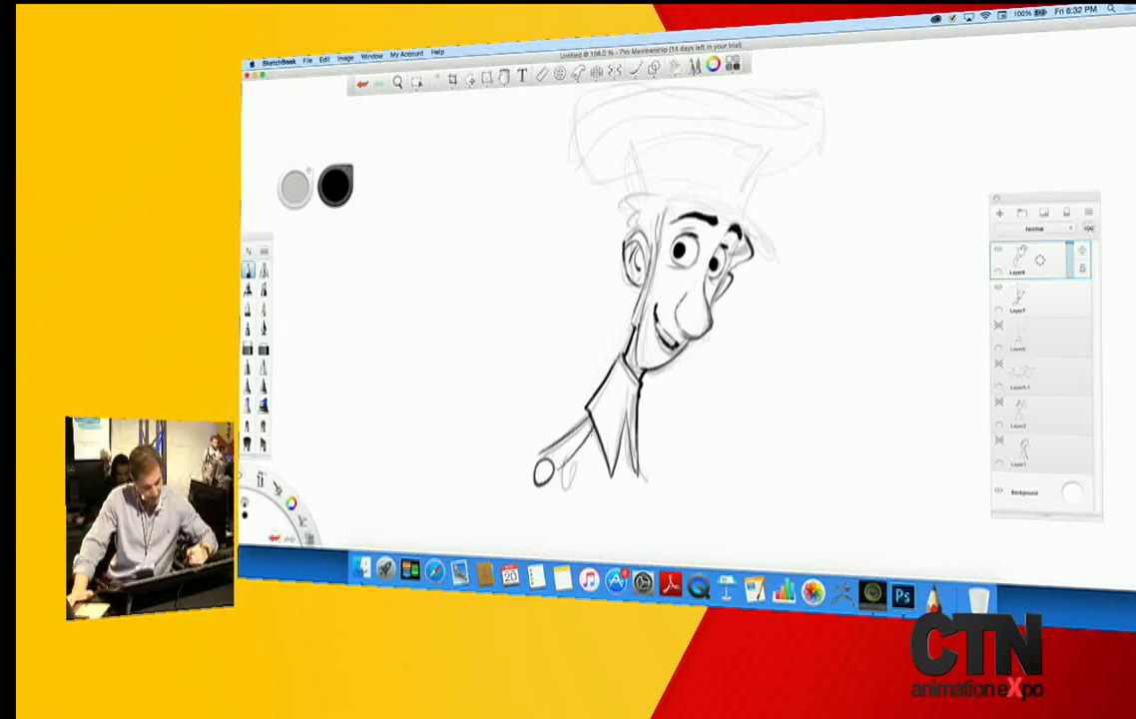
{"action": "left_click_drag", "start_coordinate": [528, 456], "coordinate": [525, 463]}
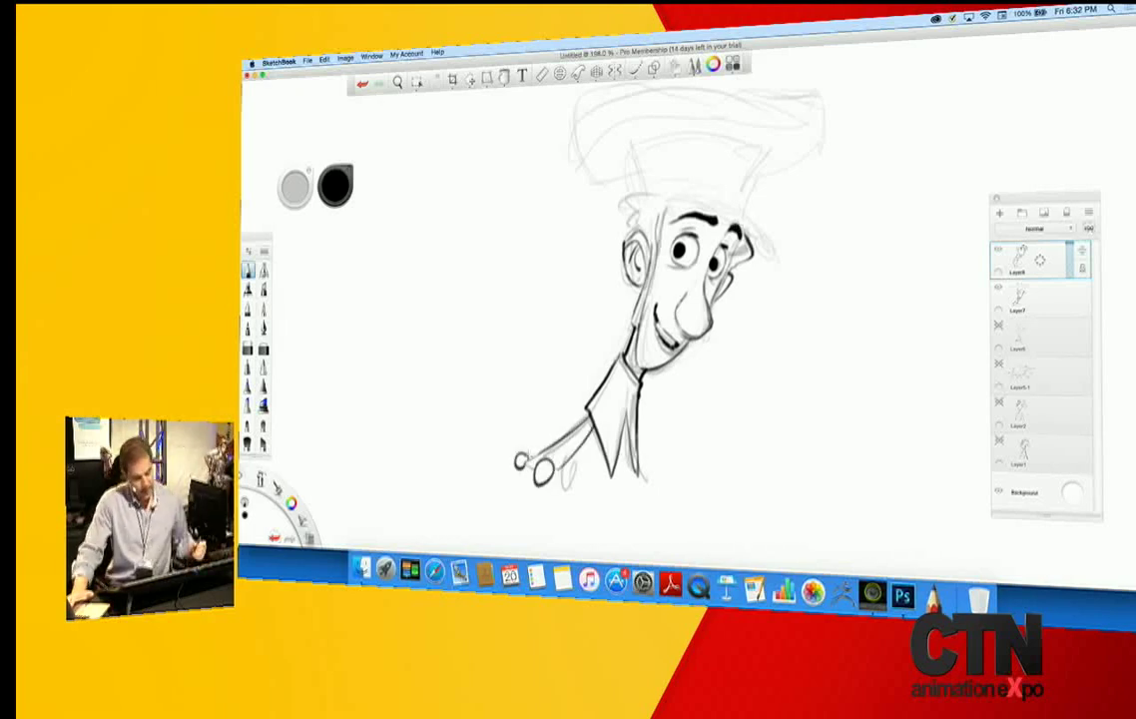
{"action": "mouse_move", "coordinate": [645, 460]}
{"action": "left_mouse_down"}
{"action": "mouse_move", "coordinate": [662, 496]}
{"action": "mouse_move", "coordinate": [651, 493]}
{"action": "left_mouse_up"}
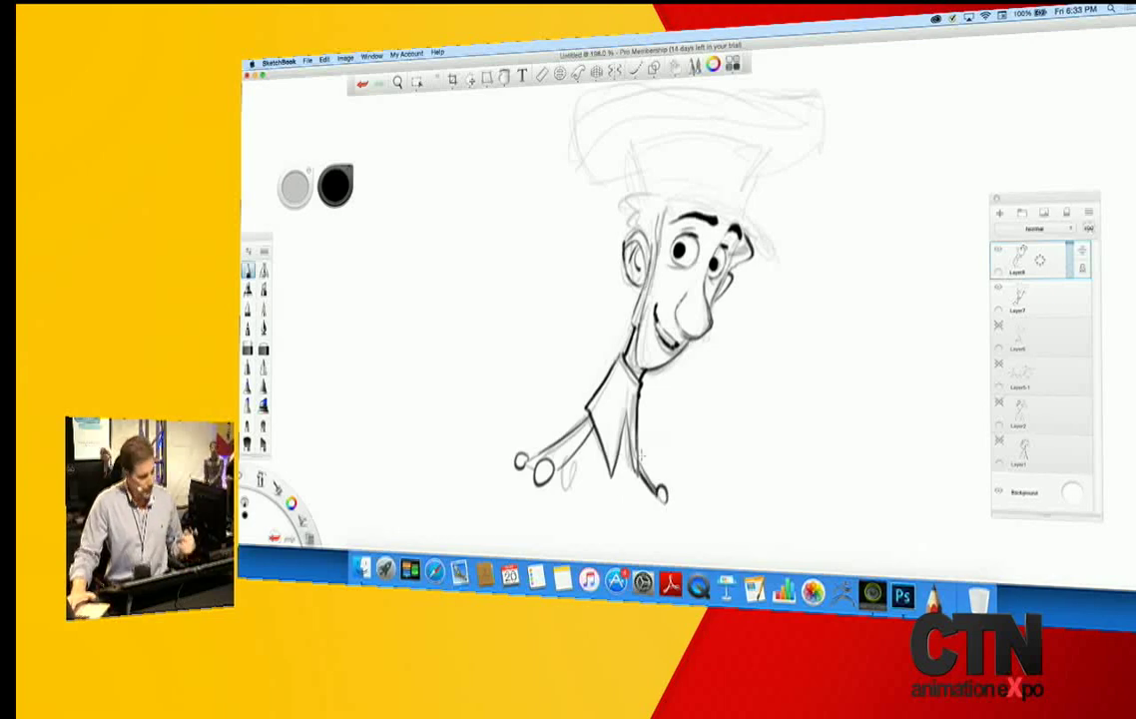
- Ink the arched top and far side of the hat crown, and the pointed hair tuft above the near ear
{"action": "key", "text": "space"}
{"action": "left_click_drag", "start_coordinate": [572, 343], "coordinate": [562, 345]}
{"action": "left_click_drag", "start_coordinate": [561, 344], "coordinate": [559, 459]}
{"action": "mouse_move", "coordinate": [562, 398]}
{"action": "left_mouse_down"}
{"action": "mouse_move", "coordinate": [593, 396]}
{"action": "mouse_move", "coordinate": [570, 431]}
{"action": "left_mouse_up"}
{"action": "mouse_move", "coordinate": [780, 336]}
{"action": "left_mouse_down"}
{"action": "mouse_move", "coordinate": [810, 282]}
{"action": "mouse_move", "coordinate": [784, 333]}
{"action": "mouse_move", "coordinate": [714, 236]}
{"action": "mouse_move", "coordinate": [624, 262]}
{"action": "left_mouse_up"}
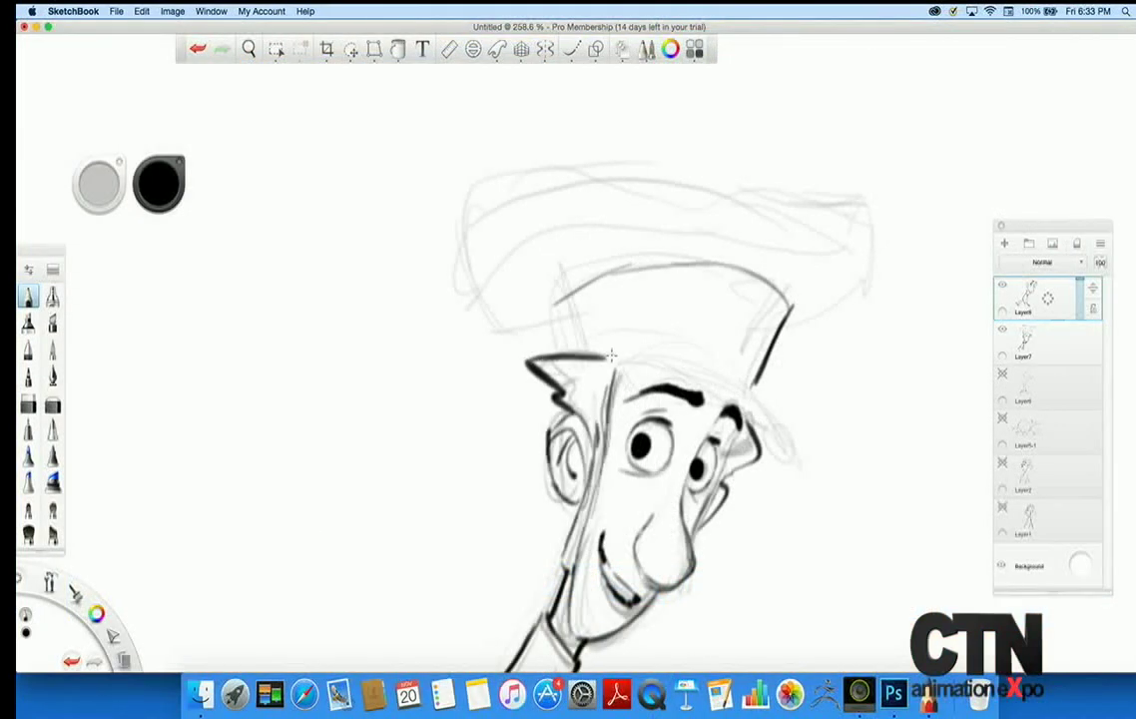
- Draw the crown's near side and curved base, the pointed visor, and the line curving beneath it over the near eyebrow
{"action": "left_click_drag", "start_coordinate": [555, 313], "coordinate": [571, 356]}
{"action": "mouse_move", "coordinate": [754, 389]}
{"action": "left_mouse_down"}
{"action": "mouse_move", "coordinate": [654, 359]}
{"action": "mouse_move", "coordinate": [611, 363]}
{"action": "left_mouse_up"}
{"action": "left_click_drag", "start_coordinate": [739, 394], "coordinate": [814, 481]}
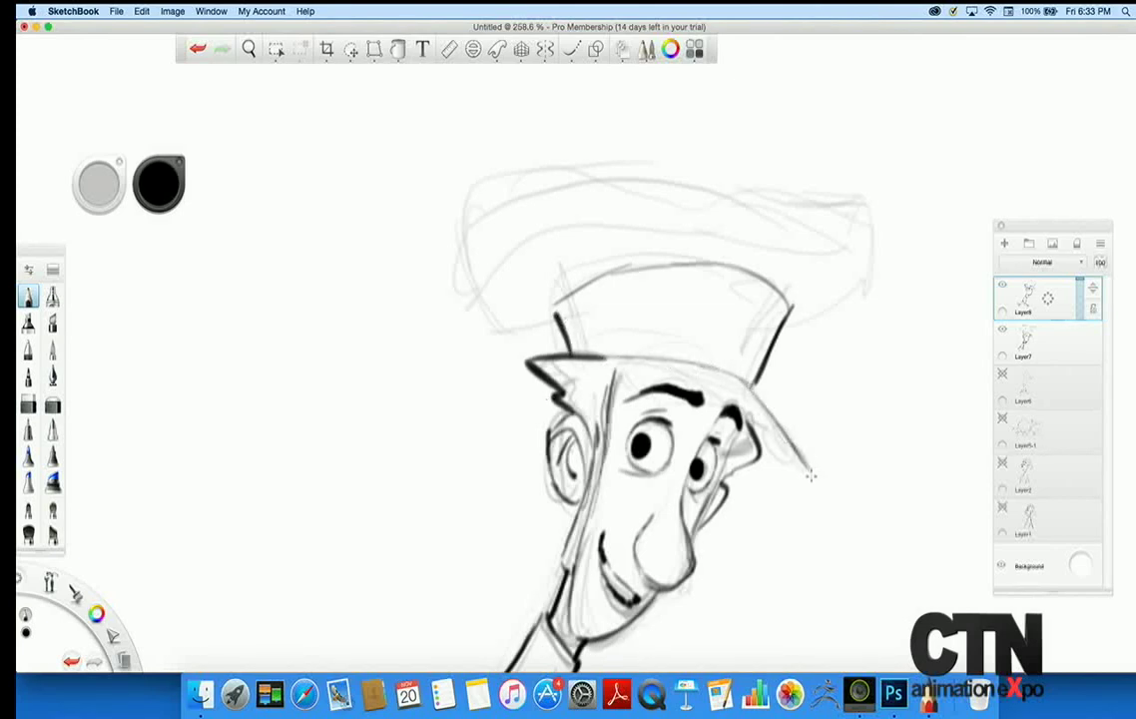
{"action": "left_click_drag", "start_coordinate": [679, 389], "coordinate": [621, 359]}
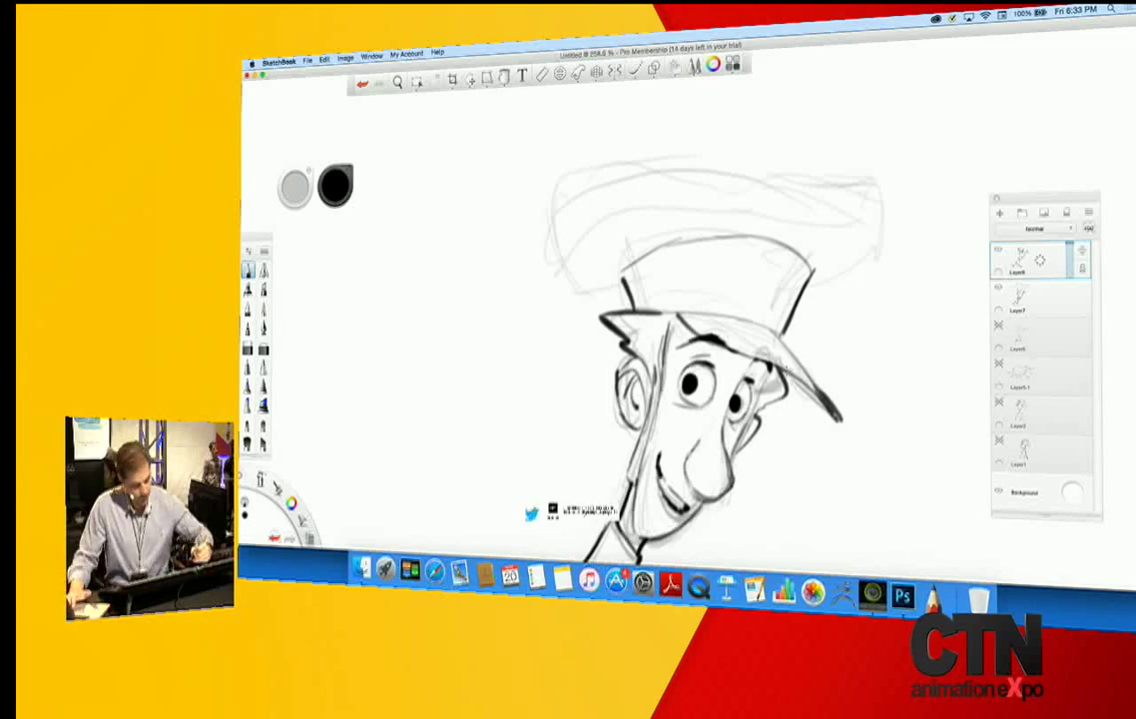
- Outline the wide flared top of the hat over the rough, and add the light inner arc above the crown
{"action": "key", "text": "space"}
{"action": "mouse_move", "coordinate": [540, 383]}
{"action": "left_mouse_down"}
{"action": "mouse_move", "coordinate": [499, 395]}
{"action": "mouse_move", "coordinate": [484, 425]}
{"action": "left_mouse_up"}
{"action": "left_click_drag", "start_coordinate": [514, 463], "coordinate": [524, 491]}
{"action": "left_click_drag", "start_coordinate": [556, 366], "coordinate": [581, 376]}
{"action": "mouse_move", "coordinate": [756, 368]}
{"action": "left_mouse_down"}
{"action": "mouse_move", "coordinate": [800, 297]}
{"action": "mouse_move", "coordinate": [652, 280]}
{"action": "mouse_move", "coordinate": [563, 306]}
{"action": "mouse_move", "coordinate": [560, 330]}
{"action": "mouse_move", "coordinate": [584, 367]}
{"action": "left_mouse_up"}
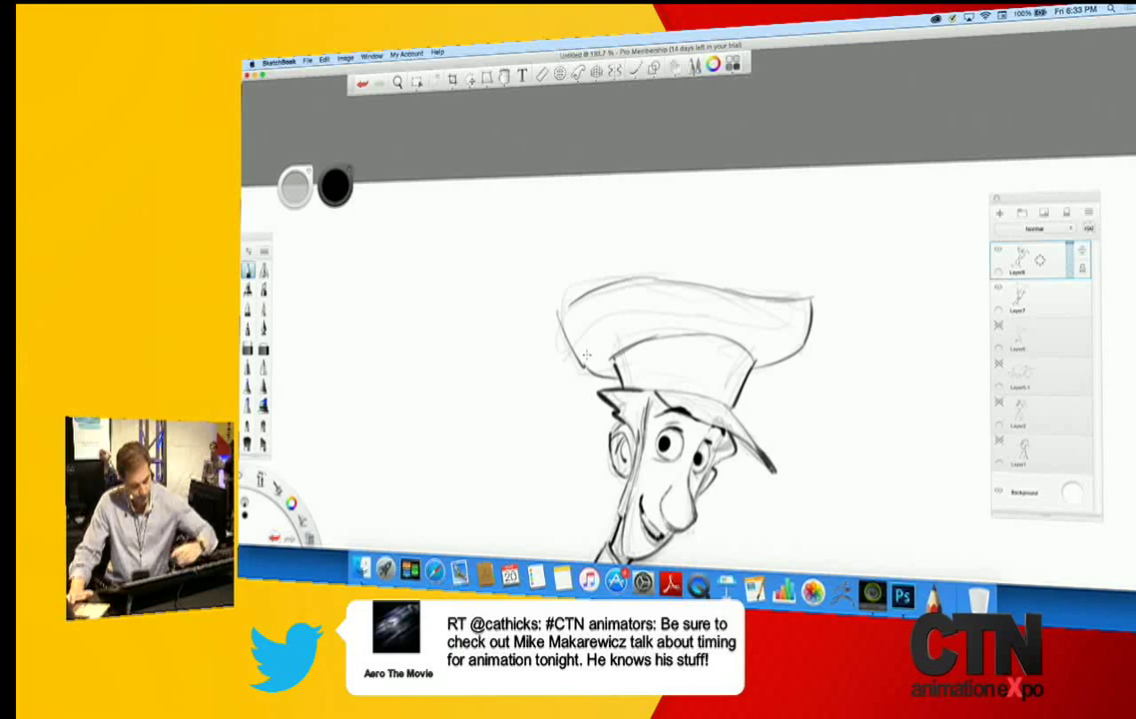
{"action": "mouse_move", "coordinate": [711, 305]}
{"action": "left_mouse_down"}
{"action": "mouse_move", "coordinate": [599, 287]}
{"action": "mouse_move", "coordinate": [559, 311]}
{"action": "left_mouse_up"}
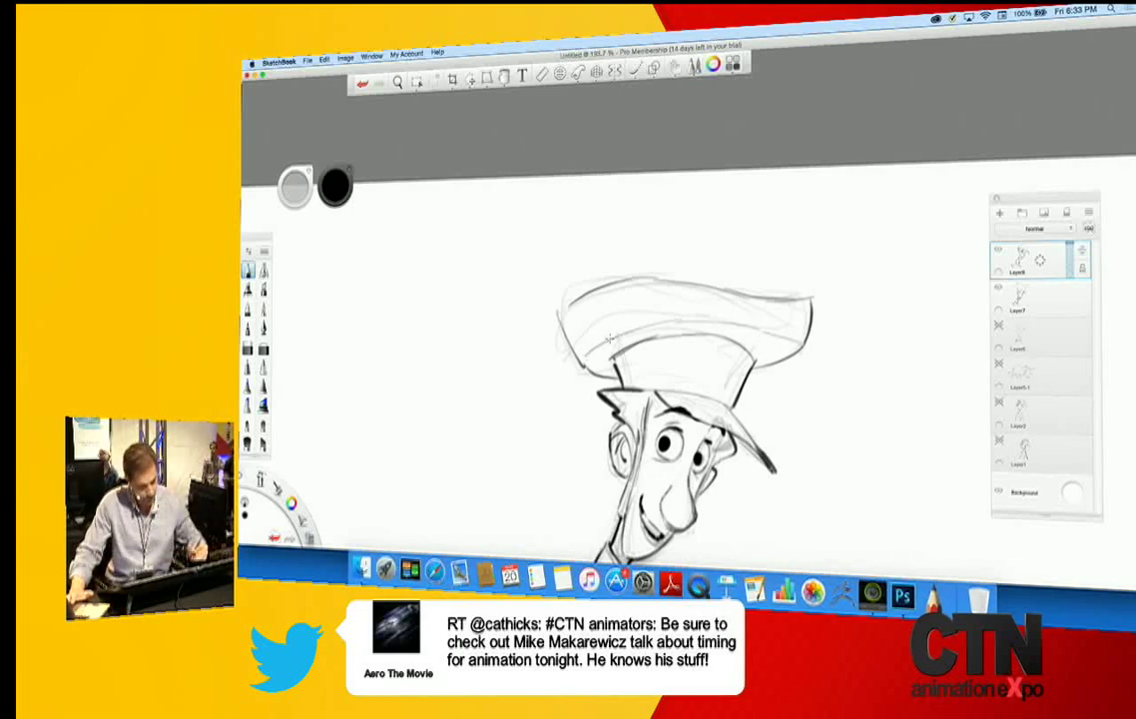
- Thicken the outline of the flared hat top and darken the near side of the crown
{"action": "left_click_drag", "start_coordinate": [583, 367], "coordinate": [561, 316]}
{"action": "mouse_move", "coordinate": [800, 345]}
{"action": "left_mouse_down"}
{"action": "mouse_move", "coordinate": [811, 299]}
{"action": "mouse_move", "coordinate": [639, 281]}
{"action": "mouse_move", "coordinate": [563, 305]}
{"action": "mouse_move", "coordinate": [574, 352]}
{"action": "left_mouse_up"}
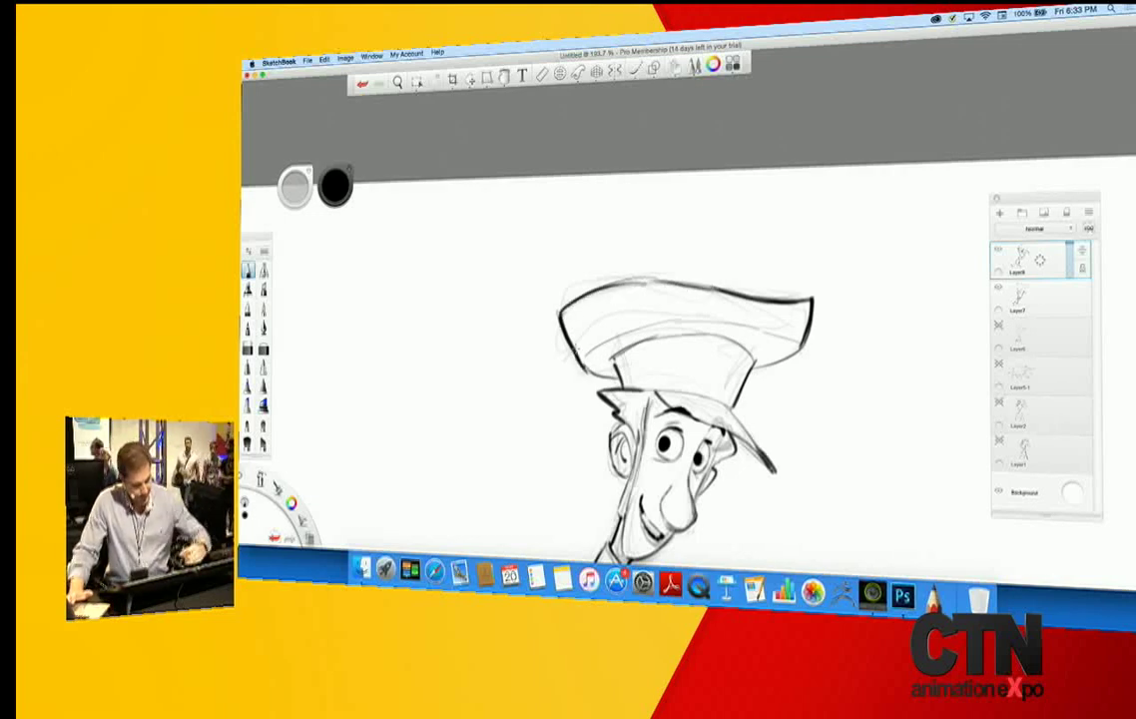
{"action": "mouse_move", "coordinate": [668, 304]}
{"action": "left_mouse_down"}
{"action": "mouse_move", "coordinate": [599, 299]}
{"action": "mouse_move", "coordinate": [566, 313]}
{"action": "left_mouse_up"}
{"action": "left_click_drag", "start_coordinate": [613, 361], "coordinate": [627, 388]}
{"action": "left_click_drag", "start_coordinate": [805, 347], "coordinate": [756, 367]}
{"action": "key", "text": "space"}
{"action": "left_click_drag", "start_coordinate": [558, 405], "coordinate": [525, 401]}
{"action": "mouse_move", "coordinate": [514, 453]}
{"action": "left_mouse_down"}
{"action": "mouse_move", "coordinate": [495, 381]}
{"action": "mouse_move", "coordinate": [556, 335]}
{"action": "left_mouse_up"}
{"action": "left_click_drag", "start_coordinate": [639, 365], "coordinate": [629, 411]}
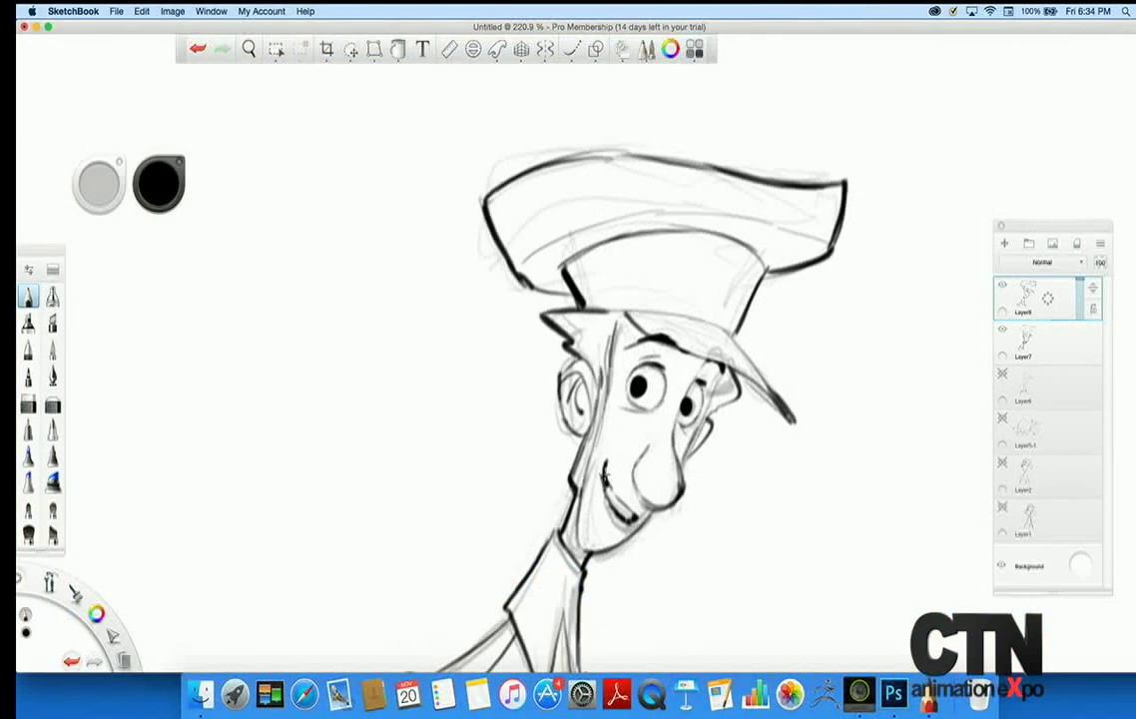
- Hide the rough sketch on Layer7 and touch up the corner of the smile on the clean drawing
{"action": "left_click", "coordinate": [1003, 333]}
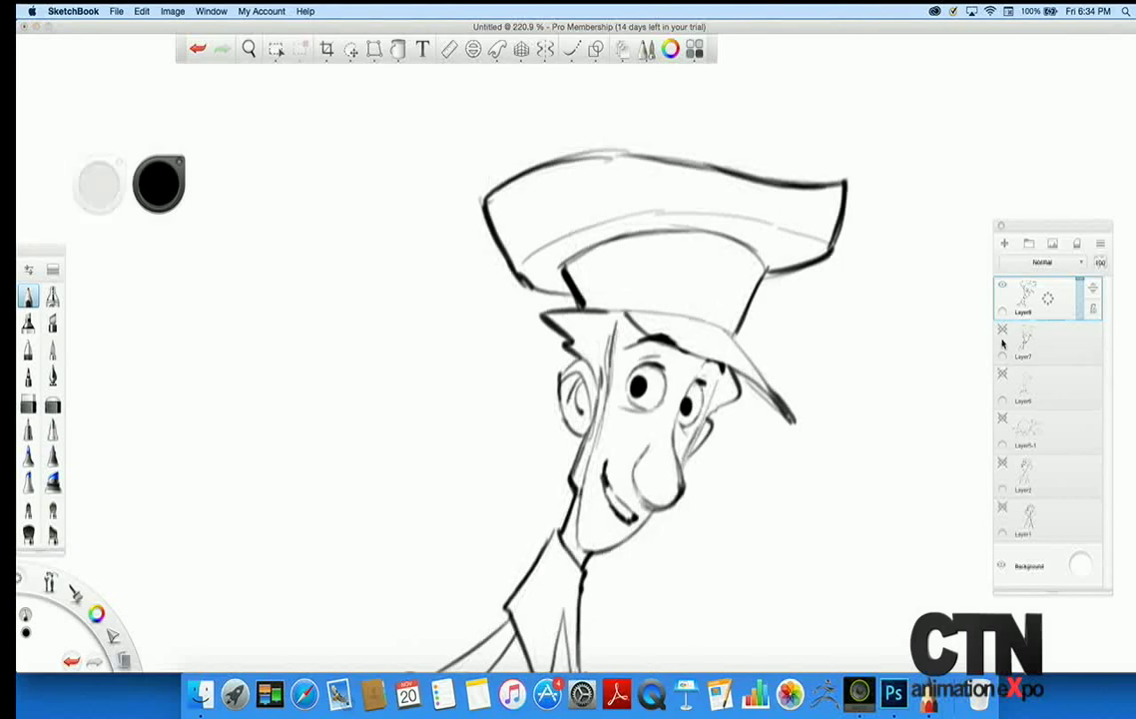
{"action": "scroll", "coordinate": [430, 455], "scroll_direction": "down", "scroll_amount": 5}
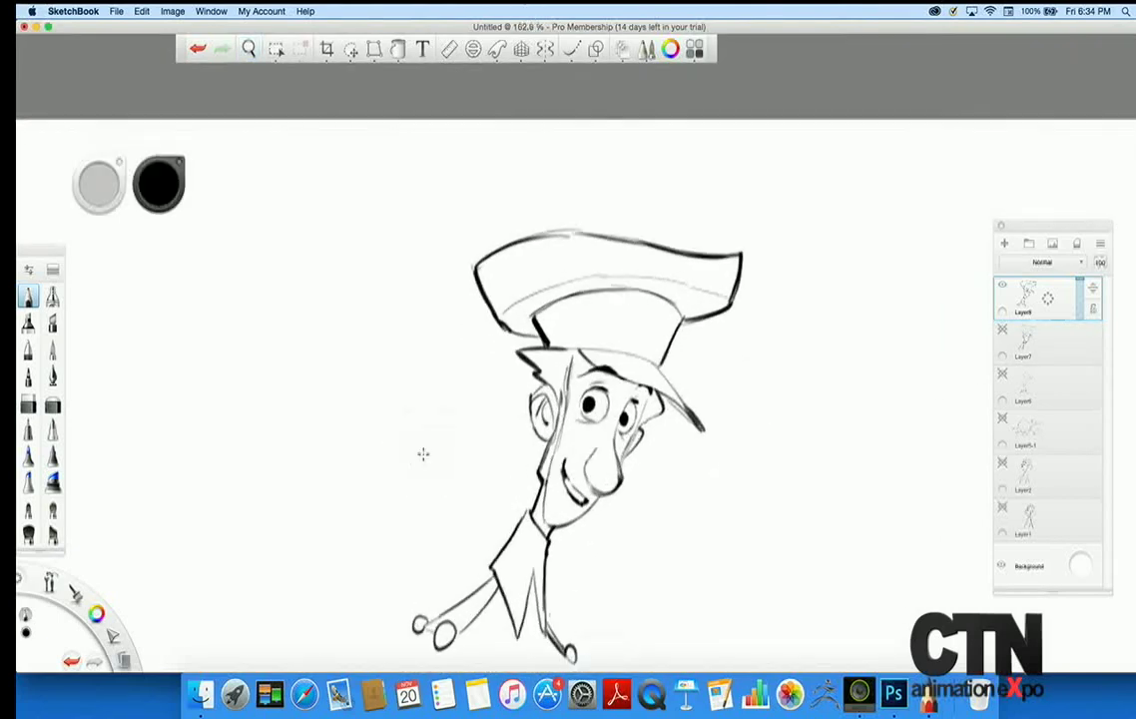
{"action": "key", "text": "space"}
{"action": "left_click_drag", "start_coordinate": [492, 405], "coordinate": [522, 395]}
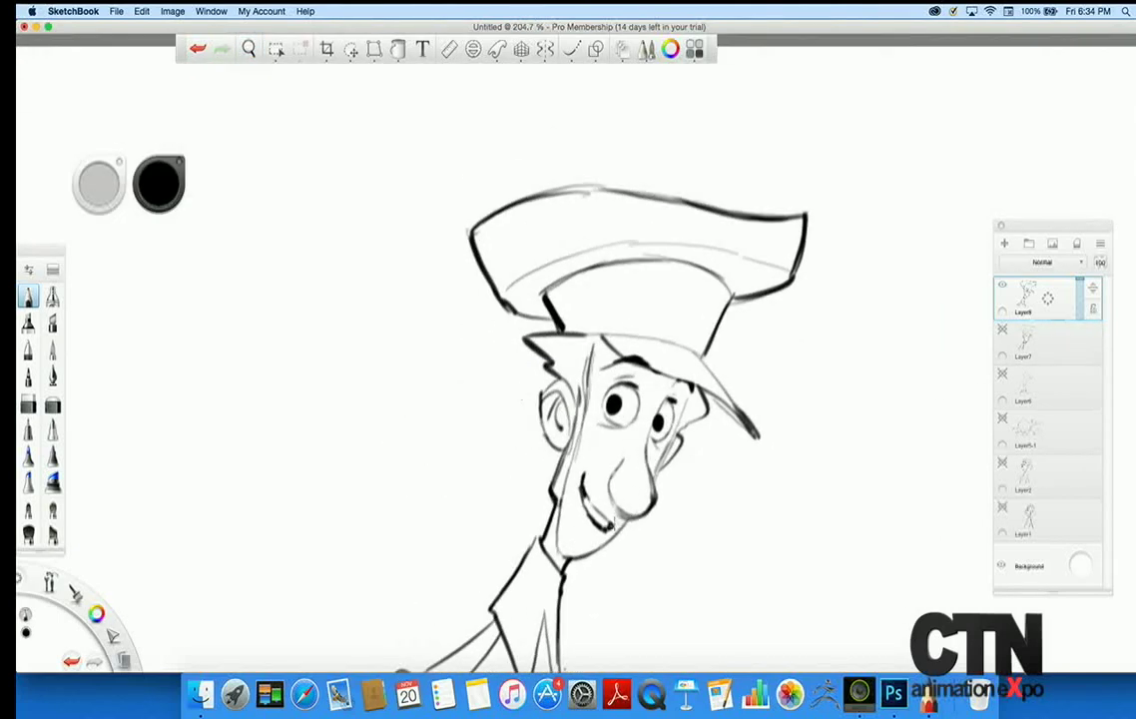
{"action": "left_click_drag", "start_coordinate": [610, 525], "coordinate": [615, 526]}
{"action": "key", "text": "space"}
{"action": "left_click_drag", "start_coordinate": [497, 510], "coordinate": [495, 479]}
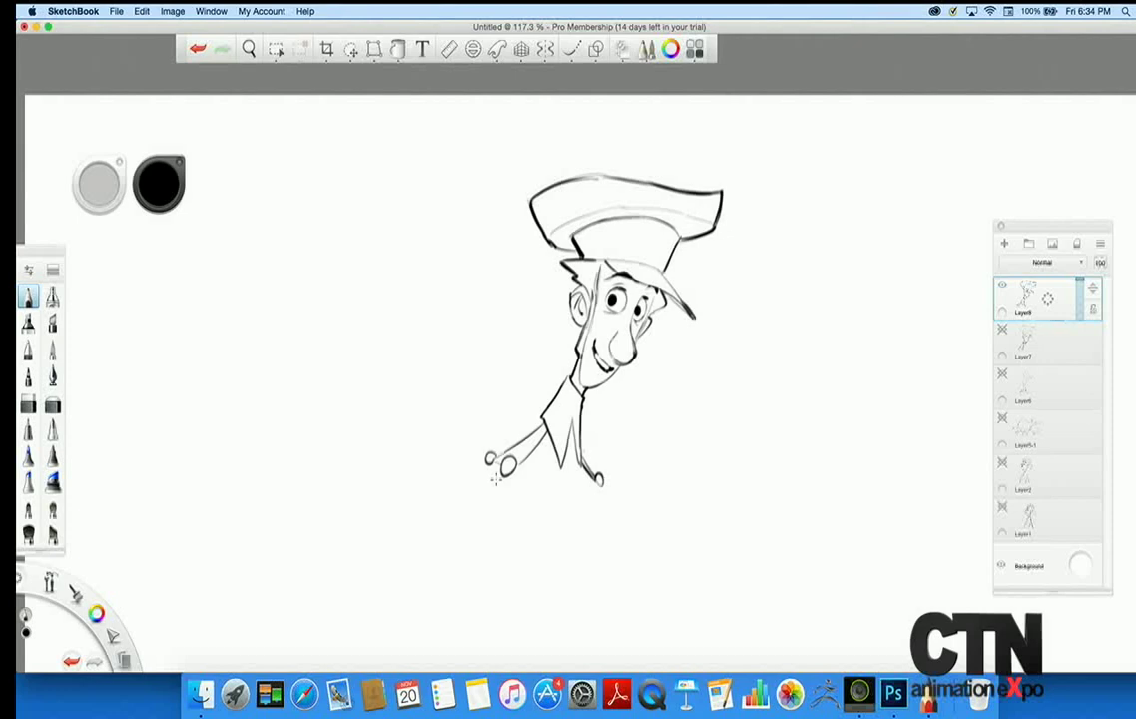
- Mirror the canvas horizontally and recentre the character
{"action": "left_click", "coordinate": [172, 11]}
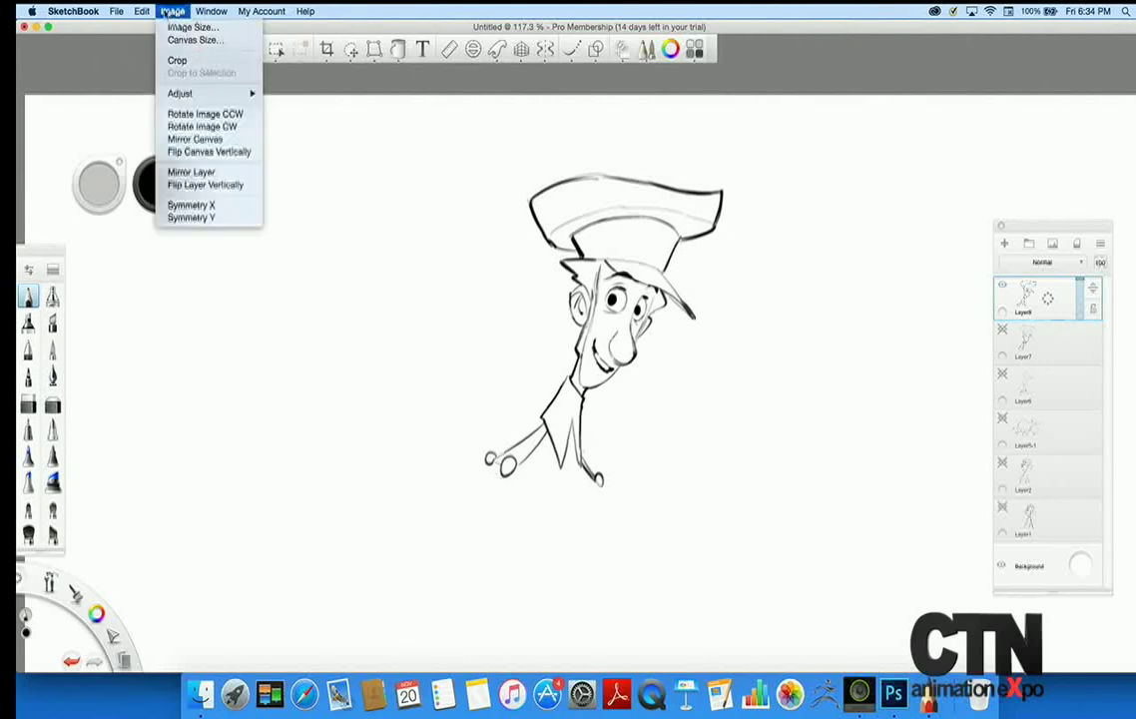
{"action": "left_click", "coordinate": [195, 139]}
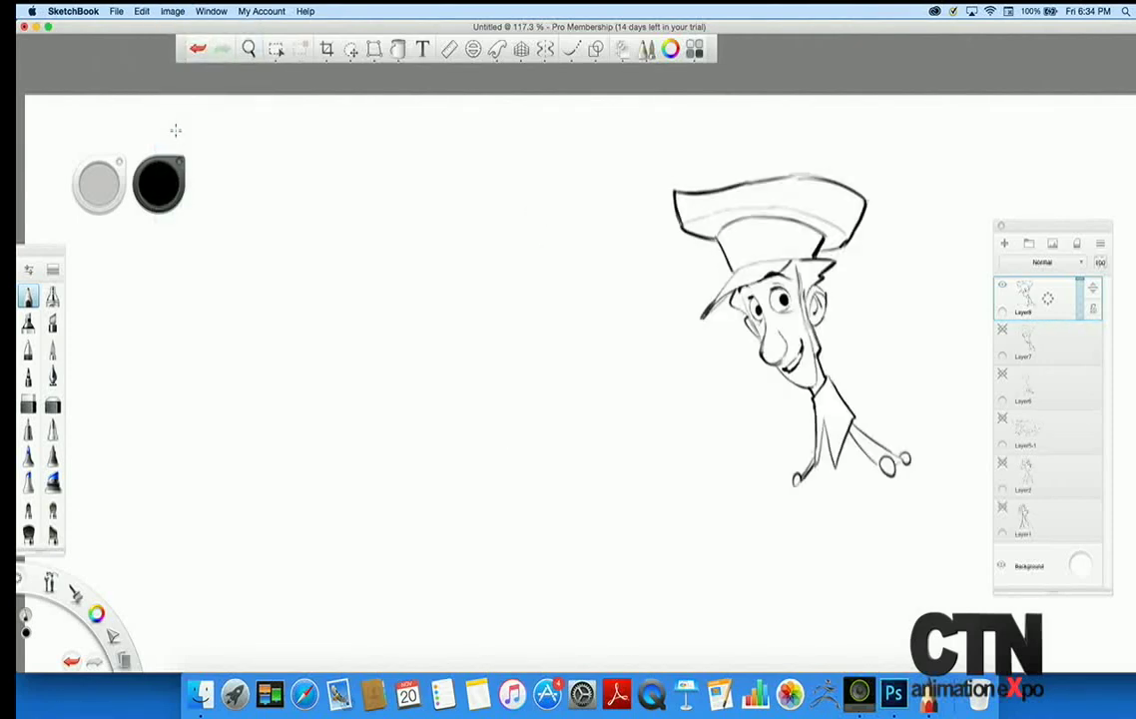
{"action": "mouse_move", "coordinate": [591, 431]}
{"action": "left_mouse_down"}
{"action": "mouse_move", "coordinate": [632, 412]}
{"action": "mouse_move", "coordinate": [500, 606]}
{"action": "mouse_move", "coordinate": [386, 636]}
{"action": "left_mouse_up"}
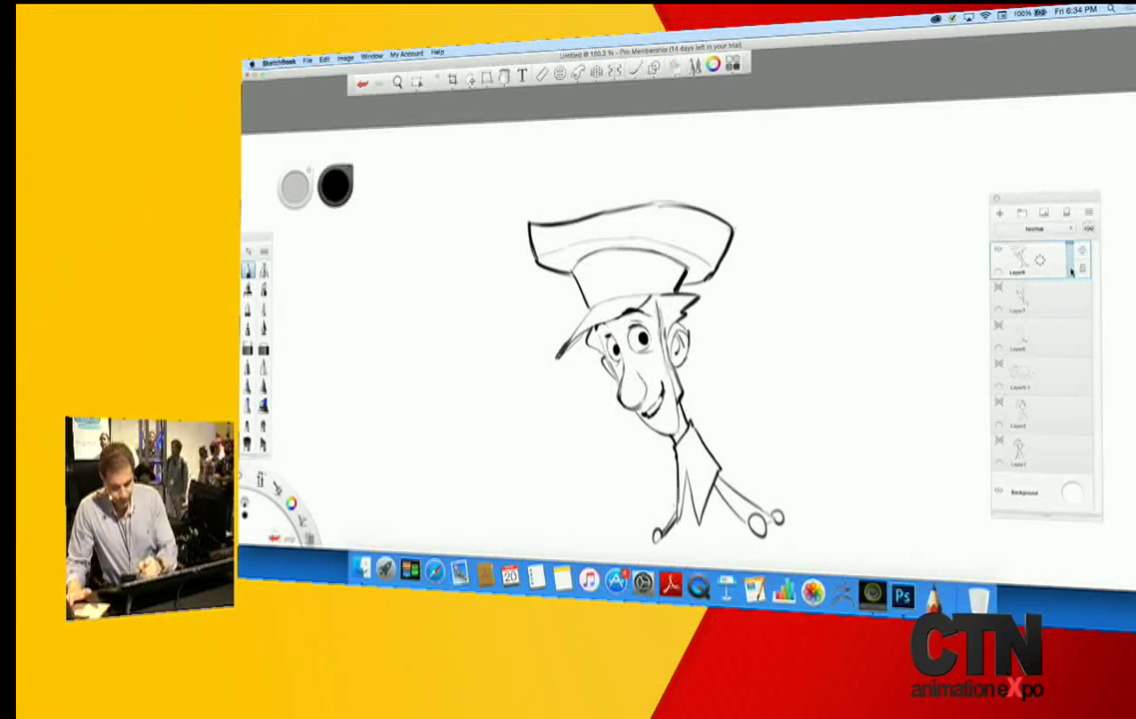
- Lower the opacity of the clean line layer and place a new empty layer directly beneath it
{"action": "left_click_drag", "start_coordinate": [1071, 264], "coordinate": [1068, 281]}
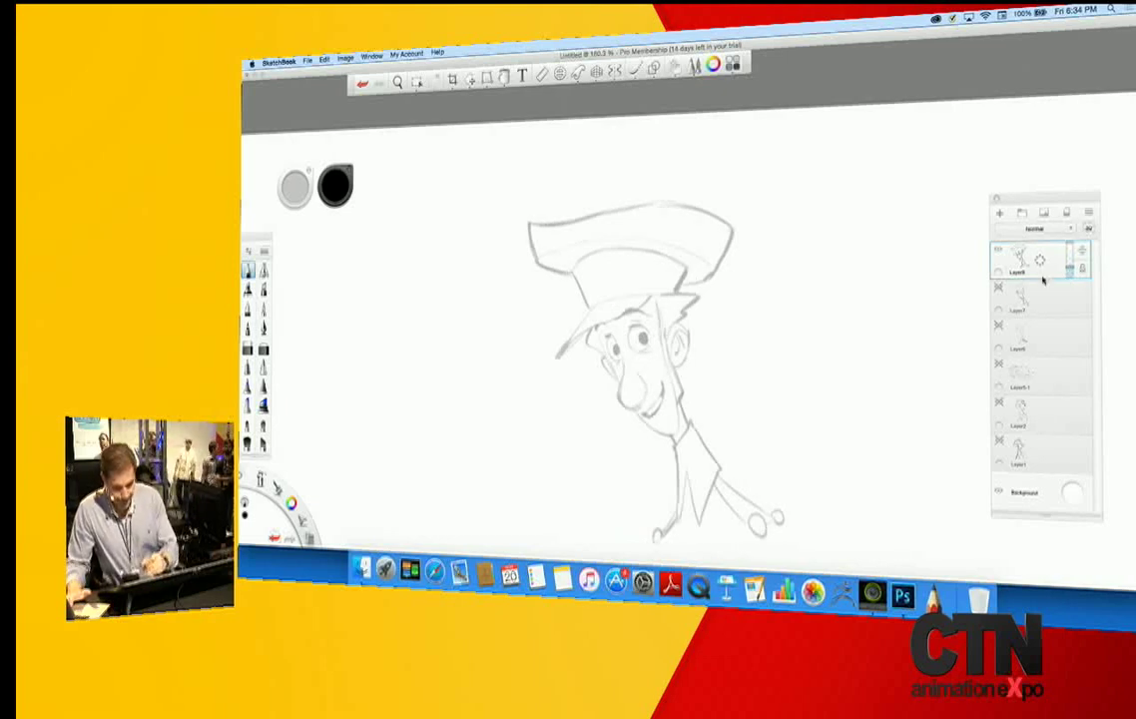
{"action": "left_click_drag", "start_coordinate": [1053, 299], "coordinate": [1052, 244]}
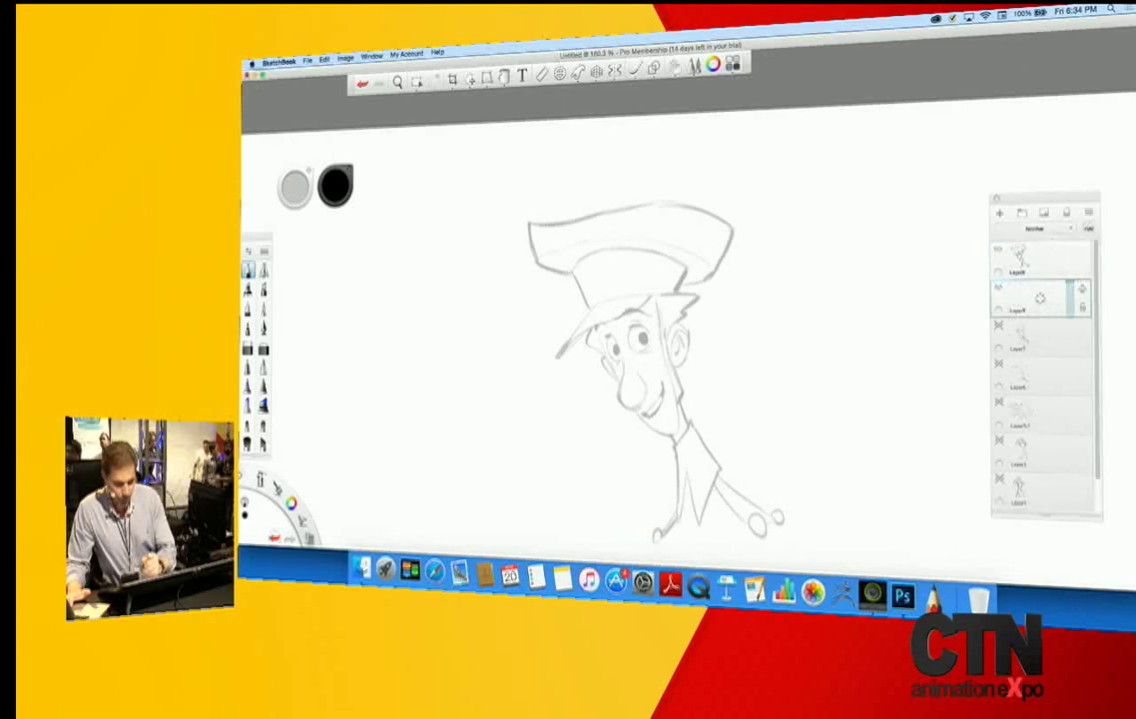
- Open the colour picker, look through its different modes and settle on the Spectrum palette
{"action": "left_click", "coordinate": [713, 65]}
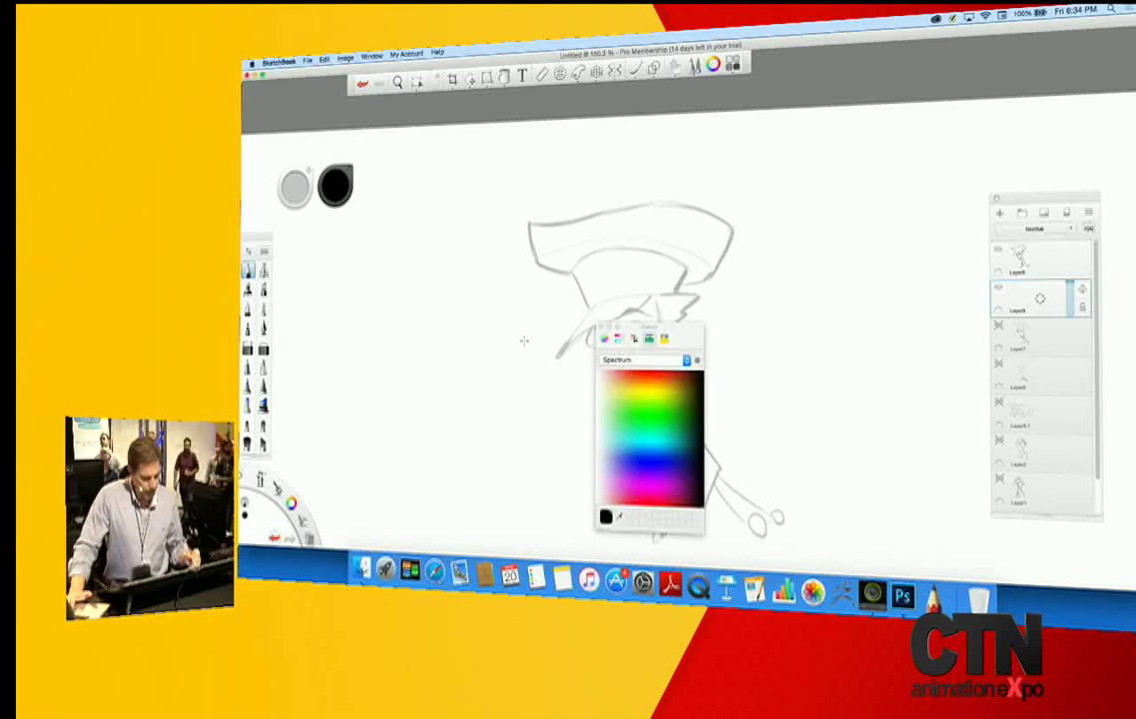
{"action": "left_click", "coordinate": [602, 340]}
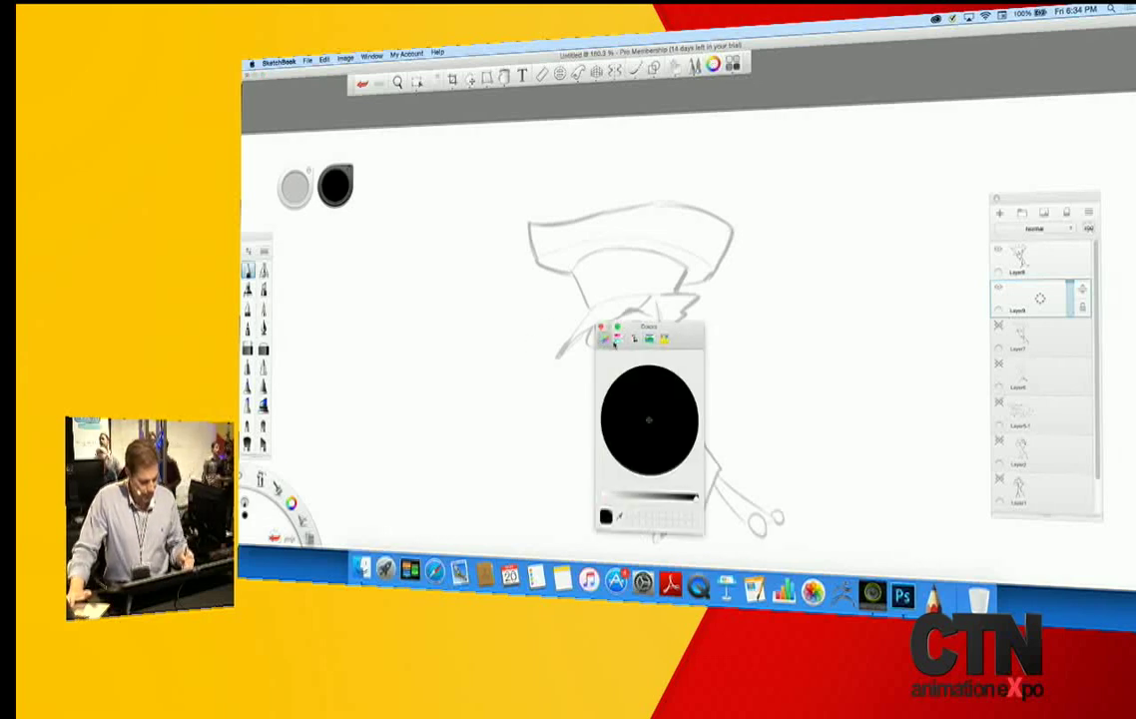
{"action": "left_click", "coordinate": [619, 339]}
{"action": "left_click", "coordinate": [634, 340]}
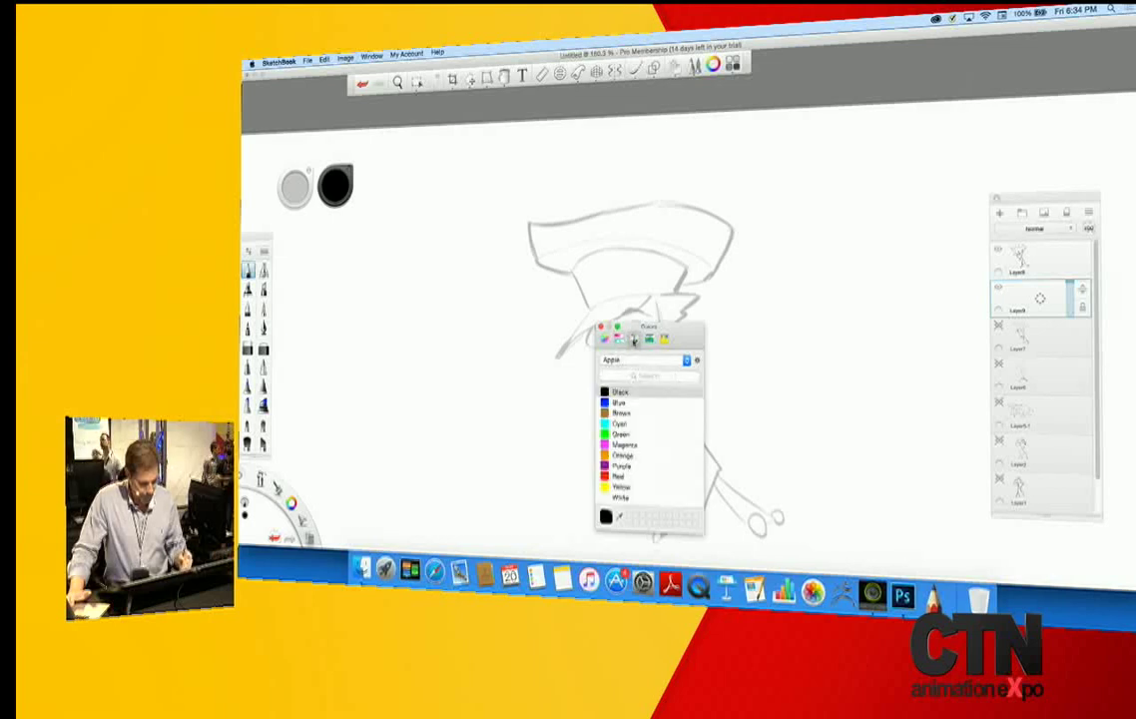
{"action": "left_click", "coordinate": [648, 340]}
{"action": "left_click", "coordinate": [664, 340]}
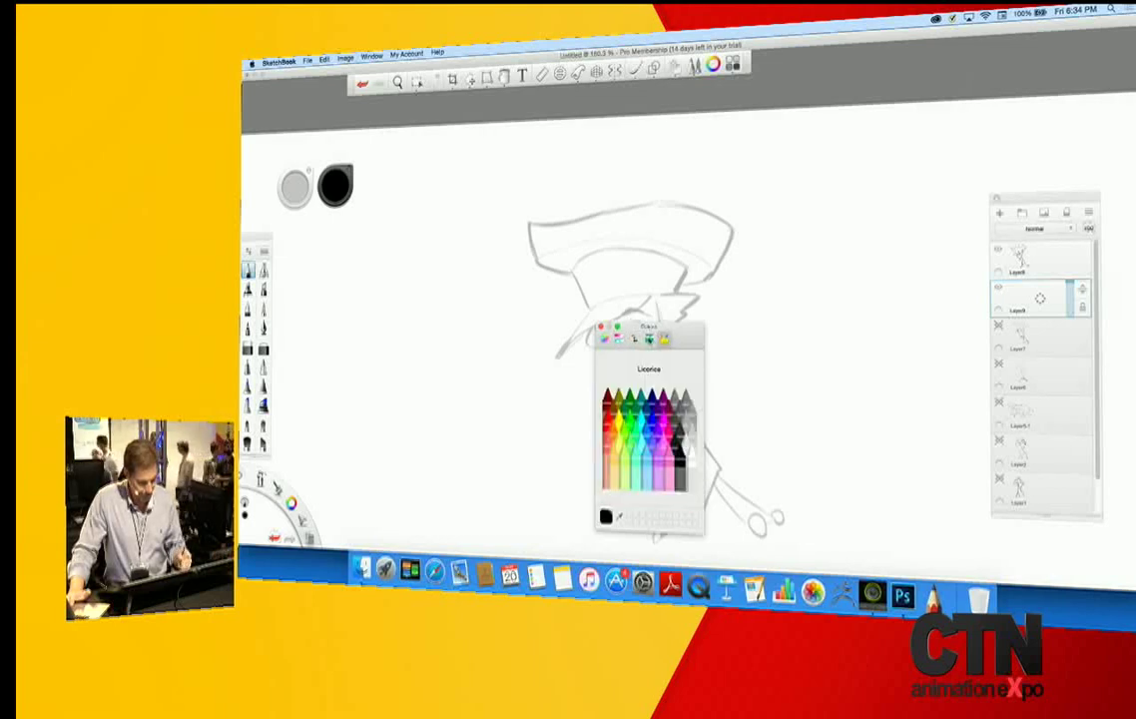
{"action": "left_click", "coordinate": [646, 340]}
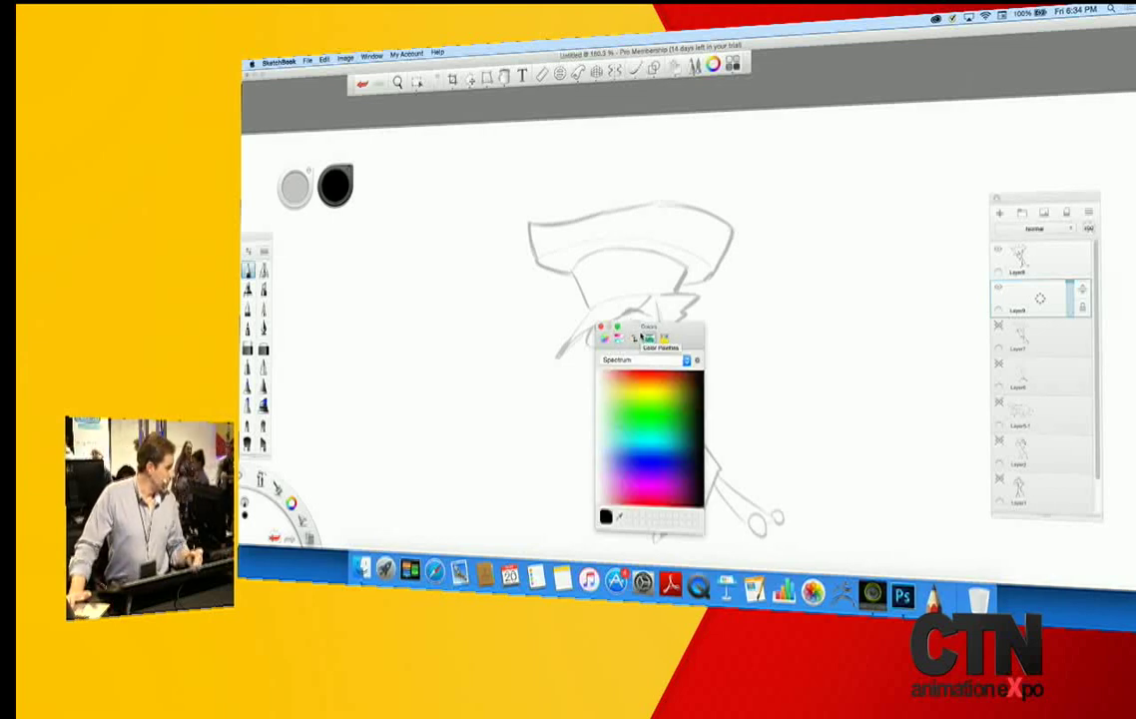
{"action": "left_click", "coordinate": [604, 337]}
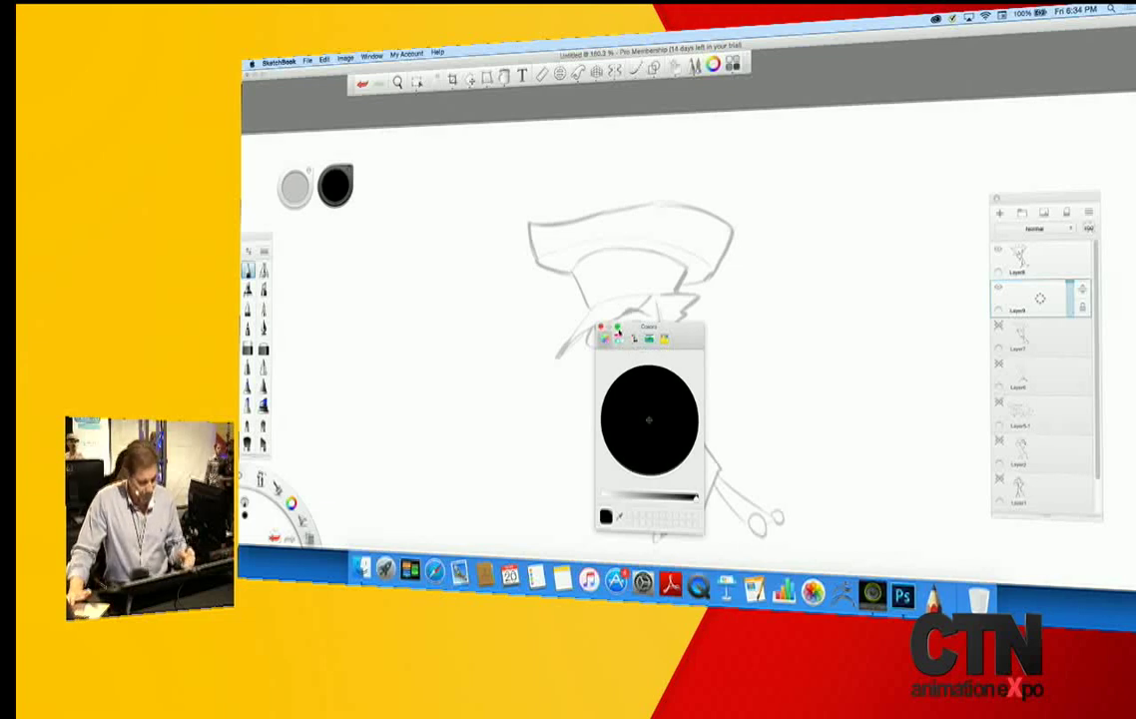
{"action": "left_click", "coordinate": [618, 338]}
{"action": "left_click", "coordinate": [664, 339]}
{"action": "left_click", "coordinate": [649, 338]}
- Sample several hues in the spectrum and choose a soft orange skin tone as the brush colour
{"action": "left_click", "coordinate": [623, 391]}
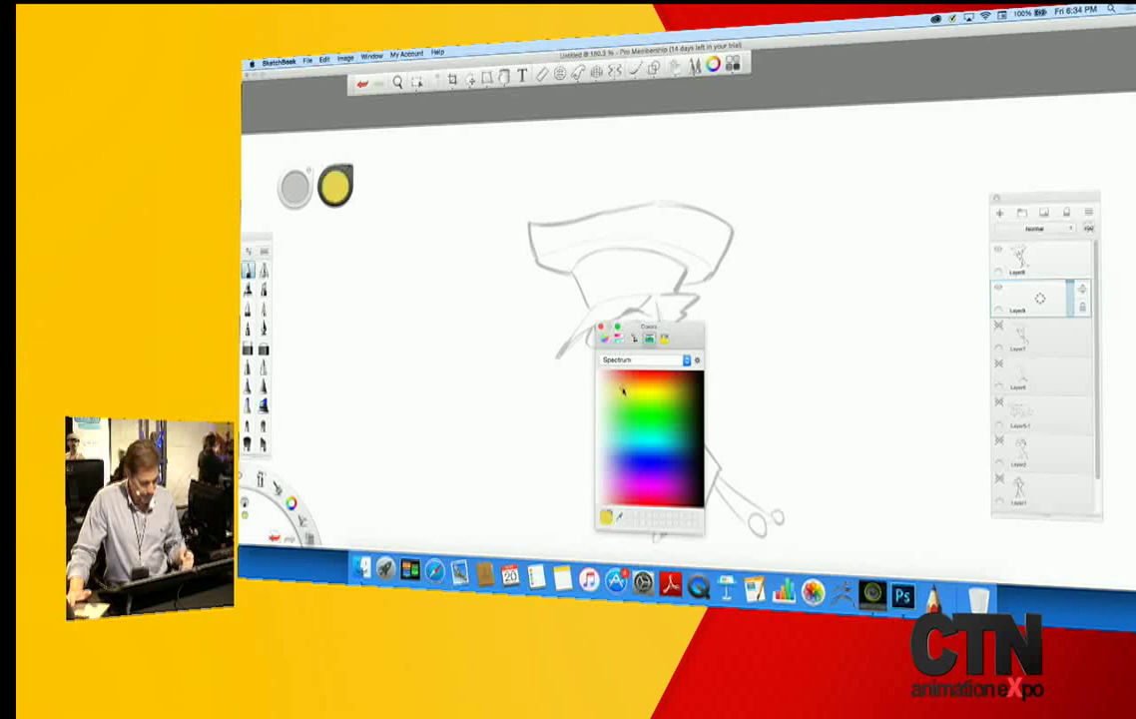
{"action": "left_click_drag", "start_coordinate": [621, 391], "coordinate": [622, 459]}
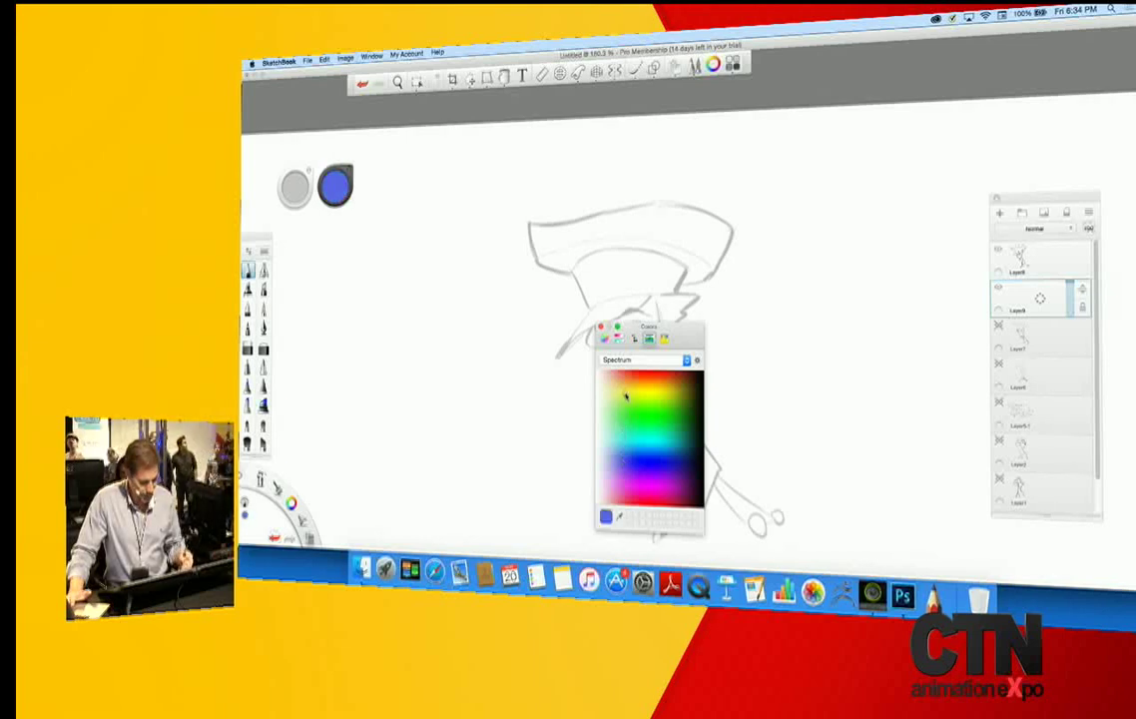
{"action": "left_click", "coordinate": [626, 400]}
{"action": "left_click", "coordinate": [614, 493]}
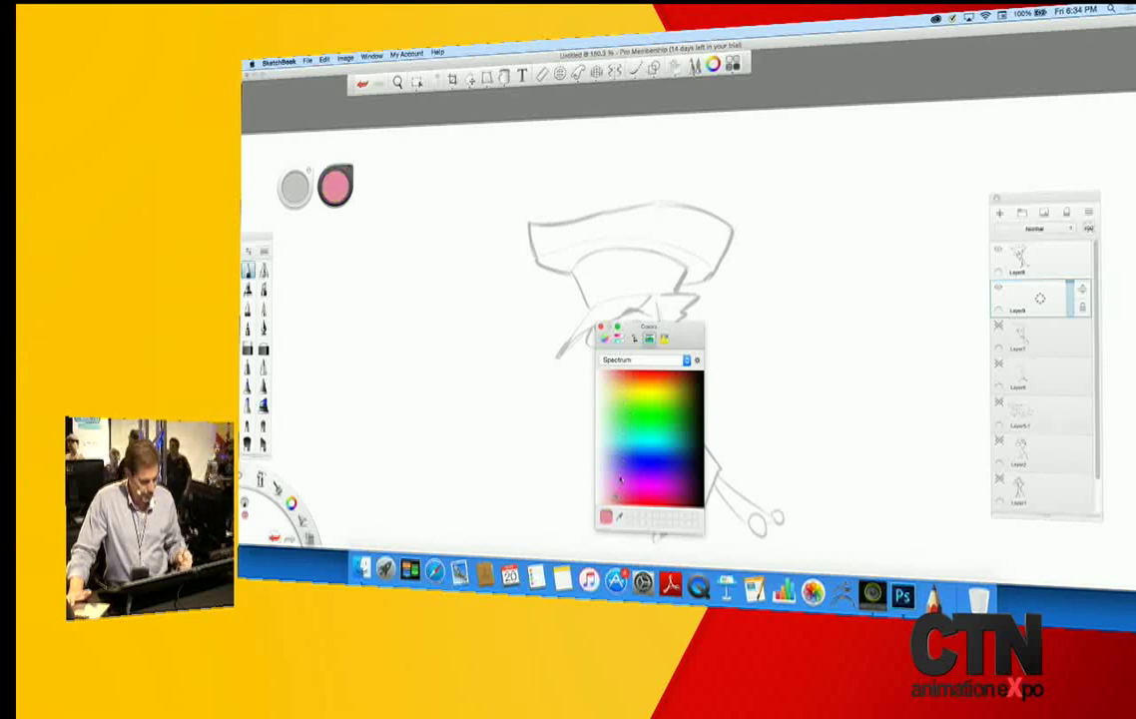
{"action": "left_click", "coordinate": [621, 392]}
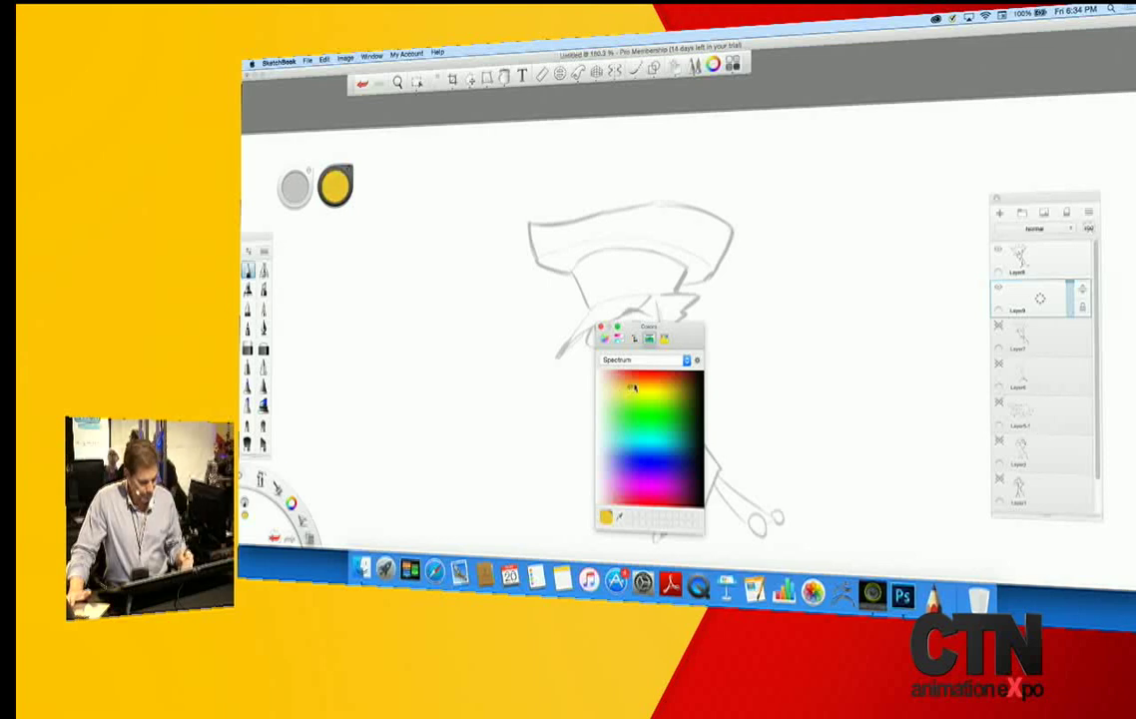
{"action": "left_click", "coordinate": [614, 382]}
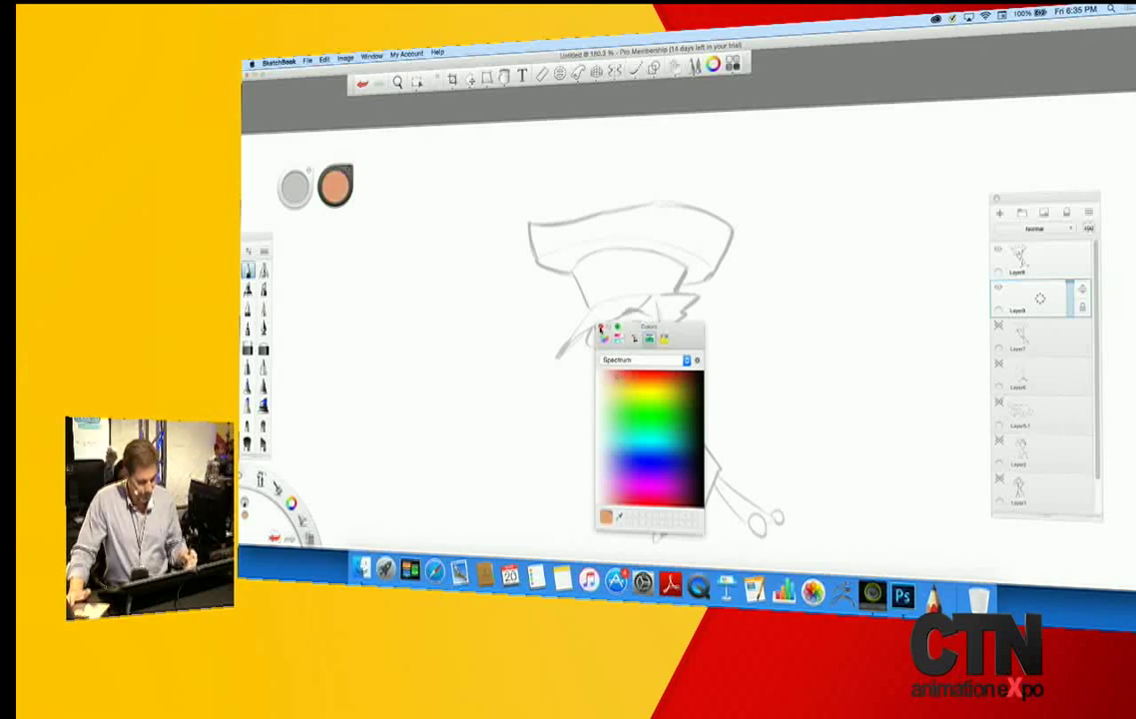
- Move the colour picker and the layer list clear of the drawing and of each other
{"action": "mouse_move", "coordinate": [664, 332]}
{"action": "left_mouse_down"}
{"action": "mouse_move", "coordinate": [741, 245]}
{"action": "mouse_move", "coordinate": [1029, 67]}
{"action": "left_mouse_up"}
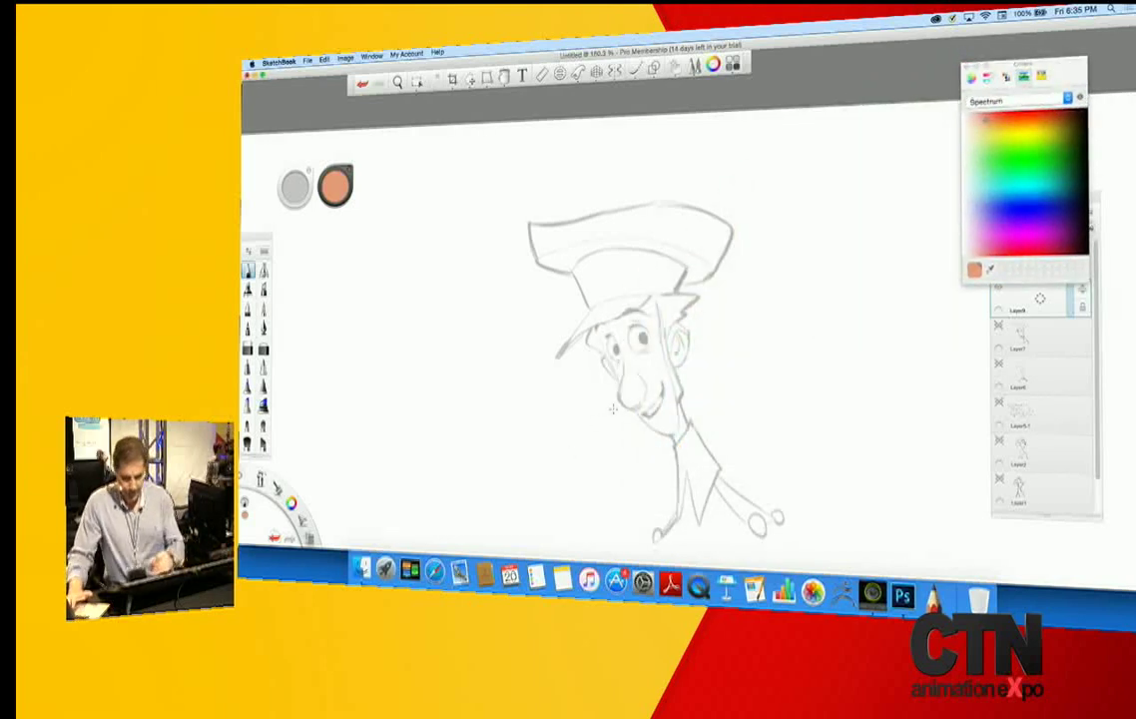
{"action": "left_click_drag", "start_coordinate": [1098, 198], "coordinate": [981, 308]}
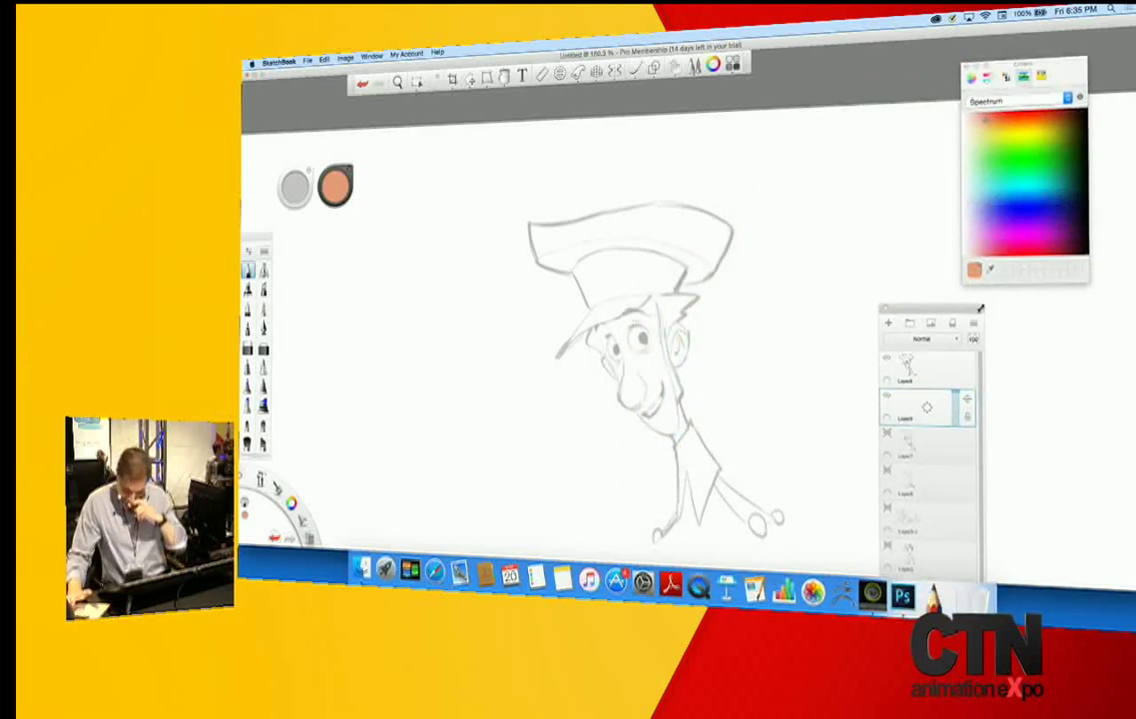
- Switch to the marker brush and block in the character's neck with orange strokes
{"action": "left_click", "coordinate": [263, 290]}
{"action": "key", "text": "space"}
{"action": "left_click_drag", "start_coordinate": [573, 420], "coordinate": [578, 464]}
{"action": "left_click_drag", "start_coordinate": [675, 431], "coordinate": [685, 415]}
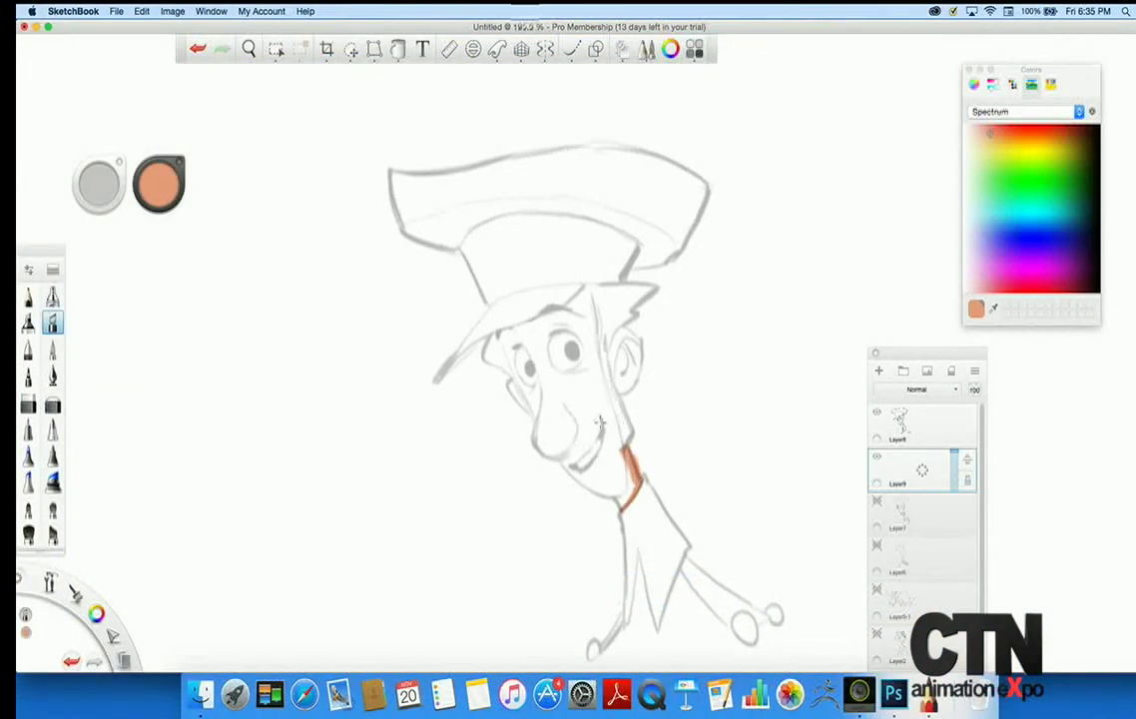
- Undo the thick neck stroke, reduce the brush size and redraw the neck edge with a thinner orange line
{"action": "key", "text": "super+z"}
{"action": "mouse_move", "coordinate": [98, 183]}
{"action": "left_mouse_down"}
{"action": "mouse_move", "coordinate": [86, 505]}
{"action": "mouse_move", "coordinate": [130, 592]}
{"action": "mouse_move", "coordinate": [35, 204]}
{"action": "left_mouse_up"}
{"action": "left_click_drag", "start_coordinate": [101, 184], "coordinate": [38, 204]}
{"action": "left_click_drag", "start_coordinate": [98, 184], "coordinate": [31, 203]}
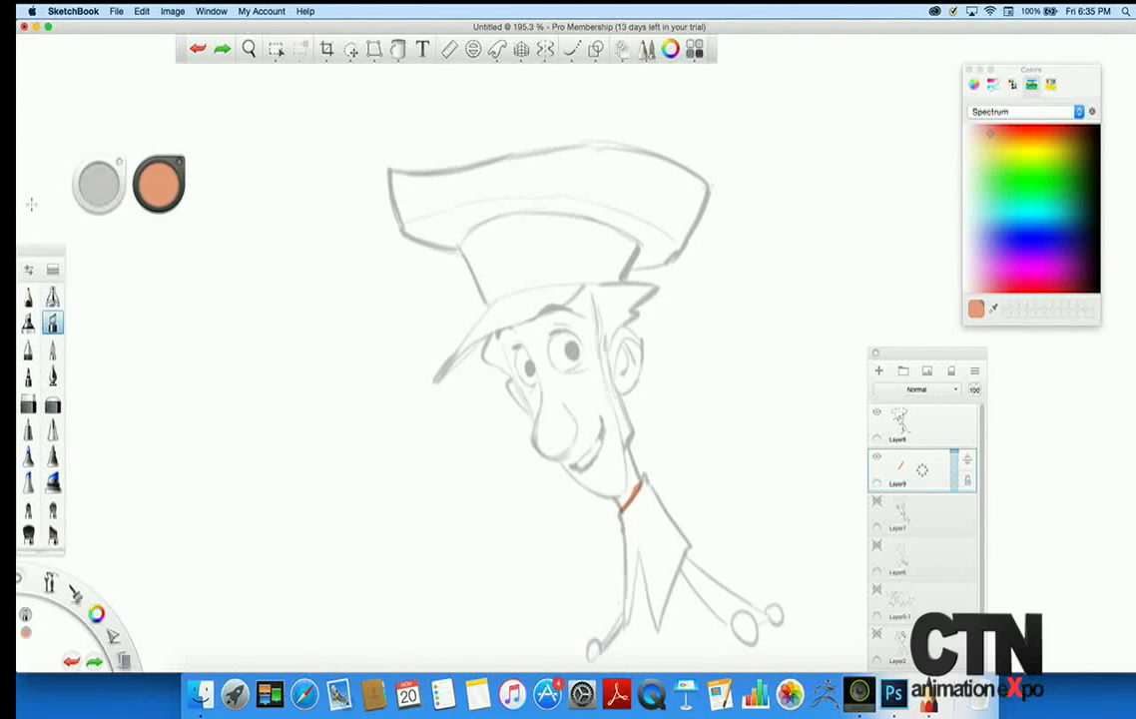
{"action": "key", "text": "shift+super+z"}
{"action": "left_click", "coordinate": [103, 183]}
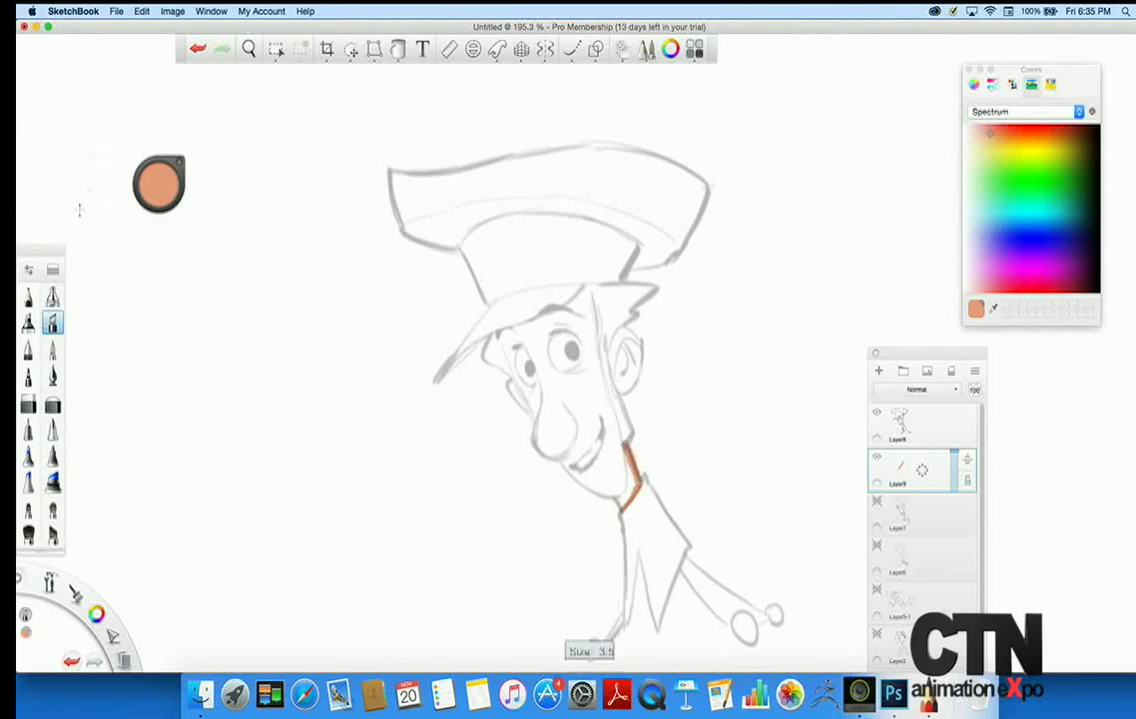
{"action": "left_click_drag", "start_coordinate": [97, 184], "coordinate": [19, 197]}
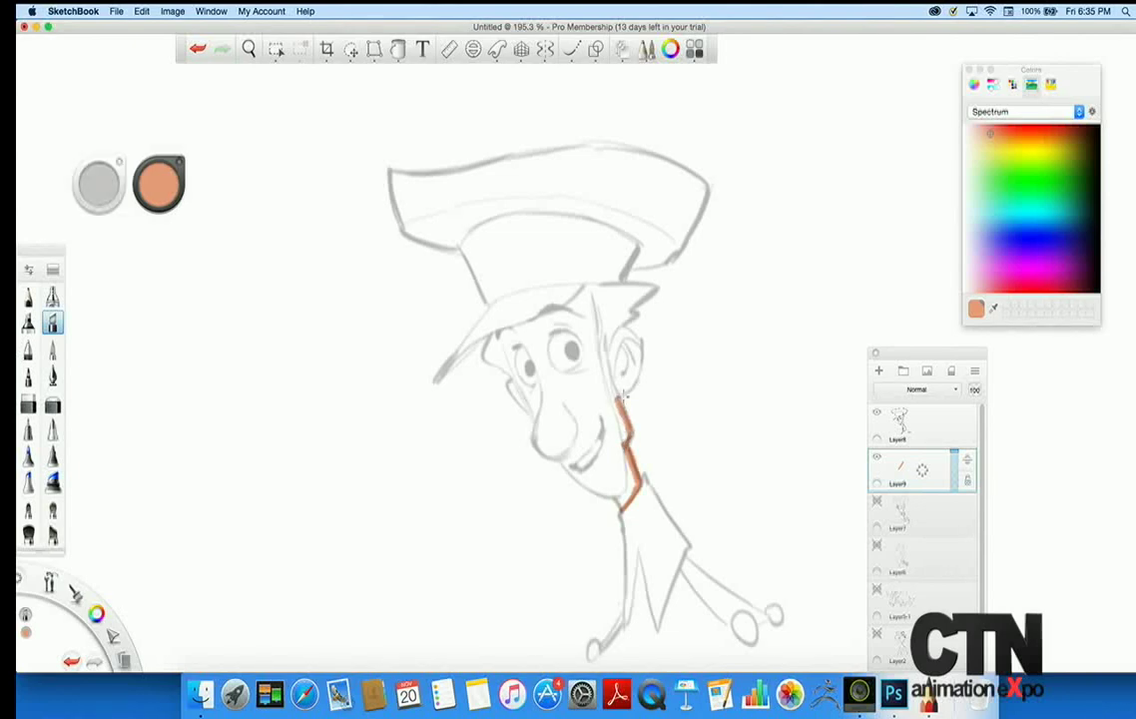
- Outline the whole face, ear and neck with a closed orange line and flood fill the shape with the skin tone
{"action": "mouse_move", "coordinate": [624, 441]}
{"action": "left_mouse_down"}
{"action": "mouse_move", "coordinate": [637, 345]}
{"action": "mouse_move", "coordinate": [631, 380]}
{"action": "mouse_move", "coordinate": [587, 289]}
{"action": "mouse_move", "coordinate": [504, 329]}
{"action": "mouse_move", "coordinate": [505, 389]}
{"action": "mouse_move", "coordinate": [530, 420]}
{"action": "mouse_move", "coordinate": [535, 454]}
{"action": "mouse_move", "coordinate": [620, 507]}
{"action": "left_mouse_up"}
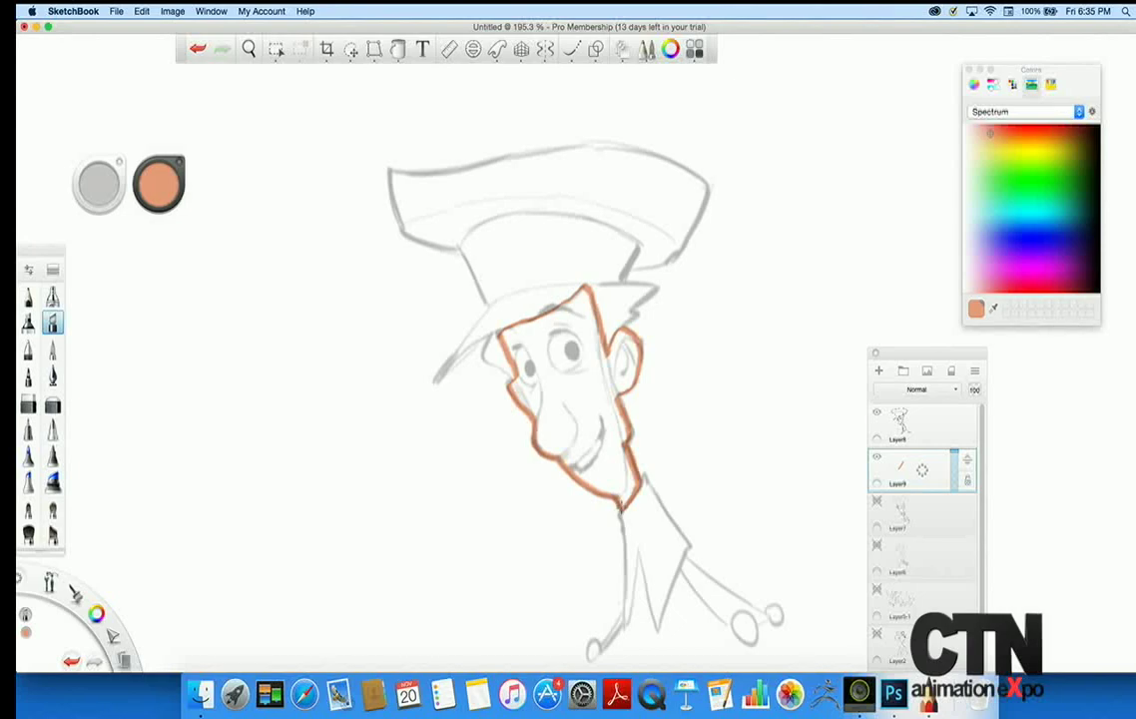
{"action": "left_click", "coordinate": [397, 47]}
{"action": "left_click", "coordinate": [572, 459]}
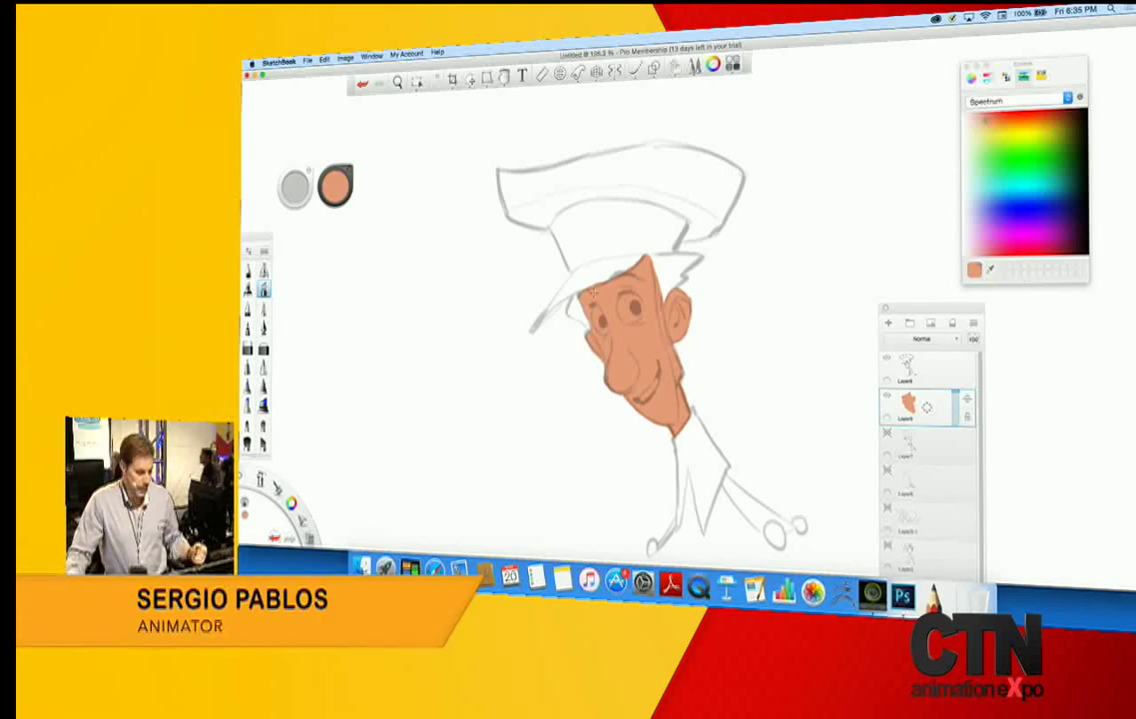
- Choose a medium blue from the spectrum as the brush colour
{"action": "mouse_move", "coordinate": [1016, 211]}
{"action": "left_mouse_down"}
{"action": "mouse_move", "coordinate": [998, 199]}
{"action": "mouse_move", "coordinate": [1008, 207]}
{"action": "left_mouse_up"}
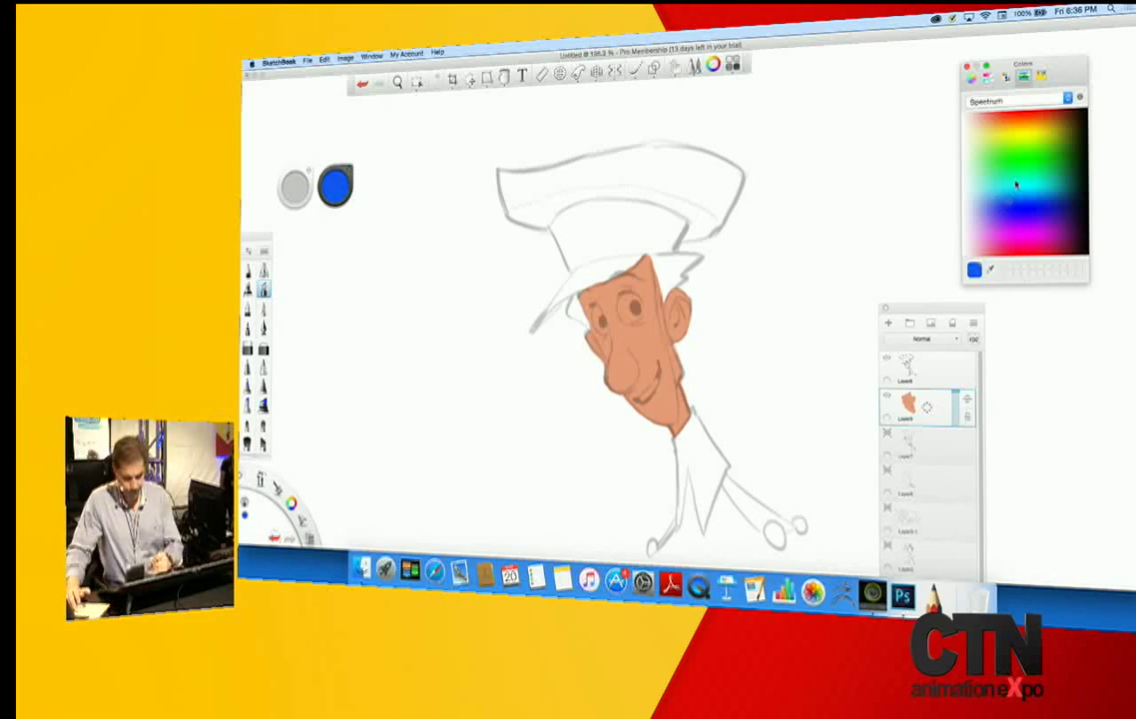
{"action": "key", "text": "space"}
{"action": "left_click_drag", "start_coordinate": [534, 510], "coordinate": [503, 428]}
{"action": "left_click_drag", "start_coordinate": [621, 474], "coordinate": [655, 439]}
{"action": "key", "text": "space"}
{"action": "left_click_drag", "start_coordinate": [660, 388], "coordinate": [673, 295]}
{"action": "key", "text": "super+z"}
{"action": "left_click", "coordinate": [1004, 206]}
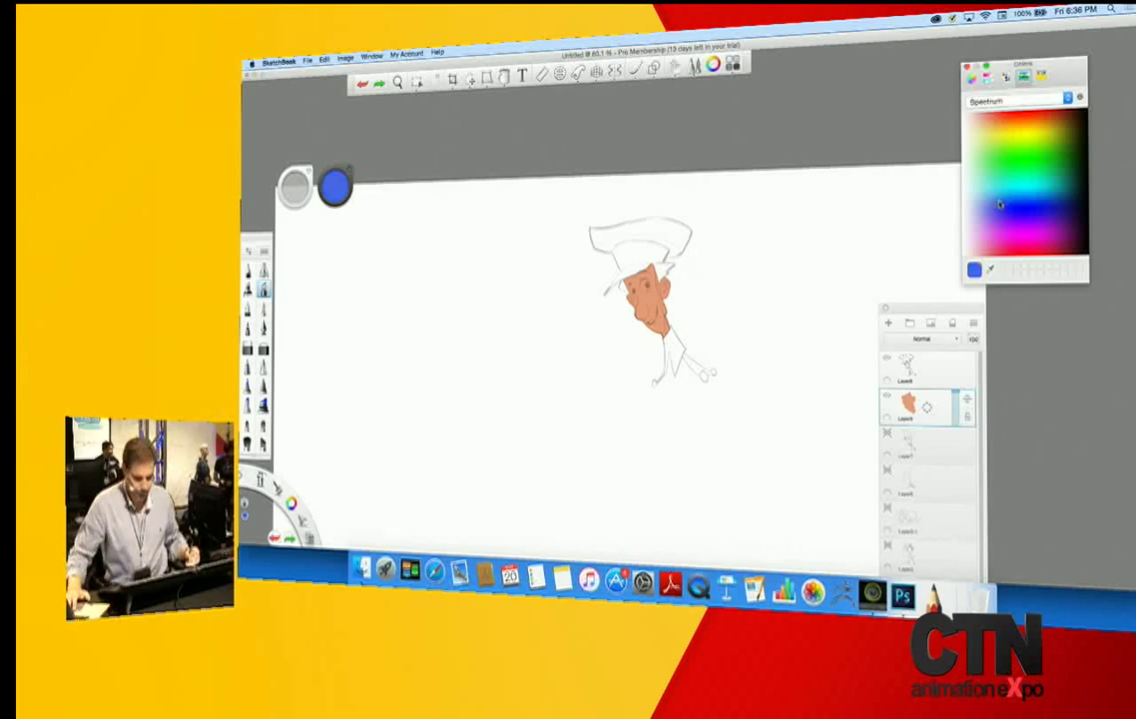
- Outline the shoulders and the wide upper part of the hat with closed blue lines
{"action": "key", "text": "space"}
{"action": "mouse_move", "coordinate": [577, 376]}
{"action": "left_mouse_down"}
{"action": "mouse_move", "coordinate": [586, 479]}
{"action": "mouse_move", "coordinate": [552, 494]}
{"action": "left_mouse_up"}
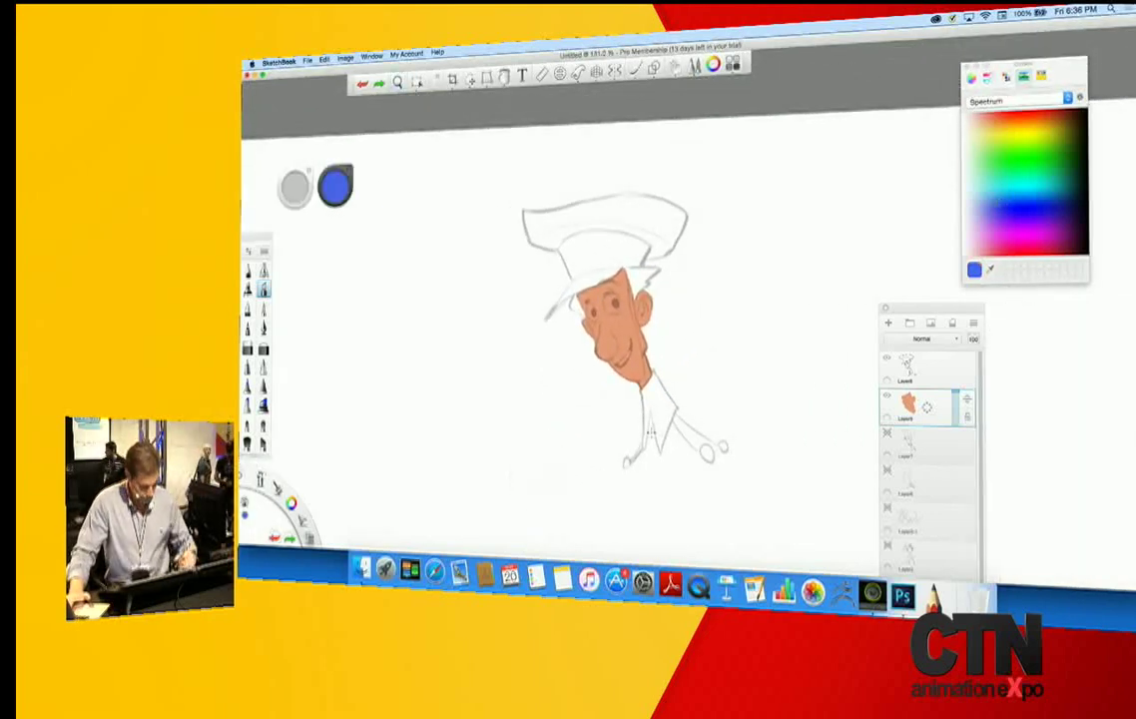
{"action": "mouse_move", "coordinate": [623, 461]}
{"action": "left_mouse_down"}
{"action": "mouse_move", "coordinate": [647, 424]}
{"action": "mouse_move", "coordinate": [661, 454]}
{"action": "mouse_move", "coordinate": [674, 413]}
{"action": "mouse_move", "coordinate": [714, 458]}
{"action": "left_mouse_up"}
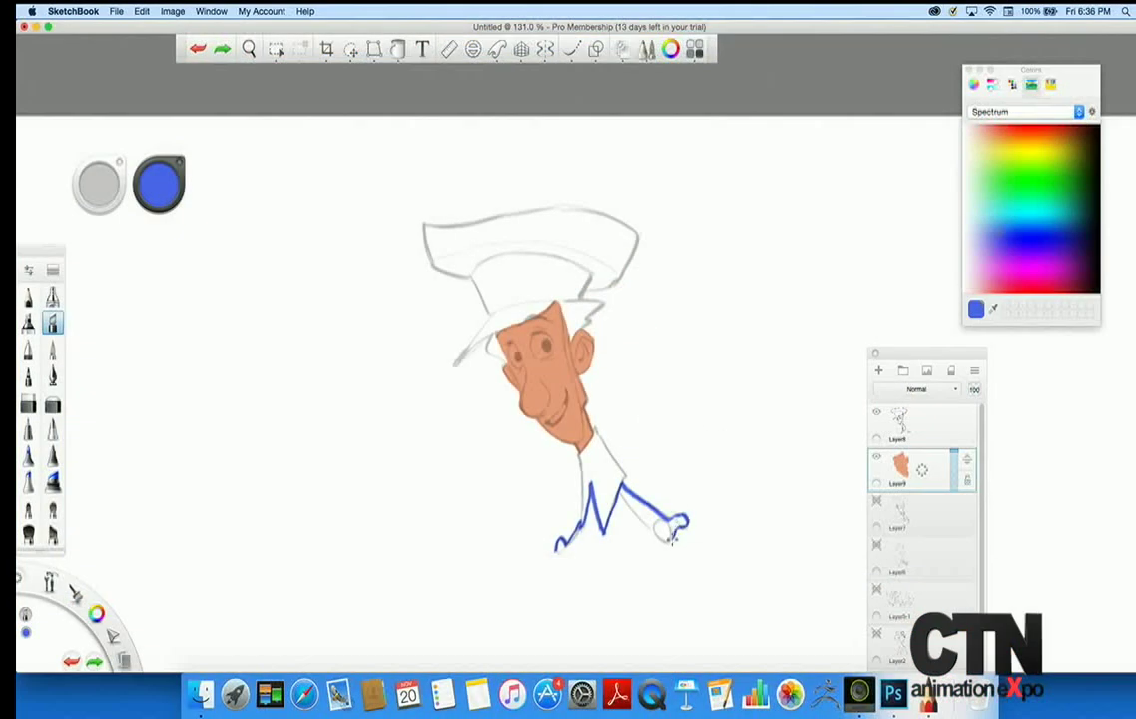
{"action": "left_click_drag", "start_coordinate": [672, 537], "coordinate": [556, 550]}
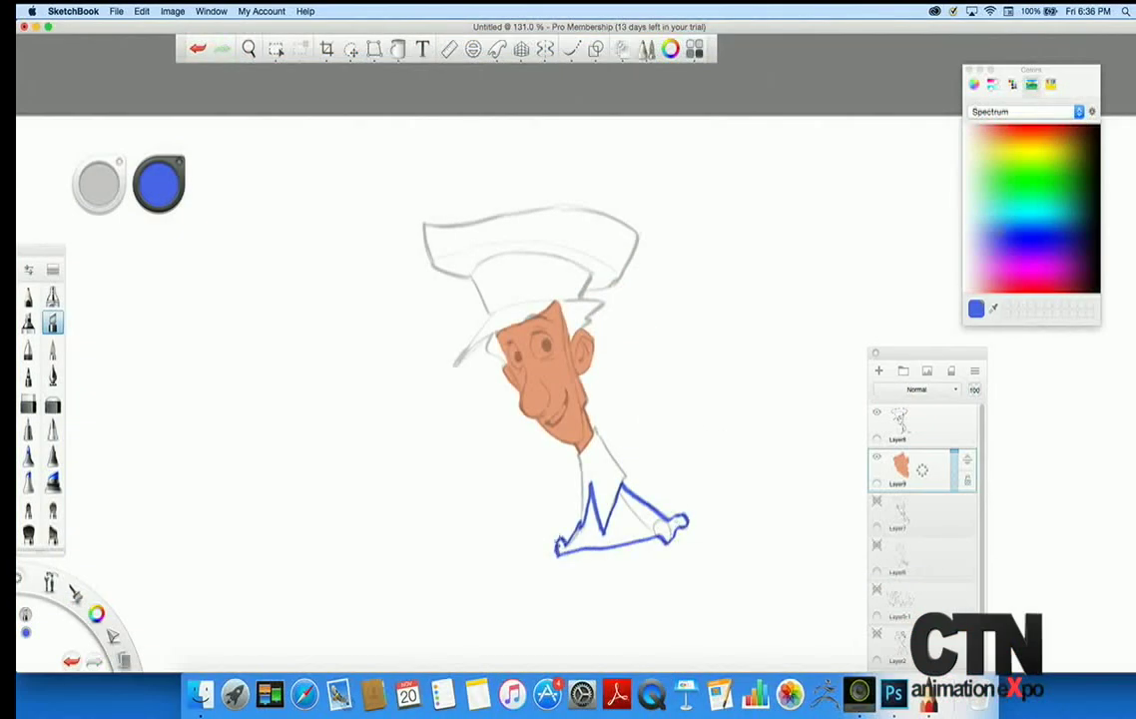
{"action": "mouse_move", "coordinate": [472, 277]}
{"action": "left_mouse_down"}
{"action": "mouse_move", "coordinate": [435, 263]}
{"action": "mouse_move", "coordinate": [423, 228]}
{"action": "mouse_move", "coordinate": [603, 208]}
{"action": "mouse_move", "coordinate": [637, 226]}
{"action": "mouse_move", "coordinate": [618, 280]}
{"action": "mouse_move", "coordinate": [597, 287]}
{"action": "mouse_move", "coordinate": [581, 290]}
{"action": "mouse_move", "coordinate": [568, 264]}
{"action": "mouse_move", "coordinate": [471, 276]}
{"action": "left_mouse_up"}
- Flood fill the upper part of the hat and both sides of the shoulders with the blue
{"action": "left_click", "coordinate": [399, 49]}
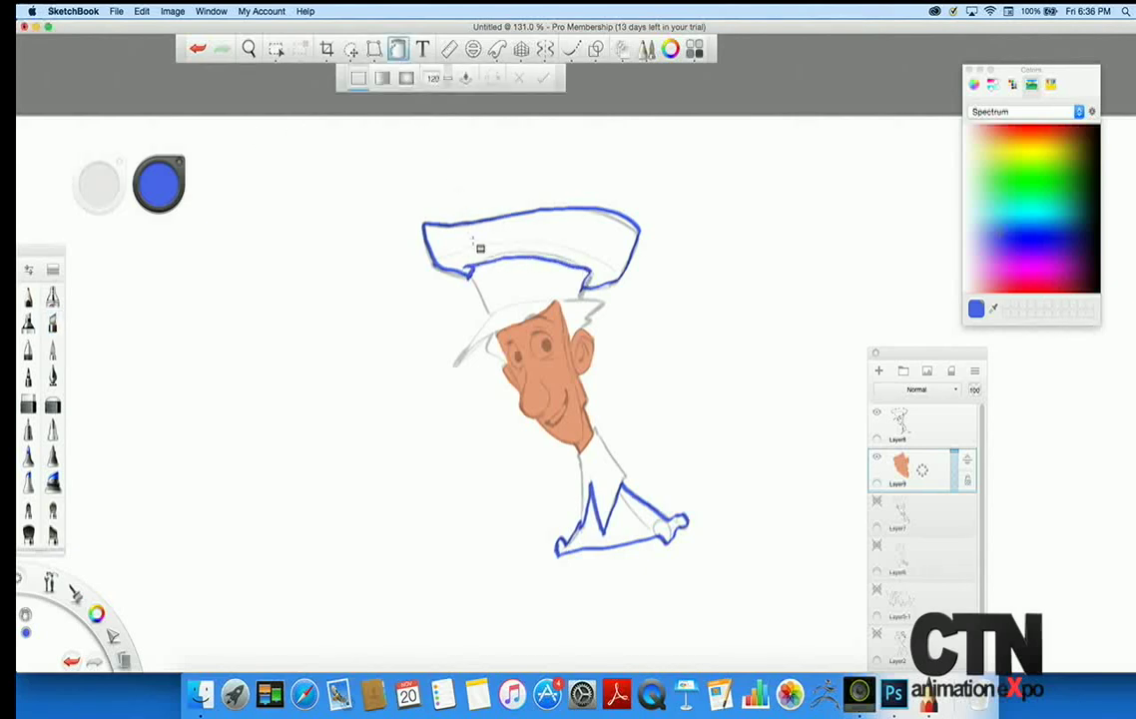
{"action": "left_click", "coordinate": [479, 247]}
{"action": "left_click", "coordinate": [629, 519]}
{"action": "left_click", "coordinate": [584, 525]}
- Switch back to the brush and touch up the edges and gaps of the blue hat top
{"action": "left_click", "coordinate": [52, 322]}
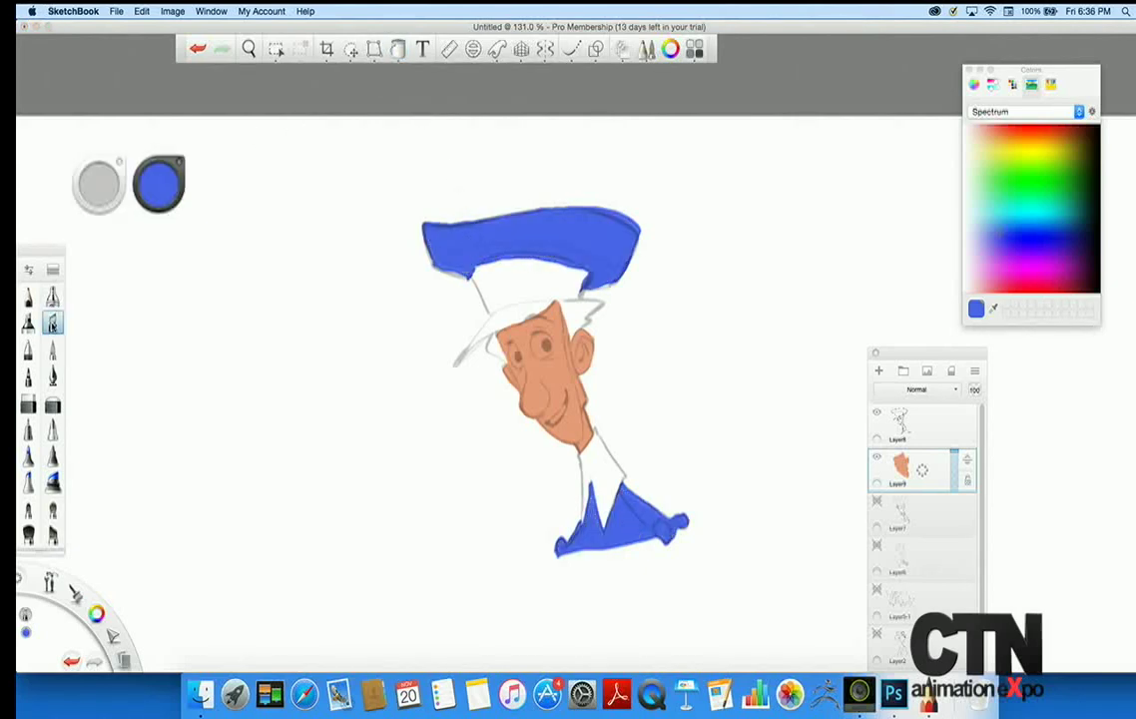
{"action": "left_click_drag", "start_coordinate": [433, 254], "coordinate": [463, 275]}
{"action": "key", "text": "space"}
{"action": "left_click_drag", "start_coordinate": [442, 467], "coordinate": [481, 467]}
{"action": "left_click_drag", "start_coordinate": [486, 512], "coordinate": [469, 614]}
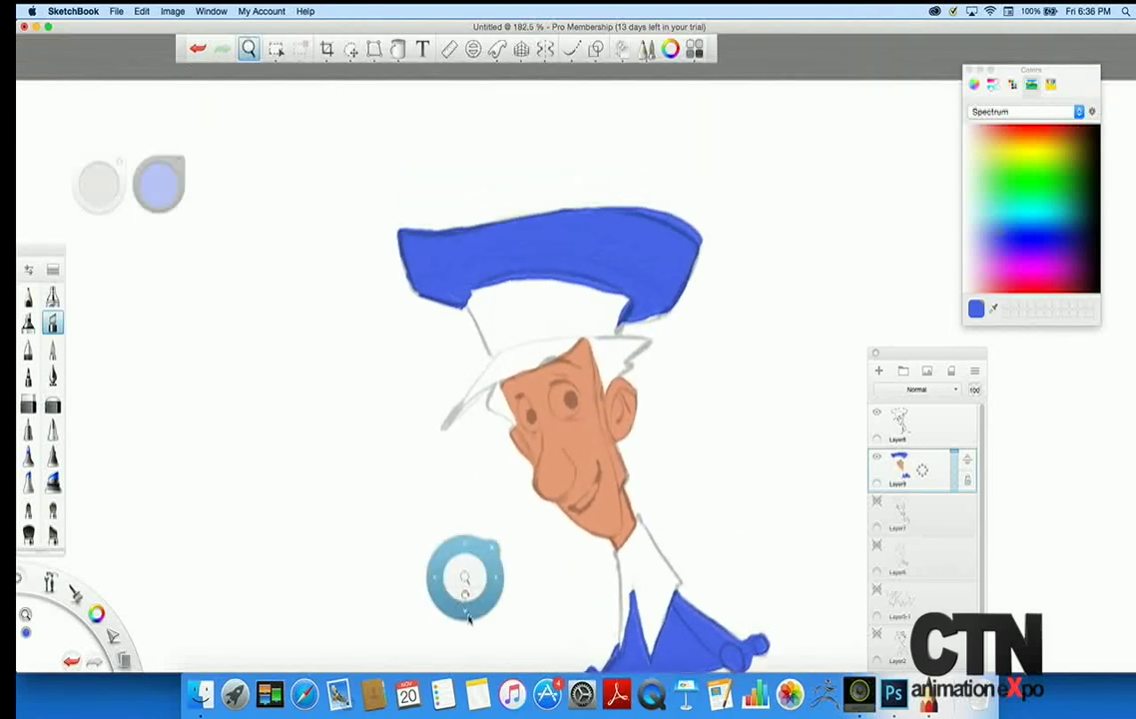
{"action": "left_click_drag", "start_coordinate": [647, 318], "coordinate": [635, 317]}
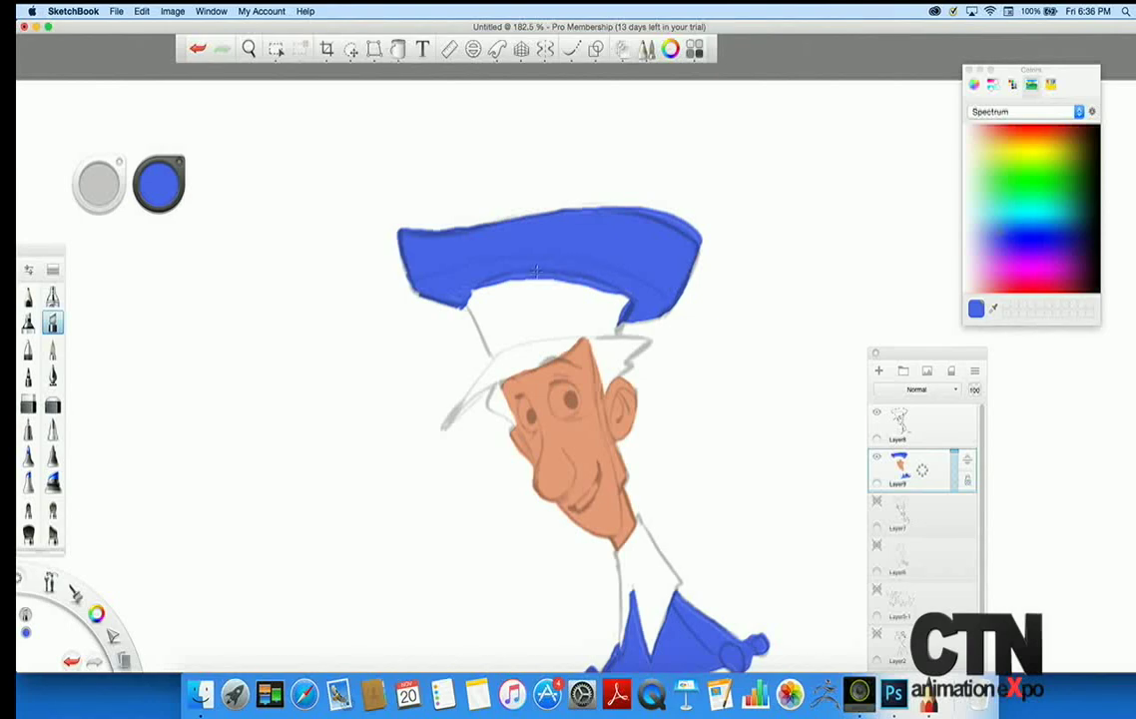
- Choose a very dark navy, outline and flood fill the hat band, and brush over the gaps along its edge
{"action": "left_click", "coordinate": [1064, 243]}
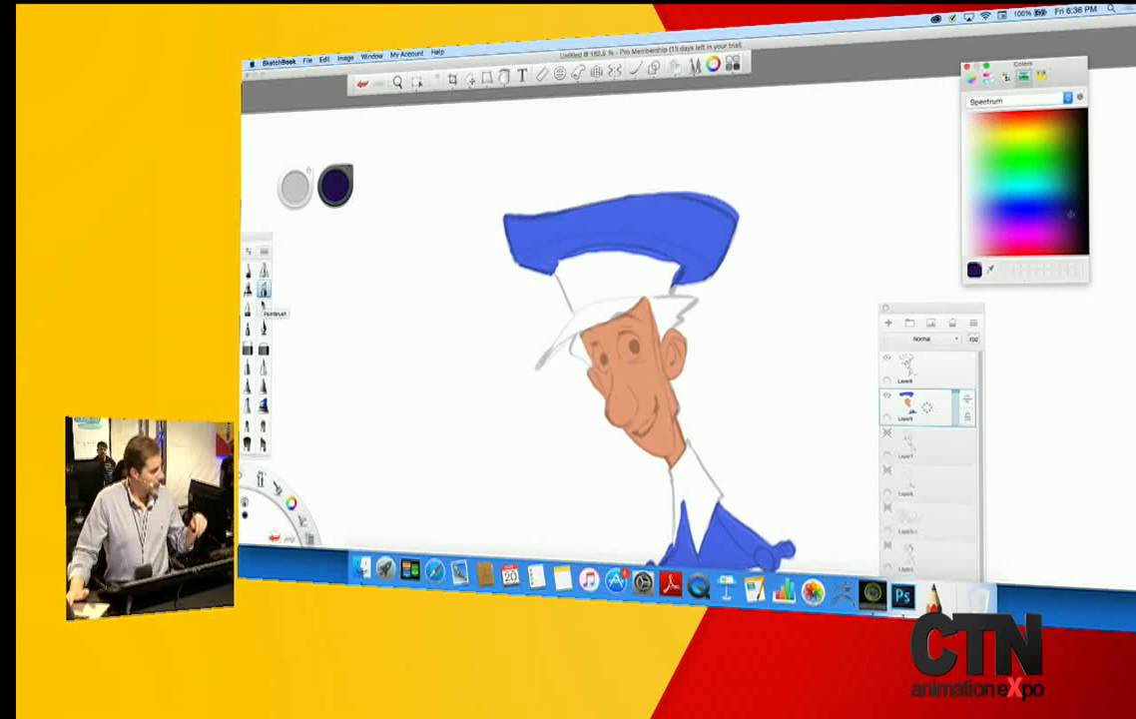
{"action": "mouse_move", "coordinate": [571, 303]}
{"action": "left_mouse_down"}
{"action": "mouse_move", "coordinate": [575, 312]}
{"action": "mouse_move", "coordinate": [555, 267]}
{"action": "mouse_move", "coordinate": [590, 246]}
{"action": "mouse_move", "coordinate": [667, 256]}
{"action": "mouse_move", "coordinate": [681, 284]}
{"action": "mouse_move", "coordinate": [641, 295]}
{"action": "mouse_move", "coordinate": [674, 293]}
{"action": "mouse_move", "coordinate": [662, 292]}
{"action": "left_mouse_up"}
{"action": "left_click_drag", "start_coordinate": [577, 310], "coordinate": [655, 293]}
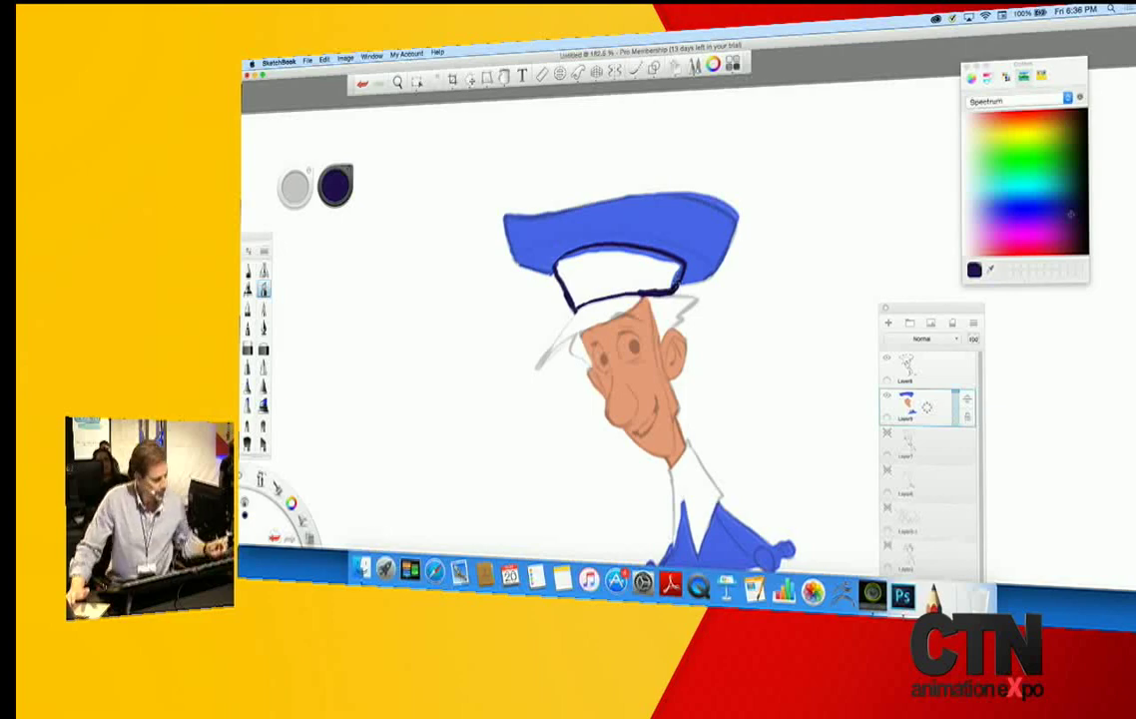
{"action": "left_click", "coordinate": [504, 75]}
{"action": "left_click", "coordinate": [601, 268]}
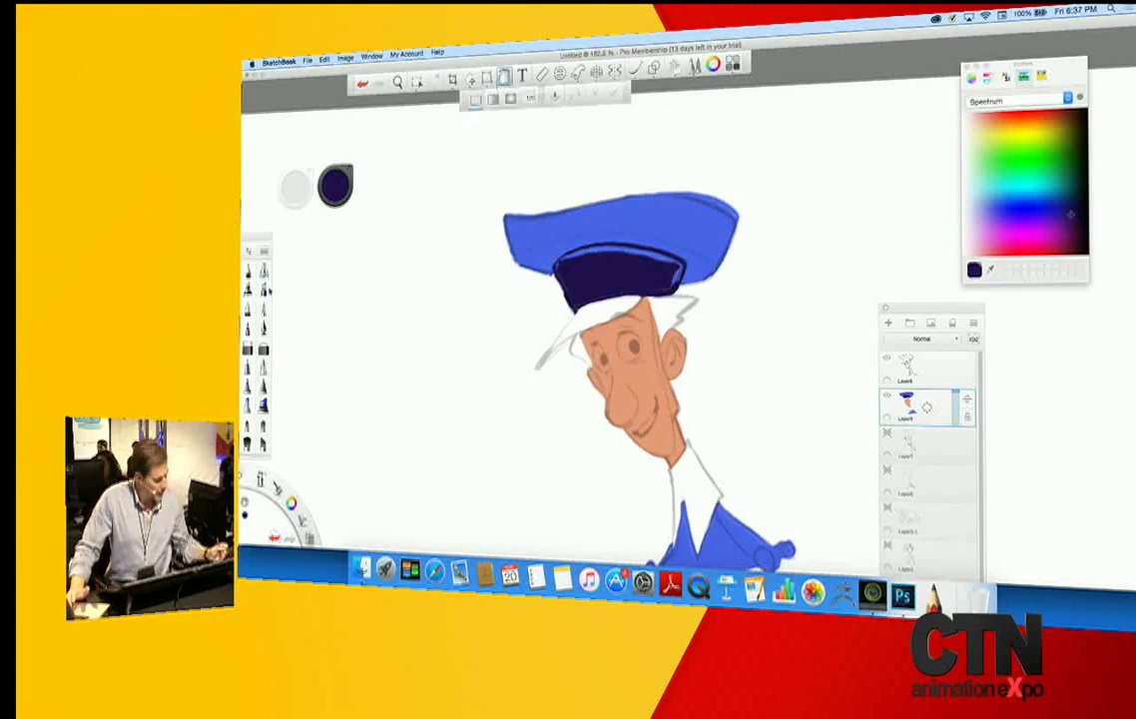
{"action": "left_click", "coordinate": [265, 289]}
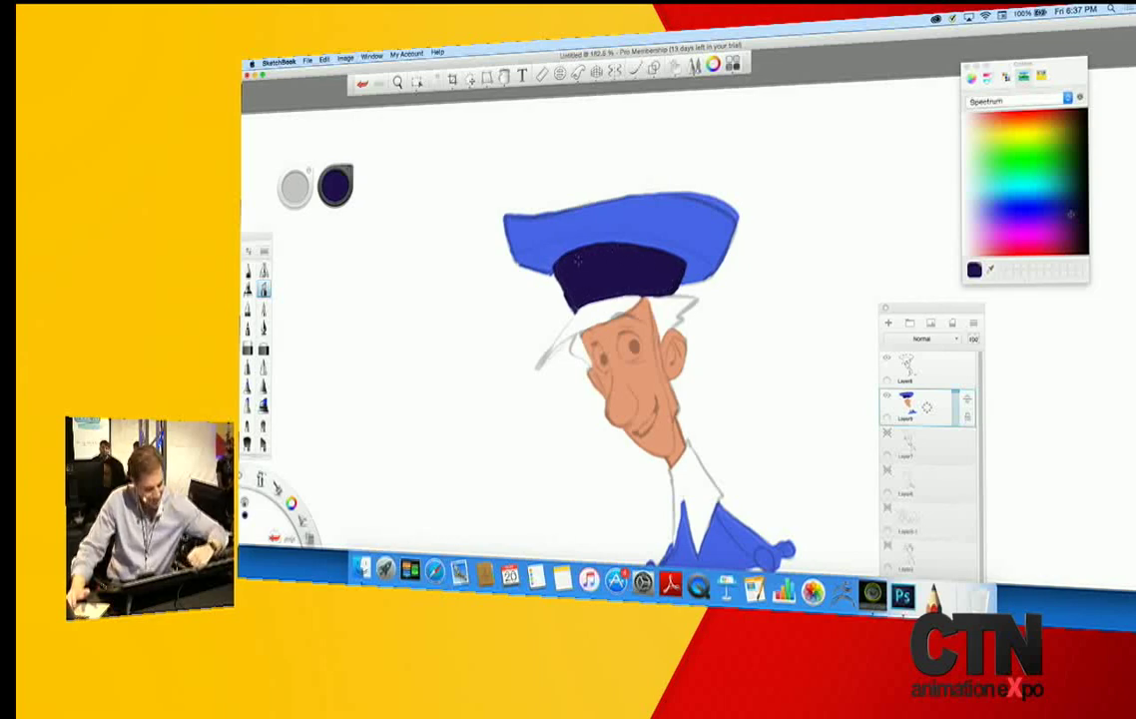
- Outline the collar in the dark navy, flood fill it and touch up its edges with the brush
{"action": "key", "text": "space"}
{"action": "left_click_drag", "start_coordinate": [586, 441], "coordinate": [570, 431]}
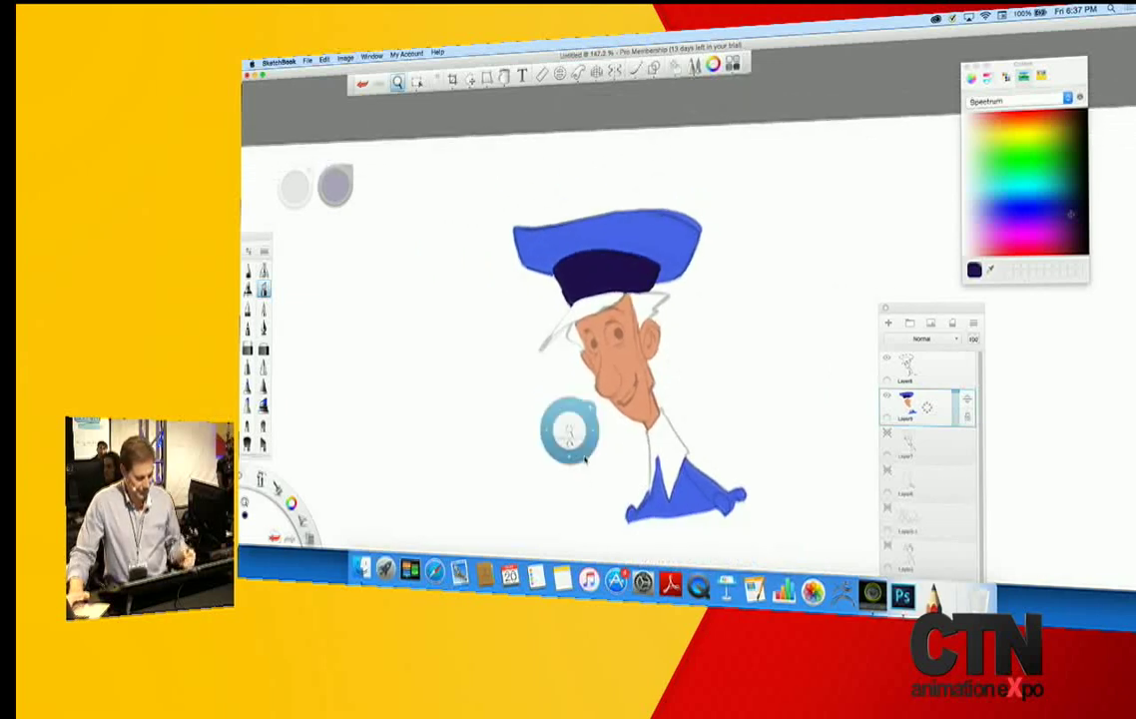
{"action": "mouse_move", "coordinate": [649, 490]}
{"action": "left_mouse_down"}
{"action": "mouse_move", "coordinate": [653, 419]}
{"action": "mouse_move", "coordinate": [684, 454]}
{"action": "mouse_move", "coordinate": [670, 497]}
{"action": "mouse_move", "coordinate": [657, 459]}
{"action": "mouse_move", "coordinate": [653, 485]}
{"action": "mouse_move", "coordinate": [665, 491]}
{"action": "left_mouse_up"}
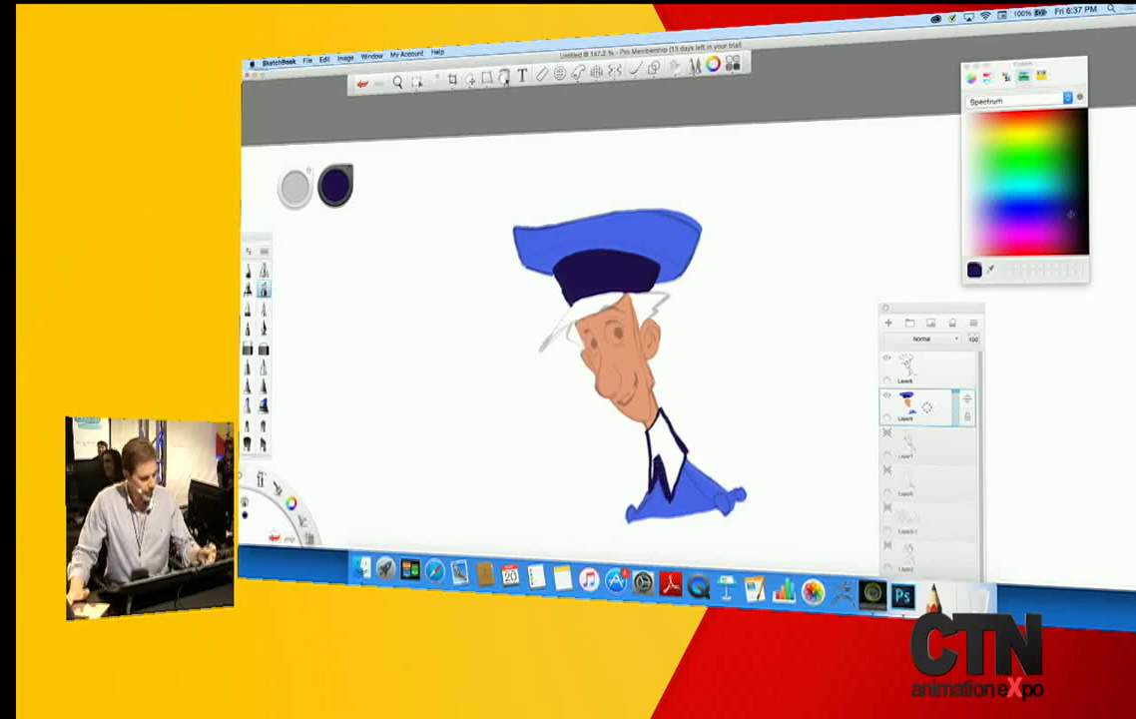
{"action": "key", "text": "f"}
{"action": "left_click", "coordinate": [668, 449]}
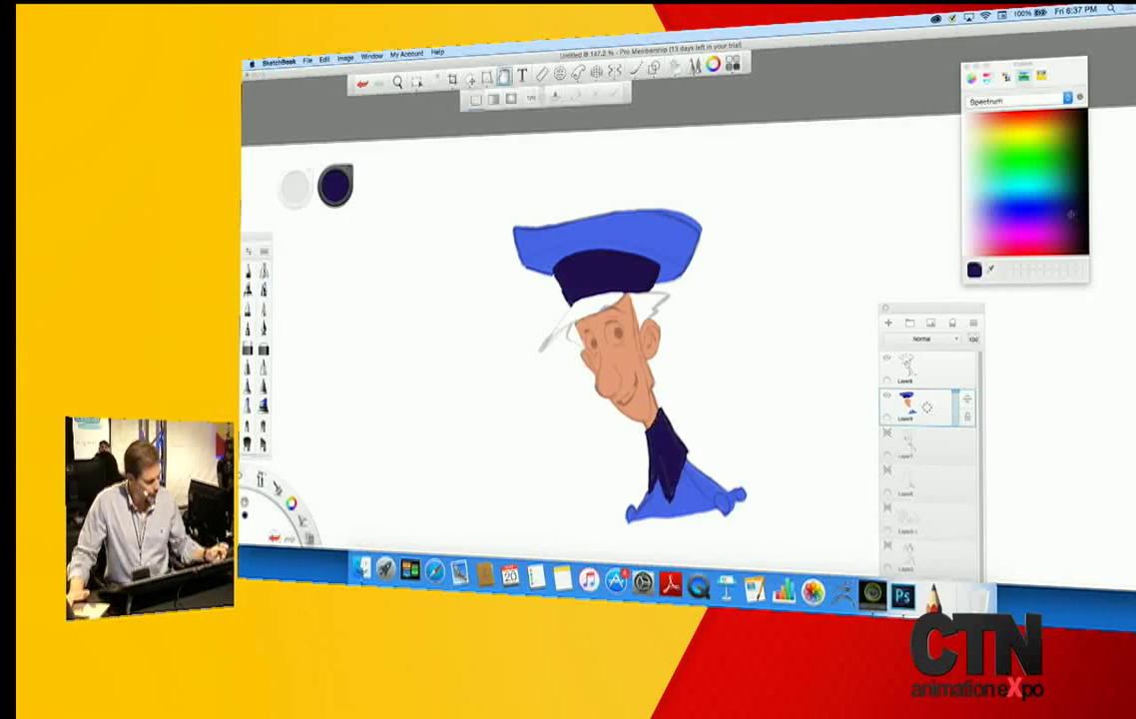
{"action": "key", "text": "b"}
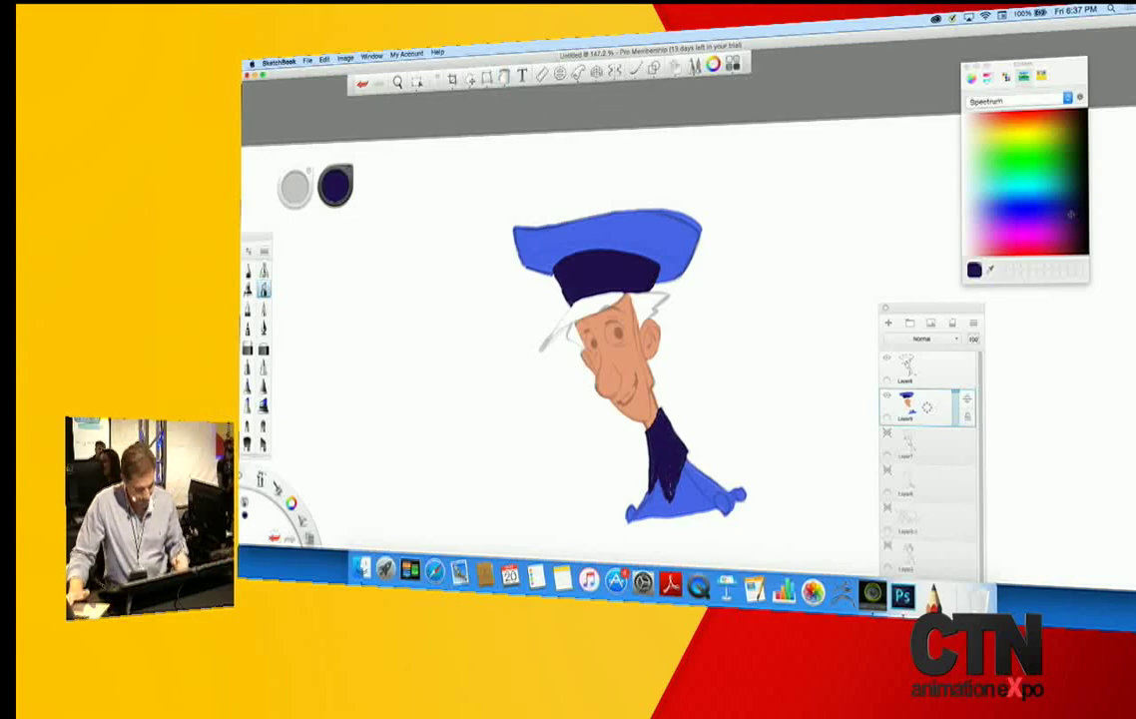
{"action": "left_click_drag", "start_coordinate": [650, 449], "coordinate": [651, 469]}
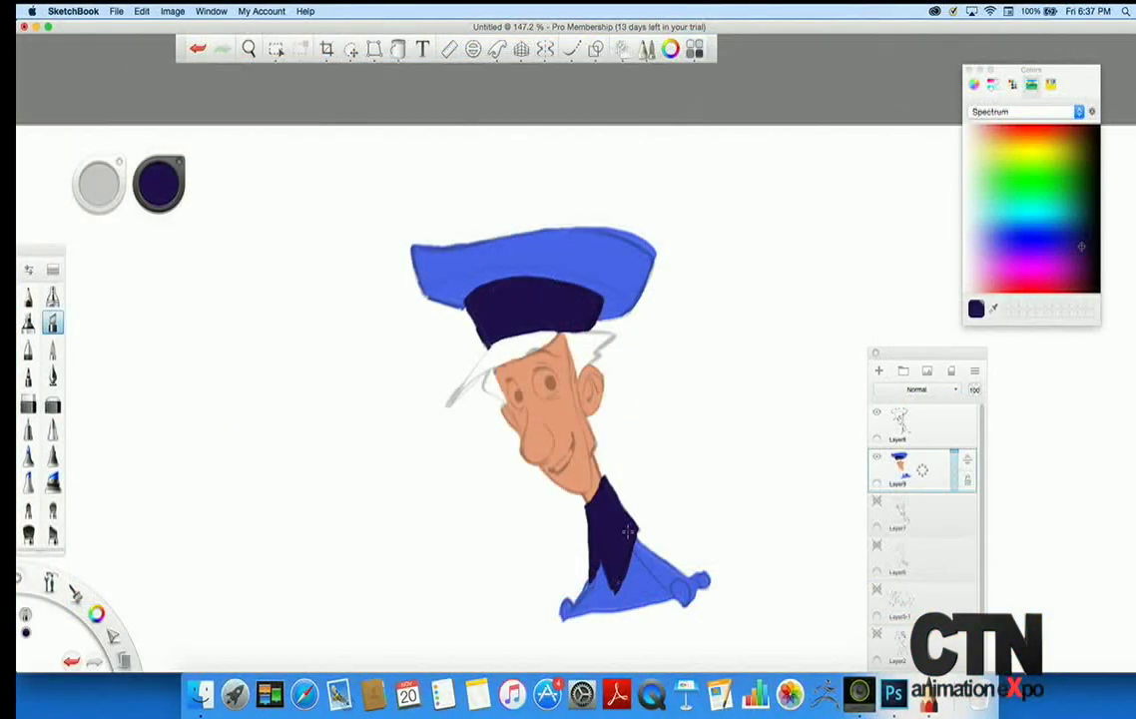
- Choose a pale cream colour and paint the whites of both eyes with the pencil
{"action": "key", "text": "space"}
{"action": "left_click_drag", "start_coordinate": [464, 480], "coordinate": [485, 488]}
{"action": "left_click", "coordinate": [988, 152]}
{"action": "left_click_drag", "start_coordinate": [988, 153], "coordinate": [981, 154]}
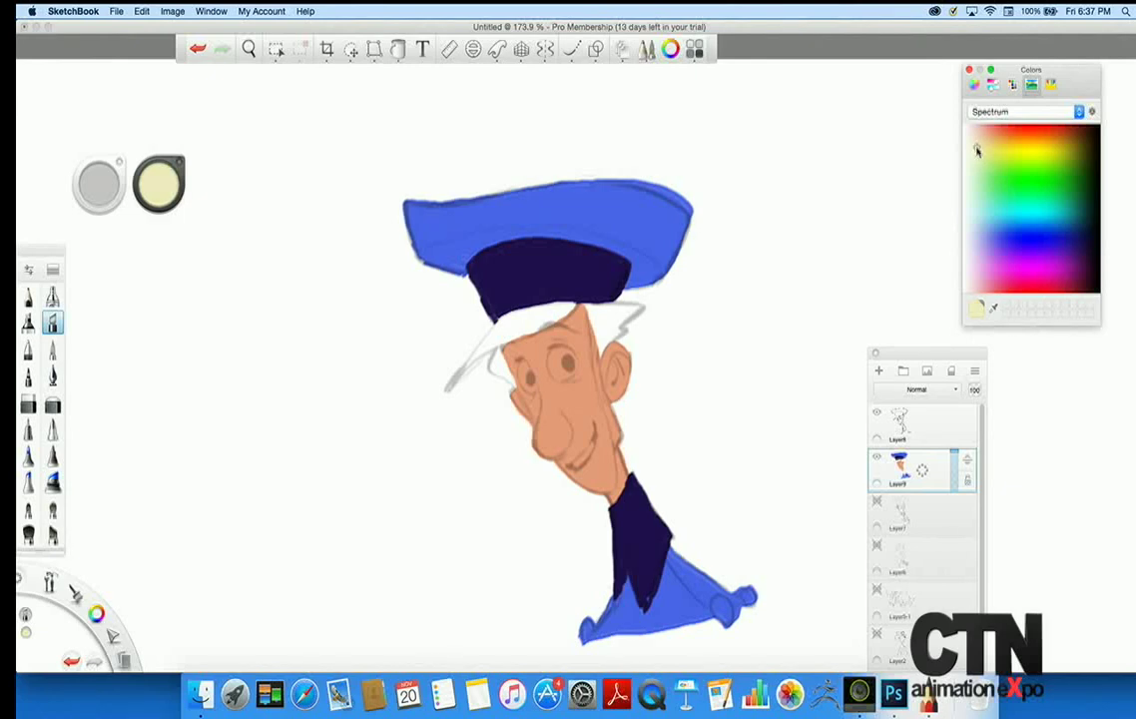
{"action": "left_click", "coordinate": [28, 297]}
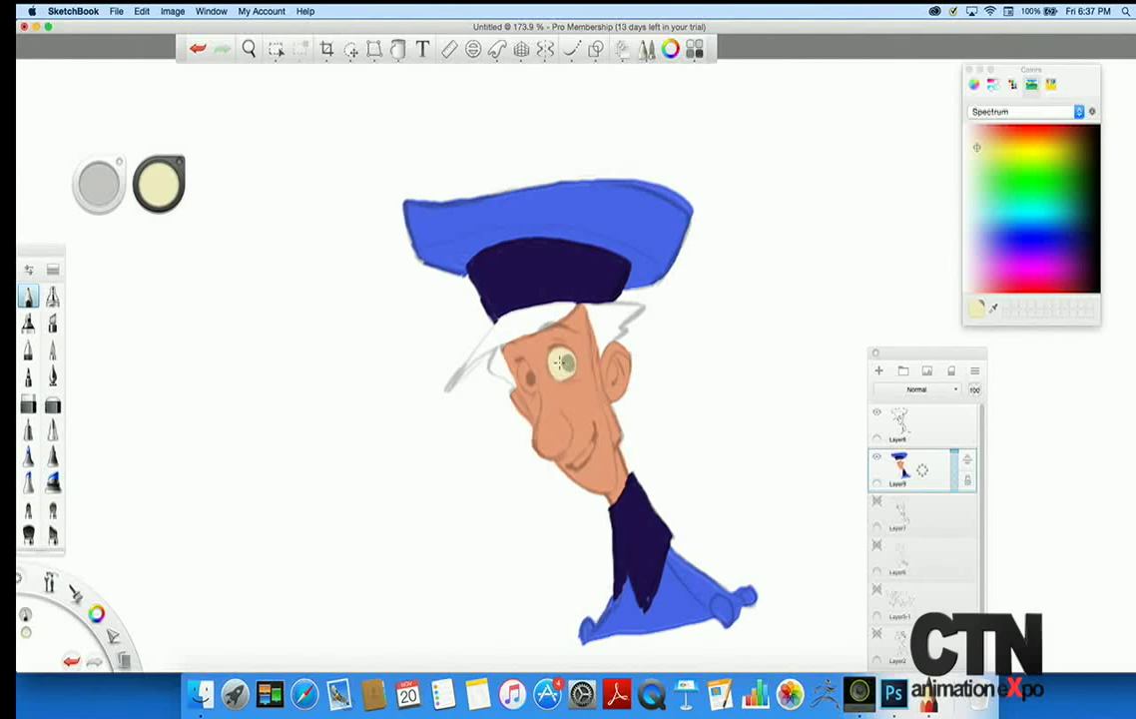
{"action": "left_click_drag", "start_coordinate": [527, 371], "coordinate": [531, 386]}
- Choose a golden yellow and paint the sideburn and the tuft of hair behind the face with the pencil
{"action": "left_click_drag", "start_coordinate": [1004, 147], "coordinate": [1001, 147]}
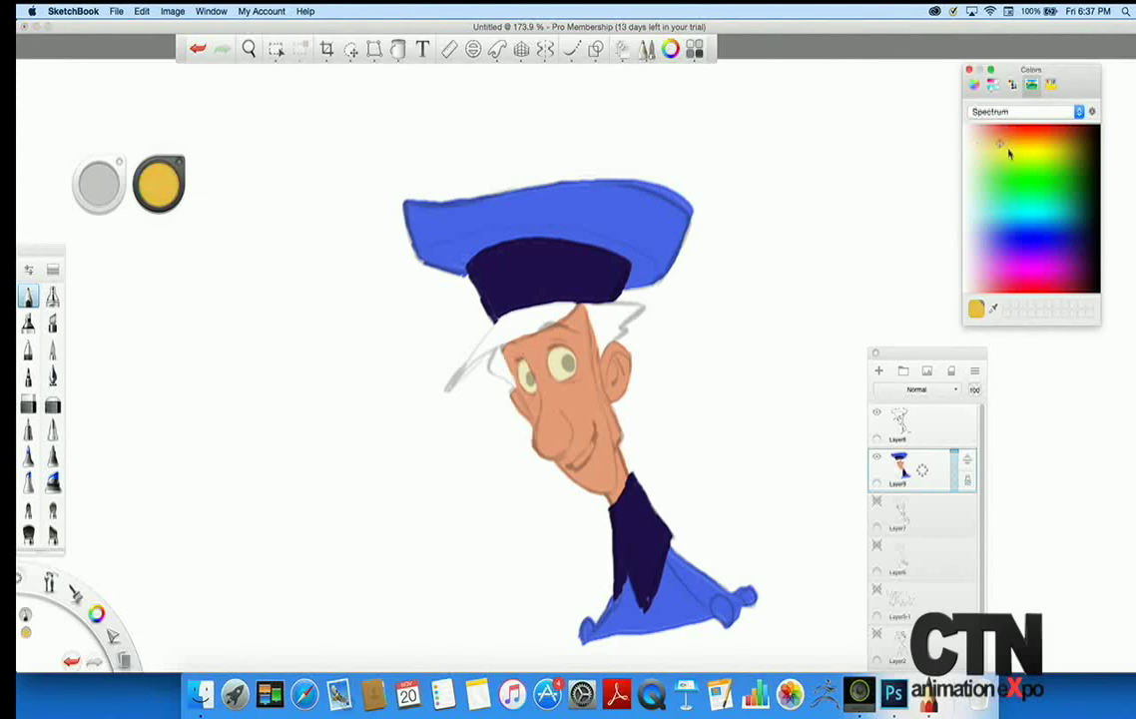
{"action": "left_click", "coordinate": [51, 322]}
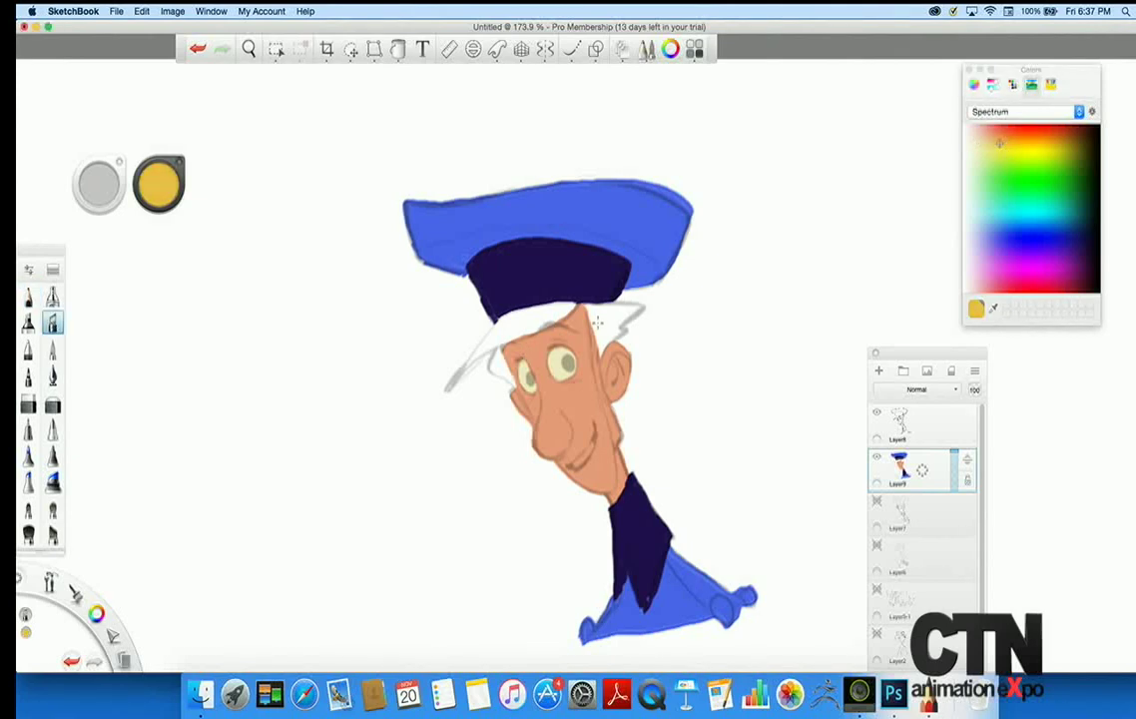
{"action": "left_click", "coordinate": [28, 297]}
{"action": "left_click_drag", "start_coordinate": [594, 315], "coordinate": [611, 435]}
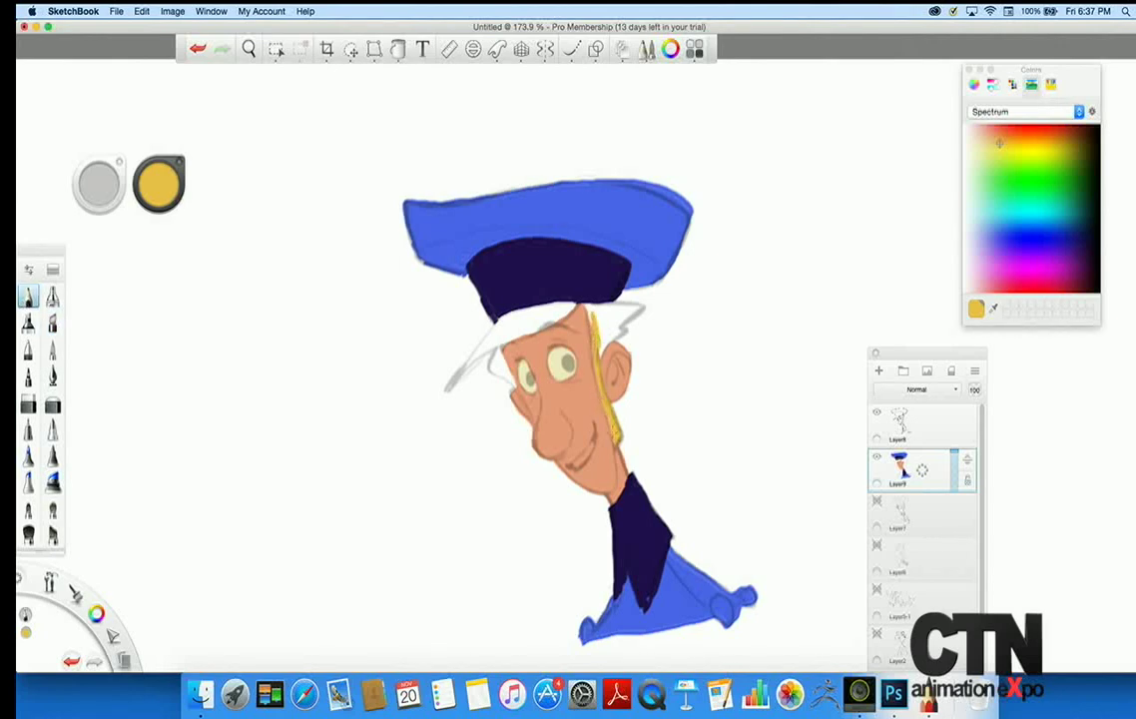
{"action": "mouse_move", "coordinate": [592, 311]}
{"action": "left_mouse_down"}
{"action": "mouse_move", "coordinate": [618, 328]}
{"action": "mouse_move", "coordinate": [600, 346]}
{"action": "mouse_move", "coordinate": [612, 325]}
{"action": "mouse_move", "coordinate": [592, 309]}
{"action": "mouse_move", "coordinate": [623, 310]}
{"action": "left_mouse_up"}
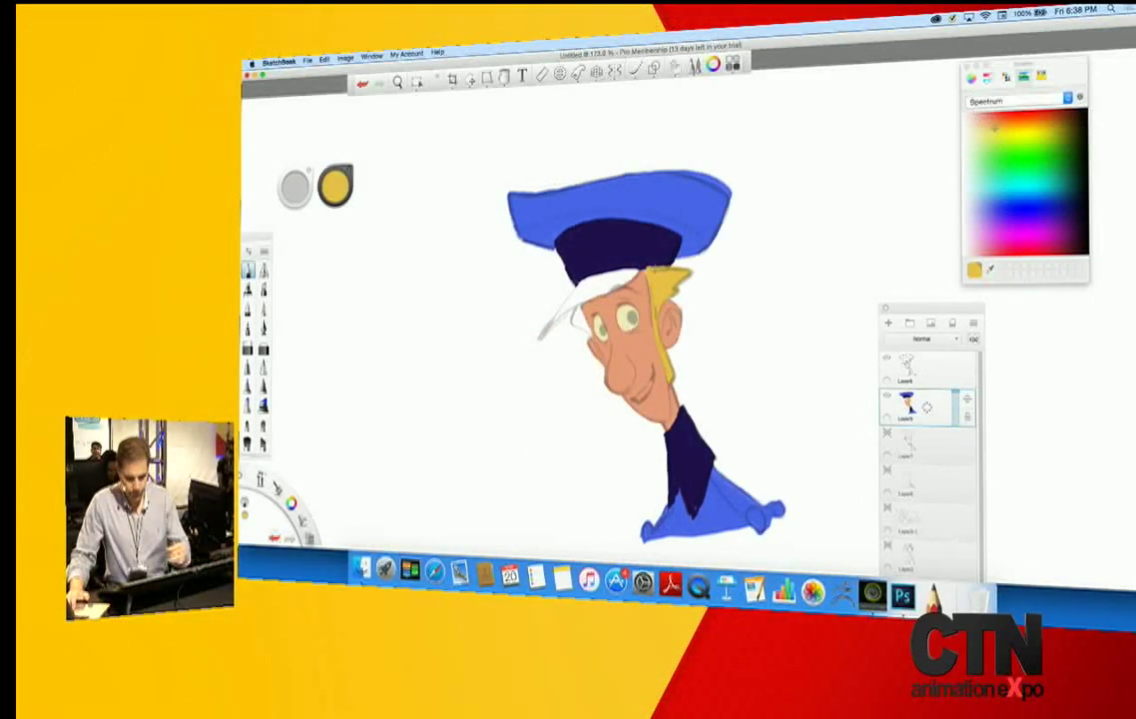
- Choose a near-black colour, outline the hat's visor with the brush and flood fill it
{"action": "left_click", "coordinate": [1080, 200]}
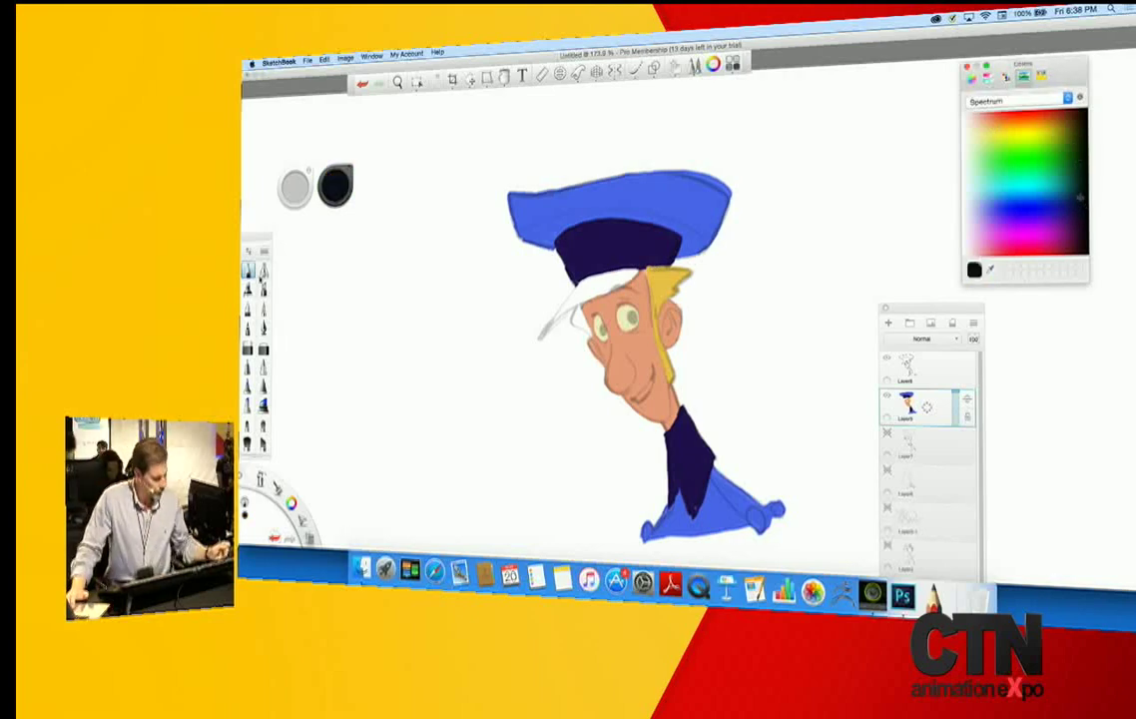
{"action": "left_click", "coordinate": [264, 288]}
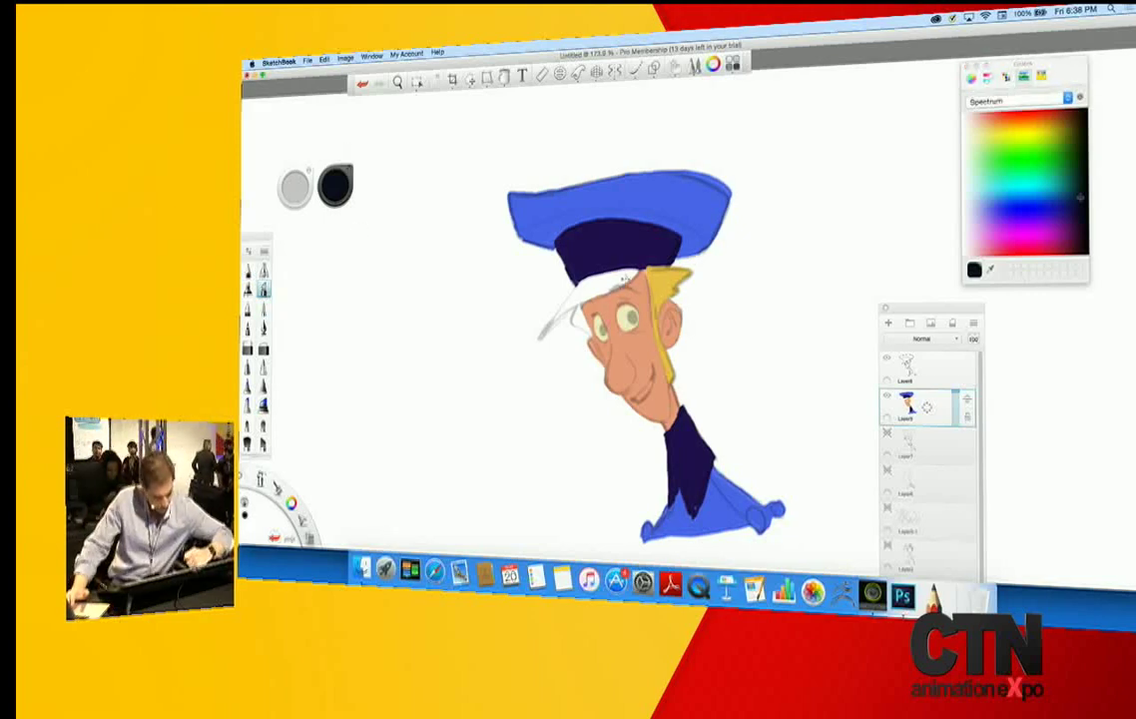
{"action": "mouse_move", "coordinate": [612, 289]}
{"action": "left_mouse_down"}
{"action": "mouse_move", "coordinate": [543, 335]}
{"action": "mouse_move", "coordinate": [563, 312]}
{"action": "left_mouse_up"}
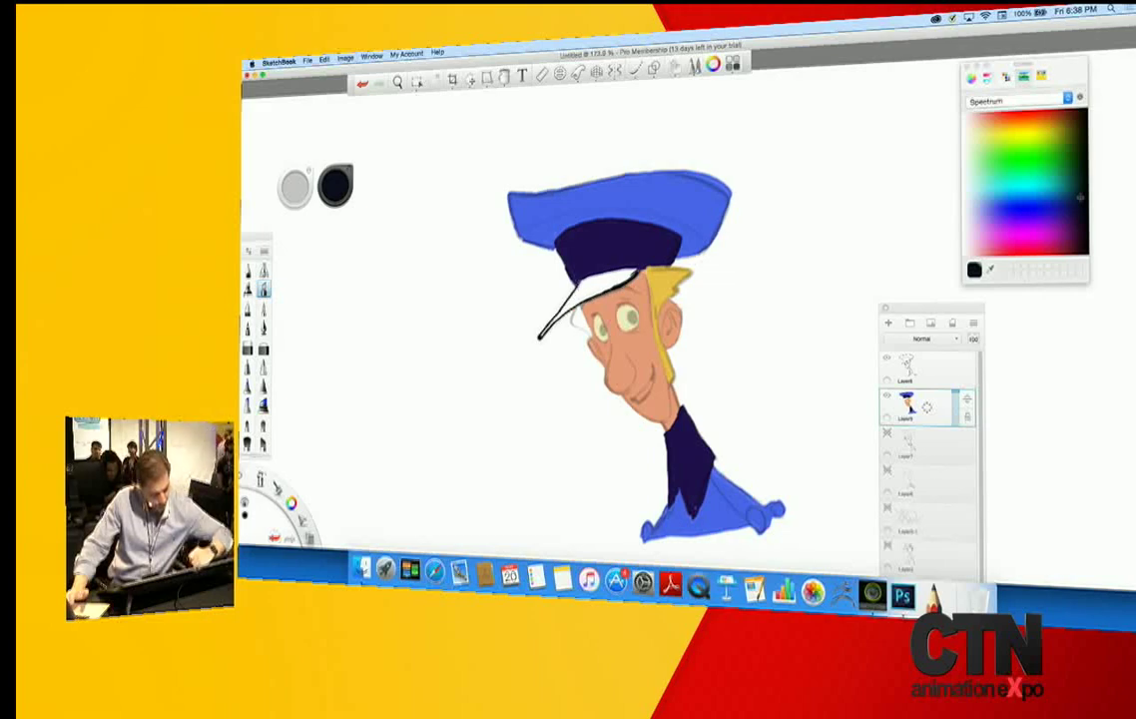
{"action": "left_click", "coordinate": [504, 79]}
{"action": "left_click", "coordinate": [603, 287]}
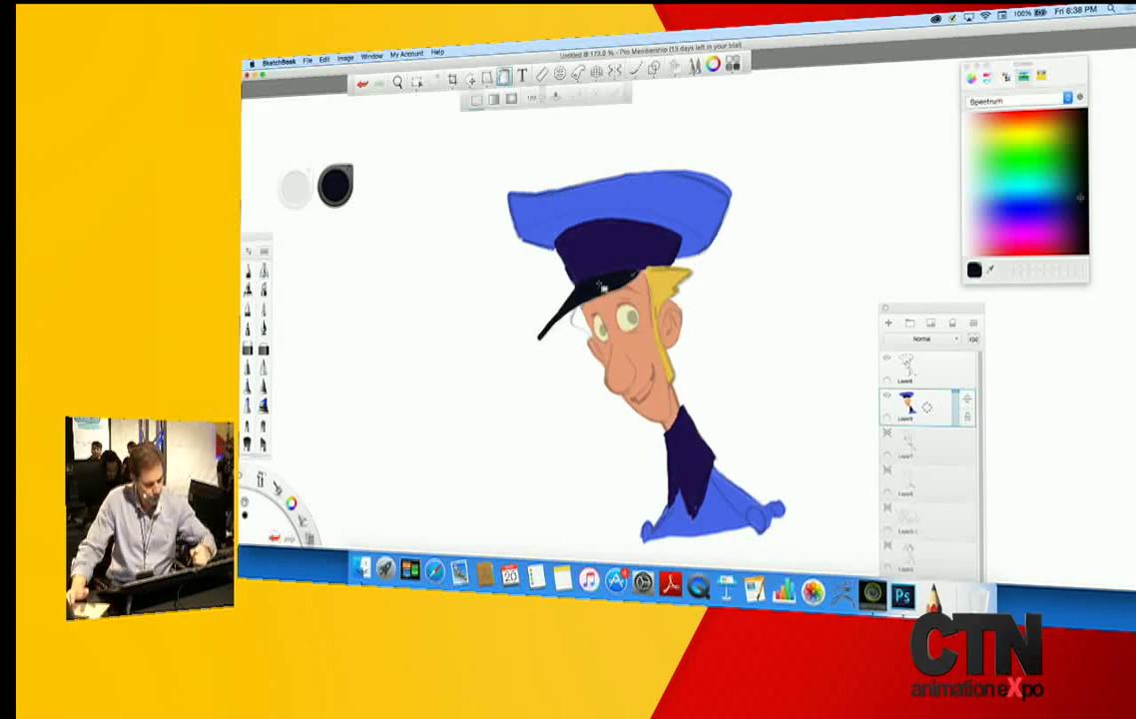
- Touch up the visor's edges in near-black with the brush, then refine them with the pencil
{"action": "left_click", "coordinate": [265, 289]}
{"action": "key", "text": "space"}
{"action": "left_click_drag", "start_coordinate": [545, 358], "coordinate": [573, 348]}
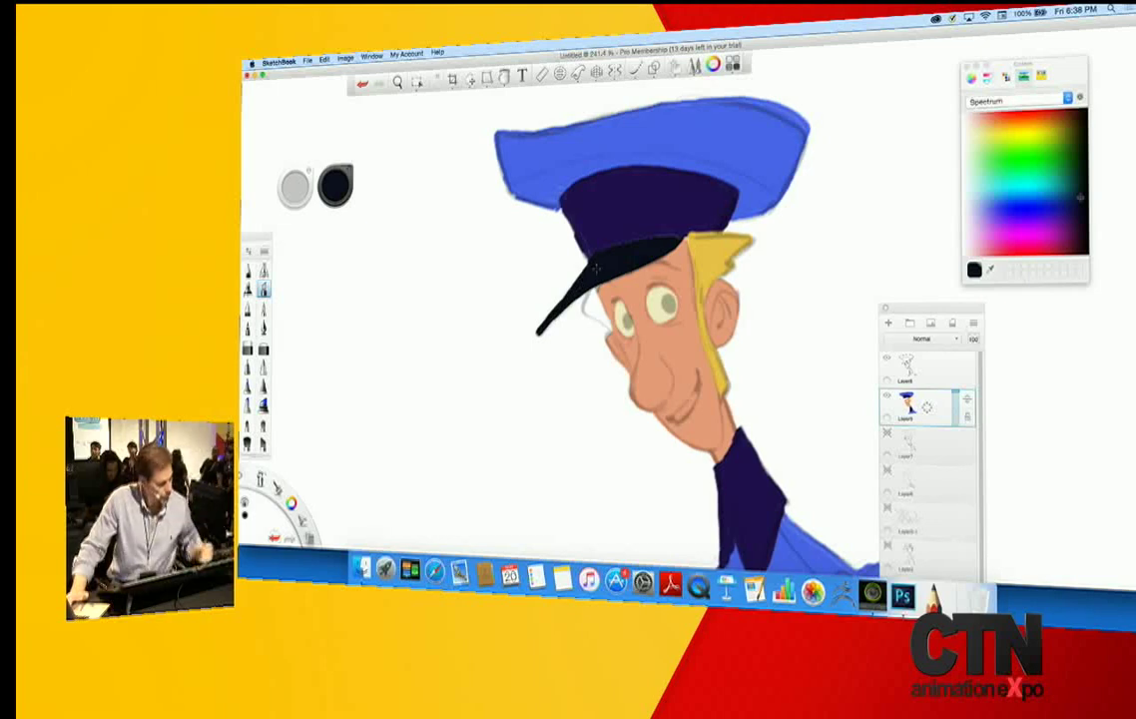
{"action": "left_click", "coordinate": [250, 272]}
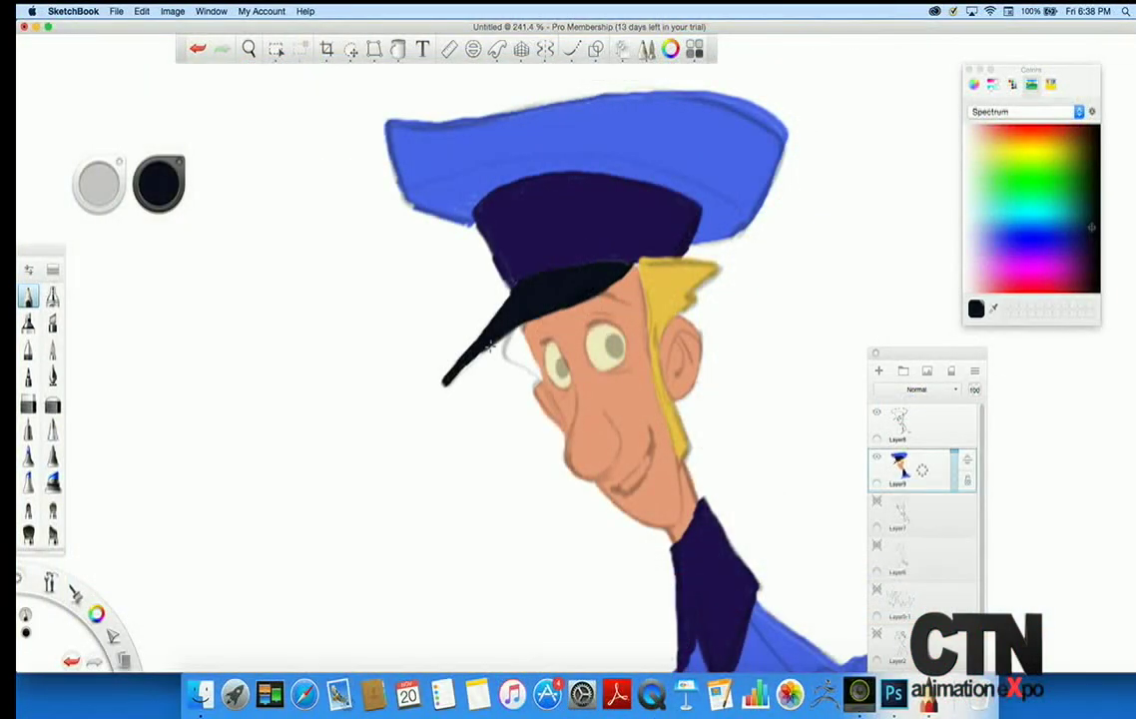
- Sample the golden yellow from the hair and paint the sideburn on the far side of the face with the pencil
{"action": "left_click", "coordinate": [993, 308]}
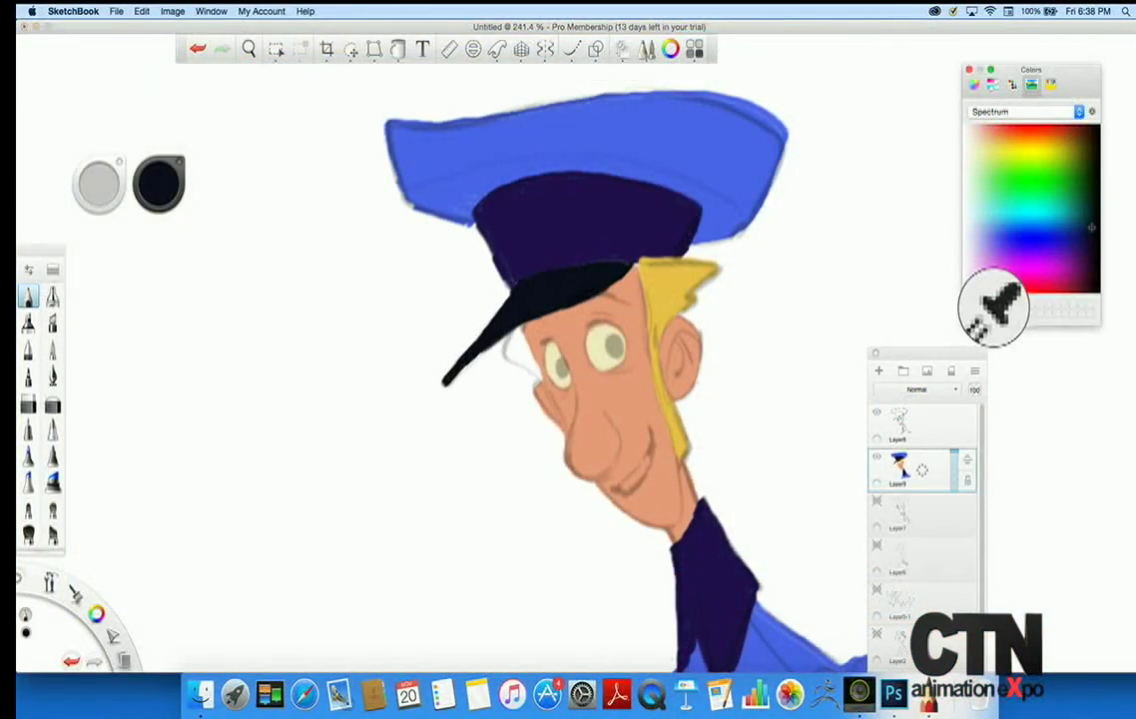
{"action": "left_click", "coordinate": [976, 313]}
{"action": "left_click", "coordinate": [977, 311]}
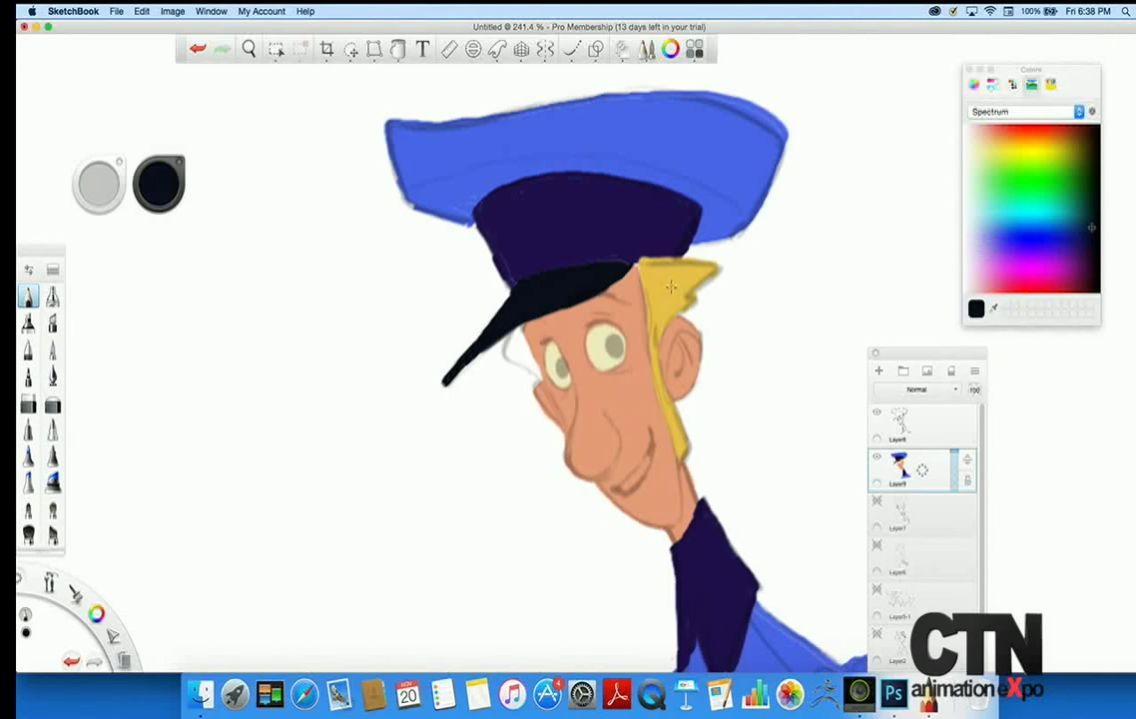
{"action": "left_click", "coordinate": [993, 308]}
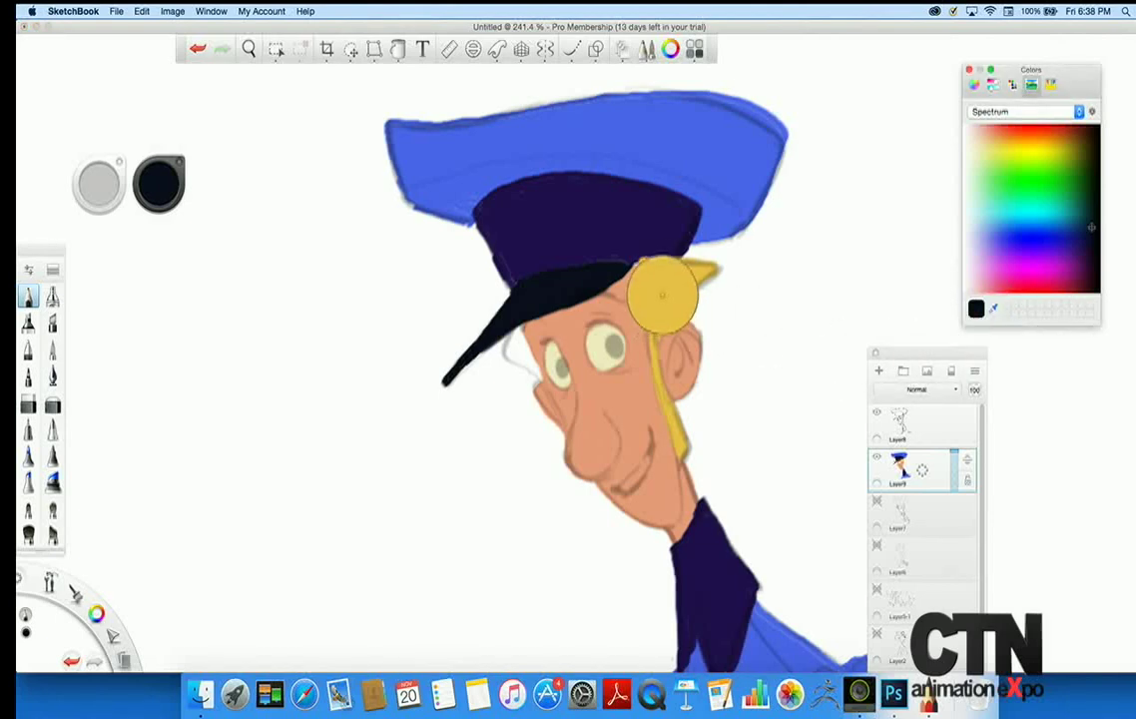
{"action": "left_click", "coordinate": [656, 280]}
{"action": "mouse_move", "coordinate": [520, 341]}
{"action": "left_mouse_down"}
{"action": "mouse_move", "coordinate": [524, 359]}
{"action": "mouse_move", "coordinate": [519, 334]}
{"action": "mouse_move", "coordinate": [515, 343]}
{"action": "left_mouse_up"}
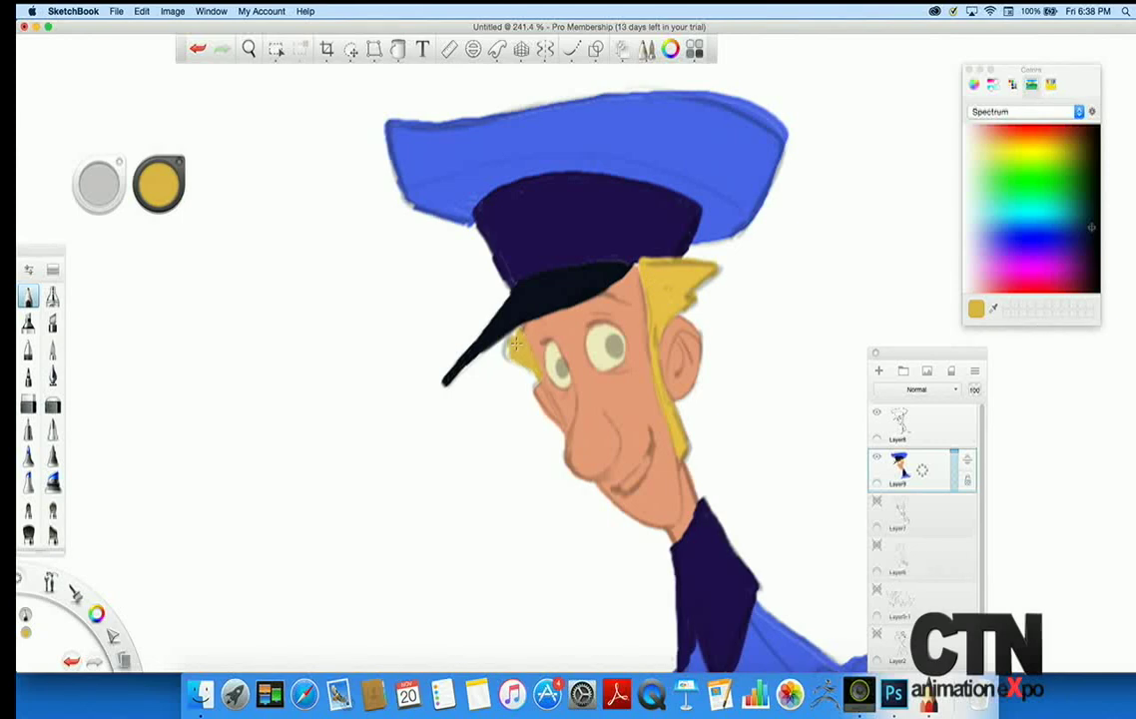
- Resample the brighter yellow from the hair tuft and finish filling the far sideburn beneath the visor
{"action": "mouse_move", "coordinate": [121, 186]}
{"action": "left_mouse_down"}
{"action": "mouse_move", "coordinate": [41, 264]}
{"action": "mouse_move", "coordinate": [69, 370]}
{"action": "left_mouse_up"}
{"action": "left_click", "coordinate": [993, 308]}
{"action": "left_click", "coordinate": [663, 271]}
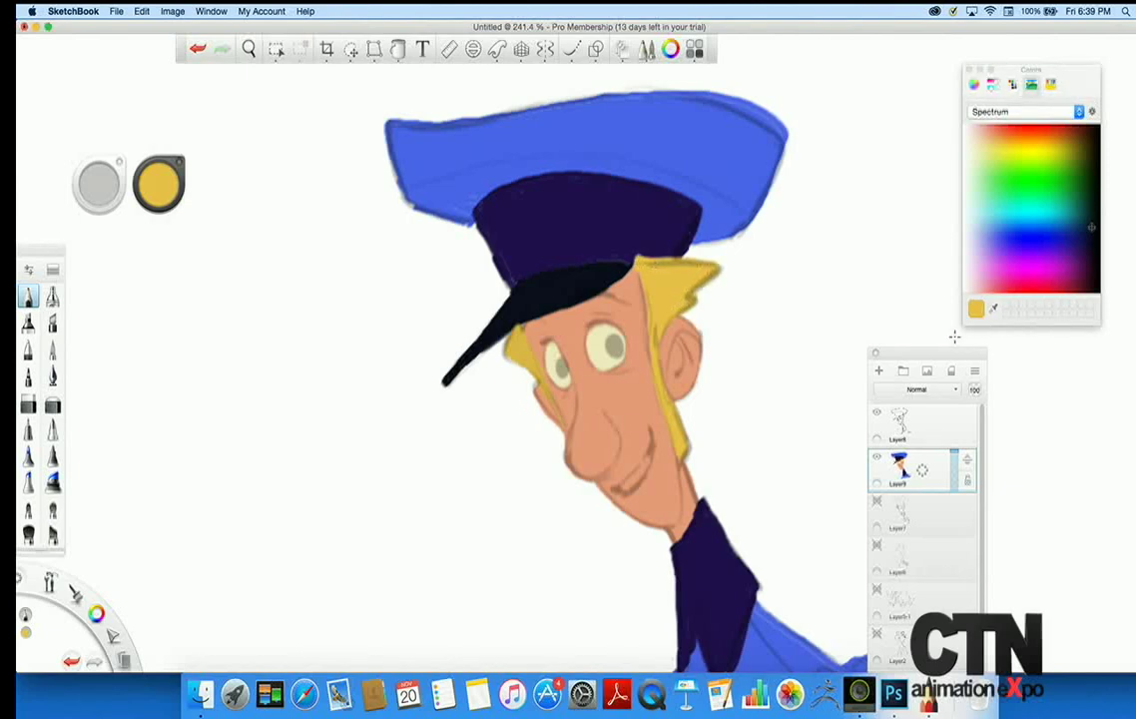
{"action": "left_click", "coordinate": [977, 311]}
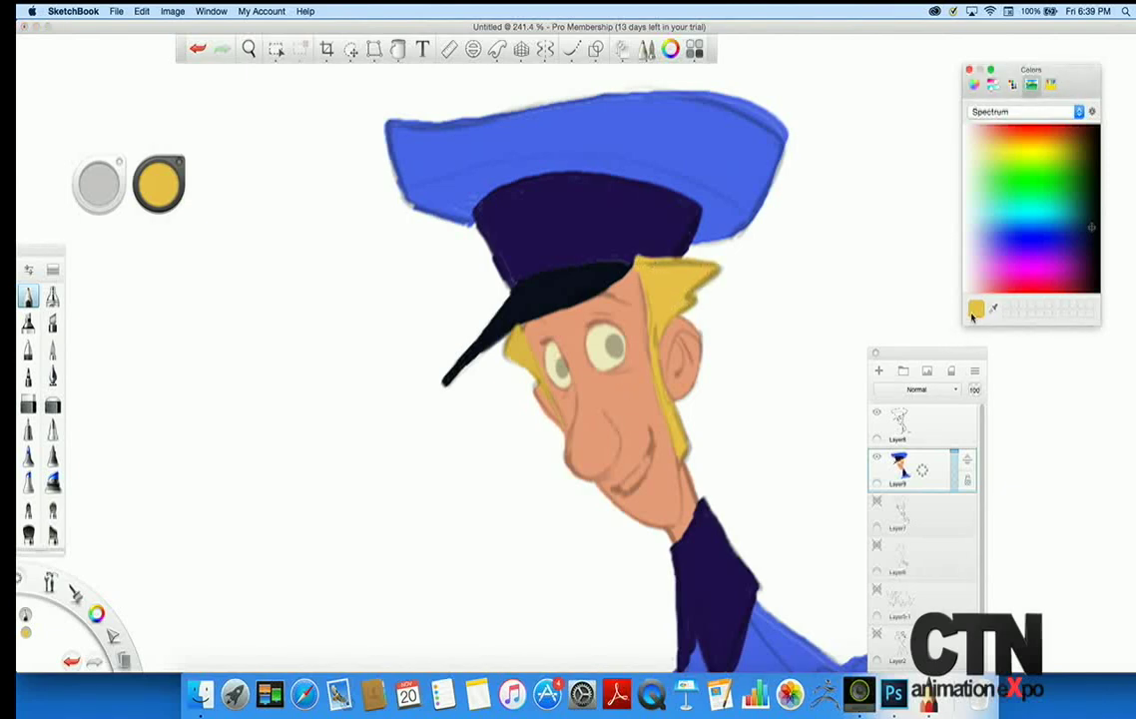
- Choose white as the drawing colour
{"action": "key", "text": "space"}
{"action": "left_click_drag", "start_coordinate": [530, 469], "coordinate": [434, 473]}
{"action": "left_click_drag", "start_coordinate": [481, 548], "coordinate": [481, 511]}
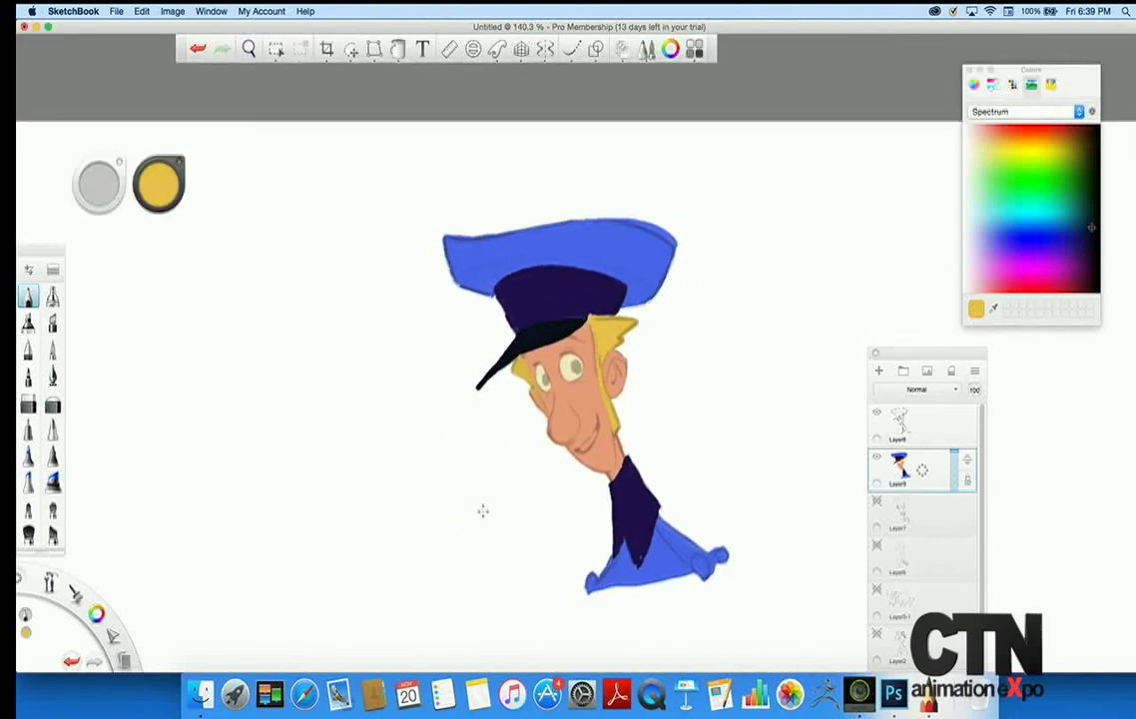
{"action": "key", "text": "space"}
{"action": "left_click_drag", "start_coordinate": [486, 429], "coordinate": [574, 399]}
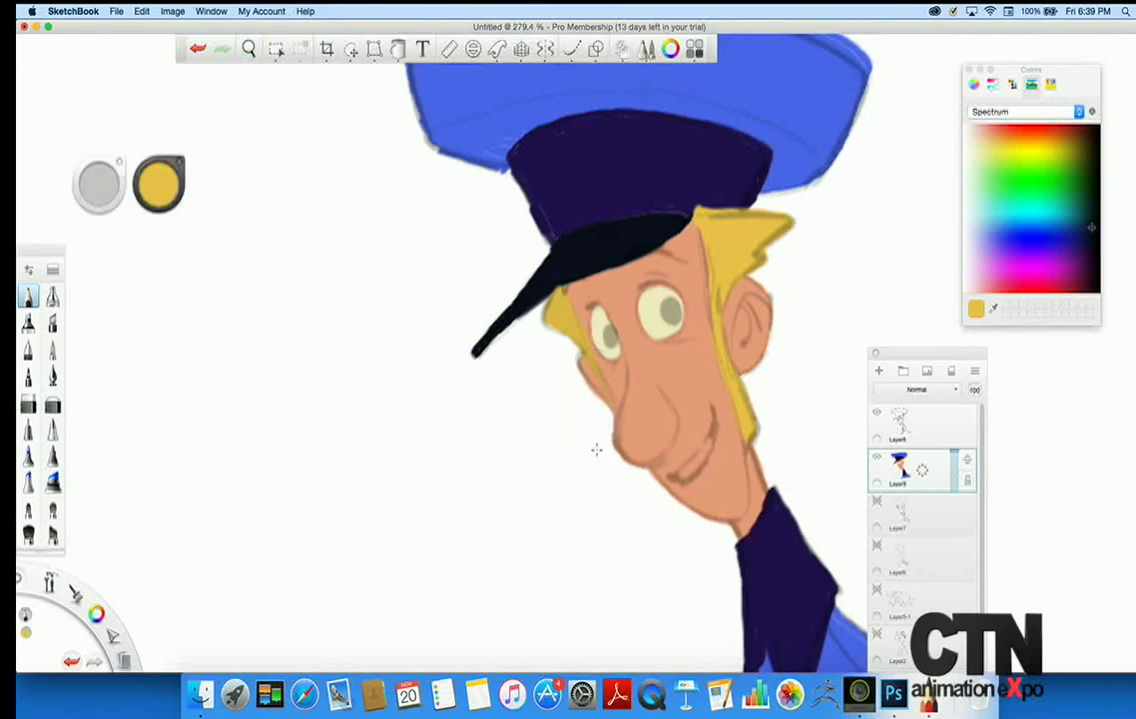
{"action": "left_click", "coordinate": [1098, 236]}
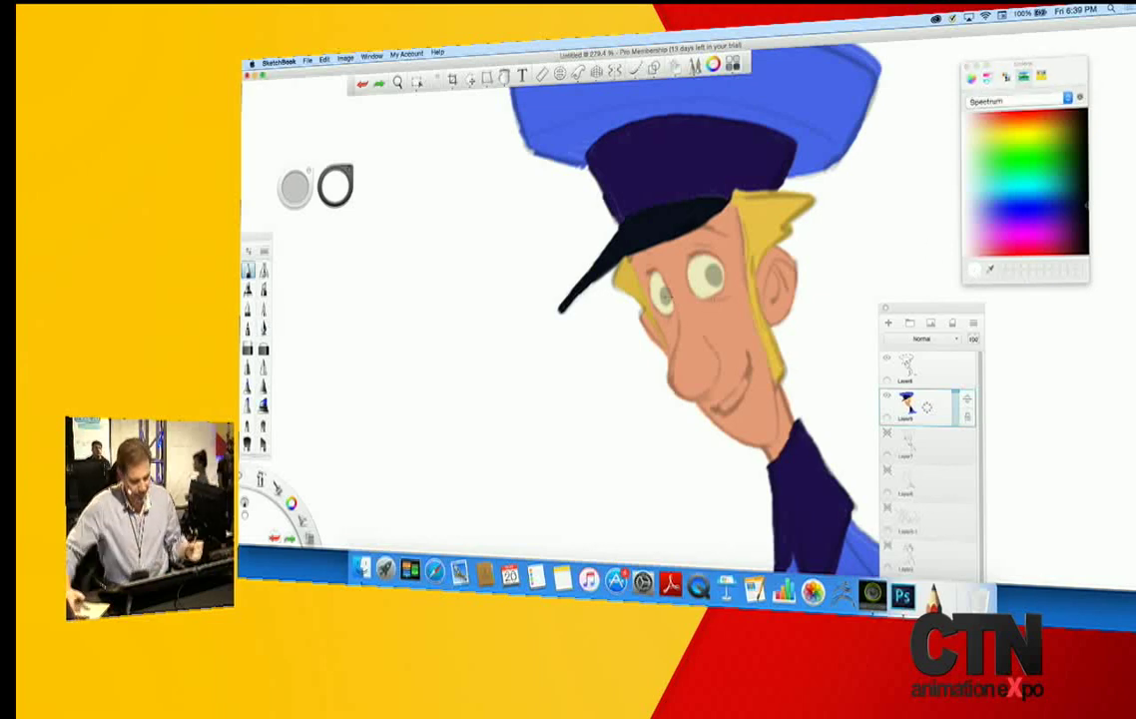
- Hide the flat colour layer and restore the hatted character's line drawing layer to full opacity
{"action": "left_click", "coordinate": [887, 396]}
{"action": "key", "text": "space"}
{"action": "left_click_drag", "start_coordinate": [592, 384], "coordinate": [544, 386]}
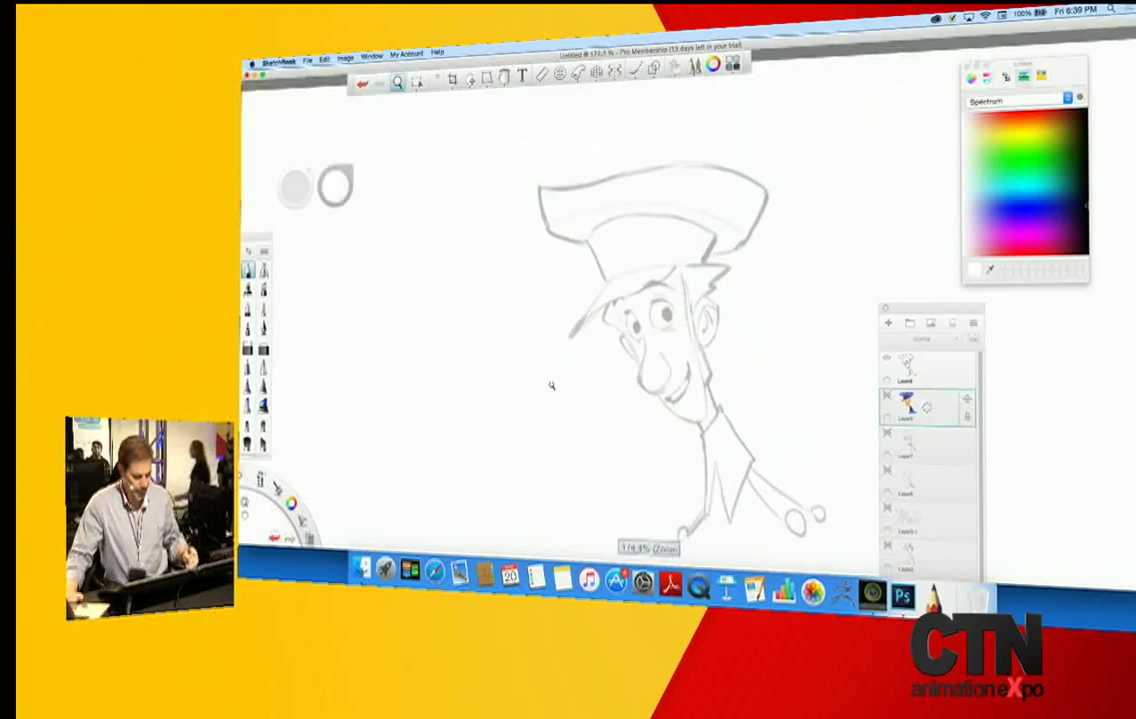
{"action": "left_click", "coordinate": [930, 379]}
{"action": "left_click_drag", "start_coordinate": [956, 376], "coordinate": [955, 348]}
{"action": "key", "text": "space"}
{"action": "left_click_drag", "start_coordinate": [533, 395], "coordinate": [550, 377]}
{"action": "mouse_move", "coordinate": [571, 444]}
{"action": "left_mouse_down"}
{"action": "mouse_move", "coordinate": [616, 456]}
{"action": "mouse_move", "coordinate": [597, 447]}
{"action": "mouse_move", "coordinate": [580, 484]}
{"action": "left_mouse_up"}
{"action": "left_click_drag", "start_coordinate": [582, 524], "coordinate": [586, 400]}
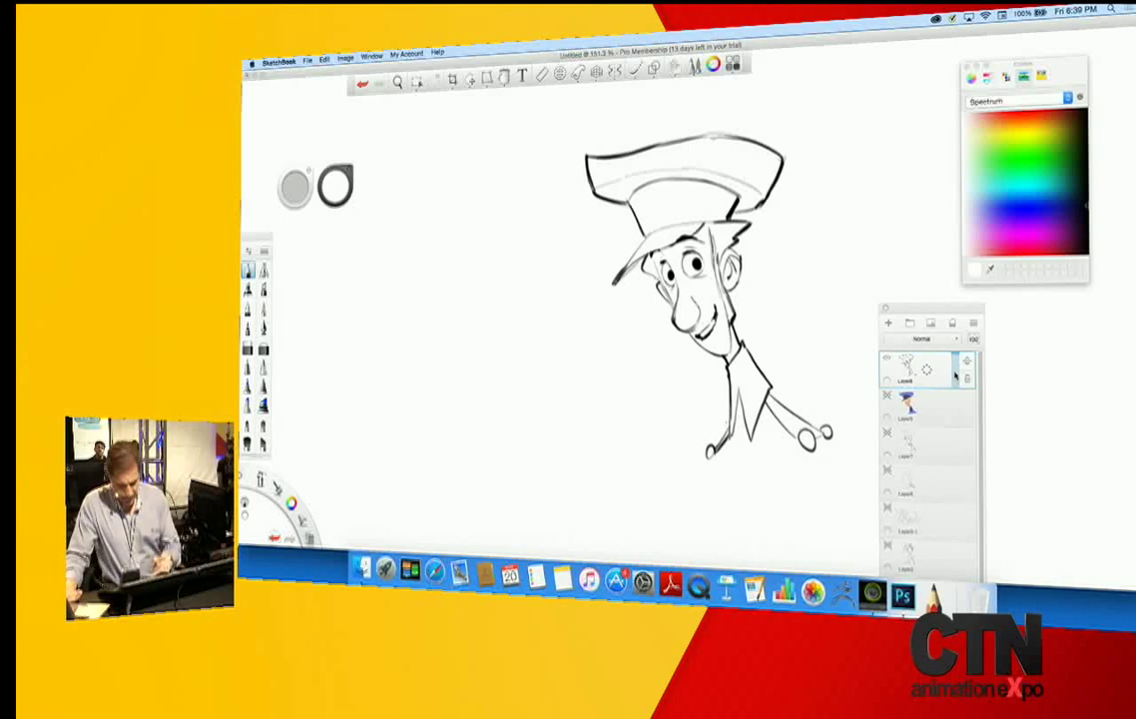
- Show the elephant and bust sketch layers and move the hatted character's line drawing between them
{"action": "left_click", "coordinate": [888, 508]}
{"action": "key", "text": "space"}
{"action": "mouse_move", "coordinate": [557, 421]}
{"action": "left_mouse_down"}
{"action": "mouse_move", "coordinate": [502, 431]}
{"action": "mouse_move", "coordinate": [482, 397]}
{"action": "left_mouse_up"}
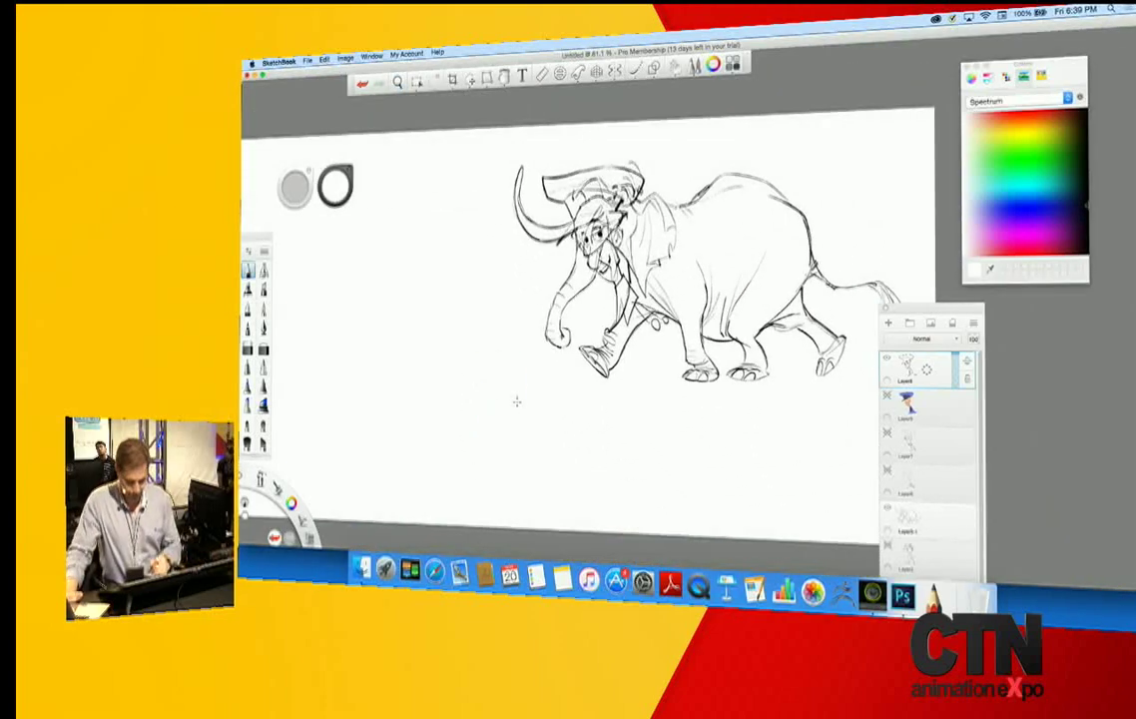
{"action": "left_click_drag", "start_coordinate": [303, 520], "coordinate": [323, 499]}
{"action": "mouse_move", "coordinate": [539, 435]}
{"action": "left_mouse_down"}
{"action": "mouse_move", "coordinate": [405, 520]}
{"action": "mouse_move", "coordinate": [436, 507]}
{"action": "mouse_move", "coordinate": [426, 507]}
{"action": "left_mouse_up"}
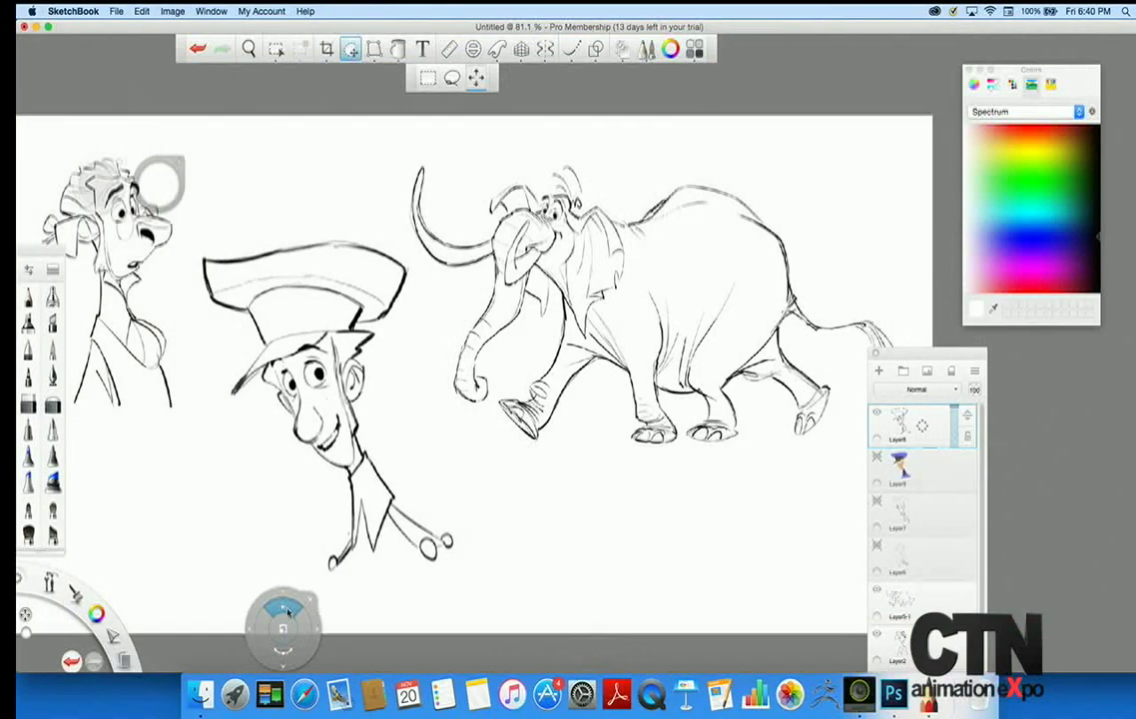
{"action": "left_click_drag", "start_coordinate": [275, 547], "coordinate": [445, 470]}
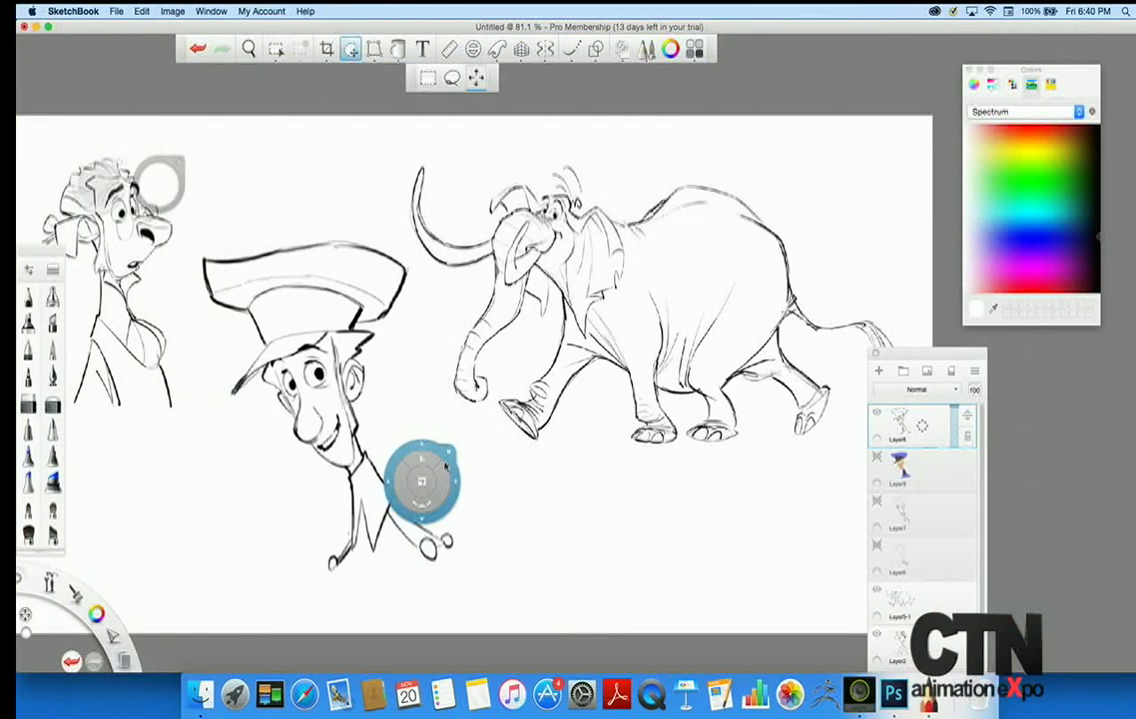
{"action": "left_click", "coordinate": [448, 452]}
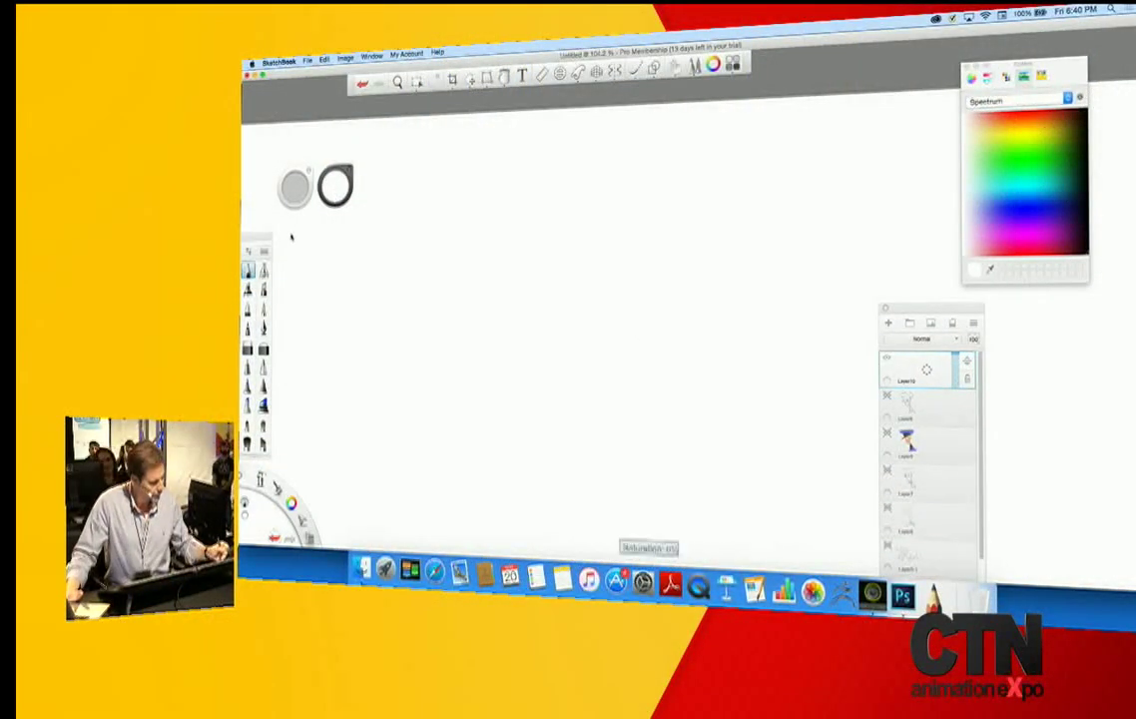
- Choose black and rough in an old man's face with brow, eye, long nose and cheek on the empty layer
{"action": "left_click", "coordinate": [336, 185]}
{"action": "left_click", "coordinate": [335, 203]}
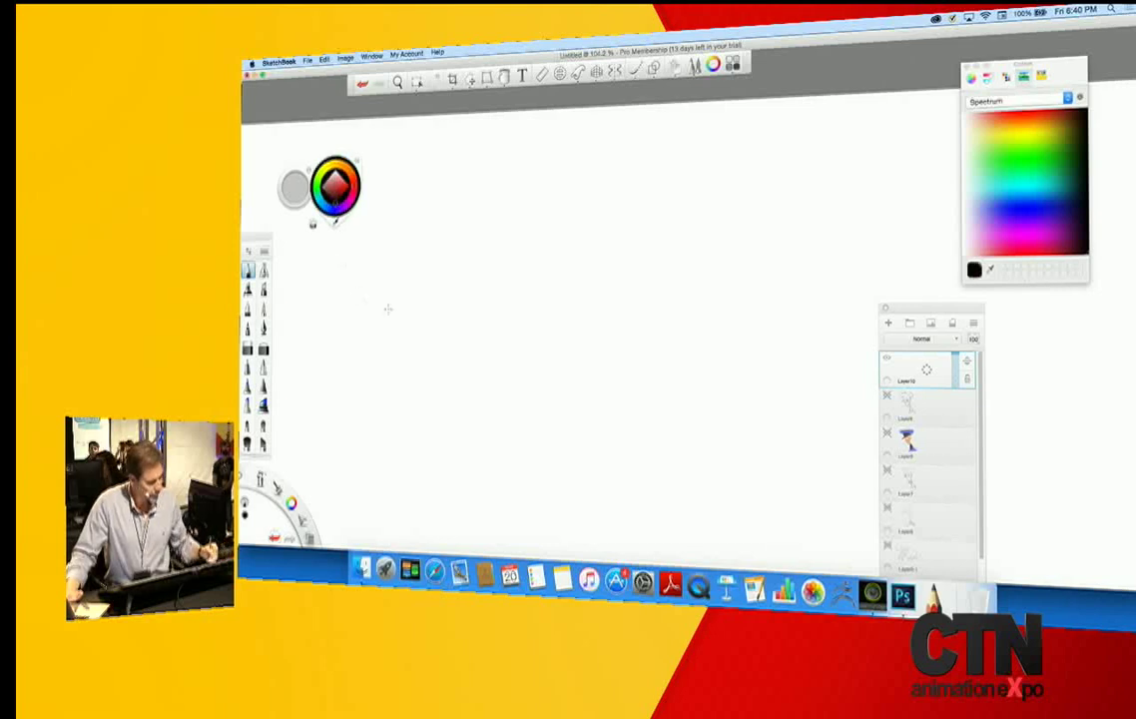
{"action": "left_click", "coordinate": [354, 160]}
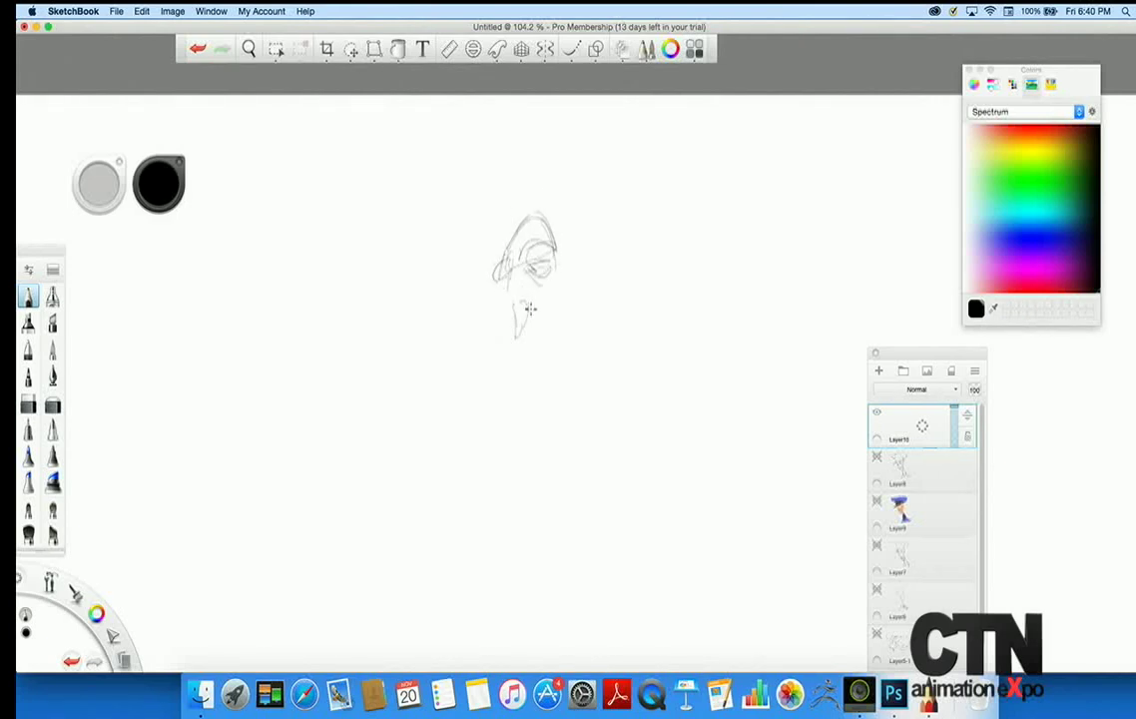
{"action": "left_click_drag", "start_coordinate": [529, 300], "coordinate": [544, 318]}
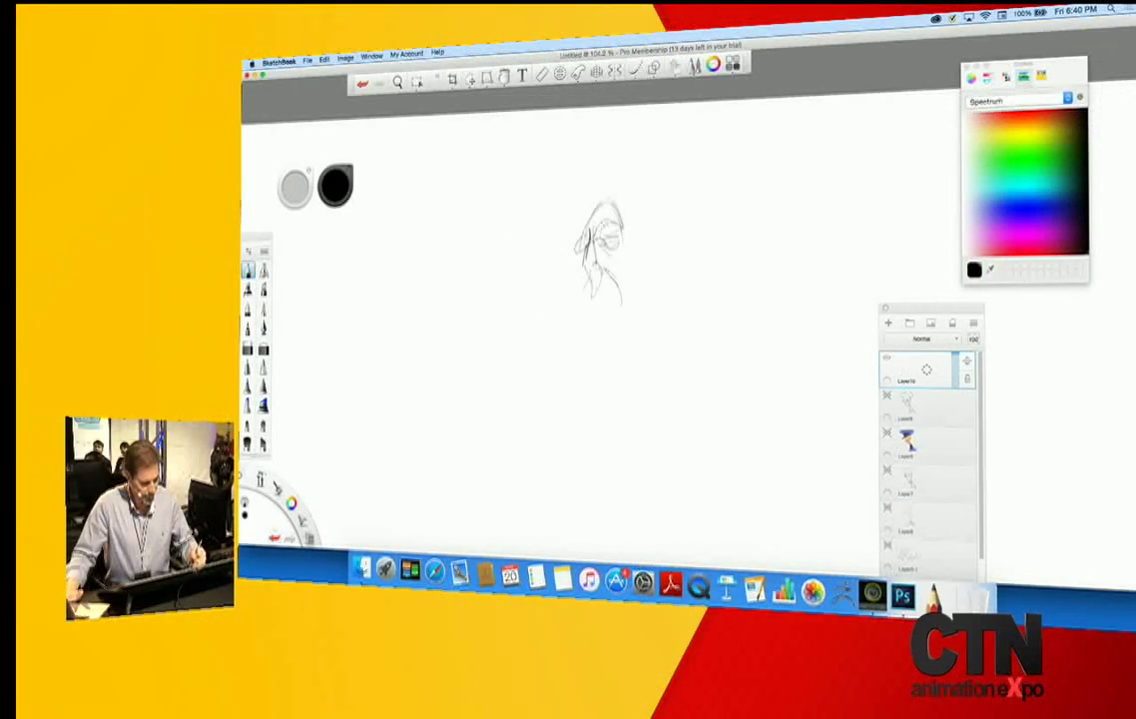
{"action": "mouse_move", "coordinate": [606, 206]}
{"action": "left_mouse_down"}
{"action": "mouse_move", "coordinate": [630, 262]}
{"action": "mouse_move", "coordinate": [631, 241]}
{"action": "mouse_move", "coordinate": [616, 280]}
{"action": "left_mouse_up"}
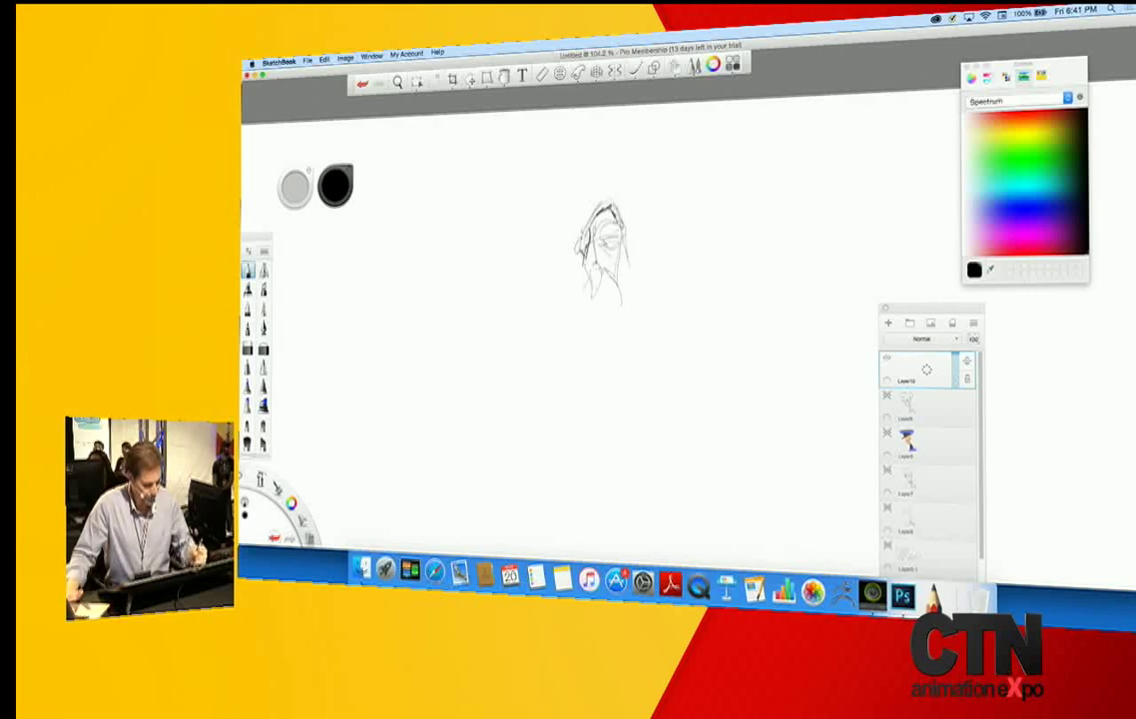
{"action": "mouse_move", "coordinate": [587, 231]}
{"action": "left_mouse_down"}
{"action": "mouse_move", "coordinate": [578, 254]}
{"action": "mouse_move", "coordinate": [607, 243]}
{"action": "mouse_move", "coordinate": [594, 249]}
{"action": "left_mouse_up"}
{"action": "mouse_move", "coordinate": [599, 244]}
{"action": "left_mouse_down"}
{"action": "mouse_move", "coordinate": [620, 229]}
{"action": "mouse_move", "coordinate": [570, 248]}
{"action": "mouse_move", "coordinate": [627, 229]}
{"action": "left_mouse_up"}
{"action": "left_click_drag", "start_coordinate": [616, 281], "coordinate": [624, 301]}
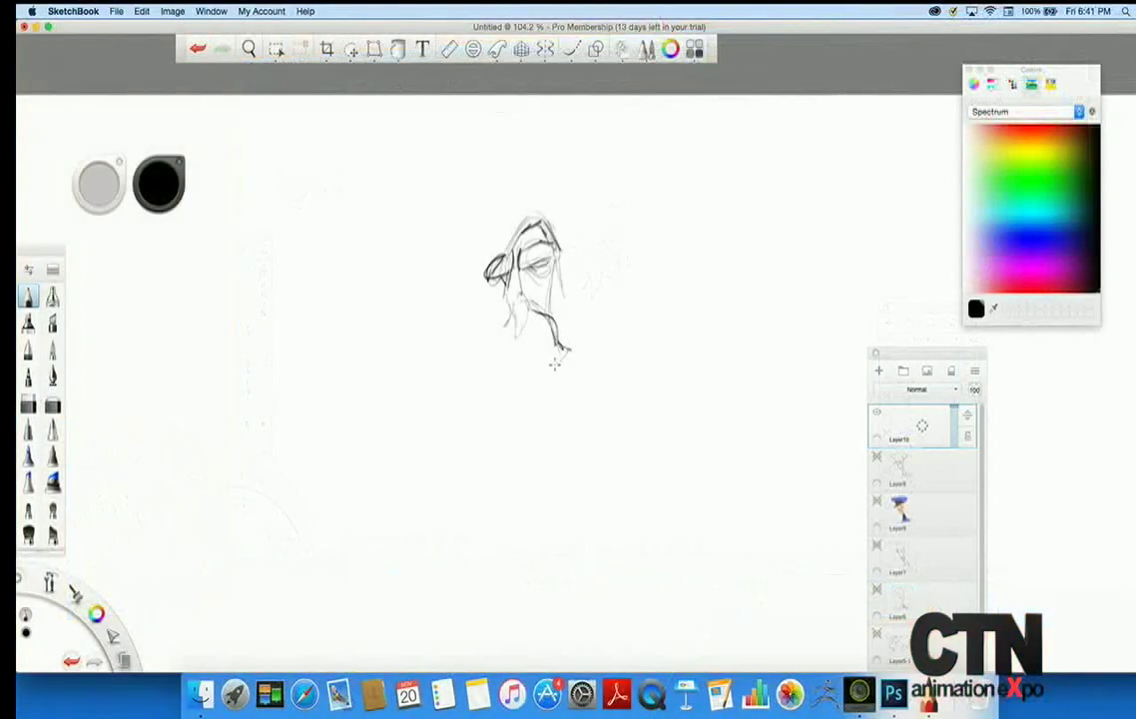
- Sketch the old man's moustache, strengthen his nose, and rough in the hair falling behind his face
{"action": "left_click_drag", "start_coordinate": [493, 333], "coordinate": [486, 369]}
{"action": "mouse_move", "coordinate": [511, 308]}
{"action": "left_mouse_down"}
{"action": "mouse_move", "coordinate": [522, 296]}
{"action": "mouse_move", "coordinate": [515, 325]}
{"action": "left_mouse_up"}
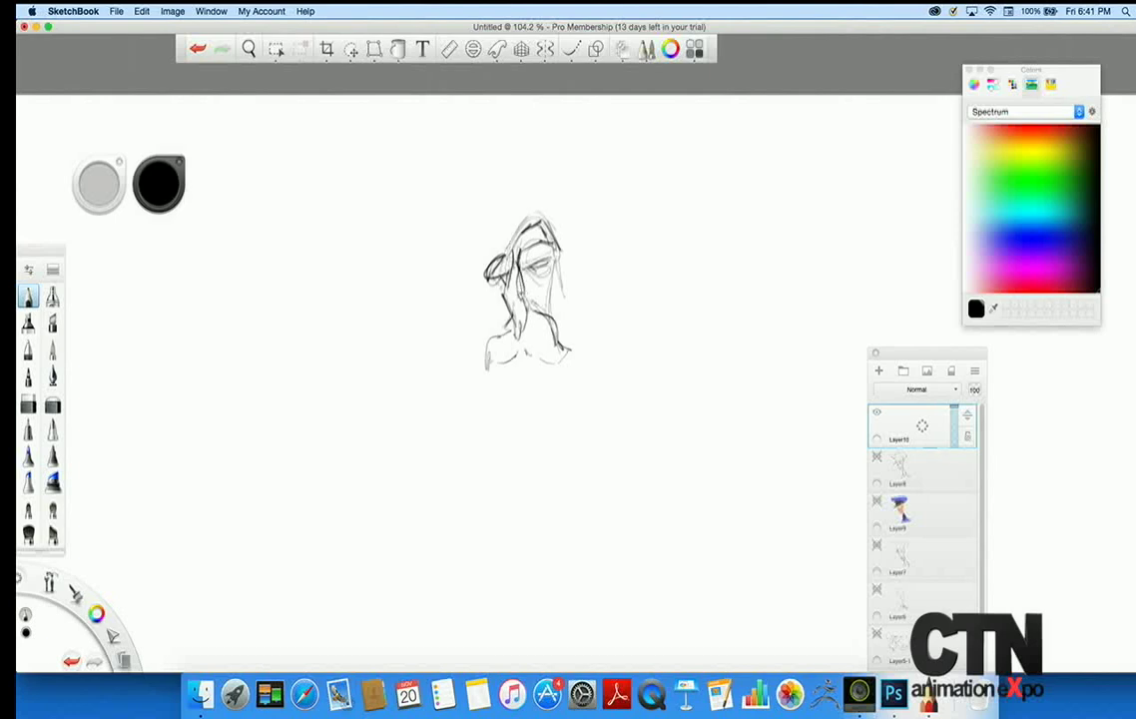
{"action": "mouse_move", "coordinate": [501, 296]}
{"action": "left_mouse_down"}
{"action": "mouse_move", "coordinate": [513, 318]}
{"action": "mouse_move", "coordinate": [496, 344]}
{"action": "left_mouse_up"}
{"action": "mouse_move", "coordinate": [563, 287]}
{"action": "left_mouse_down"}
{"action": "mouse_move", "coordinate": [626, 405]}
{"action": "mouse_move", "coordinate": [596, 330]}
{"action": "left_mouse_up"}
{"action": "left_click_drag", "start_coordinate": [565, 261], "coordinate": [596, 331]}
{"action": "left_click_drag", "start_coordinate": [570, 237], "coordinate": [571, 262]}
{"action": "mouse_move", "coordinate": [543, 211]}
{"action": "left_mouse_down"}
{"action": "mouse_move", "coordinate": [558, 235]}
{"action": "mouse_move", "coordinate": [493, 225]}
{"action": "mouse_move", "coordinate": [501, 245]}
{"action": "mouse_move", "coordinate": [565, 299]}
{"action": "mouse_move", "coordinate": [573, 258]}
{"action": "mouse_move", "coordinate": [559, 211]}
{"action": "left_mouse_up"}
{"action": "mouse_move", "coordinate": [545, 213]}
{"action": "left_mouse_down"}
{"action": "mouse_move", "coordinate": [571, 223]}
{"action": "mouse_move", "coordinate": [591, 268]}
{"action": "mouse_move", "coordinate": [581, 283]}
{"action": "mouse_move", "coordinate": [645, 357]}
{"action": "left_mouse_up"}
- Sketch the old man's long, sweeping beard with loose overlapping strands below the face
{"action": "key", "text": "space"}
{"action": "left_click_drag", "start_coordinate": [528, 389], "coordinate": [436, 427]}
{"action": "mouse_move", "coordinate": [565, 341]}
{"action": "left_mouse_down"}
{"action": "mouse_move", "coordinate": [521, 400]}
{"action": "mouse_move", "coordinate": [477, 425]}
{"action": "left_mouse_up"}
{"action": "mouse_move", "coordinate": [469, 330]}
{"action": "left_mouse_down"}
{"action": "mouse_move", "coordinate": [427, 467]}
{"action": "mouse_move", "coordinate": [394, 465]}
{"action": "mouse_move", "coordinate": [409, 381]}
{"action": "left_mouse_up"}
{"action": "left_click_drag", "start_coordinate": [486, 302], "coordinate": [442, 357]}
{"action": "left_click_drag", "start_coordinate": [568, 333], "coordinate": [544, 416]}
{"action": "left_click_drag", "start_coordinate": [530, 332], "coordinate": [523, 437]}
{"action": "mouse_move", "coordinate": [526, 364]}
{"action": "left_mouse_down"}
{"action": "mouse_move", "coordinate": [516, 420]}
{"action": "mouse_move", "coordinate": [473, 489]}
{"action": "mouse_move", "coordinate": [466, 434]}
{"action": "left_mouse_up"}
{"action": "left_click_drag", "start_coordinate": [477, 392], "coordinate": [434, 496]}
{"action": "left_click_drag", "start_coordinate": [397, 488], "coordinate": [413, 428]}
- Thicken the hair around the old man's head and draw the sloping line of his shoulder and back
{"action": "mouse_move", "coordinate": [477, 319]}
{"action": "left_mouse_down"}
{"action": "mouse_move", "coordinate": [424, 357]}
{"action": "mouse_move", "coordinate": [473, 323]}
{"action": "left_mouse_up"}
{"action": "left_click_drag", "start_coordinate": [535, 232], "coordinate": [655, 341]}
{"action": "left_click_drag", "start_coordinate": [574, 295], "coordinate": [692, 394]}
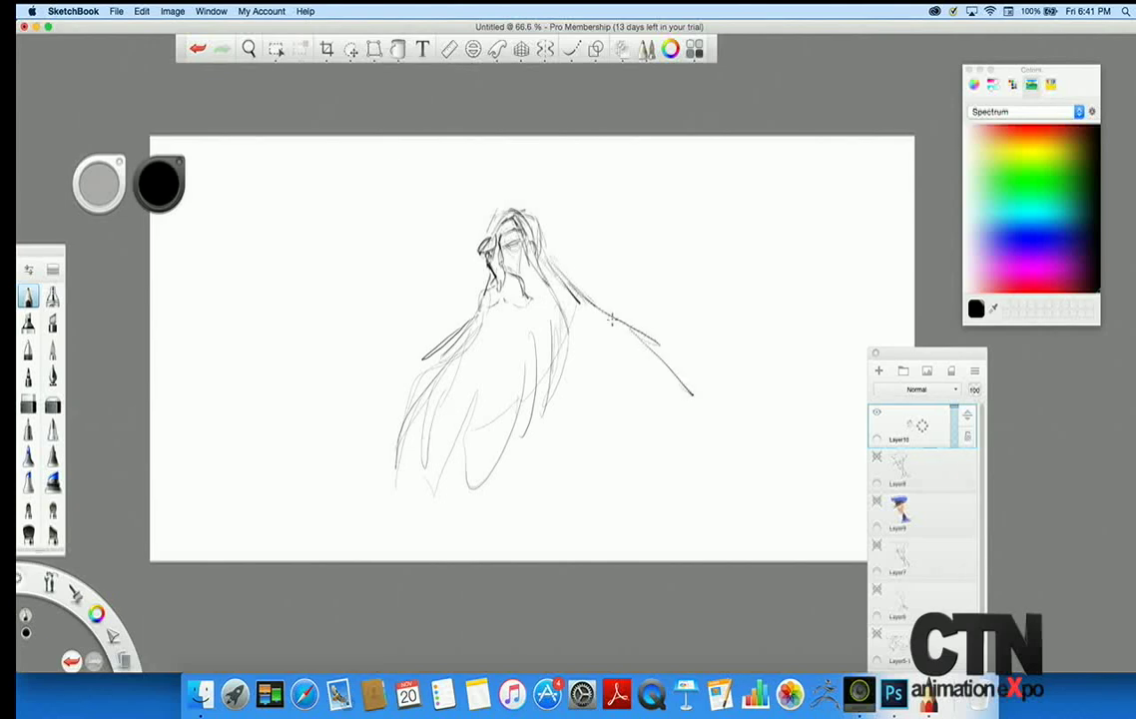
{"action": "mouse_move", "coordinate": [521, 212]}
{"action": "left_mouse_down"}
{"action": "mouse_move", "coordinate": [500, 238]}
{"action": "mouse_move", "coordinate": [482, 235]}
{"action": "mouse_move", "coordinate": [471, 276]}
{"action": "left_mouse_up"}
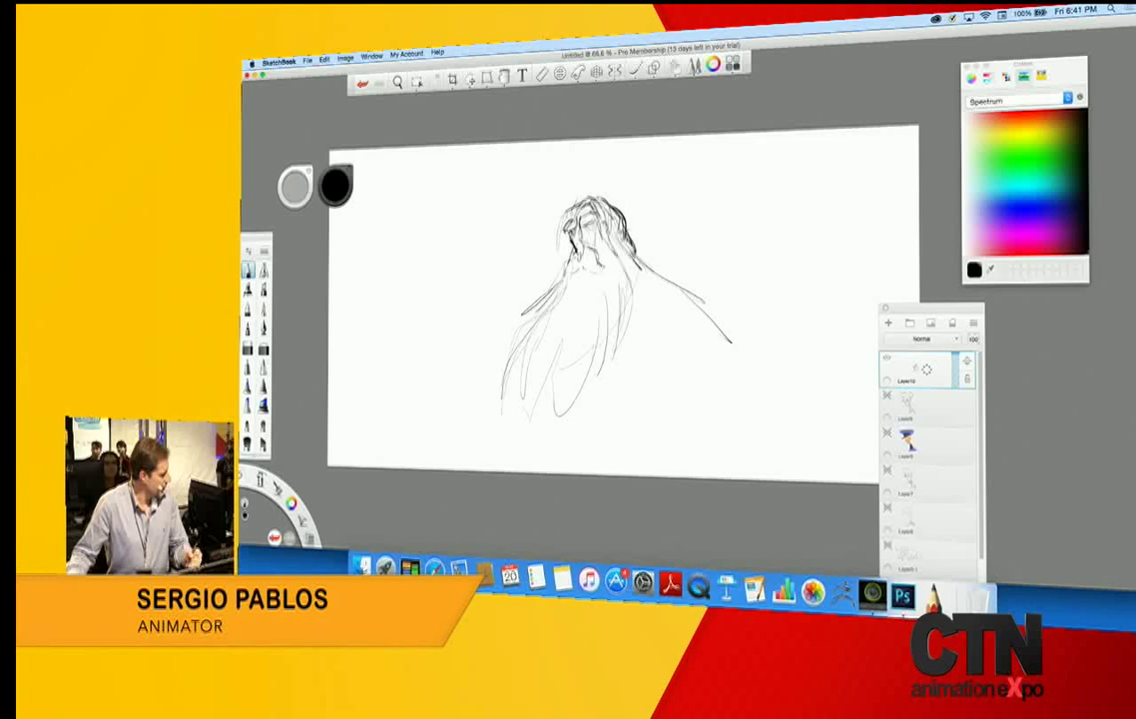
{"action": "mouse_move", "coordinate": [608, 202]}
{"action": "left_mouse_down"}
{"action": "mouse_move", "coordinate": [689, 310]}
{"action": "mouse_move", "coordinate": [734, 407]}
{"action": "left_mouse_up"}
{"action": "left_click_drag", "start_coordinate": [696, 312], "coordinate": [763, 457]}
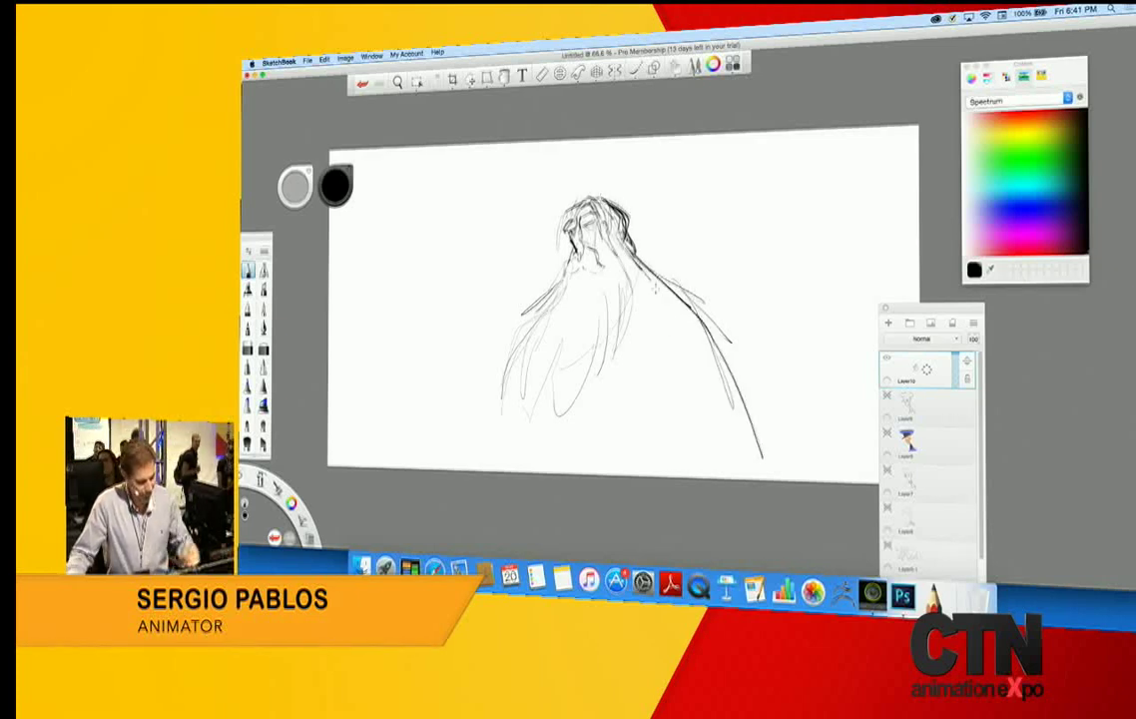
- Add more long strands to both sides and the middle of the old man's beard
{"action": "left_click_drag", "start_coordinate": [483, 416], "coordinate": [453, 458]}
{"action": "left_click_drag", "start_coordinate": [525, 323], "coordinate": [475, 413]}
{"action": "mouse_move", "coordinate": [525, 356]}
{"action": "left_mouse_down"}
{"action": "mouse_move", "coordinate": [524, 445]}
{"action": "mouse_move", "coordinate": [555, 437]}
{"action": "left_mouse_up"}
{"action": "left_click_drag", "start_coordinate": [627, 308], "coordinate": [595, 420]}
{"action": "left_click_drag", "start_coordinate": [632, 334], "coordinate": [643, 384]}
{"action": "left_click_drag", "start_coordinate": [627, 270], "coordinate": [647, 385]}
- Fade the old man's rough sketch layer and add a new layer above it
{"action": "left_click", "coordinate": [955, 380]}
{"action": "left_click_drag", "start_coordinate": [934, 368], "coordinate": [931, 318]}
{"action": "left_click", "coordinate": [933, 412]}
- Reposition the old man's faded rough sketch on the canvas and make the new layer above it active
{"action": "left_click_drag", "start_coordinate": [303, 524], "coordinate": [278, 533]}
{"action": "mouse_move", "coordinate": [469, 372]}
{"action": "left_mouse_down"}
{"action": "mouse_move", "coordinate": [423, 386]}
{"action": "mouse_move", "coordinate": [450, 396]}
{"action": "mouse_move", "coordinate": [428, 367]}
{"action": "left_mouse_up"}
{"action": "mouse_move", "coordinate": [441, 367]}
{"action": "left_mouse_down"}
{"action": "mouse_move", "coordinate": [431, 363]}
{"action": "mouse_move", "coordinate": [547, 321]}
{"action": "left_mouse_up"}
{"action": "left_click", "coordinate": [937, 376]}
{"action": "key", "text": "space"}
{"action": "left_click_drag", "start_coordinate": [554, 350], "coordinate": [516, 531]}
{"action": "left_click_drag", "start_coordinate": [538, 236], "coordinate": [567, 224]}
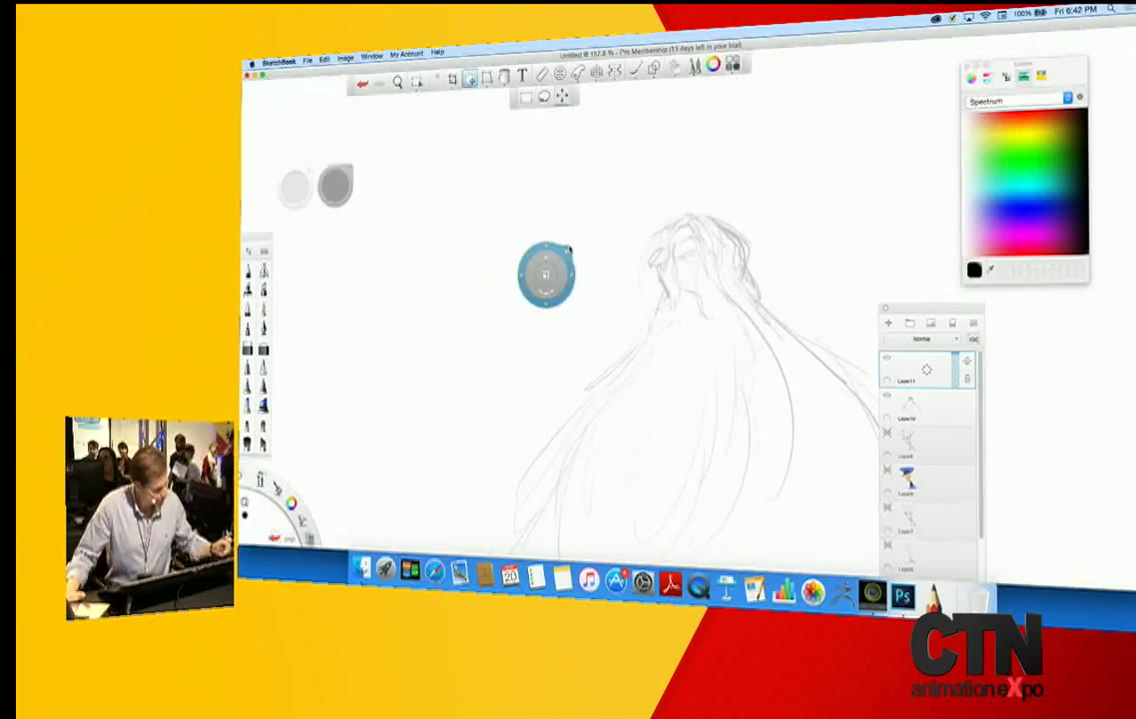
- Draw the old man's nose, eyes, brows, cheek and moustache in clean dark pencil lines over the rough sketch
{"action": "left_click", "coordinate": [250, 270]}
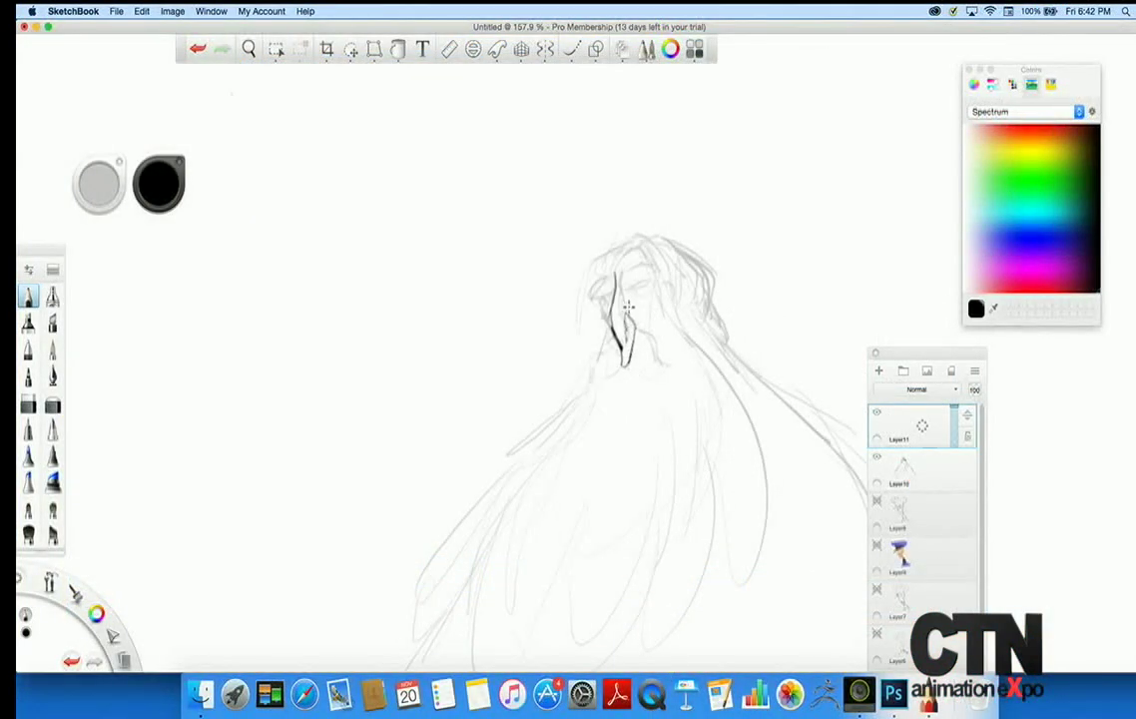
{"action": "mouse_move", "coordinate": [626, 282]}
{"action": "left_mouse_down"}
{"action": "mouse_move", "coordinate": [653, 268]}
{"action": "mouse_move", "coordinate": [655, 277]}
{"action": "left_mouse_up"}
{"action": "mouse_move", "coordinate": [593, 297]}
{"action": "left_mouse_down"}
{"action": "mouse_move", "coordinate": [603, 281]}
{"action": "mouse_move", "coordinate": [613, 290]}
{"action": "left_mouse_up"}
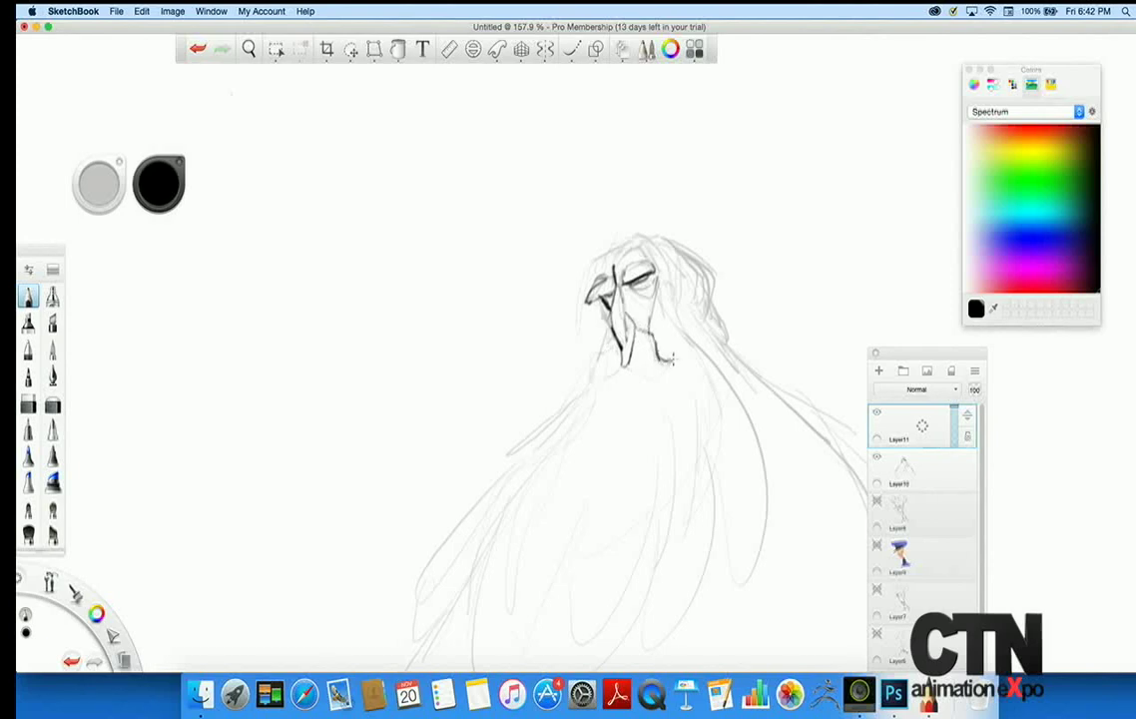
{"action": "left_click_drag", "start_coordinate": [666, 377], "coordinate": [648, 389]}
{"action": "left_click_drag", "start_coordinate": [579, 394], "coordinate": [589, 391]}
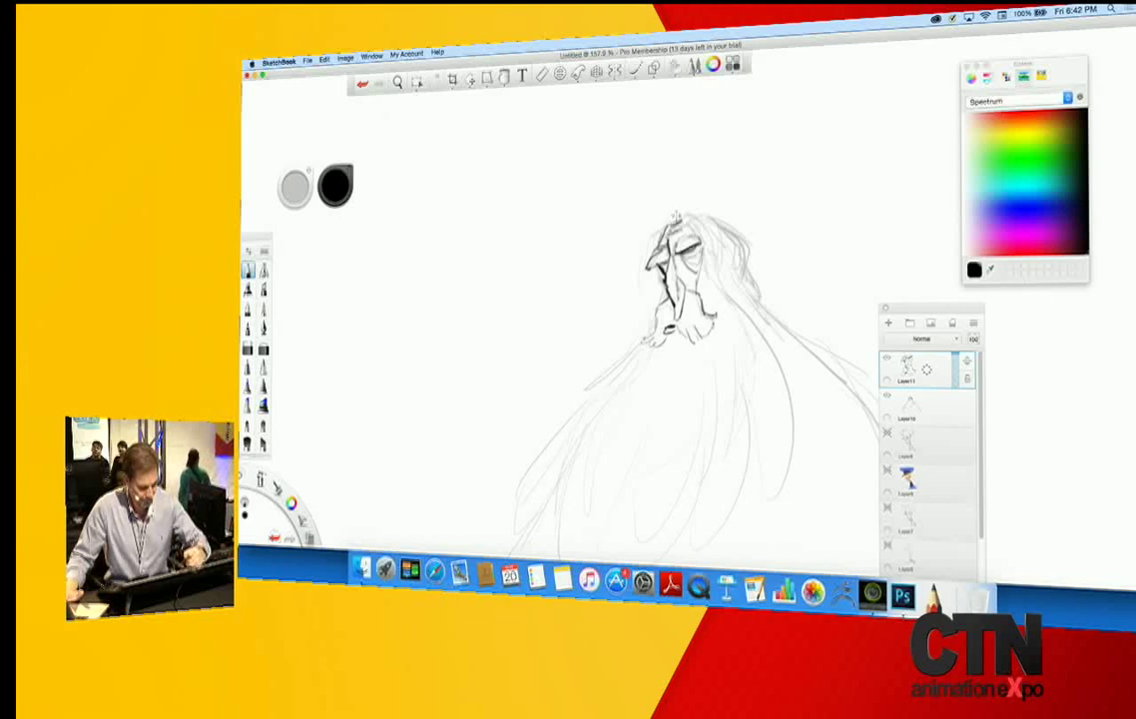
- Outline both outer edges of the beard in dark pencil, adding a tied tuft at the tip of one lock
{"action": "mouse_move", "coordinate": [647, 336]}
{"action": "left_mouse_down"}
{"action": "mouse_move", "coordinate": [661, 340]}
{"action": "mouse_move", "coordinate": [597, 377]}
{"action": "mouse_move", "coordinate": [535, 444]}
{"action": "left_mouse_up"}
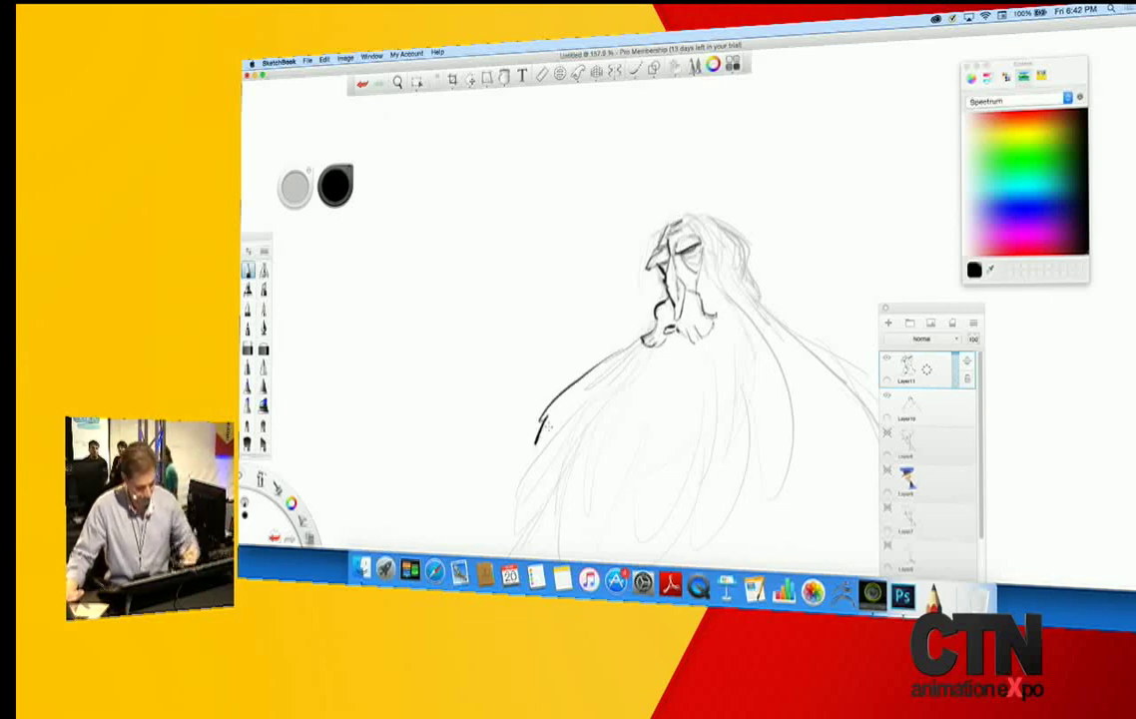
{"action": "left_click_drag", "start_coordinate": [744, 295], "coordinate": [784, 464]}
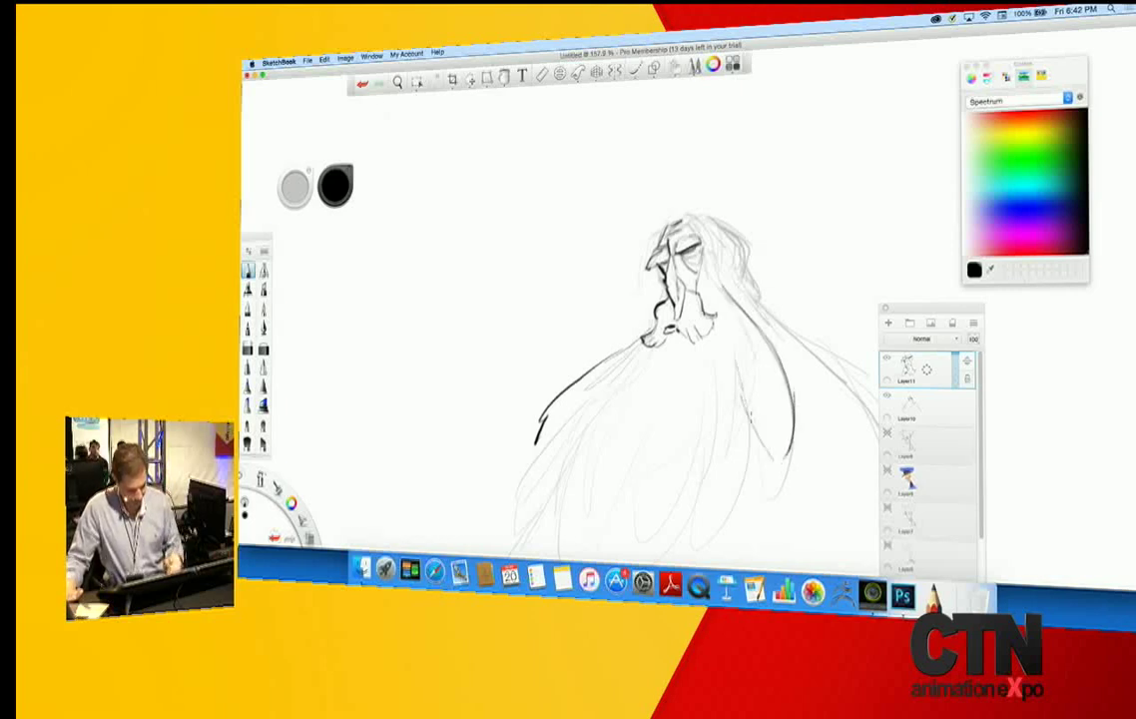
{"action": "mouse_move", "coordinate": [784, 469]}
{"action": "left_mouse_down"}
{"action": "mouse_move", "coordinate": [797, 494]}
{"action": "mouse_move", "coordinate": [775, 514]}
{"action": "left_mouse_up"}
{"action": "left_click_drag", "start_coordinate": [786, 472], "coordinate": [803, 503]}
{"action": "left_click_drag", "start_coordinate": [787, 463], "coordinate": [798, 421]}
{"action": "left_click_drag", "start_coordinate": [754, 458], "coordinate": [709, 540]}
- Draw the lower locks of the beard in clean pencil lines down to their tips
{"action": "key", "text": "space"}
{"action": "mouse_move", "coordinate": [533, 411]}
{"action": "left_mouse_down"}
{"action": "mouse_move", "coordinate": [508, 430]}
{"action": "mouse_move", "coordinate": [533, 505]}
{"action": "mouse_move", "coordinate": [544, 520]}
{"action": "mouse_move", "coordinate": [541, 465]}
{"action": "mouse_move", "coordinate": [579, 532]}
{"action": "mouse_move", "coordinate": [538, 415]}
{"action": "left_mouse_up"}
{"action": "left_click_drag", "start_coordinate": [677, 272], "coordinate": [673, 413]}
{"action": "mouse_move", "coordinate": [658, 319]}
{"action": "left_mouse_down"}
{"action": "mouse_move", "coordinate": [662, 408]}
{"action": "mouse_move", "coordinate": [585, 466]}
{"action": "left_mouse_up"}
{"action": "mouse_move", "coordinate": [614, 281]}
{"action": "left_mouse_down"}
{"action": "mouse_move", "coordinate": [566, 429]}
{"action": "mouse_move", "coordinate": [572, 461]}
{"action": "left_mouse_up"}
{"action": "left_click_drag", "start_coordinate": [581, 385], "coordinate": [531, 474]}
{"action": "mouse_move", "coordinate": [529, 465]}
{"action": "left_mouse_down"}
{"action": "mouse_move", "coordinate": [566, 294]}
{"action": "mouse_move", "coordinate": [505, 404]}
{"action": "left_mouse_up"}
{"action": "mouse_move", "coordinate": [516, 304]}
{"action": "left_mouse_down"}
{"action": "mouse_move", "coordinate": [493, 412]}
{"action": "mouse_move", "coordinate": [499, 352]}
{"action": "left_mouse_up"}
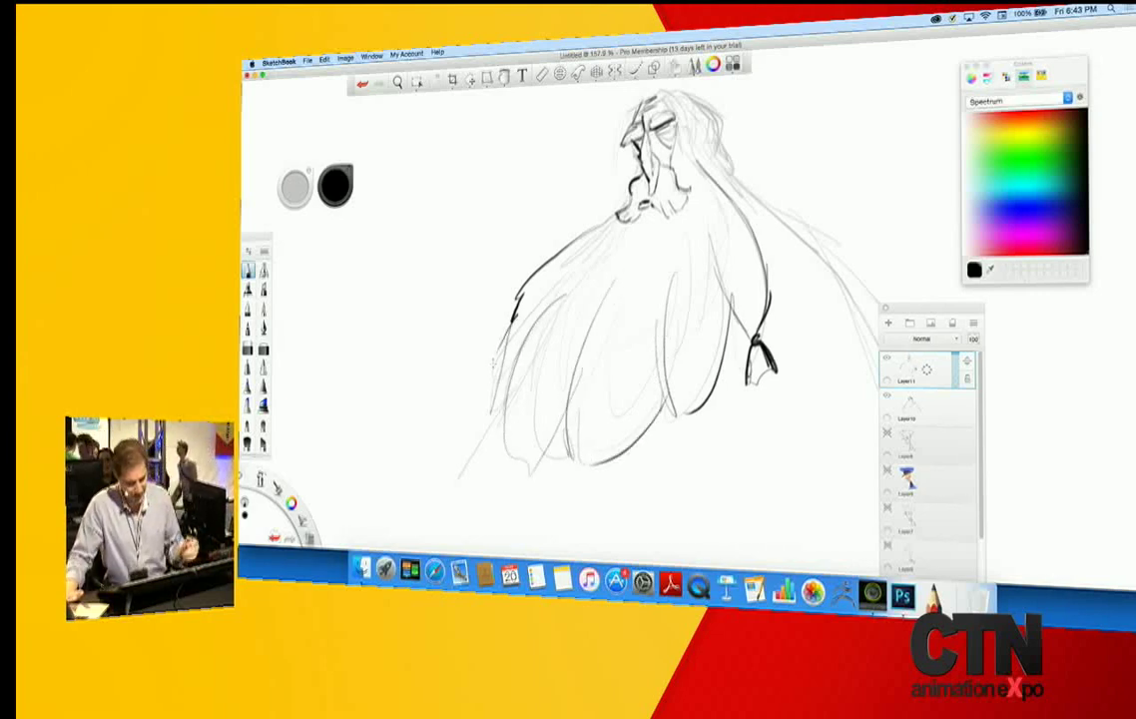
- Hide both old man layers and add a new layer directly above the hatted character's line drawing layer
{"action": "left_click", "coordinate": [887, 358]}
{"action": "left_click", "coordinate": [887, 395]}
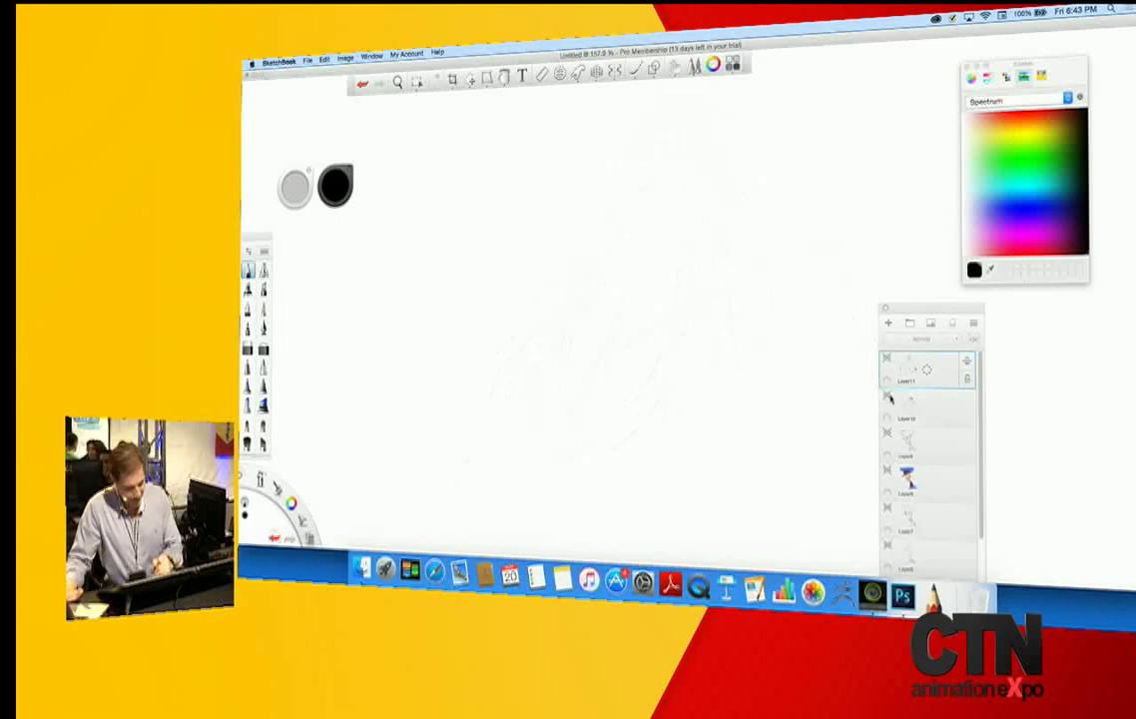
{"action": "left_click", "coordinate": [946, 443]}
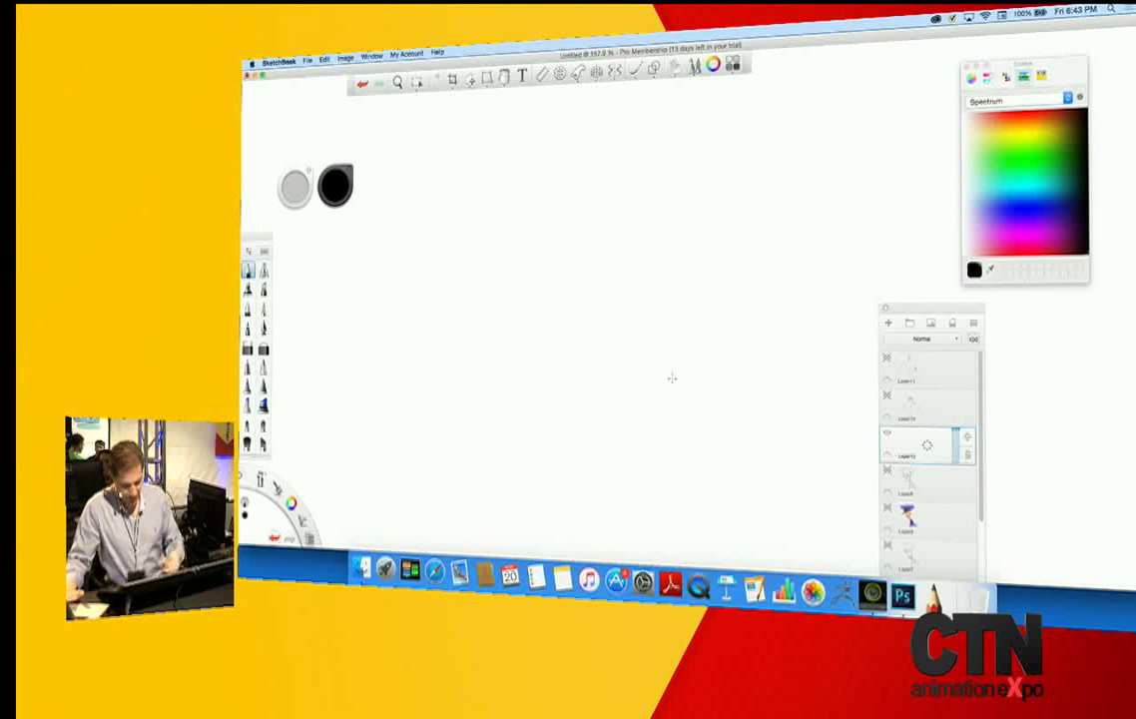
- Show the hatted character's line drawing layer beneath the new layer, with free canvas beside the character
{"action": "left_click", "coordinate": [886, 470]}
{"action": "key", "text": "space"}
{"action": "mouse_move", "coordinate": [639, 375]}
{"action": "left_mouse_down"}
{"action": "mouse_move", "coordinate": [599, 424]}
{"action": "mouse_move", "coordinate": [573, 433]}
{"action": "left_mouse_up"}
{"action": "key", "text": "super+alt+0"}
{"action": "left_click_drag", "start_coordinate": [957, 437], "coordinate": [956, 406]}
{"action": "key", "text": "space"}
{"action": "left_click_drag", "start_coordinate": [710, 360], "coordinate": [582, 442]}
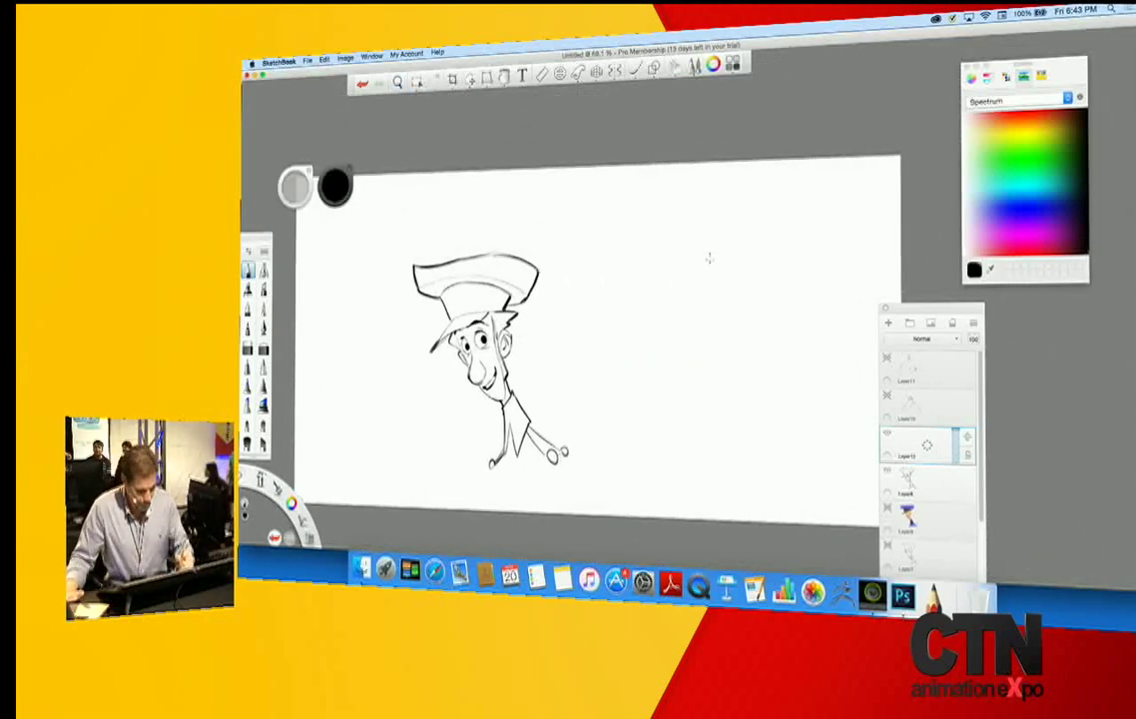
- Sketch a loose oval head tilted on a thin neck with sloping shoulder lines, on the empty canvas beside the hatted character
{"action": "mouse_move", "coordinate": [680, 285]}
{"action": "left_mouse_down"}
{"action": "mouse_move", "coordinate": [728, 300]}
{"action": "mouse_move", "coordinate": [709, 358]}
{"action": "mouse_move", "coordinate": [721, 362]}
{"action": "left_mouse_up"}
{"action": "mouse_move", "coordinate": [673, 260]}
{"action": "left_mouse_down"}
{"action": "mouse_move", "coordinate": [691, 330]}
{"action": "mouse_move", "coordinate": [722, 388]}
{"action": "mouse_move", "coordinate": [736, 387]}
{"action": "left_mouse_up"}
{"action": "left_click_drag", "start_coordinate": [698, 343], "coordinate": [716, 375]}
{"action": "mouse_move", "coordinate": [740, 315]}
{"action": "left_mouse_down"}
{"action": "mouse_move", "coordinate": [722, 355]}
{"action": "mouse_move", "coordinate": [708, 433]}
{"action": "mouse_move", "coordinate": [730, 387]}
{"action": "mouse_move", "coordinate": [751, 437]}
{"action": "left_mouse_up"}
{"action": "left_click_drag", "start_coordinate": [716, 389], "coordinate": [701, 450]}
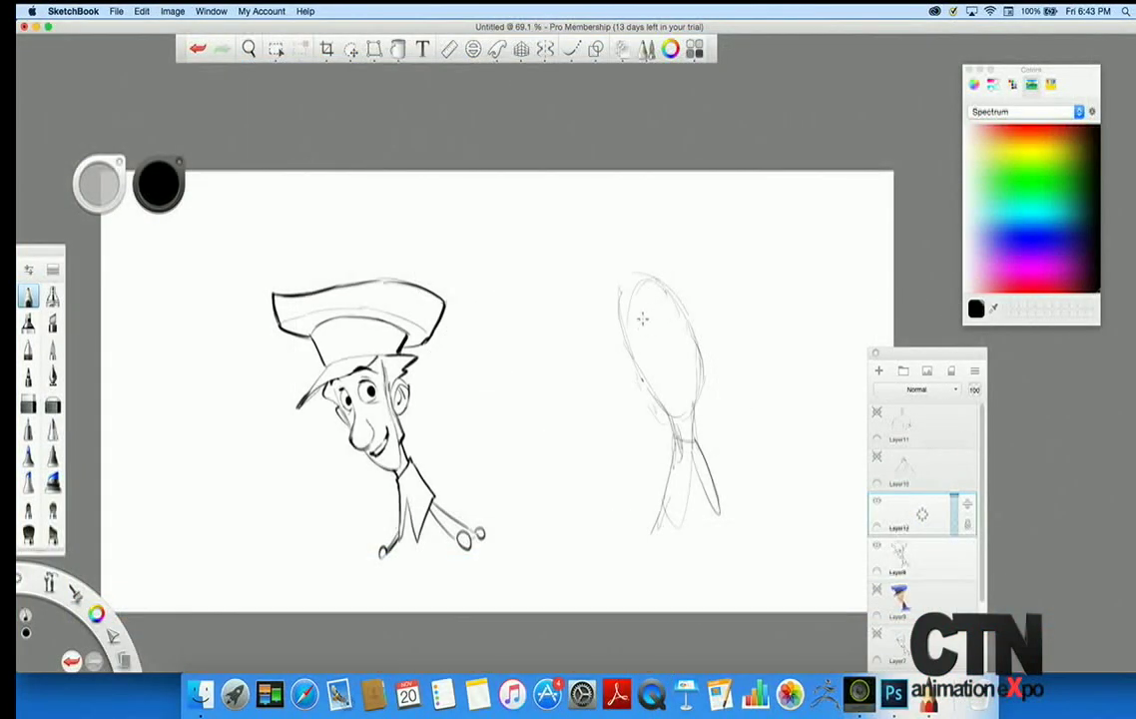
- Sketch round eyes glancing sideways, a long rounded nose and a small frowning mouth on the oval head
{"action": "mouse_move", "coordinate": [632, 309]}
{"action": "left_mouse_down"}
{"action": "mouse_move", "coordinate": [634, 318]}
{"action": "mouse_move", "coordinate": [675, 318]}
{"action": "left_mouse_up"}
{"action": "left_click_drag", "start_coordinate": [660, 295], "coordinate": [661, 305]}
{"action": "mouse_move", "coordinate": [664, 318]}
{"action": "left_mouse_down"}
{"action": "mouse_move", "coordinate": [690, 345]}
{"action": "mouse_move", "coordinate": [670, 361]}
{"action": "mouse_move", "coordinate": [683, 357]}
{"action": "left_mouse_up"}
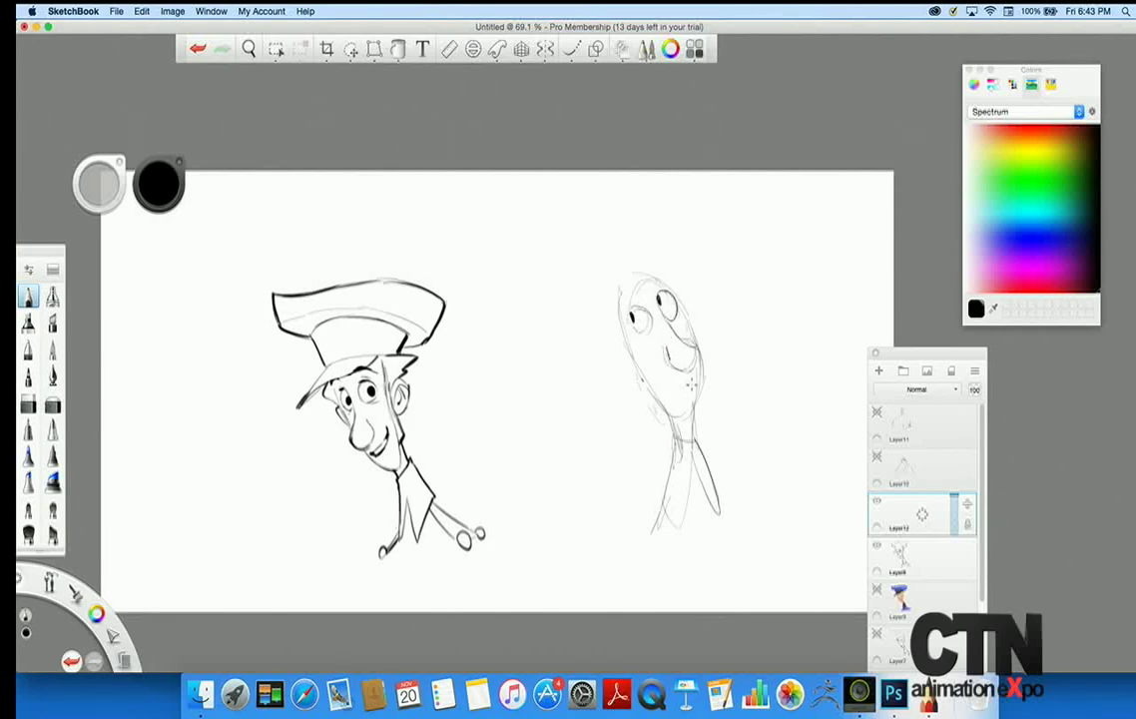
{"action": "left_click_drag", "start_coordinate": [675, 403], "coordinate": [689, 386]}
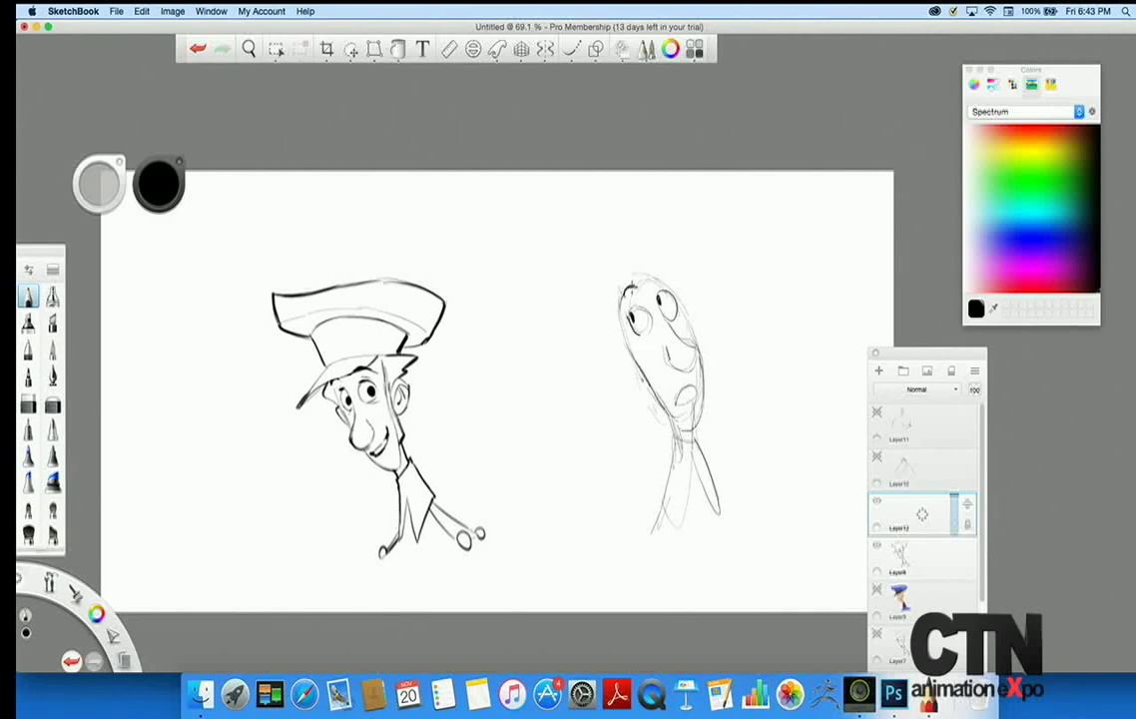
- Darken the tilted head's jaw, add an ear and tufts of hair, and extend the shoulder lines down to a collar button
{"action": "mouse_move", "coordinate": [611, 309]}
{"action": "left_mouse_down"}
{"action": "mouse_move", "coordinate": [656, 397]}
{"action": "mouse_move", "coordinate": [628, 339]}
{"action": "mouse_move", "coordinate": [640, 381]}
{"action": "left_mouse_up"}
{"action": "left_click_drag", "start_coordinate": [693, 318], "coordinate": [698, 343]}
{"action": "mouse_move", "coordinate": [640, 270]}
{"action": "left_mouse_down"}
{"action": "mouse_move", "coordinate": [614, 251]}
{"action": "mouse_move", "coordinate": [609, 341]}
{"action": "mouse_move", "coordinate": [592, 330]}
{"action": "mouse_move", "coordinate": [653, 270]}
{"action": "left_mouse_up"}
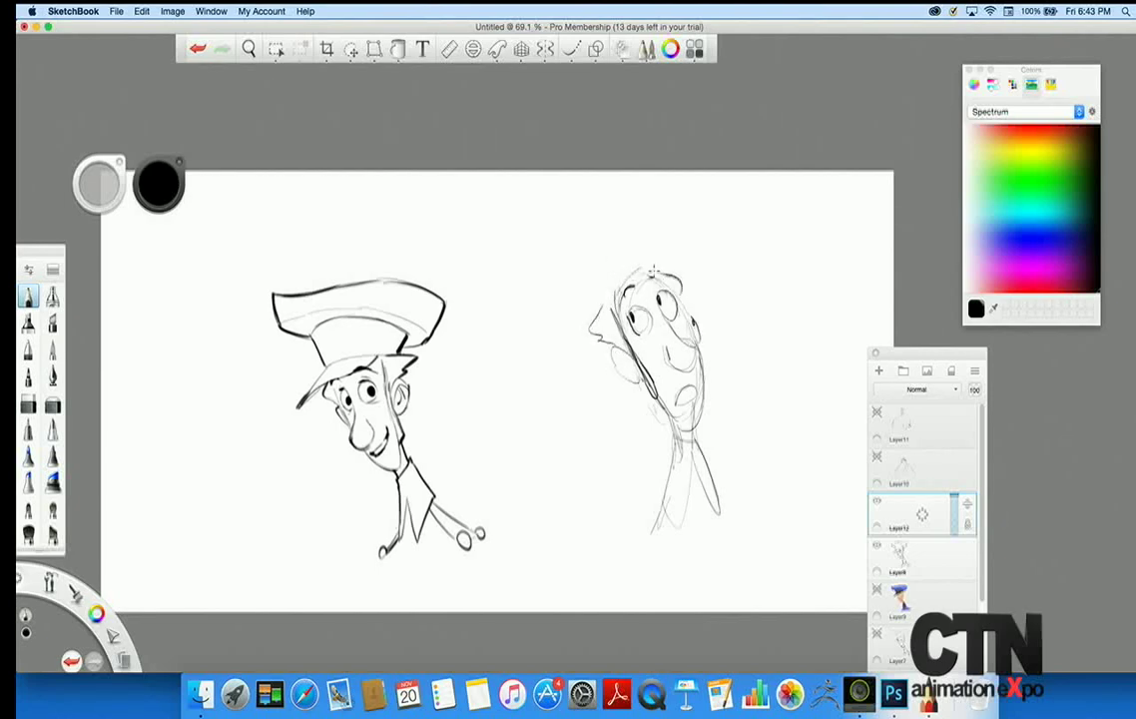
{"action": "left_click_drag", "start_coordinate": [671, 444], "coordinate": [667, 502]}
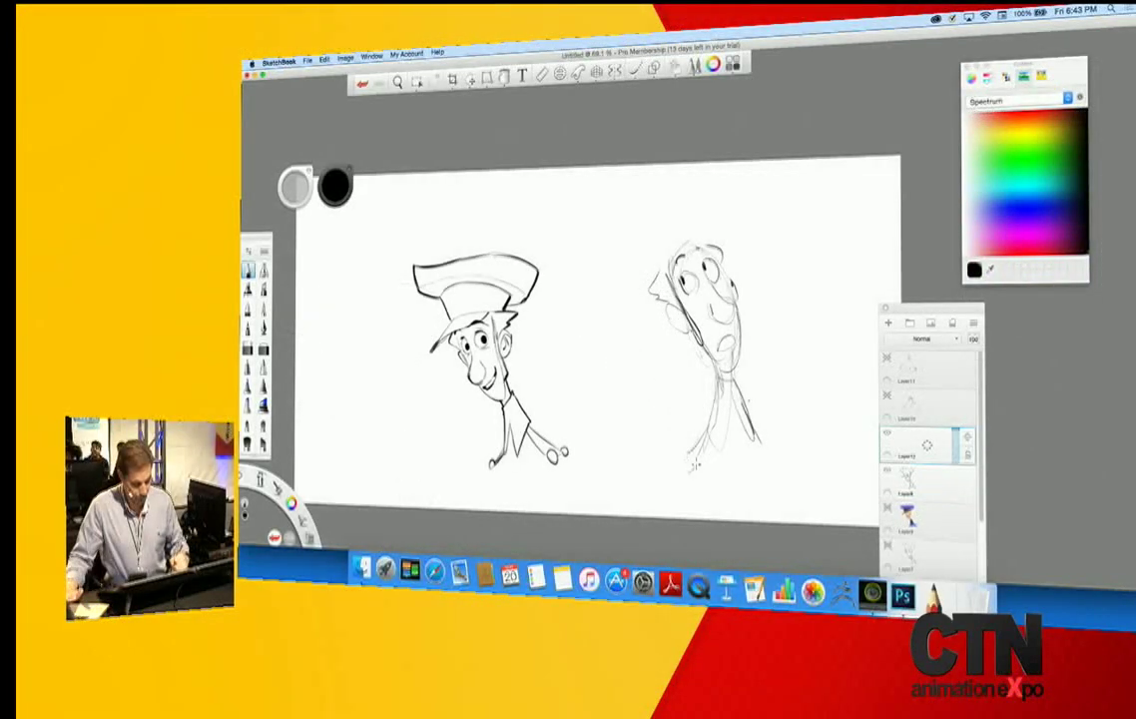
{"action": "left_click_drag", "start_coordinate": [696, 464], "coordinate": [776, 456]}
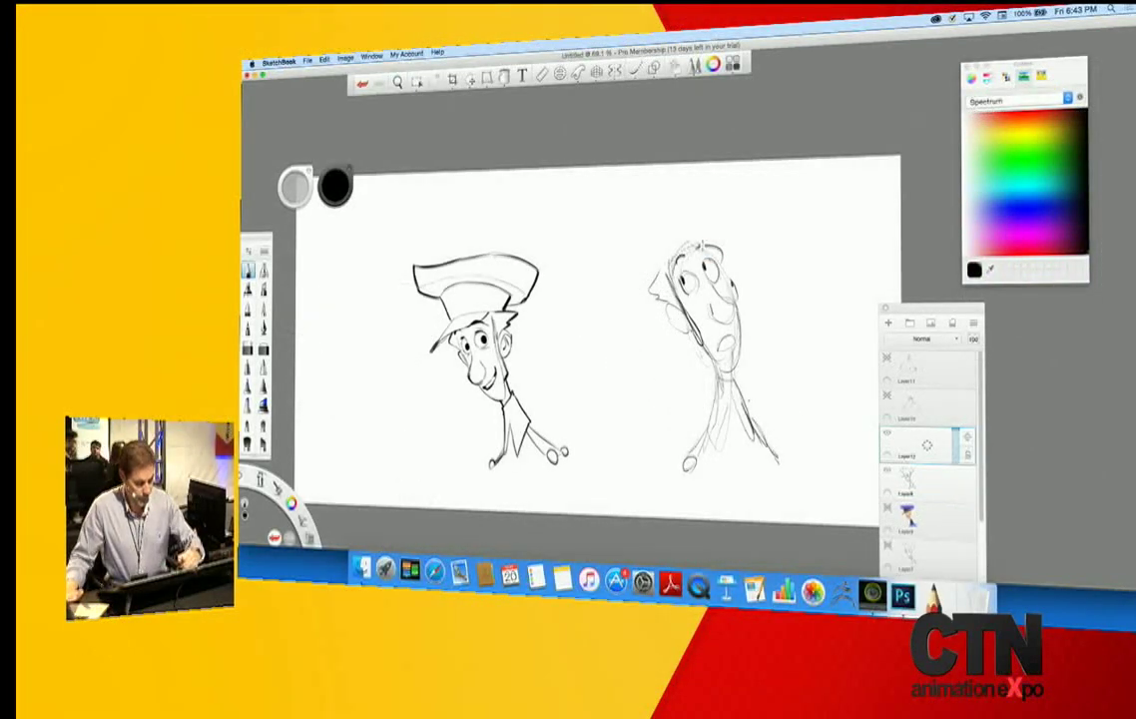
- Sketch a light tilted hat above the worried head and scale the whole figure down
{"action": "mouse_move", "coordinate": [627, 205]}
{"action": "left_mouse_down"}
{"action": "mouse_move", "coordinate": [575, 225]}
{"action": "mouse_move", "coordinate": [569, 250]}
{"action": "mouse_move", "coordinate": [644, 165]}
{"action": "left_mouse_up"}
{"action": "left_click_drag", "start_coordinate": [303, 520], "coordinate": [325, 502]}
{"action": "mouse_move", "coordinate": [489, 430]}
{"action": "left_mouse_down"}
{"action": "mouse_move", "coordinate": [498, 479]}
{"action": "mouse_move", "coordinate": [477, 460]}
{"action": "left_mouse_up"}
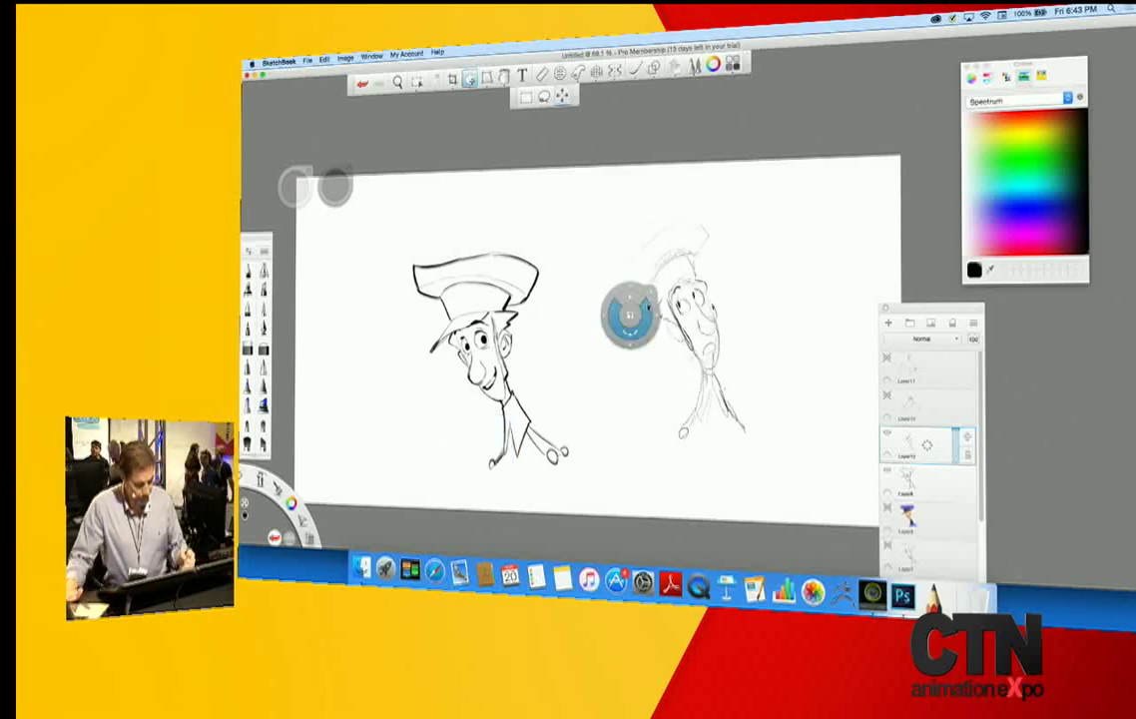
{"action": "key", "text": "Escape"}
- Build up the tall flared hat in darker pencil lines, with its inner band and hair tufts at the forehead
{"action": "mouse_move", "coordinate": [707, 236]}
{"action": "left_mouse_down"}
{"action": "mouse_move", "coordinate": [674, 212]}
{"action": "mouse_move", "coordinate": [615, 286]}
{"action": "mouse_move", "coordinate": [630, 316]}
{"action": "left_mouse_up"}
{"action": "left_click_drag", "start_coordinate": [657, 240], "coordinate": [628, 314]}
{"action": "mouse_move", "coordinate": [705, 239]}
{"action": "left_mouse_down"}
{"action": "mouse_move", "coordinate": [696, 266]}
{"action": "mouse_move", "coordinate": [677, 207]}
{"action": "left_mouse_up"}
{"action": "mouse_move", "coordinate": [689, 212]}
{"action": "left_mouse_down"}
{"action": "mouse_move", "coordinate": [660, 233]}
{"action": "mouse_move", "coordinate": [612, 308]}
{"action": "left_mouse_up"}
{"action": "left_click_drag", "start_coordinate": [648, 268], "coordinate": [635, 314]}
{"action": "left_click_drag", "start_coordinate": [633, 316], "coordinate": [659, 305]}
{"action": "left_click_drag", "start_coordinate": [626, 193], "coordinate": [607, 241]}
{"action": "mouse_move", "coordinate": [692, 254]}
{"action": "left_mouse_down"}
{"action": "mouse_move", "coordinate": [674, 278]}
{"action": "mouse_move", "coordinate": [714, 264]}
{"action": "mouse_move", "coordinate": [663, 286]}
{"action": "left_mouse_up"}
{"action": "mouse_move", "coordinate": [693, 265]}
{"action": "left_mouse_down"}
{"action": "mouse_move", "coordinate": [717, 274]}
{"action": "mouse_move", "coordinate": [698, 280]}
{"action": "left_mouse_up"}
{"action": "mouse_move", "coordinate": [624, 231]}
{"action": "left_mouse_down"}
{"action": "mouse_move", "coordinate": [613, 300]}
{"action": "mouse_move", "coordinate": [679, 210]}
{"action": "mouse_move", "coordinate": [639, 228]}
{"action": "mouse_move", "coordinate": [615, 305]}
{"action": "left_mouse_up"}
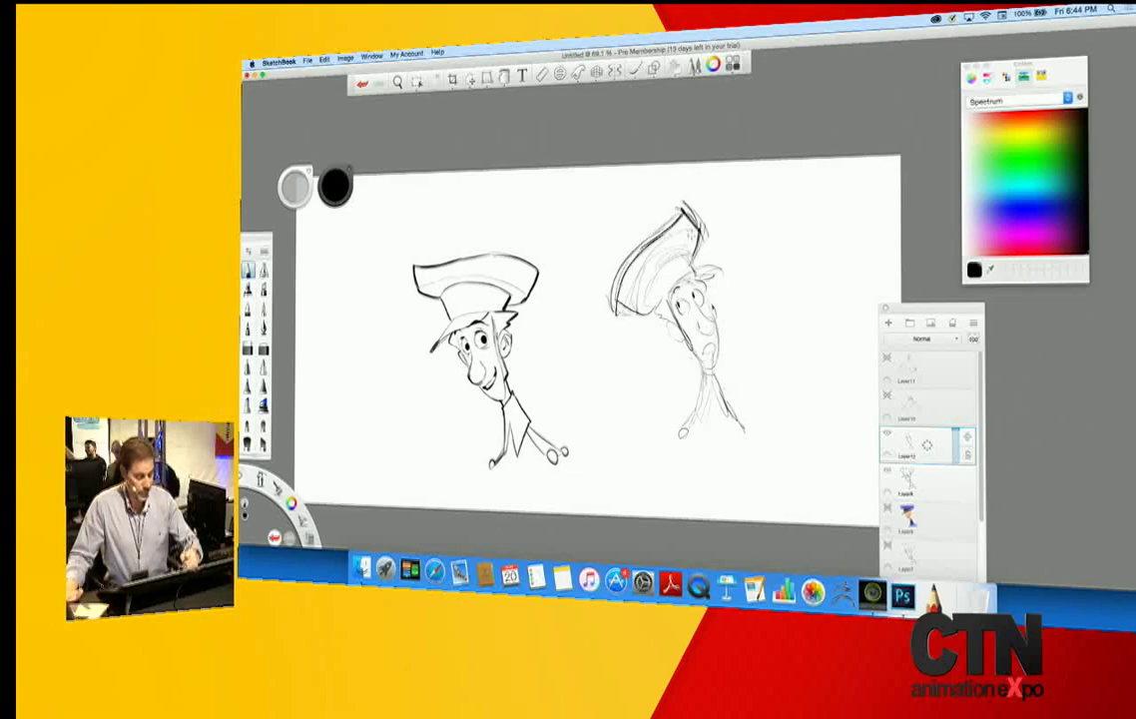
- Shrink the worried figure, move it up close beside the first hatted character, and add a new layer above it
{"action": "left_click", "coordinate": [113, 637]}
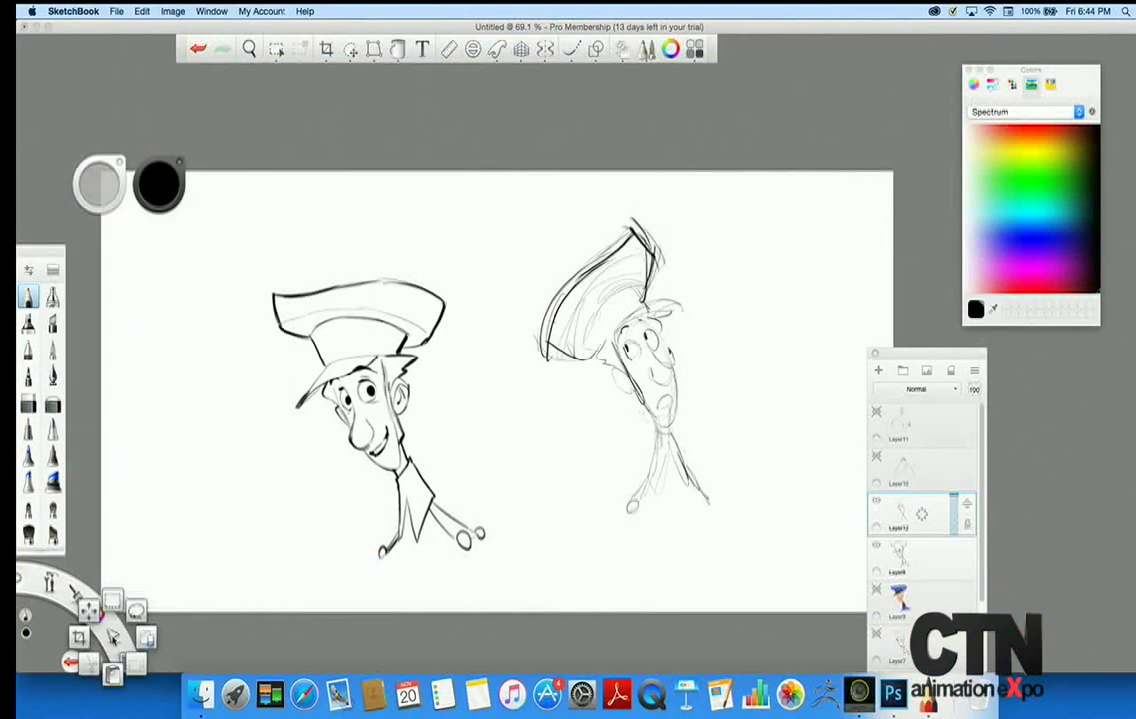
{"action": "left_click_drag", "start_coordinate": [113, 637], "coordinate": [89, 610]}
{"action": "mouse_move", "coordinate": [337, 516]}
{"action": "left_mouse_down"}
{"action": "mouse_move", "coordinate": [250, 526]}
{"action": "mouse_move", "coordinate": [245, 490]}
{"action": "left_mouse_up"}
{"action": "left_click_drag", "start_coordinate": [932, 515], "coordinate": [932, 452]}
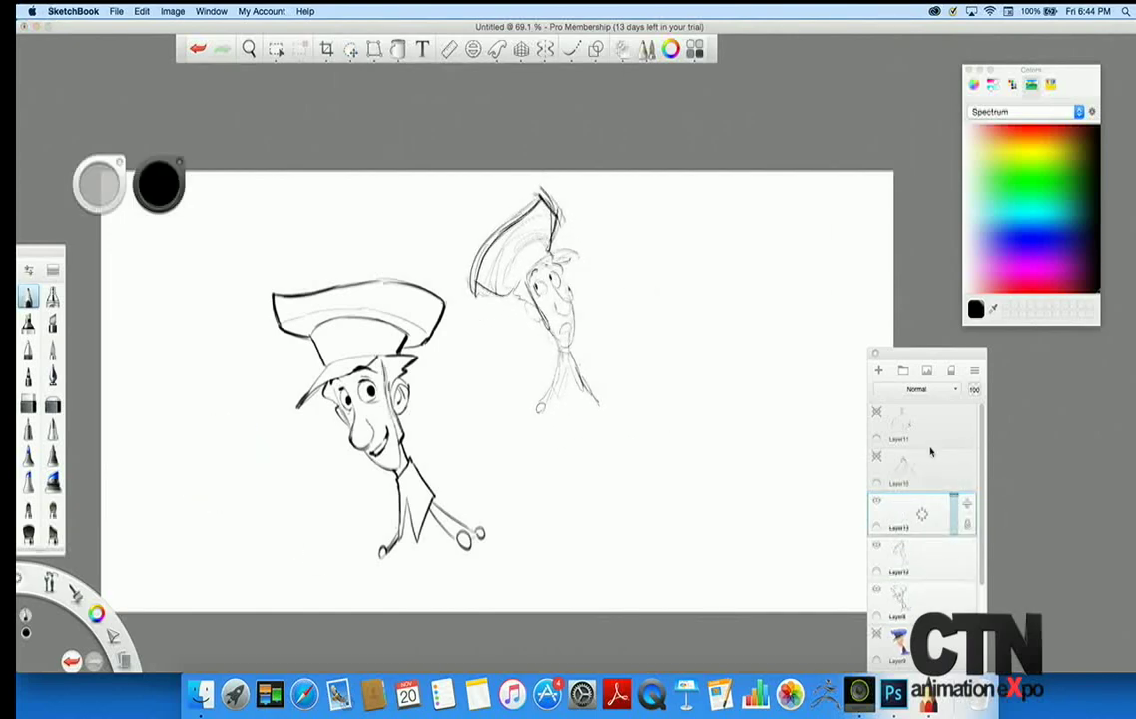
- Sketch a sullen face in profile on the free canvas, with a half-closed eye, pointed nose, jaw and neck line
{"action": "scroll", "coordinate": [599, 305], "scroll_direction": "up", "scroll_amount": 3}
{"action": "left_click_drag", "start_coordinate": [749, 228], "coordinate": [770, 343]}
{"action": "mouse_move", "coordinate": [705, 294]}
{"action": "left_mouse_down"}
{"action": "mouse_move", "coordinate": [725, 337]}
{"action": "mouse_move", "coordinate": [765, 311]}
{"action": "left_mouse_up"}
{"action": "left_click_drag", "start_coordinate": [767, 302], "coordinate": [792, 375]}
{"action": "mouse_move", "coordinate": [756, 335]}
{"action": "left_mouse_down"}
{"action": "mouse_move", "coordinate": [775, 389]}
{"action": "mouse_move", "coordinate": [723, 333]}
{"action": "mouse_move", "coordinate": [710, 292]}
{"action": "mouse_move", "coordinate": [696, 293]}
{"action": "mouse_move", "coordinate": [713, 253]}
{"action": "mouse_move", "coordinate": [737, 248]}
{"action": "mouse_move", "coordinate": [778, 311]}
{"action": "mouse_move", "coordinate": [788, 268]}
{"action": "mouse_move", "coordinate": [815, 326]}
{"action": "left_mouse_up"}
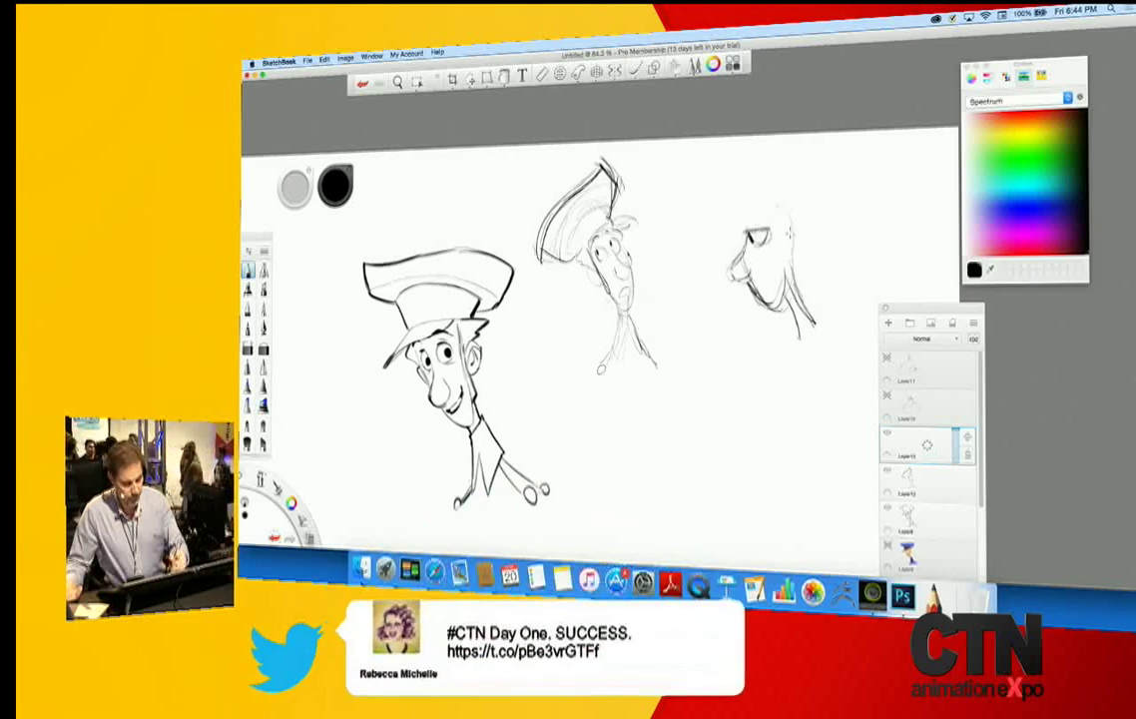
- Add the ear, heavy brow, mouth, dark jaw line, collar and back hair to the profile head
{"action": "left_click_drag", "start_coordinate": [791, 247], "coordinate": [794, 265]}
{"action": "mouse_move", "coordinate": [751, 230]}
{"action": "left_mouse_down"}
{"action": "mouse_move", "coordinate": [750, 207]}
{"action": "mouse_move", "coordinate": [769, 236]}
{"action": "left_mouse_up"}
{"action": "mouse_move", "coordinate": [765, 293]}
{"action": "left_mouse_down"}
{"action": "mouse_move", "coordinate": [755, 288]}
{"action": "mouse_move", "coordinate": [799, 338]}
{"action": "mouse_move", "coordinate": [790, 315]}
{"action": "left_mouse_up"}
{"action": "mouse_move", "coordinate": [800, 298]}
{"action": "left_mouse_down"}
{"action": "mouse_move", "coordinate": [829, 335]}
{"action": "mouse_move", "coordinate": [810, 372]}
{"action": "mouse_move", "coordinate": [829, 335]}
{"action": "mouse_move", "coordinate": [817, 371]}
{"action": "left_mouse_up"}
{"action": "mouse_move", "coordinate": [825, 331]}
{"action": "left_mouse_down"}
{"action": "mouse_move", "coordinate": [854, 376]}
{"action": "mouse_move", "coordinate": [810, 404]}
{"action": "left_mouse_up"}
{"action": "left_click_drag", "start_coordinate": [795, 261], "coordinate": [787, 310]}
{"action": "left_click_drag", "start_coordinate": [771, 305], "coordinate": [790, 316]}
{"action": "left_click_drag", "start_coordinate": [769, 212], "coordinate": [817, 224]}
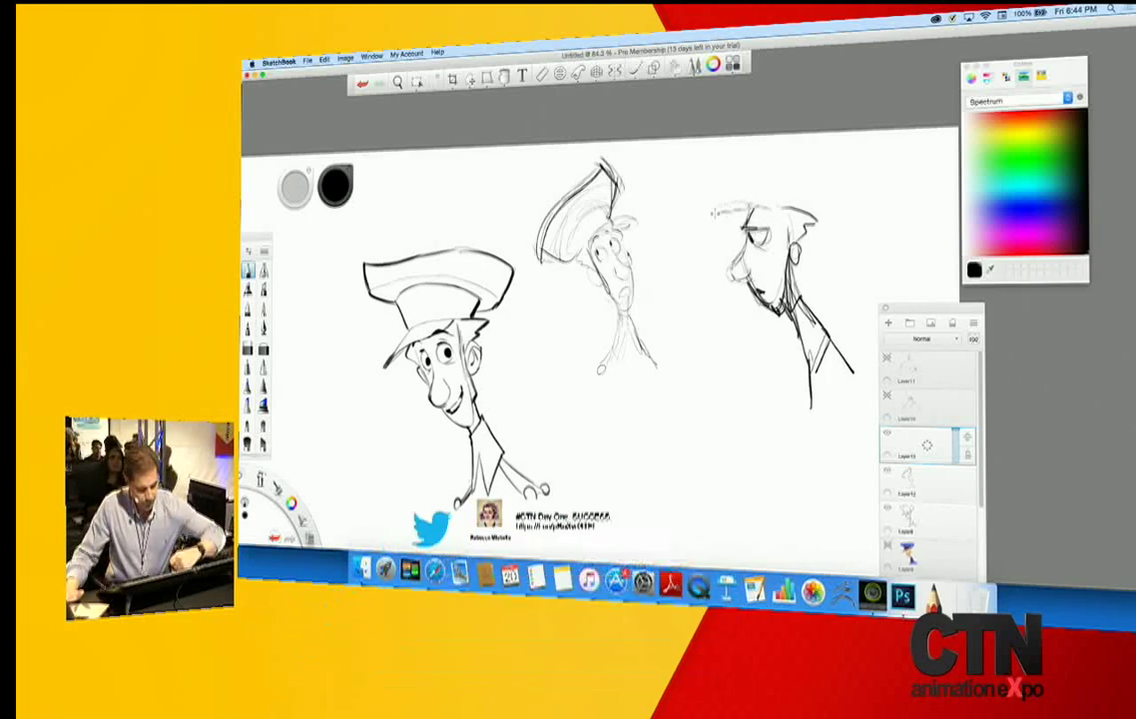
- Draw a cap with a long pointed brim and low crown on the profile head, with curls of hair behind it
{"action": "left_click_drag", "start_coordinate": [757, 204], "coordinate": [705, 213]}
{"action": "mouse_move", "coordinate": [752, 173]}
{"action": "left_mouse_down"}
{"action": "mouse_move", "coordinate": [821, 212]}
{"action": "mouse_move", "coordinate": [782, 289]}
{"action": "left_mouse_up"}
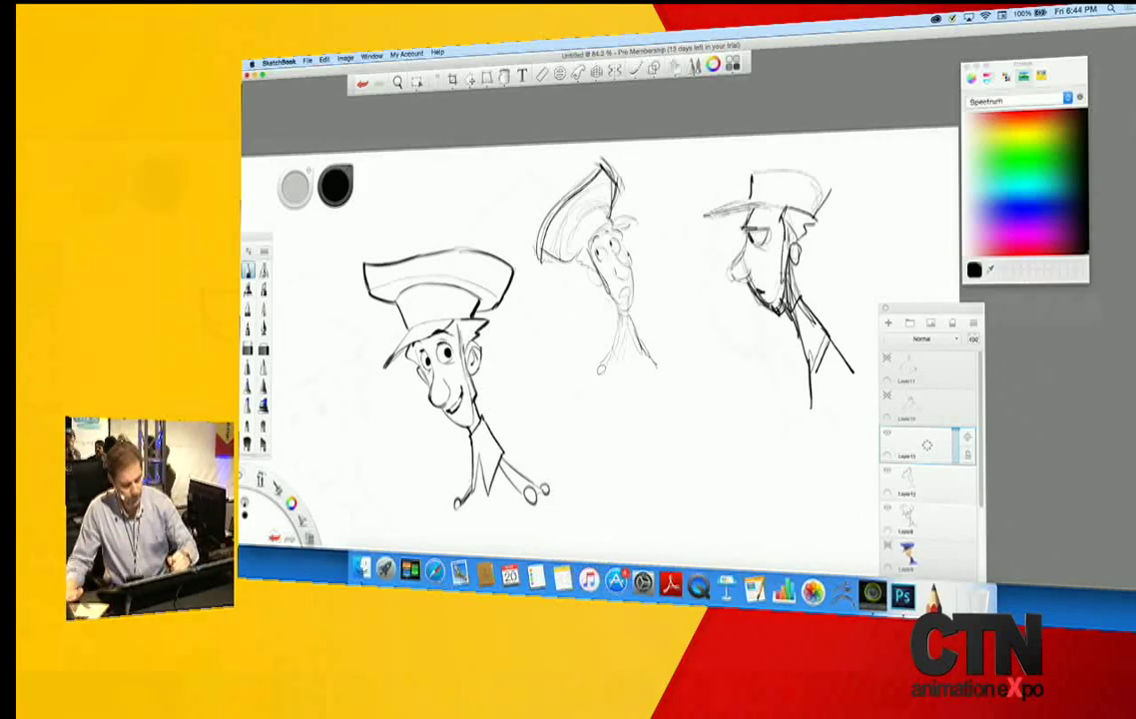
{"action": "mouse_move", "coordinate": [822, 217]}
{"action": "left_mouse_down"}
{"action": "mouse_move", "coordinate": [802, 242]}
{"action": "mouse_move", "coordinate": [817, 231]}
{"action": "left_mouse_up"}
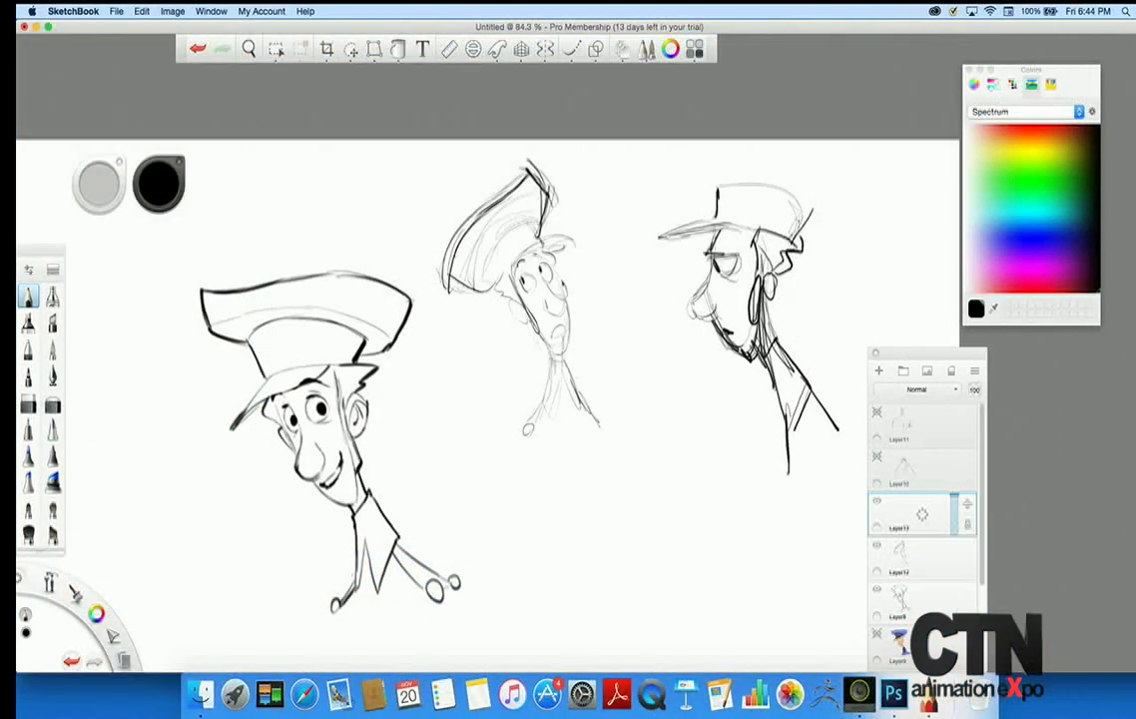
{"action": "left_click_drag", "start_coordinate": [721, 185], "coordinate": [827, 226]}
- Scale the profile figure down and move it lower on the canvas to make room above its cap
{"action": "left_click_drag", "start_coordinate": [114, 638], "coordinate": [145, 612]}
{"action": "left_click_drag", "start_coordinate": [486, 574], "coordinate": [445, 646]}
{"action": "left_click_drag", "start_coordinate": [445, 567], "coordinate": [398, 599]}
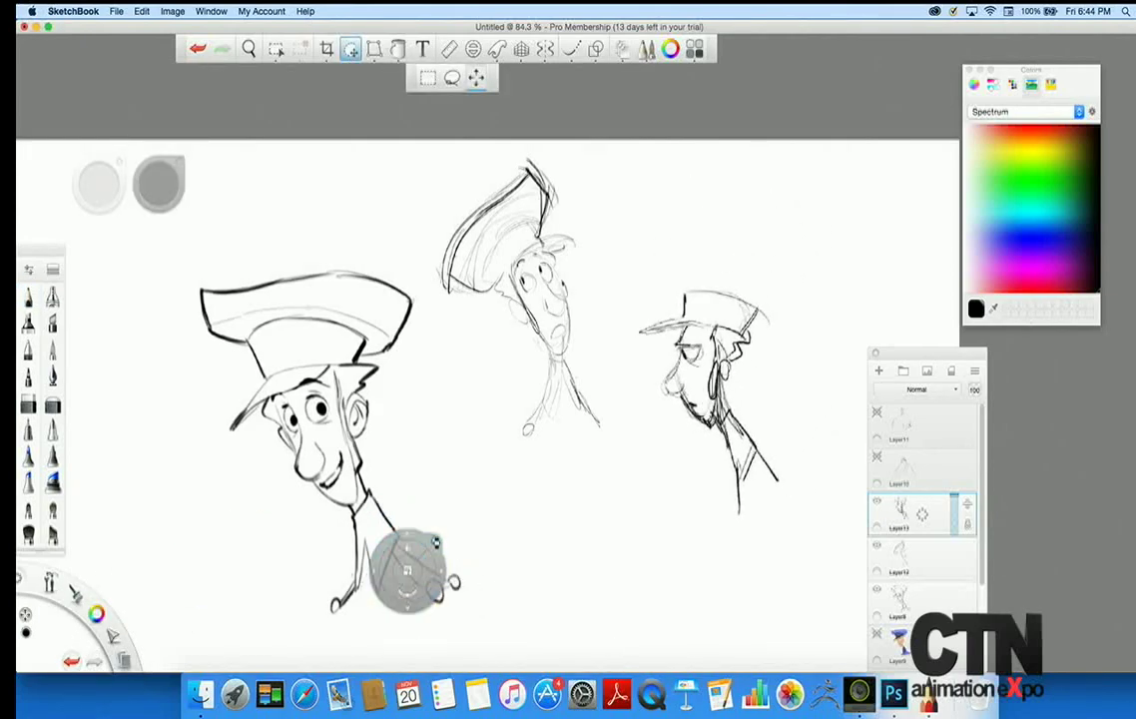
{"action": "key", "text": "Escape"}
- Draw a wide flared top on the profile figure's cap, rising to a point above the brim
{"action": "left_click_drag", "start_coordinate": [726, 293], "coordinate": [760, 314]}
{"action": "mouse_move", "coordinate": [691, 283]}
{"action": "left_mouse_down"}
{"action": "mouse_move", "coordinate": [671, 280]}
{"action": "mouse_move", "coordinate": [779, 296]}
{"action": "mouse_move", "coordinate": [778, 341]}
{"action": "mouse_move", "coordinate": [664, 231]}
{"action": "mouse_move", "coordinate": [690, 293]}
{"action": "left_mouse_up"}
{"action": "mouse_move", "coordinate": [755, 318]}
{"action": "left_mouse_down"}
{"action": "mouse_move", "coordinate": [780, 331]}
{"action": "mouse_move", "coordinate": [683, 238]}
{"action": "left_mouse_up"}
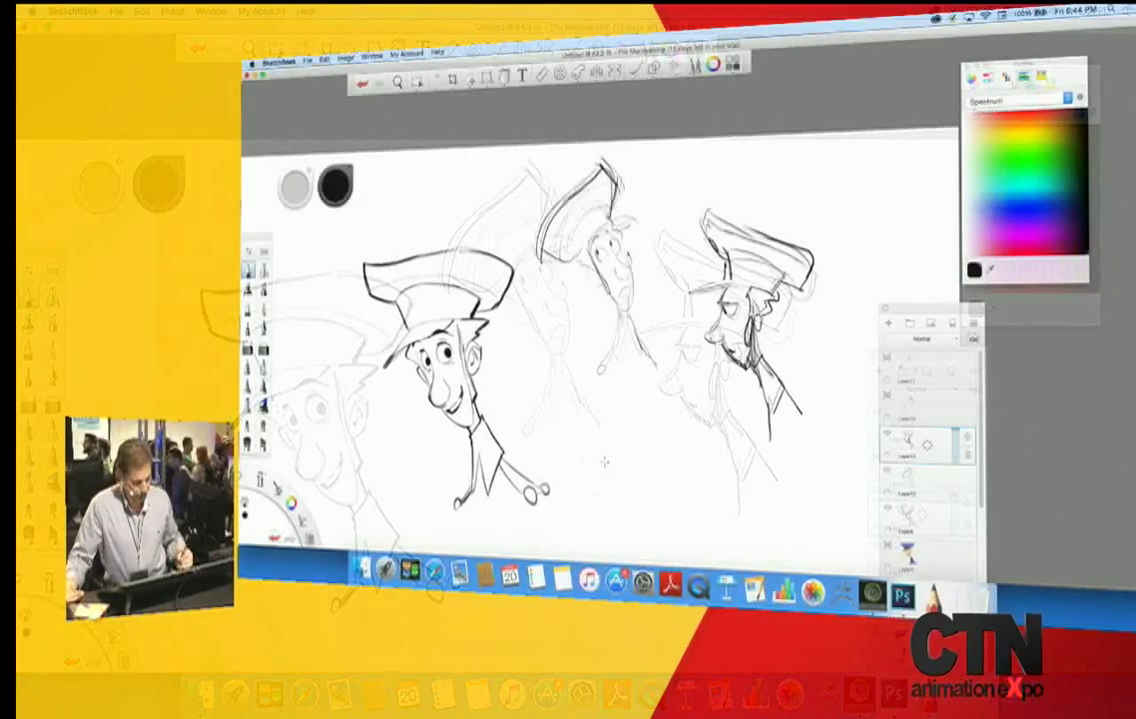
- On a new layer, sketch a small front-facing head below the other figures with scowling dark brows, nose and strong jaw
{"action": "key", "text": "space"}
{"action": "left_click_drag", "start_coordinate": [586, 449], "coordinate": [603, 409]}
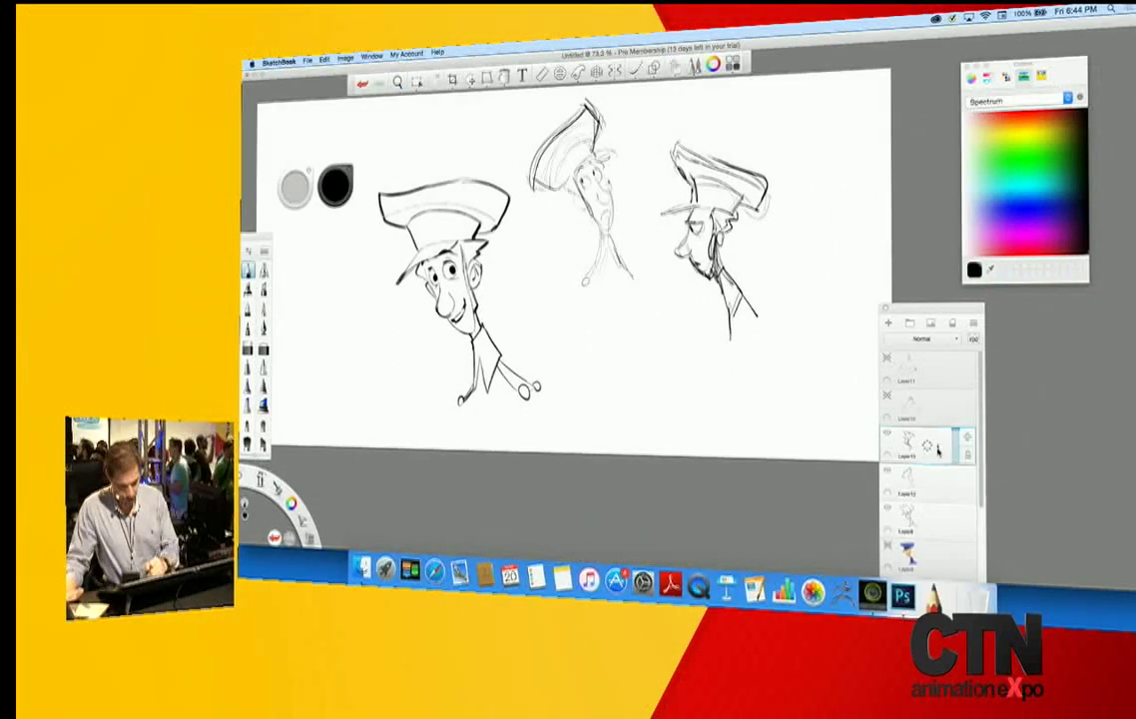
{"action": "mouse_move", "coordinate": [523, 377]}
{"action": "left_mouse_down"}
{"action": "mouse_move", "coordinate": [559, 368]}
{"action": "mouse_move", "coordinate": [575, 454]}
{"action": "left_mouse_up"}
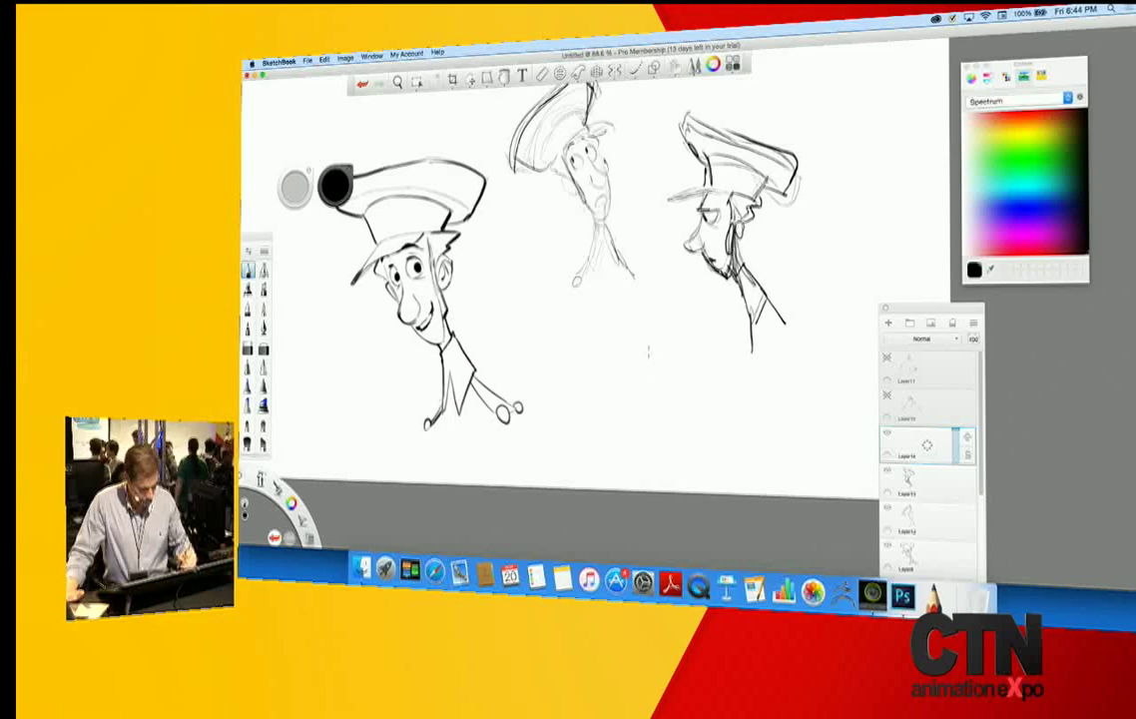
{"action": "left_click_drag", "start_coordinate": [666, 345], "coordinate": [650, 395]}
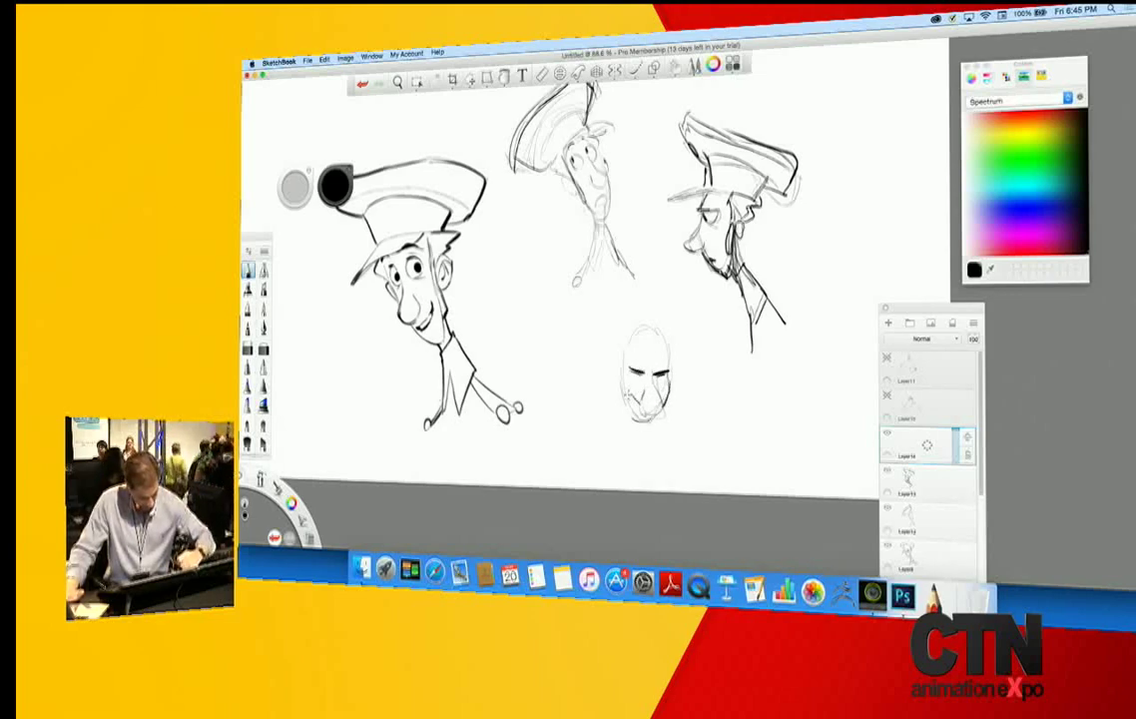
{"action": "left_click_drag", "start_coordinate": [631, 371], "coordinate": [644, 374]}
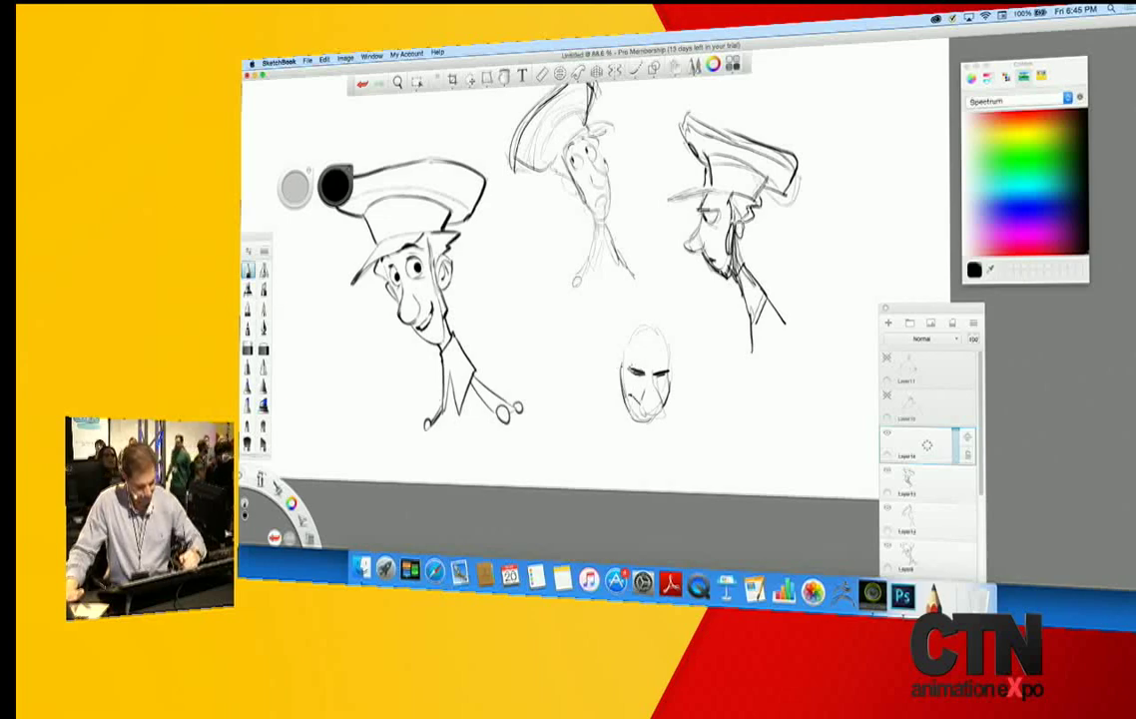
{"action": "mouse_move", "coordinate": [675, 359]}
{"action": "left_mouse_down"}
{"action": "mouse_move", "coordinate": [677, 381]}
{"action": "mouse_move", "coordinate": [663, 349]}
{"action": "mouse_move", "coordinate": [687, 372]}
{"action": "left_mouse_up"}
- Draw a large slanted hat and an ear on the scowling head, plus neck lines and ragged shoulder strokes
{"action": "scroll", "coordinate": [693, 175], "scroll_direction": "up", "scroll_amount": 10}
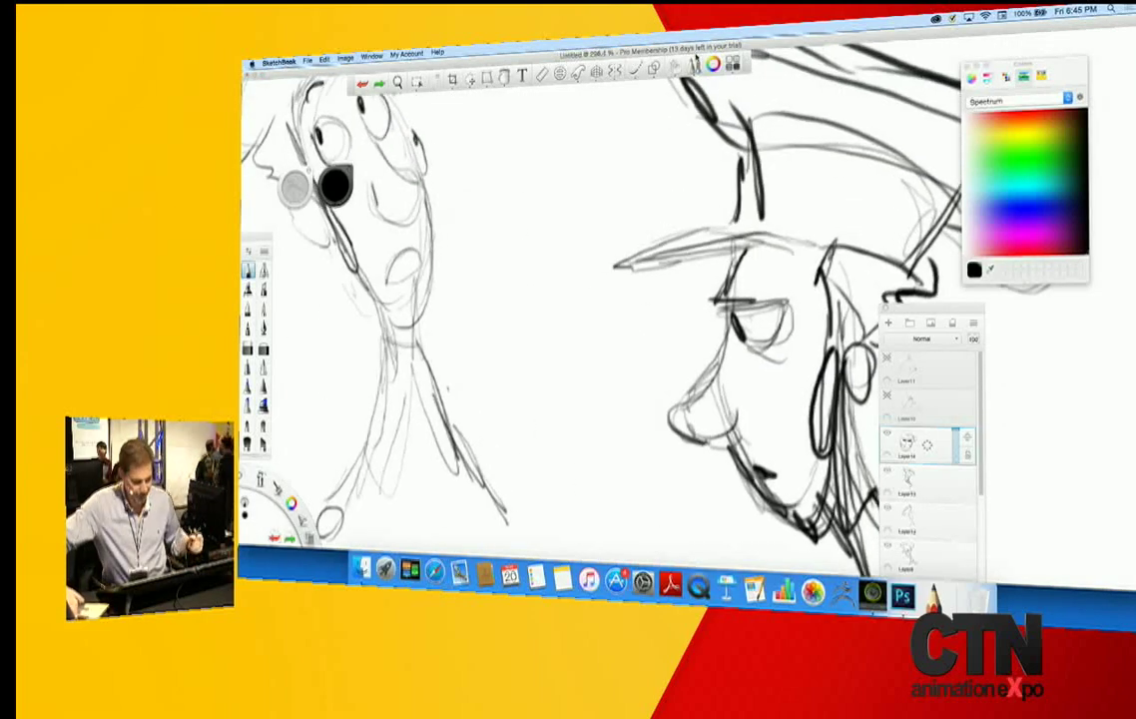
{"action": "key", "text": "space"}
{"action": "mouse_move", "coordinate": [596, 388]}
{"action": "left_mouse_down"}
{"action": "mouse_move", "coordinate": [538, 395]}
{"action": "mouse_move", "coordinate": [497, 440]}
{"action": "mouse_move", "coordinate": [526, 387]}
{"action": "left_mouse_up"}
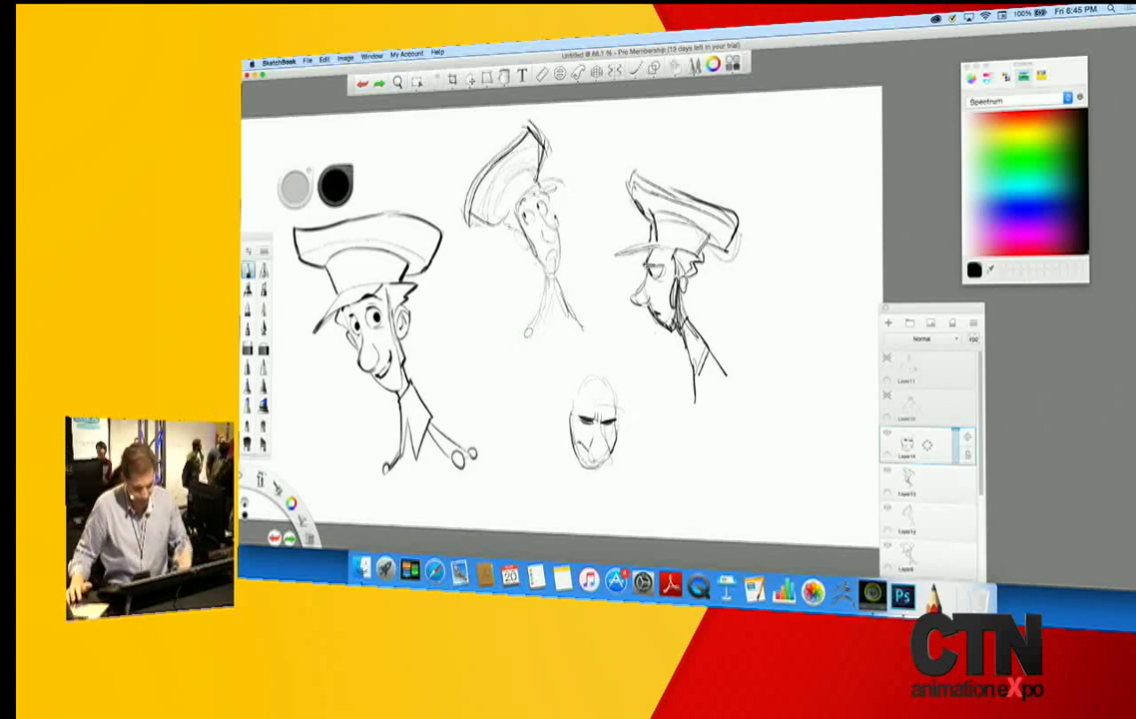
{"action": "mouse_move", "coordinate": [582, 392]}
{"action": "left_mouse_down"}
{"action": "mouse_move", "coordinate": [620, 404]}
{"action": "mouse_move", "coordinate": [662, 373]}
{"action": "mouse_move", "coordinate": [581, 330]}
{"action": "left_mouse_up"}
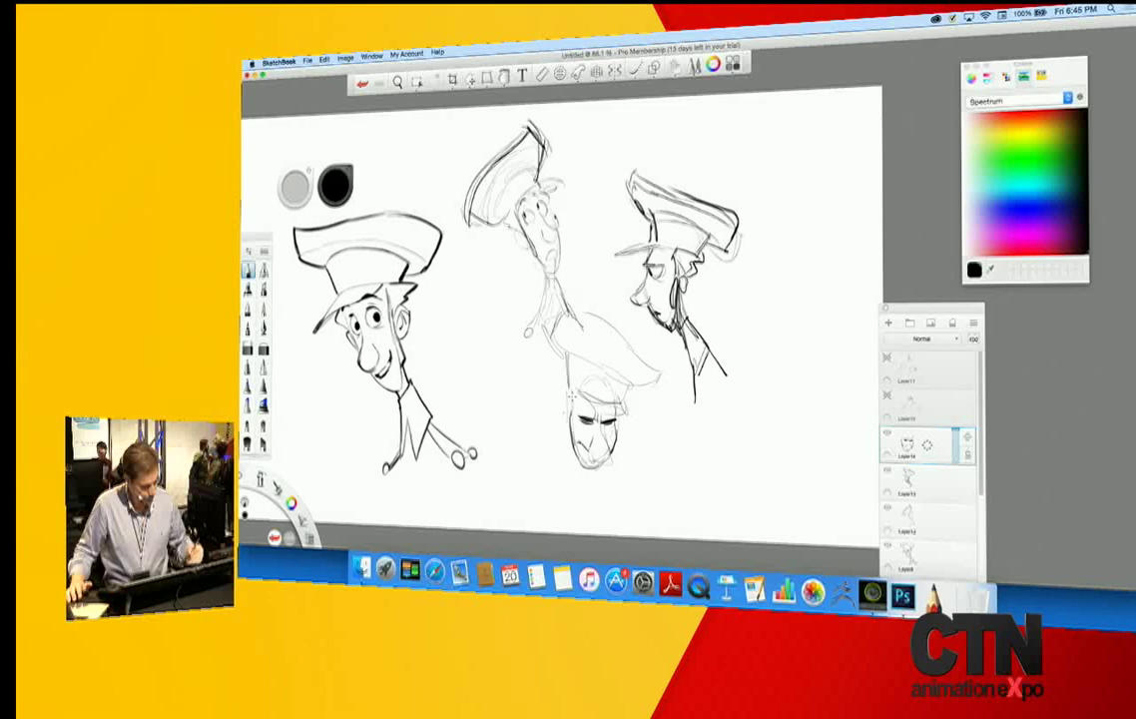
{"action": "left_click_drag", "start_coordinate": [563, 393], "coordinate": [566, 424]}
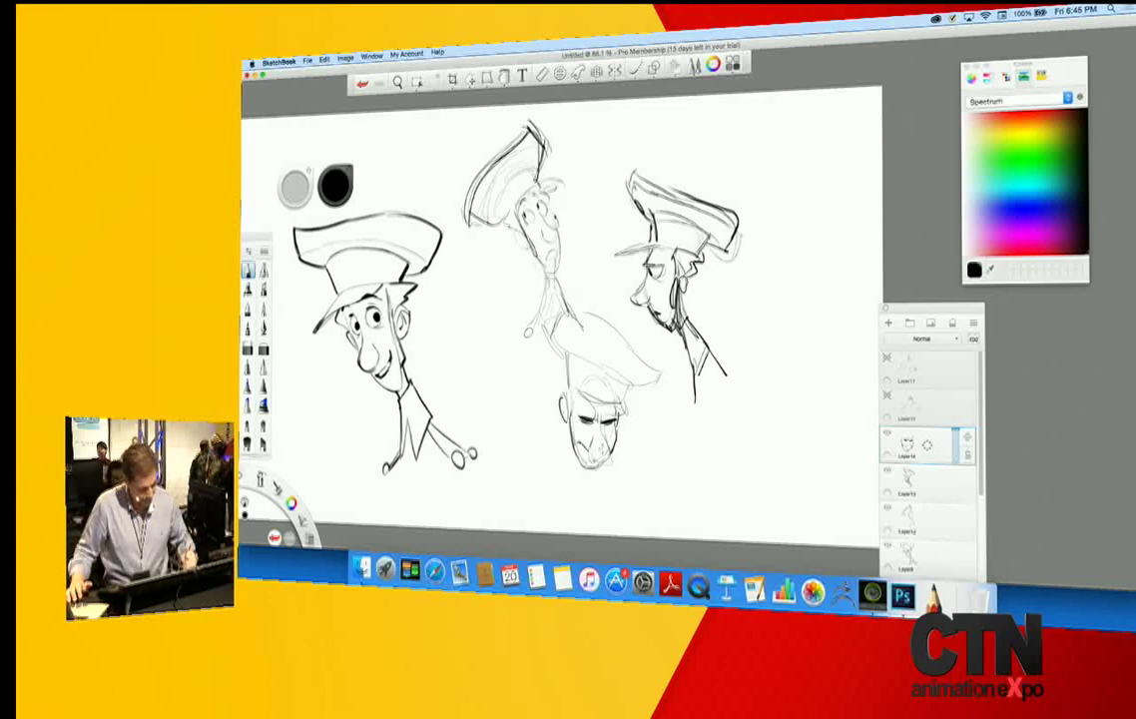
{"action": "mouse_move", "coordinate": [567, 444]}
{"action": "left_mouse_down"}
{"action": "mouse_move", "coordinate": [528, 464]}
{"action": "mouse_move", "coordinate": [573, 485]}
{"action": "left_mouse_up"}
{"action": "mouse_move", "coordinate": [586, 466]}
{"action": "left_mouse_down"}
{"action": "mouse_move", "coordinate": [587, 485]}
{"action": "mouse_move", "coordinate": [628, 465]}
{"action": "left_mouse_up"}
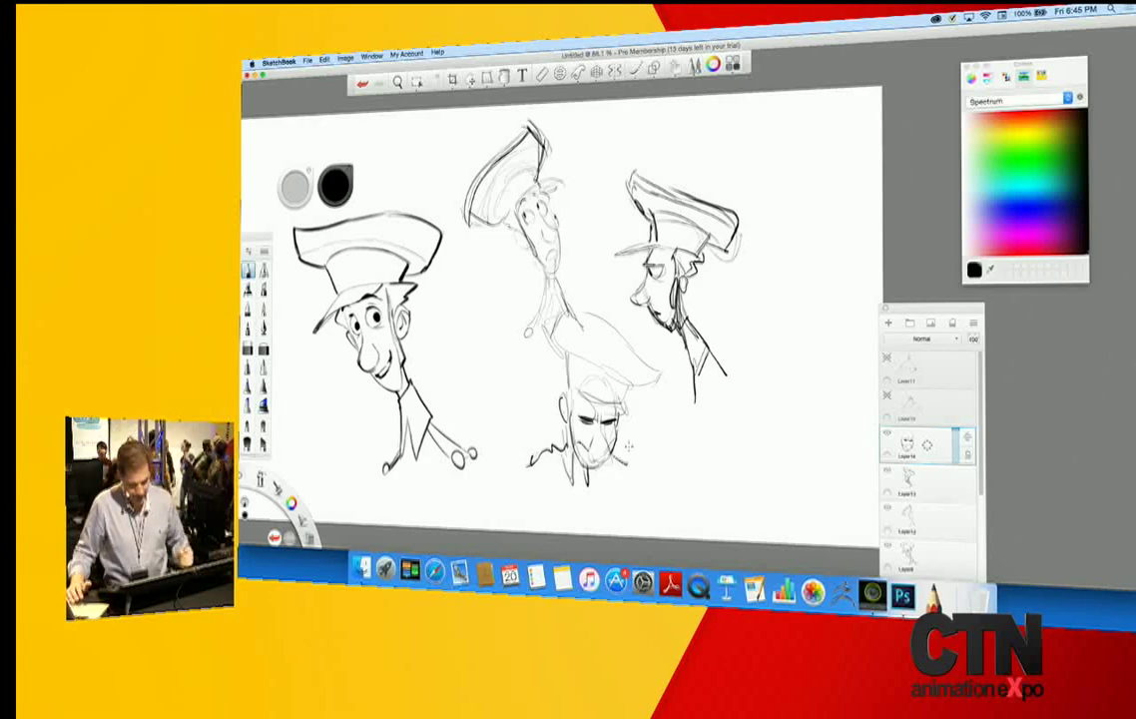
- Hide the three sketch layers of the worried, profile and scowling heads, leaving only the hatted character's line drawing shown
{"action": "left_click", "coordinate": [887, 434]}
{"action": "left_click", "coordinate": [887, 471]}
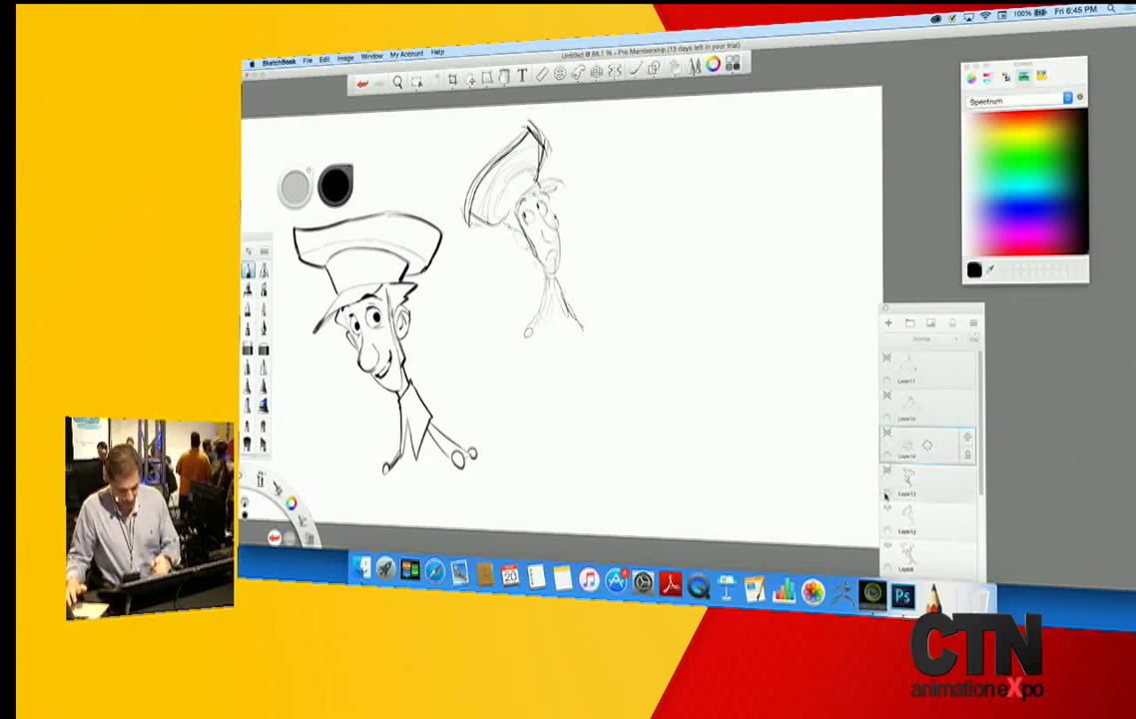
{"action": "left_click", "coordinate": [887, 508]}
{"action": "left_click", "coordinate": [887, 545]}
{"action": "left_click", "coordinate": [886, 545]}
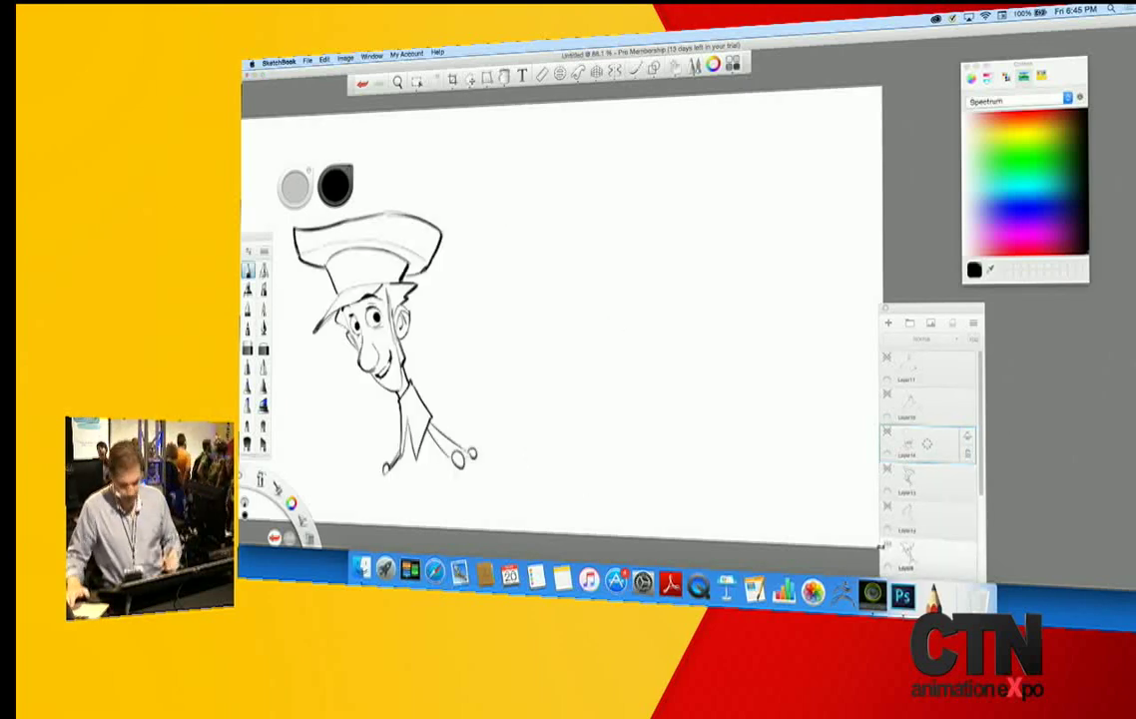
{"action": "left_click_drag", "start_coordinate": [885, 549], "coordinate": [886, 533]}
- Show the elephant drawing layer and the curly-haired figure's layer together with the hatted character's line drawing
{"action": "key", "text": "space"}
{"action": "left_click_drag", "start_coordinate": [631, 411], "coordinate": [588, 400]}
{"action": "left_click_drag", "start_coordinate": [620, 480], "coordinate": [676, 408]}
{"action": "left_click_drag", "start_coordinate": [982, 503], "coordinate": [979, 564]}
{"action": "key", "text": "space"}
{"action": "left_click_drag", "start_coordinate": [853, 504], "coordinate": [766, 537]}
{"action": "left_click_drag", "start_coordinate": [800, 540], "coordinate": [767, 480]}
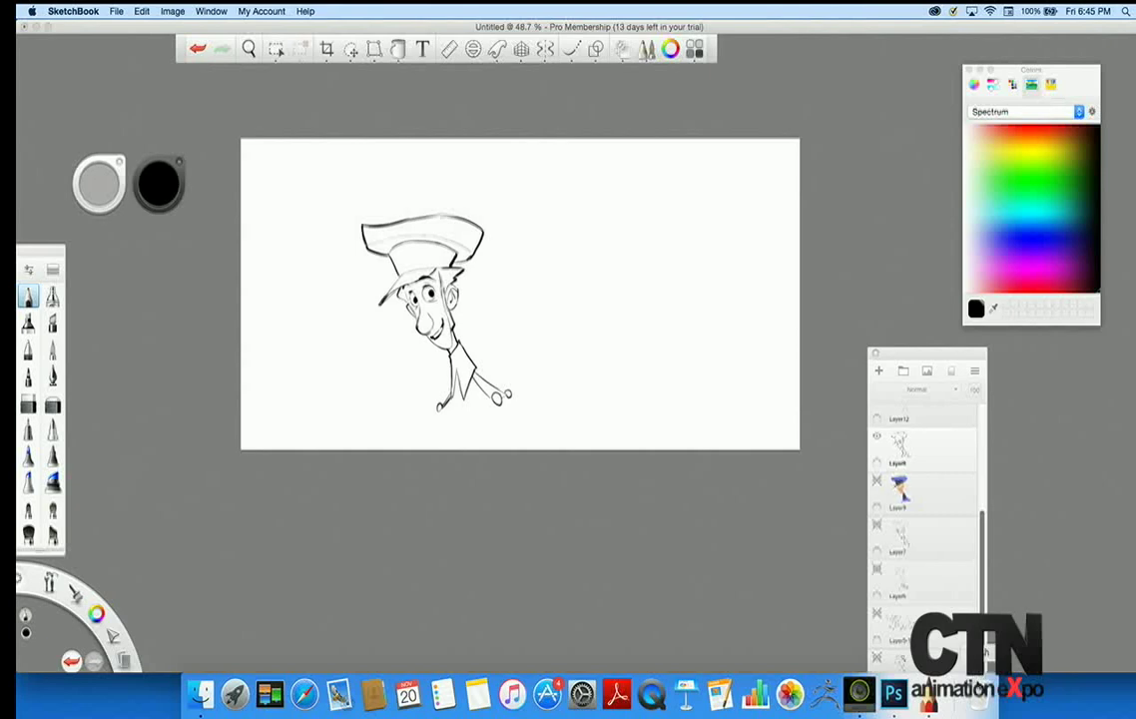
{"action": "left_click", "coordinate": [877, 616]}
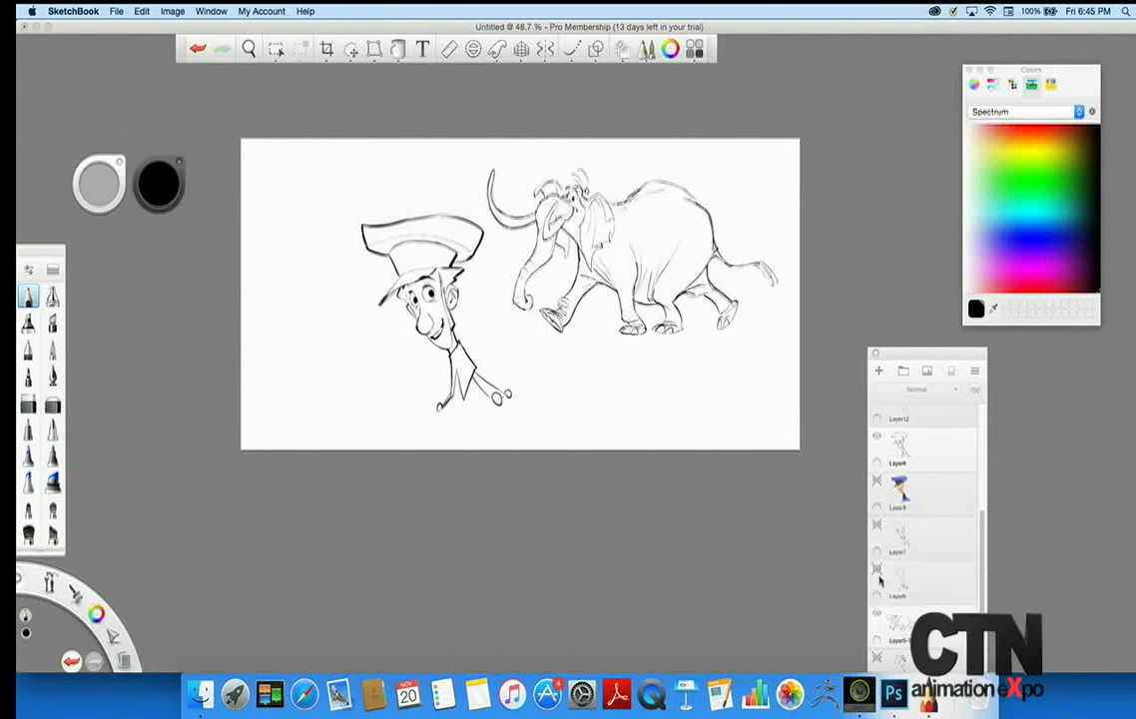
{"action": "left_click", "coordinate": [878, 659]}
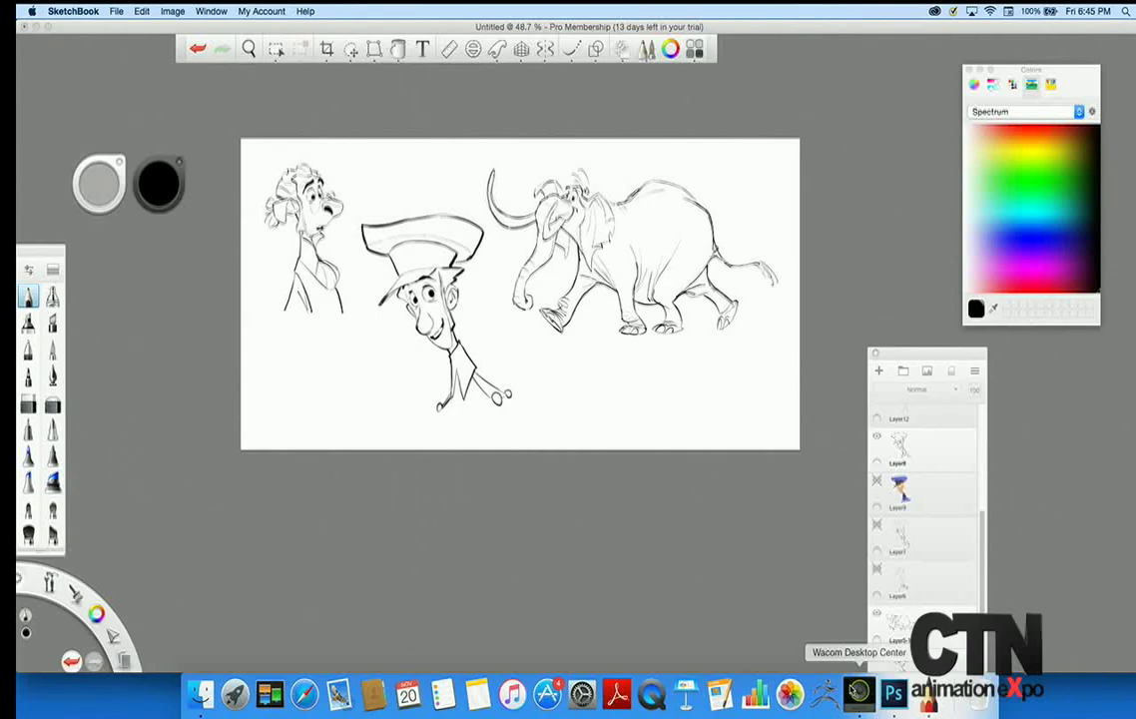
{"action": "key", "text": "space"}
{"action": "left_click_drag", "start_coordinate": [437, 439], "coordinate": [489, 570]}
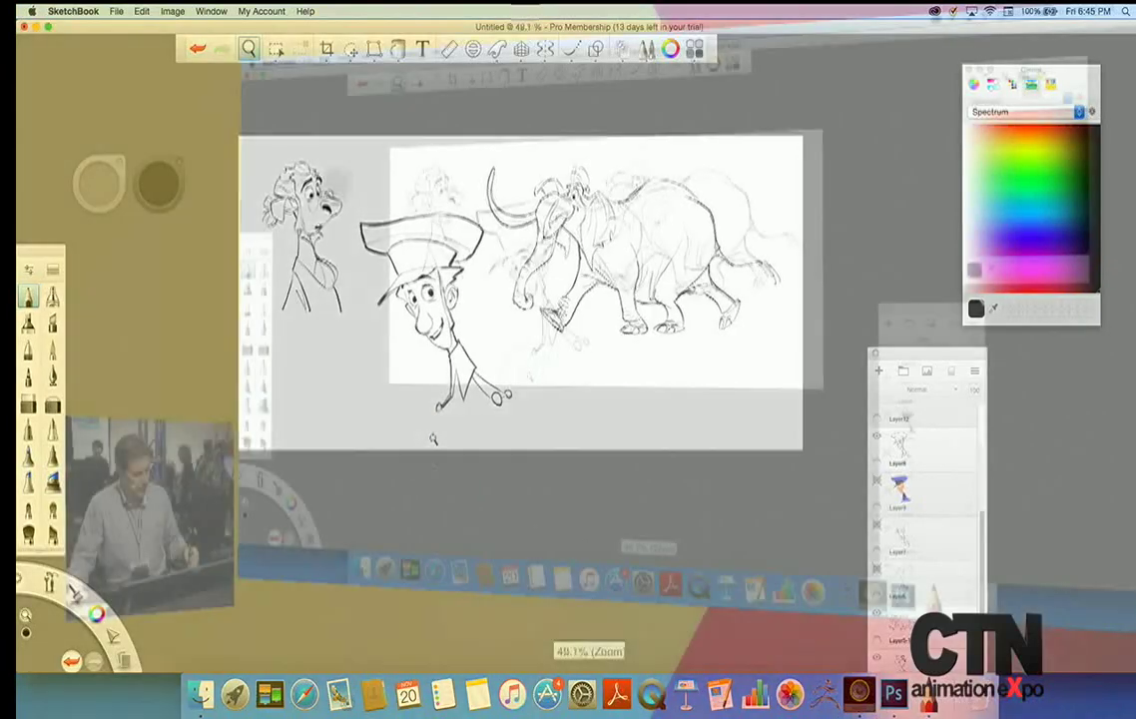
{"action": "mouse_move", "coordinate": [571, 484]}
{"action": "left_mouse_down"}
{"action": "mouse_move", "coordinate": [540, 437]}
{"action": "mouse_move", "coordinate": [574, 436]}
{"action": "left_mouse_up"}
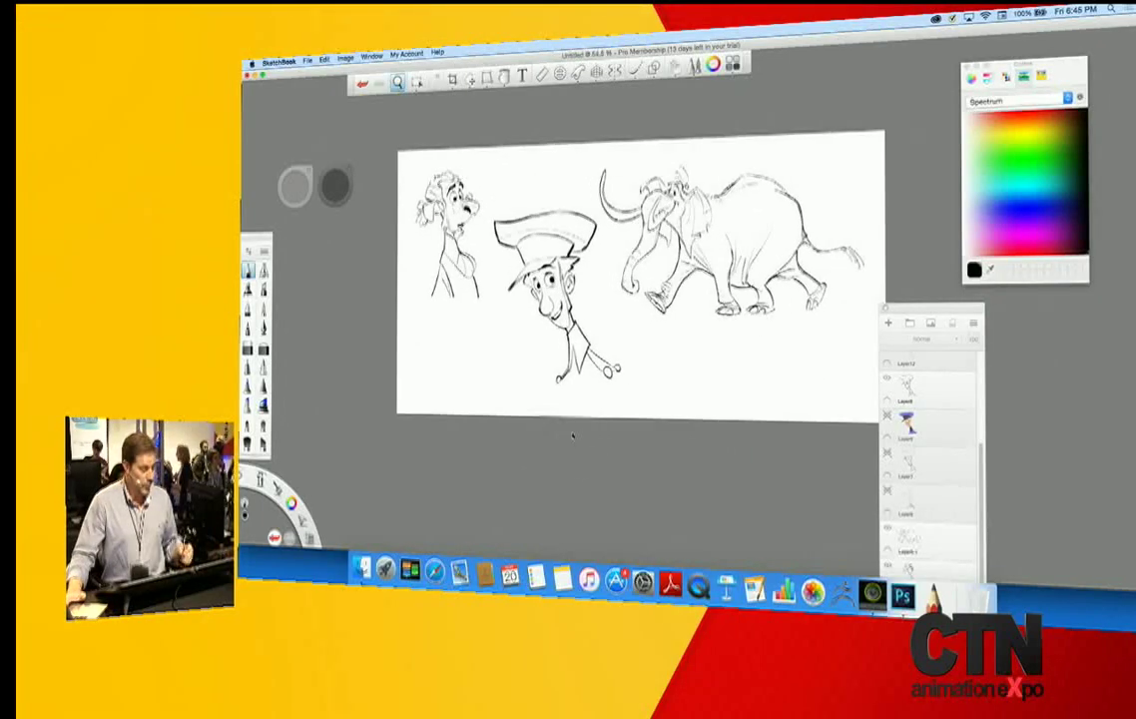